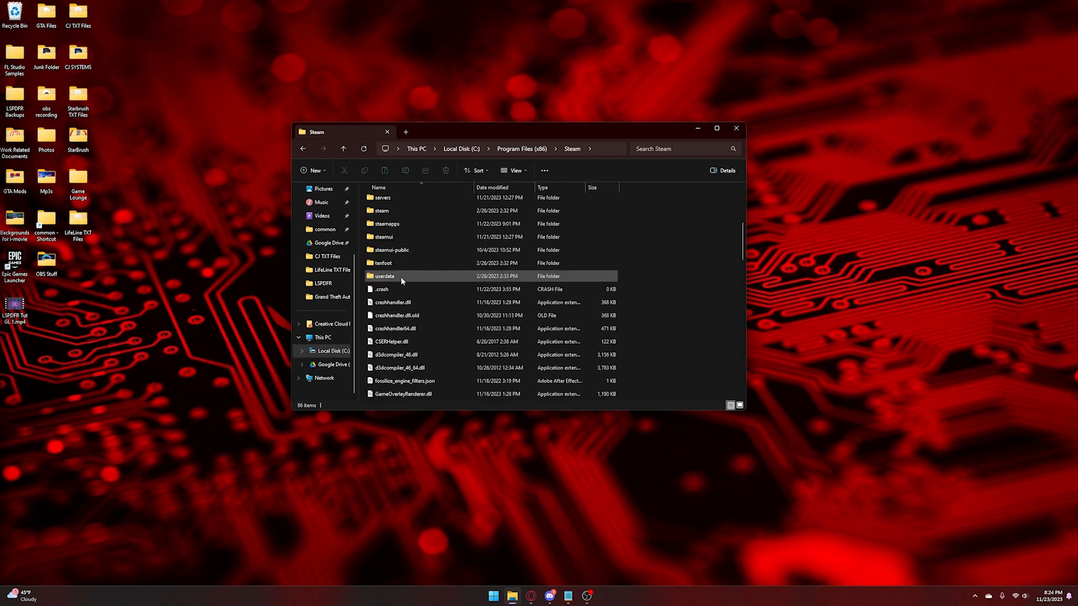
Open the common folder inside Steam's steamapps folder to reach the Grand Theft Auto V copies
double_click(406, 224)
double_click(415, 201)
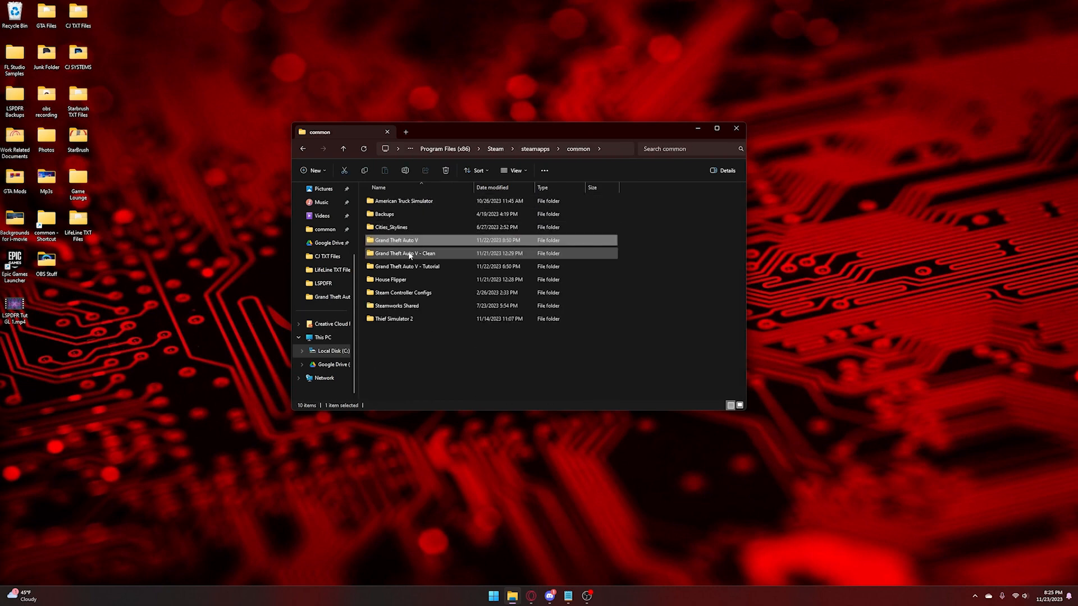
left_click(422, 269)
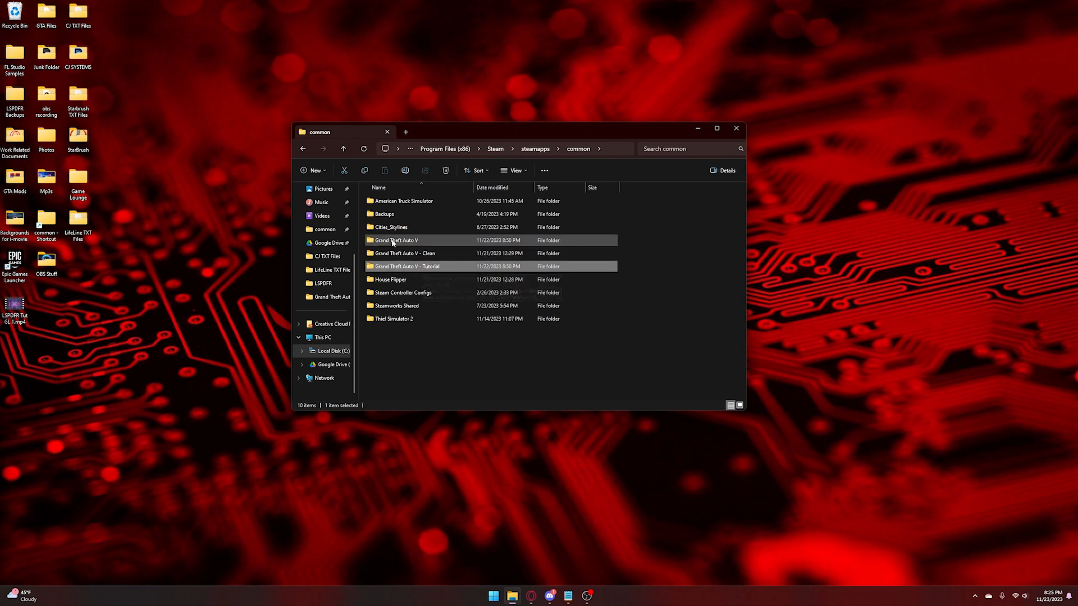
Rename the Grand Theft Auto V folder as "Grand Theft Auto V - LSPDFR"
left_click(430, 241)
right_click(432, 240)
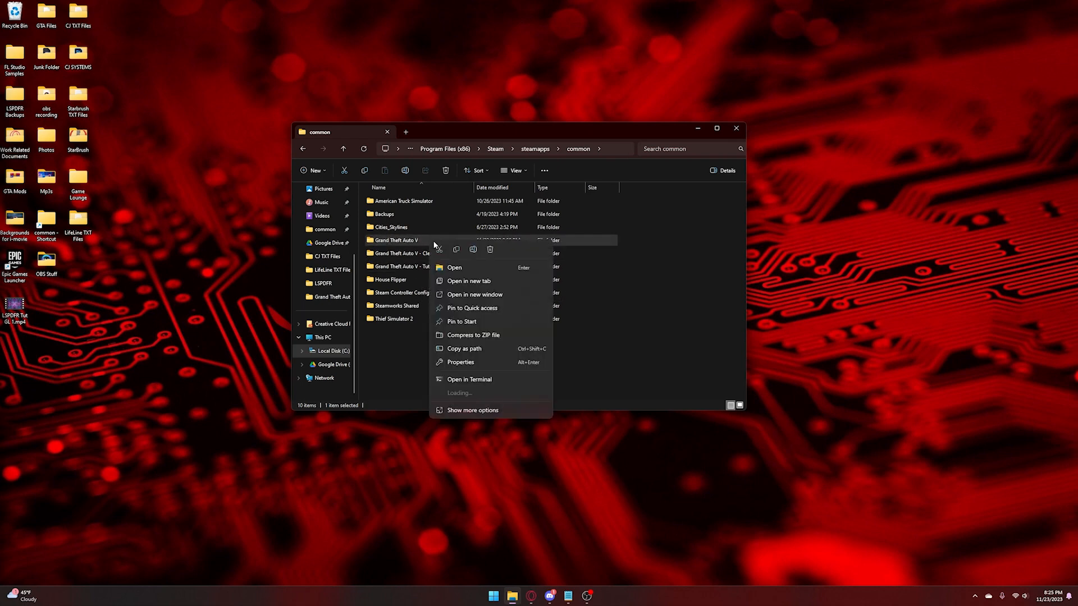
left_click(470, 250)
key("Right")
type("- LSPDF")
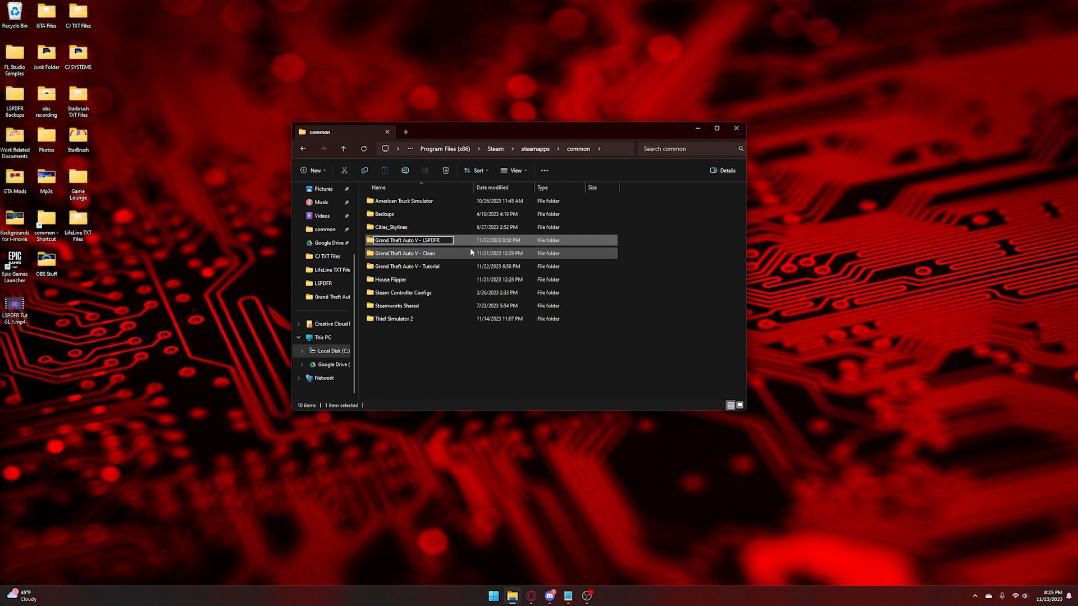
key("Return")
Rename the "Grand Theft Auto V - Tutorial" folder as "Grand Theft Auto V" and refresh the folder listing
right_click(463, 267)
left_click(475, 278)
key("BackSpace")
key("BackSpace")
key("BackSpace")
key("BackSpace")
key("BackSpace")
key("BackSpace")
key("BackSpace")
key("BackSpace")
key("BackSpace")
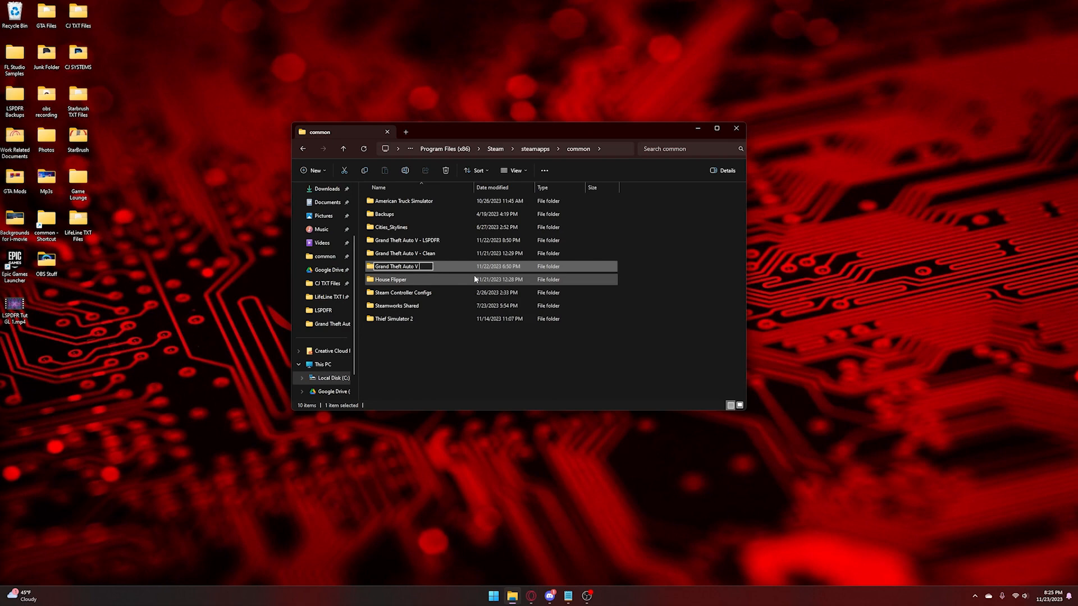
key("Return")
left_click(442, 355)
left_click(364, 149)
Open the newly renamed Grand Theft Auto V folder and reposition its window on the desktop
left_click(422, 236)
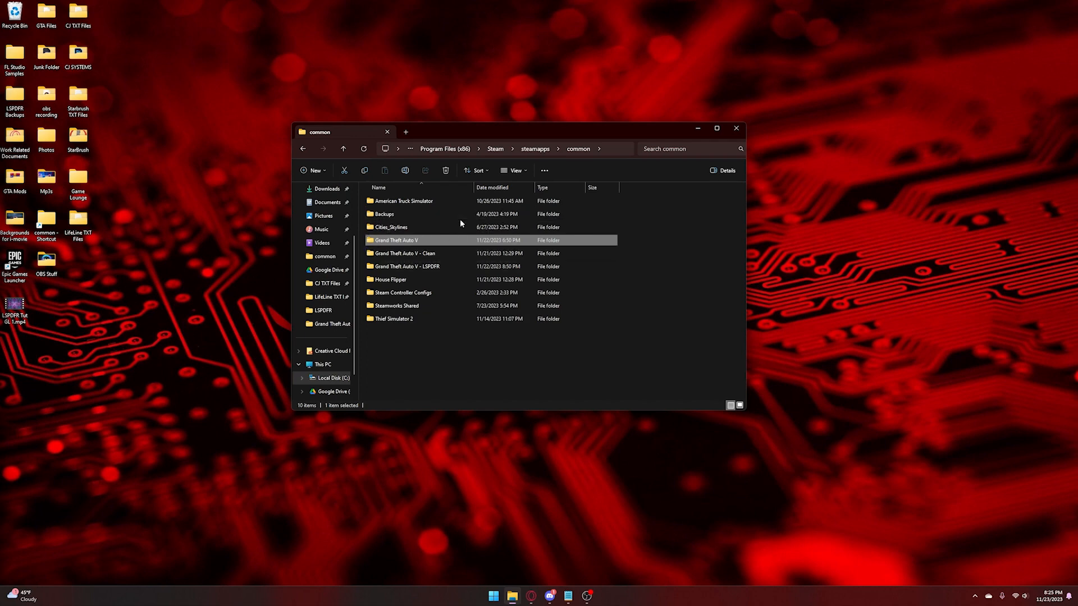
double_click(440, 242)
left_click_drag(538, 129, 634, 89)
left_click(612, 186)
left_click(792, 230)
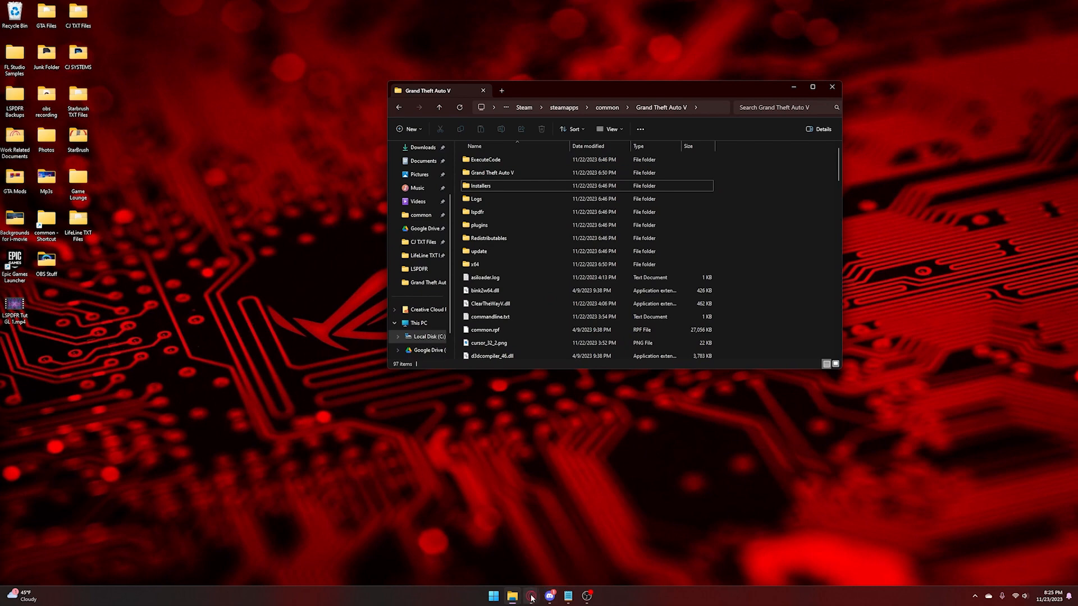
Switch to the browser window with the mod pages and download AutomaticSirenCutoutV3.1.5.rar, agreeing to the download terms
mouse_move(531, 598)
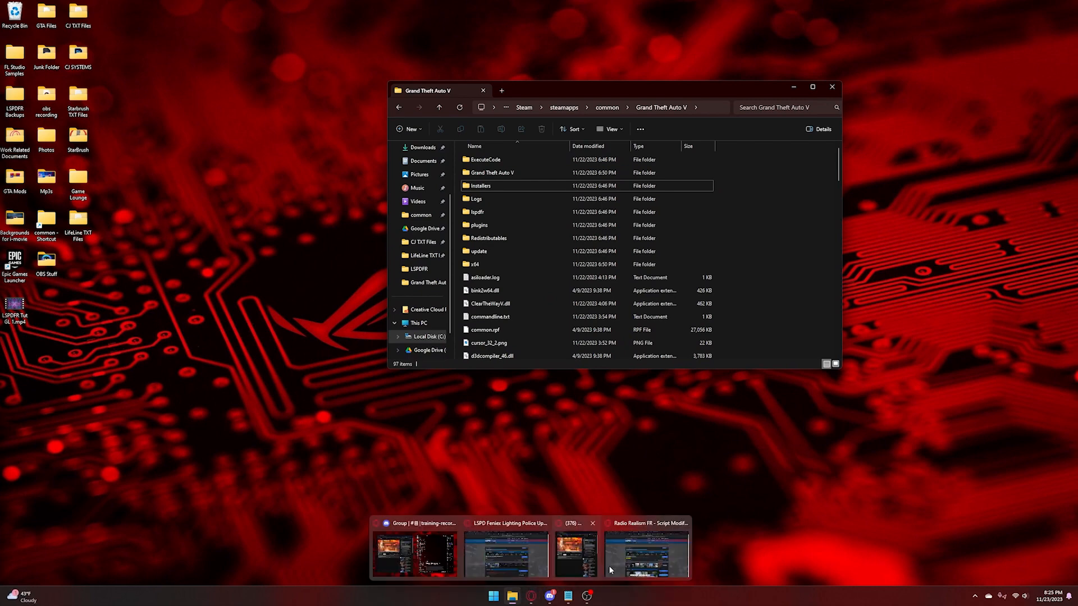
left_click(645, 553)
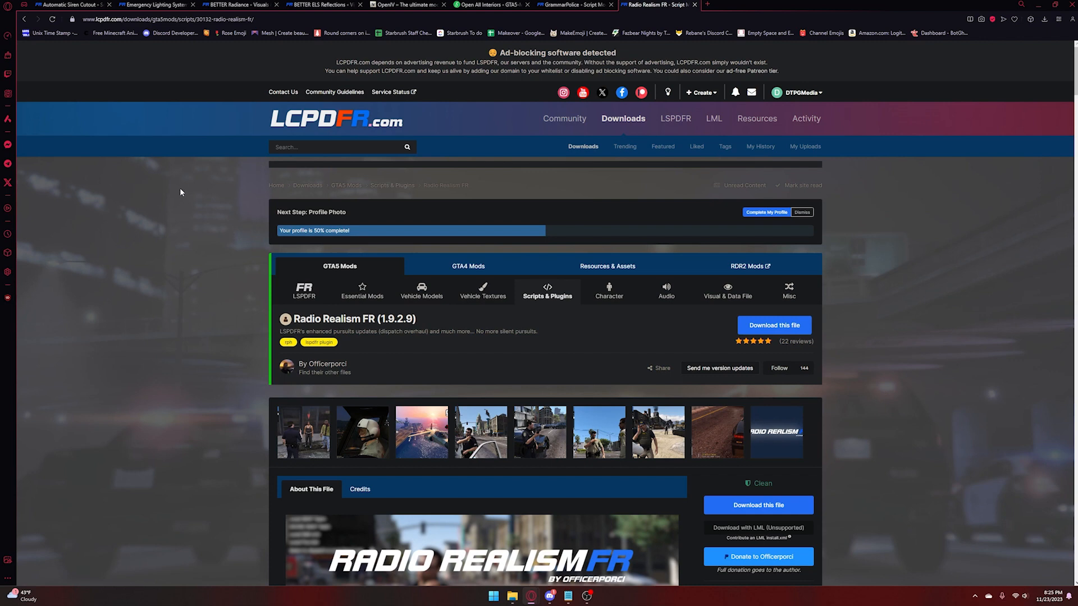
left_click(49, 3)
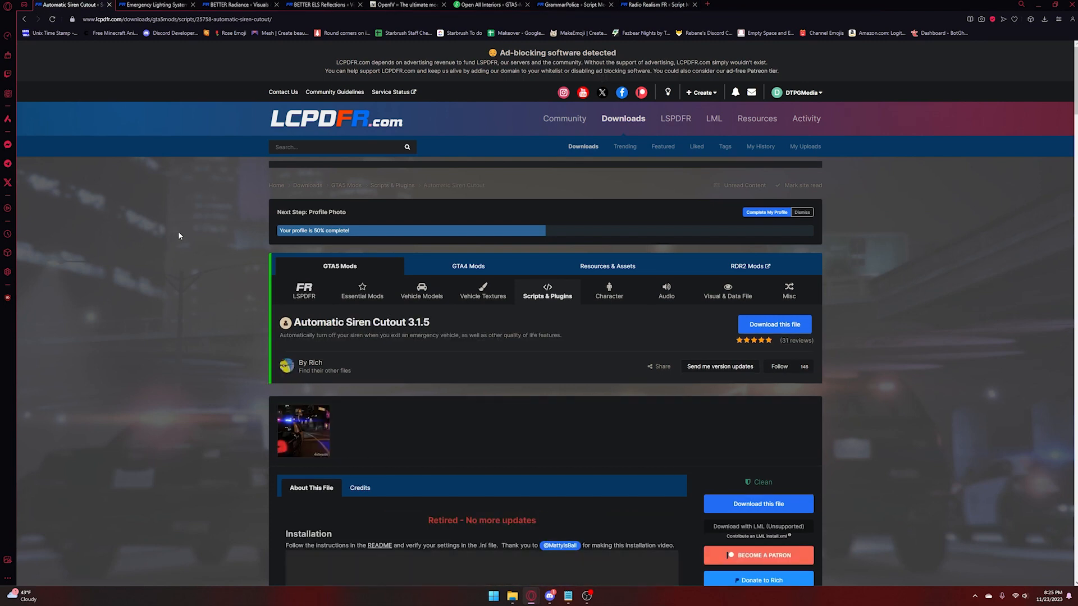
left_click(758, 326)
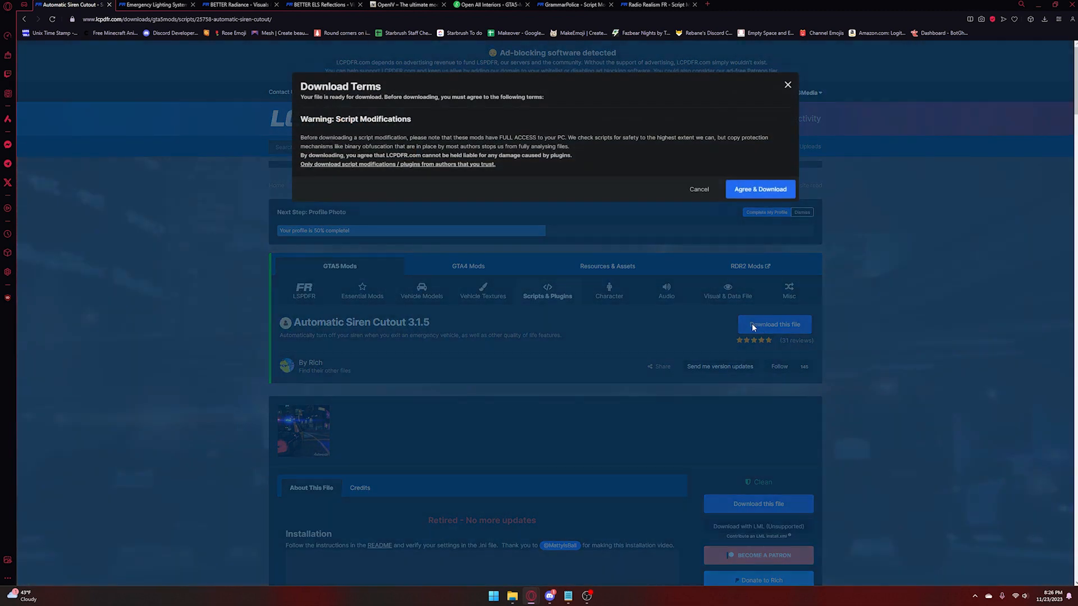
left_click(767, 191)
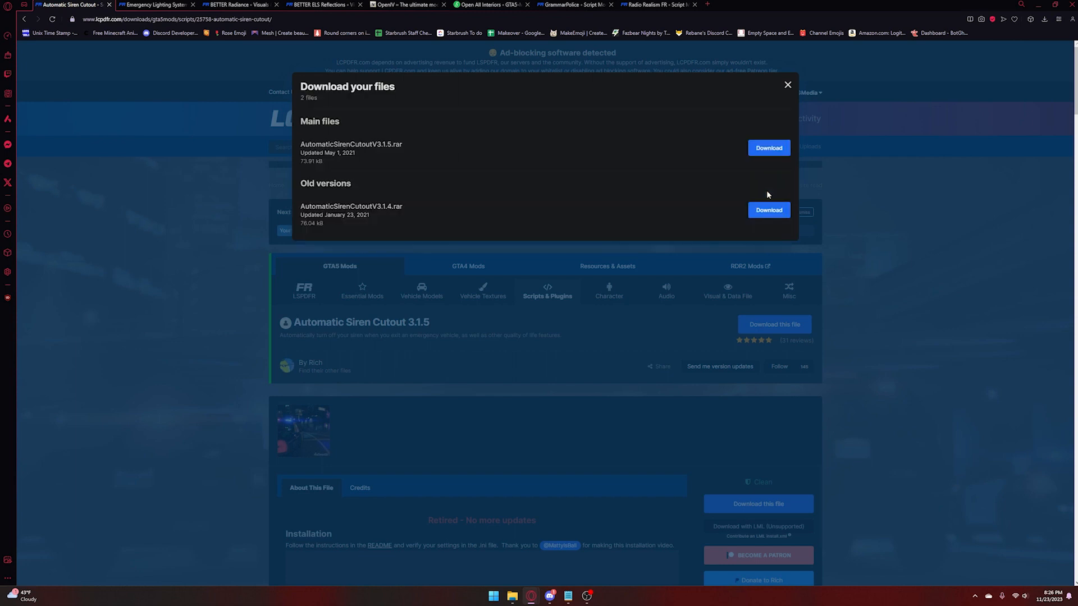
left_click_drag(299, 145, 402, 145)
left_click(402, 145)
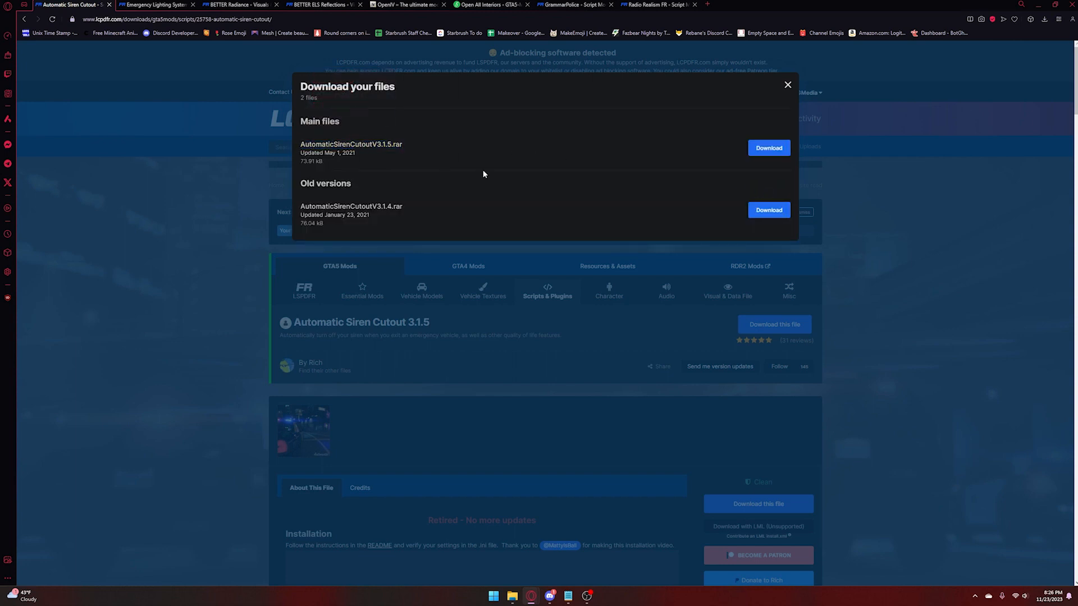
left_click(769, 147)
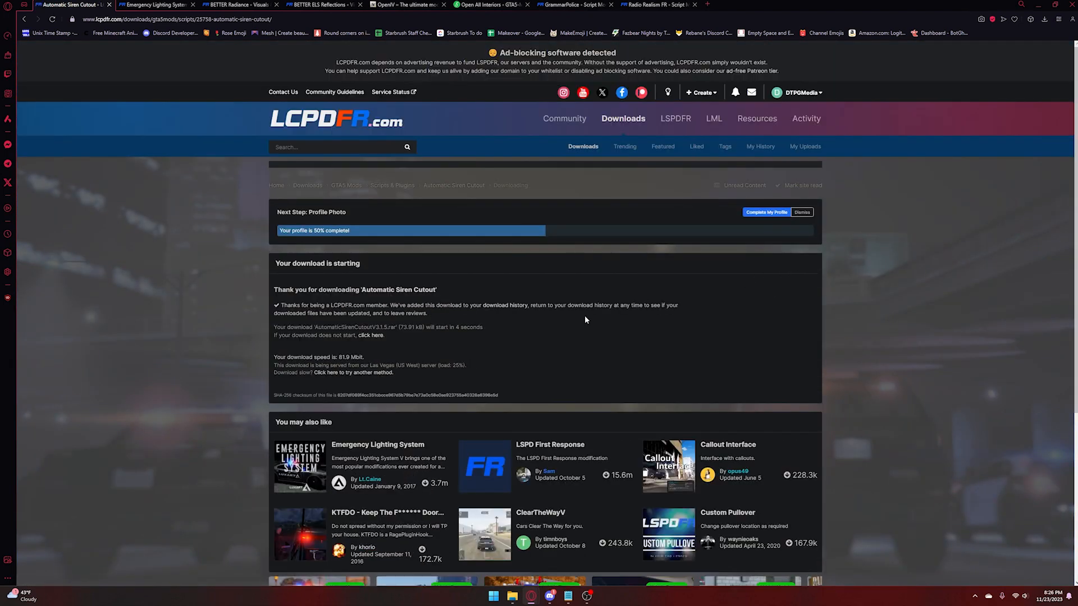
Download ELS V1.05.rar from the Emergency Lighting System page, agreeing to the download terms
left_click(149, 4)
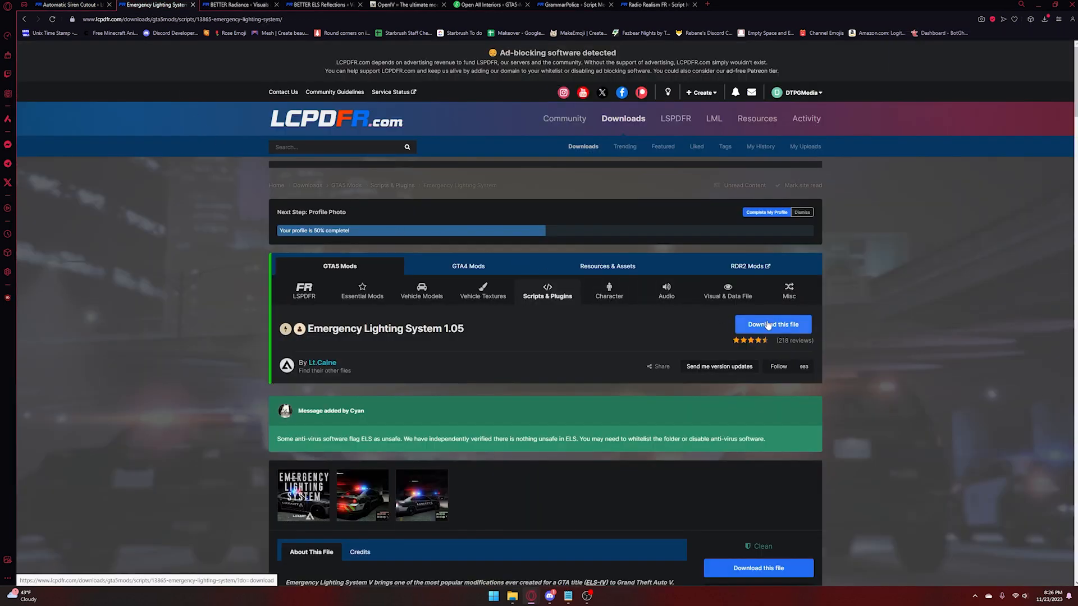
left_click(741, 323)
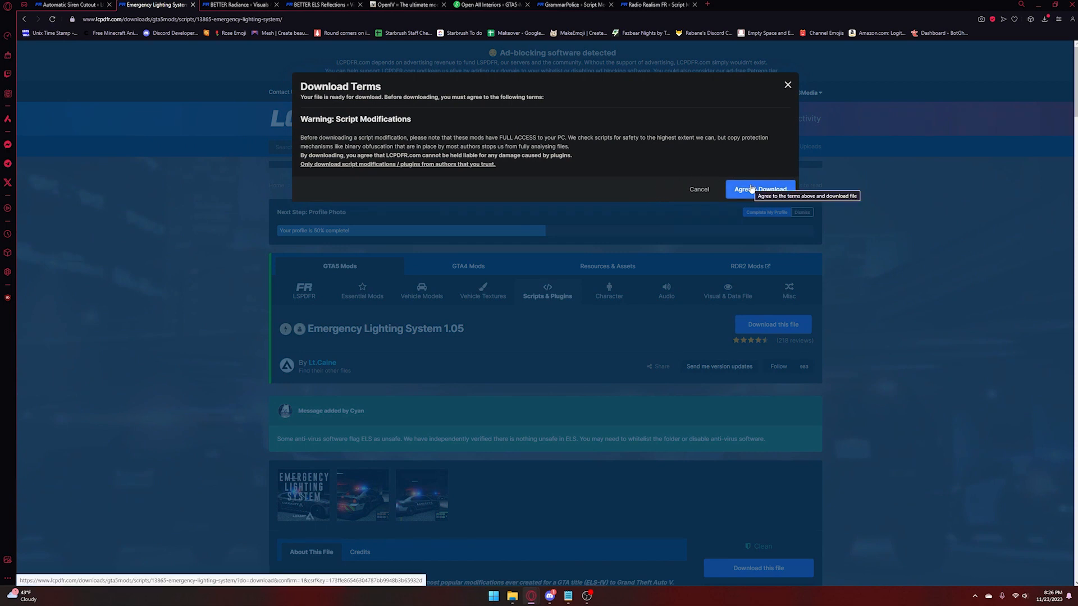
left_click(752, 189)
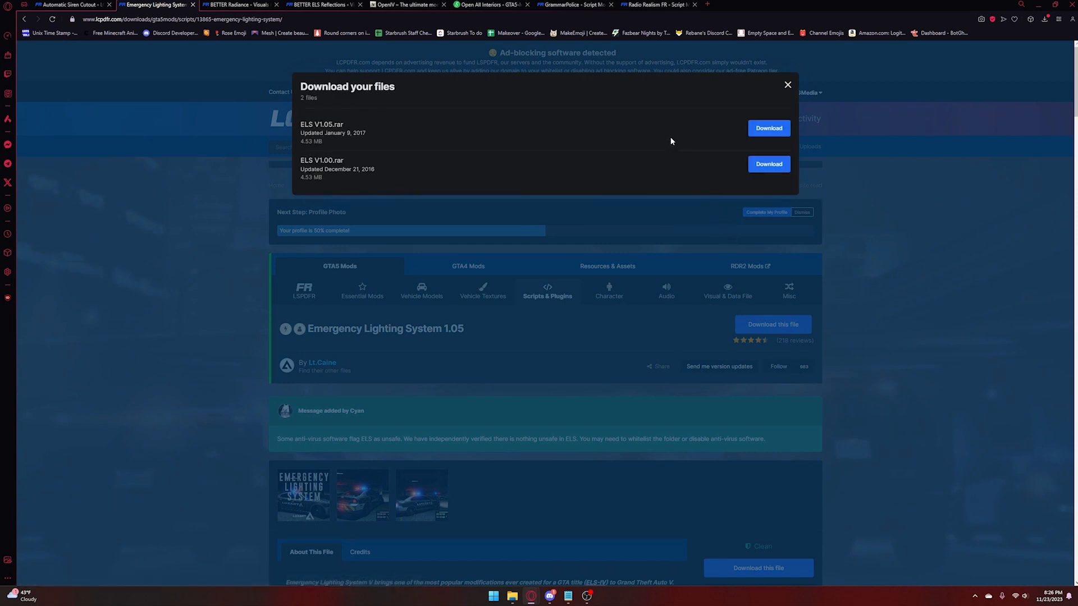
left_click(764, 136)
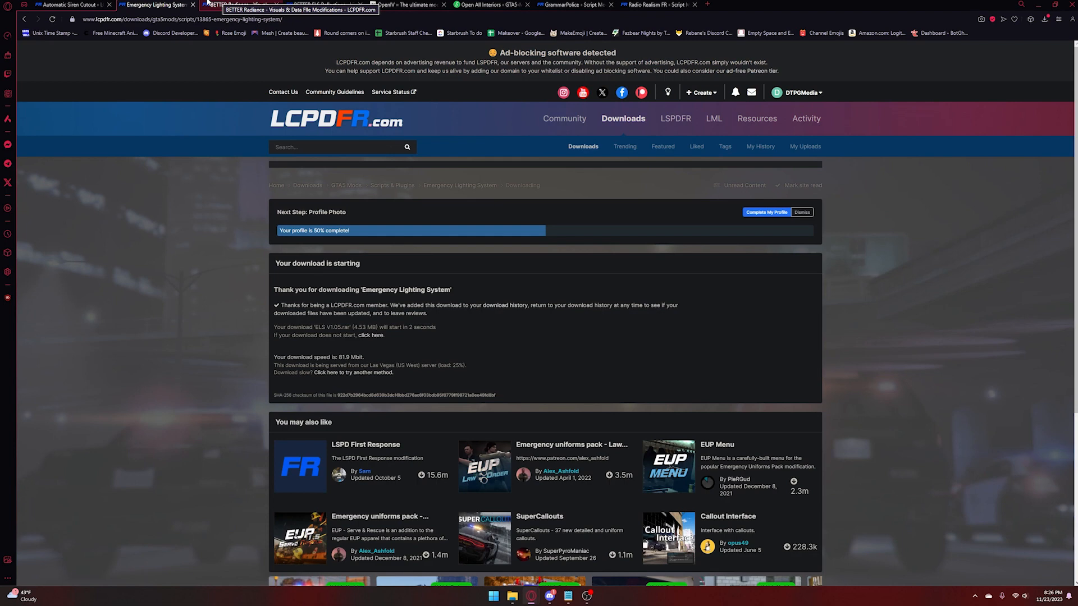
Preview a screenshot on the BETTER Radiance V3 1.0.1 page and download the mod
left_click(207, 4)
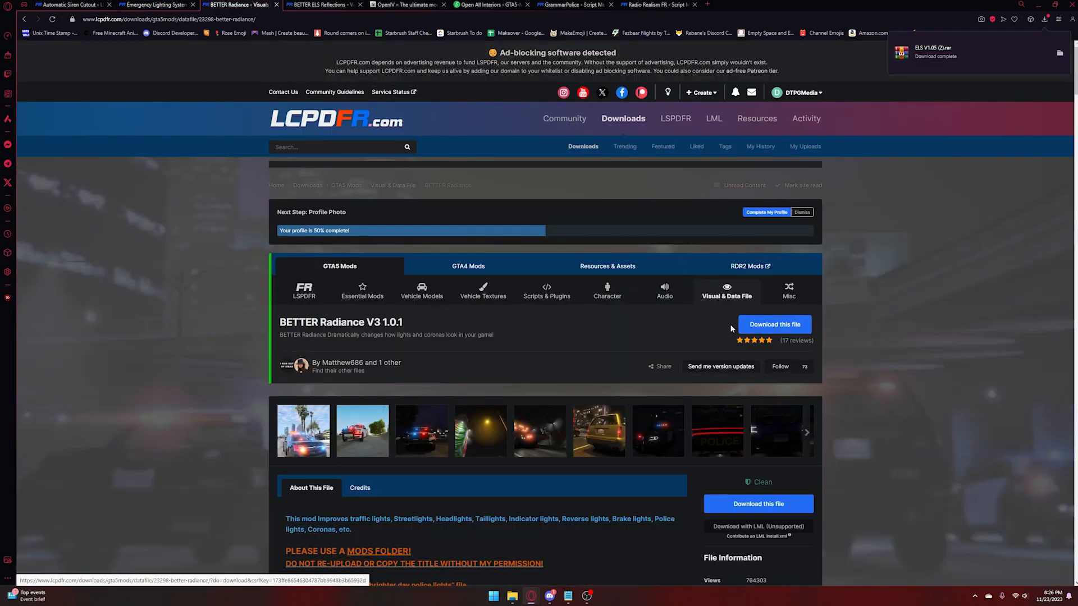
left_click(364, 437)
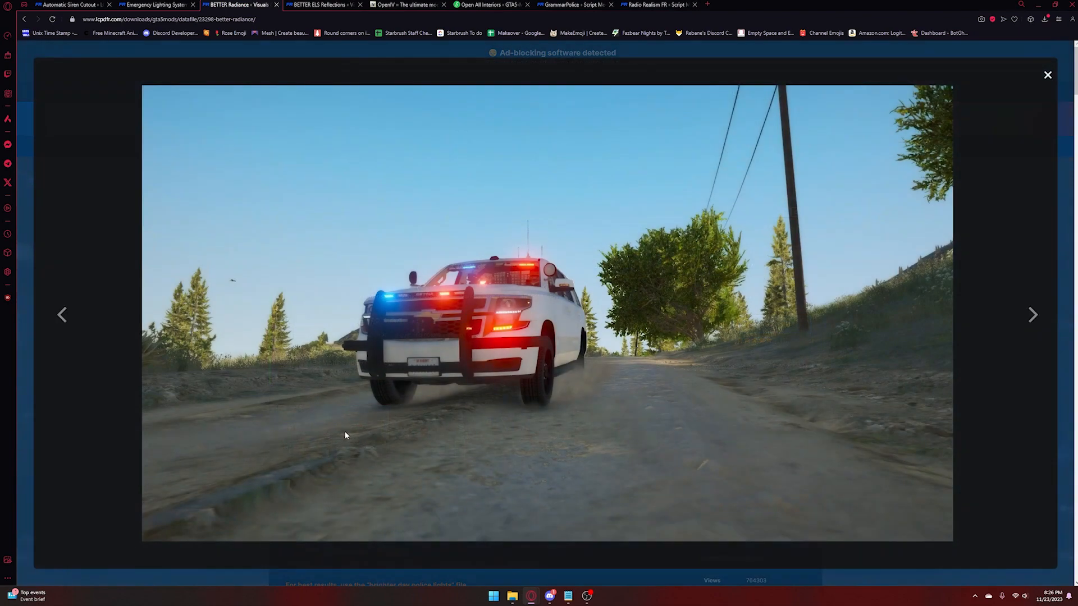
key("Escape")
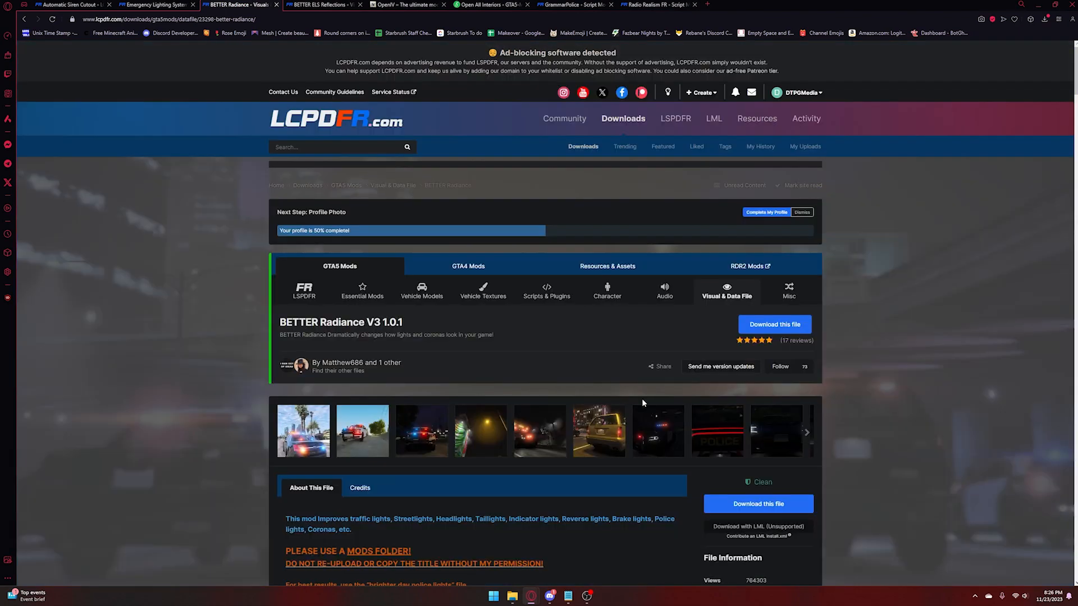
left_click(804, 329)
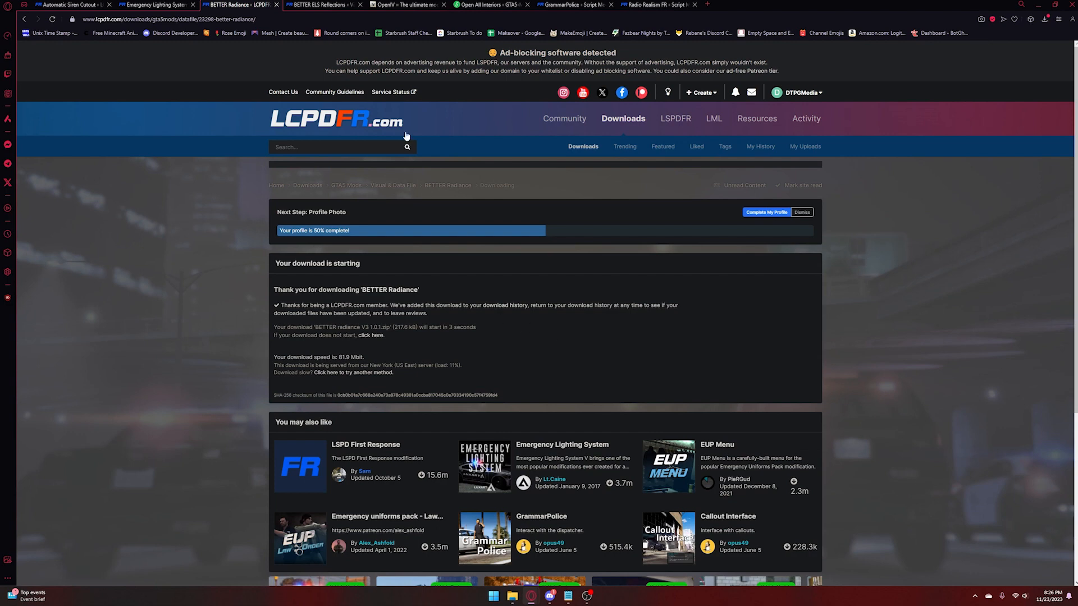
Download BETTER ELS Reflections V2 1.0.0 from its mod page
left_click(324, 4)
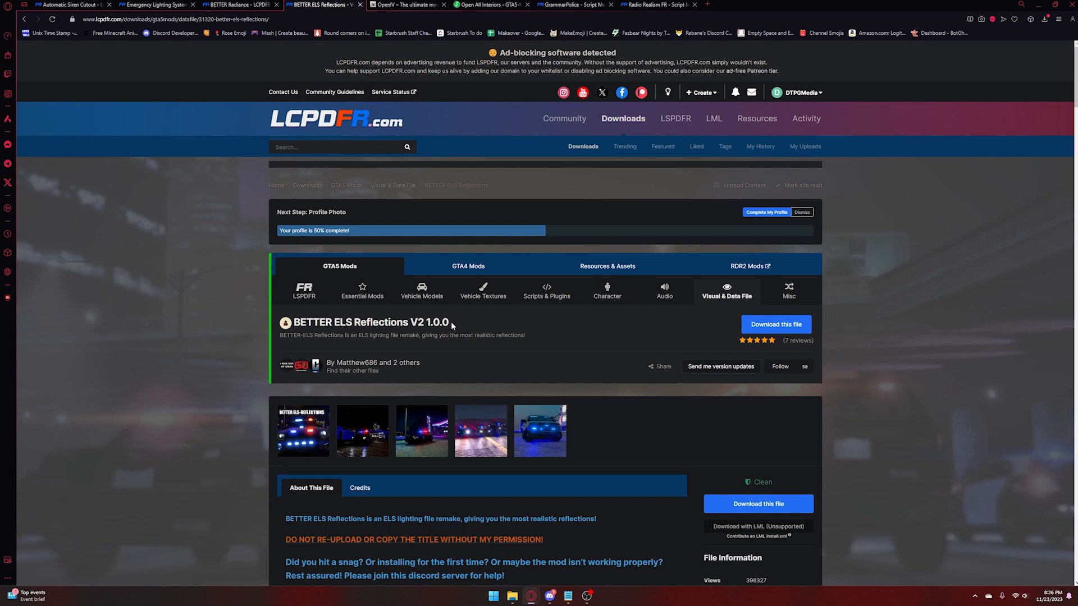
left_click_drag(452, 325, 492, 320)
left_click(297, 322)
left_click(492, 321)
left_click(249, 4)
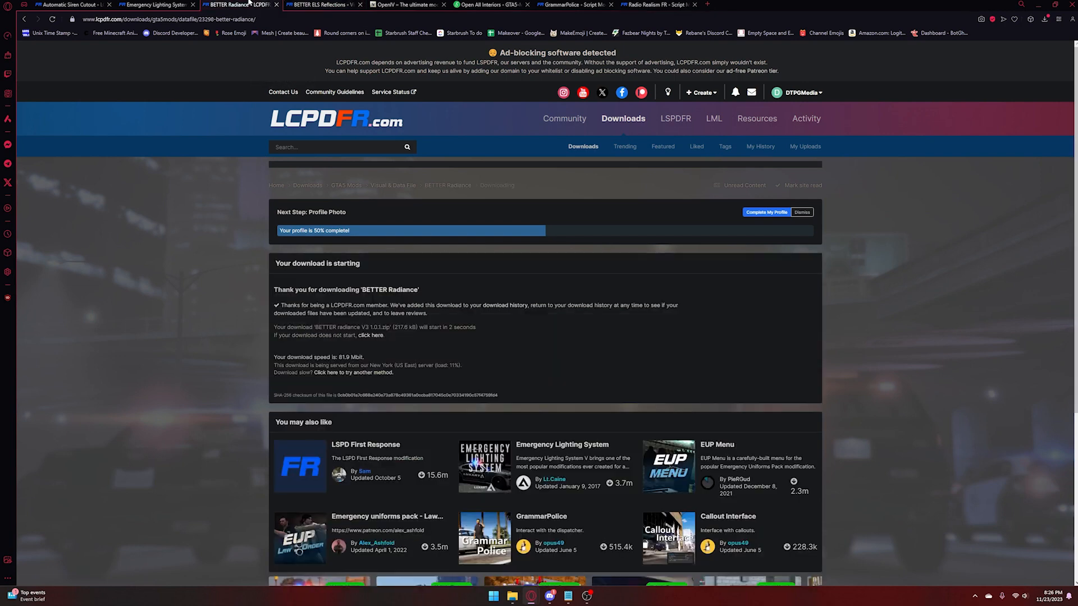
left_click(308, 3)
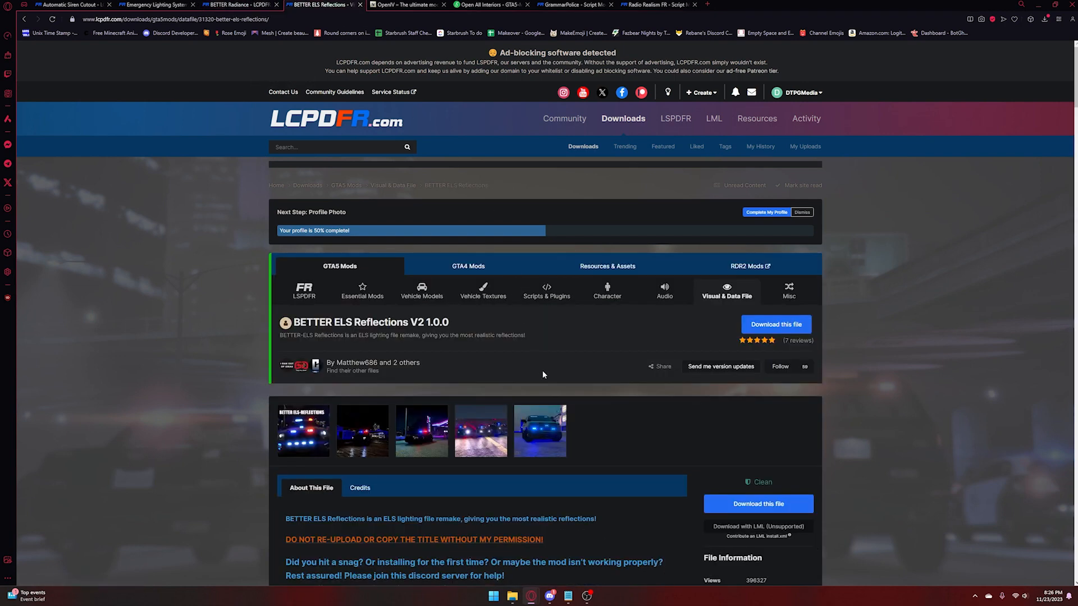
left_click(746, 325)
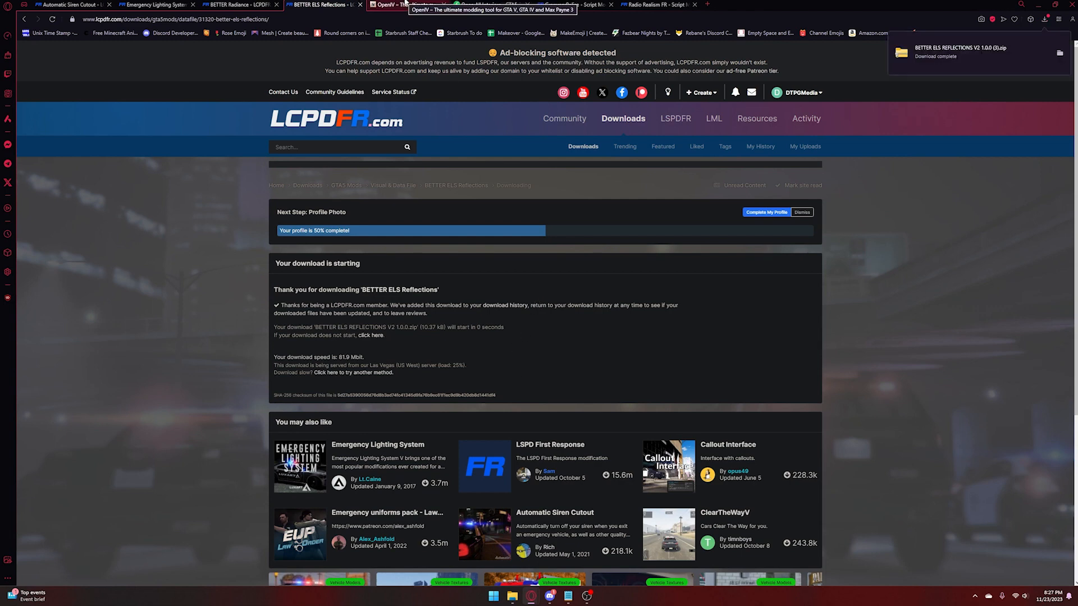
left_click(405, 2)
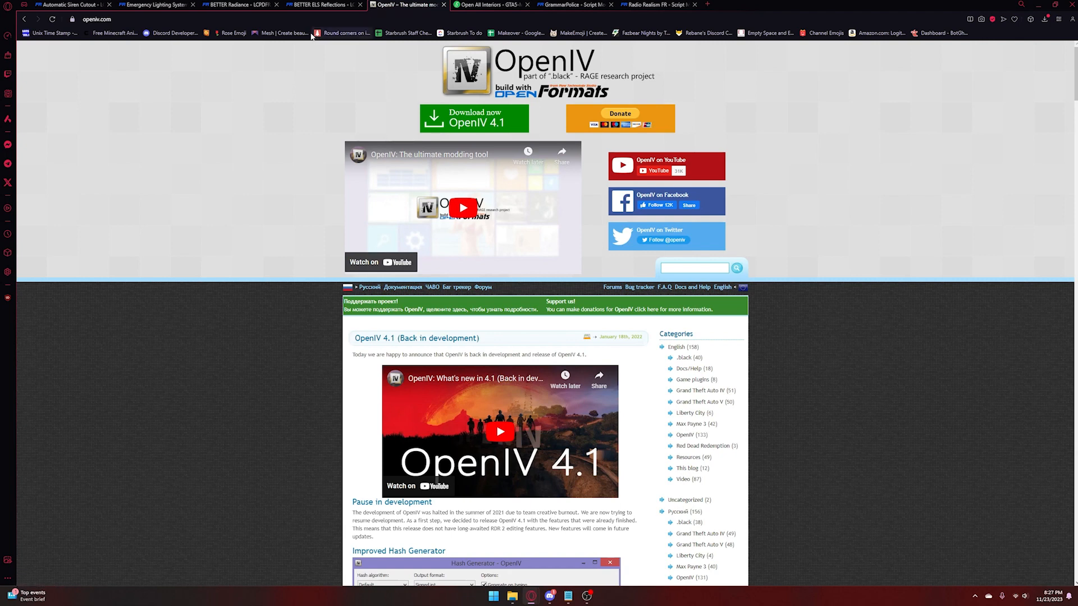
left_click(490, 120)
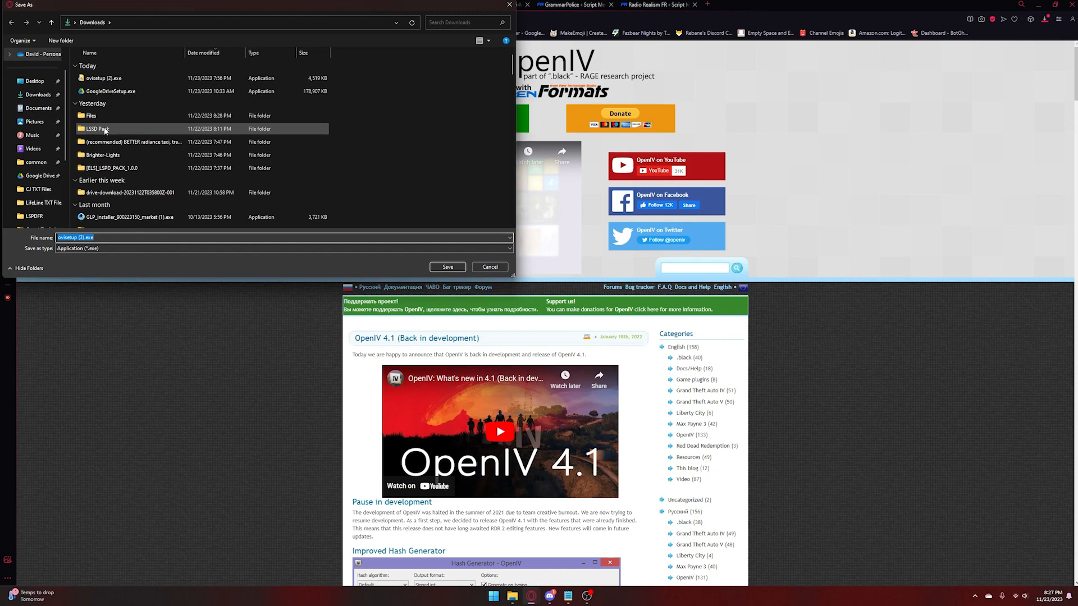
left_click(489, 269)
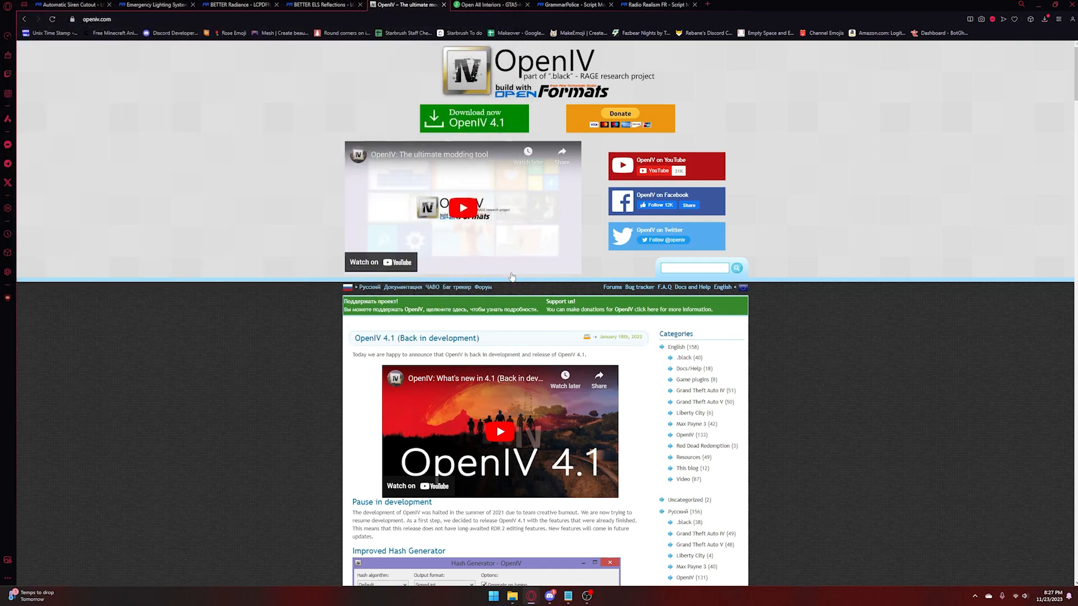
left_click(1044, 22)
left_click(598, 153)
Download Open All Interiors v5.1 from its GTA5-Mods page
left_click(497, 3)
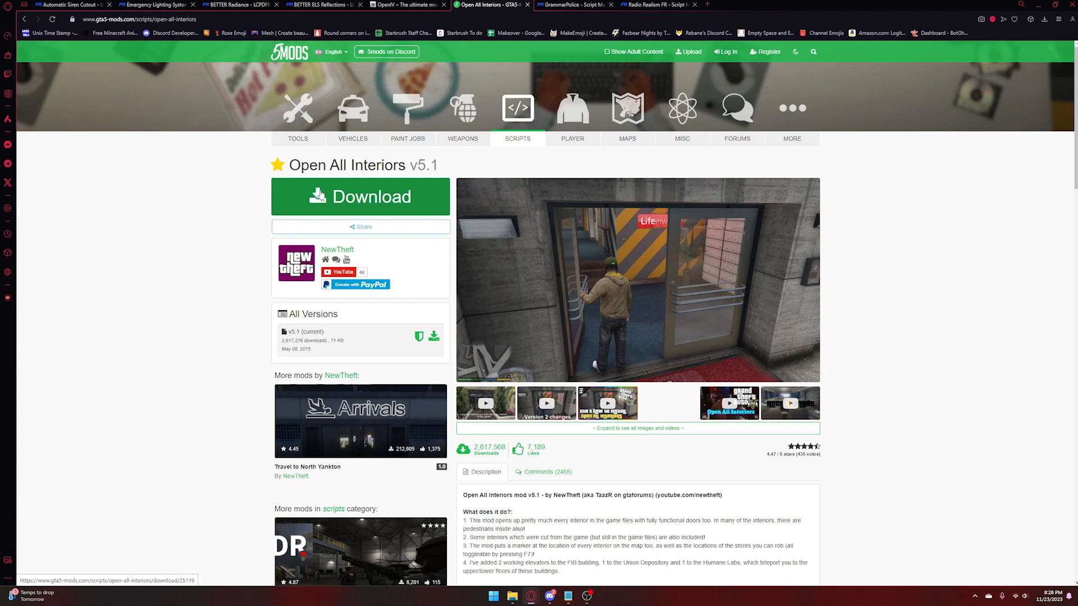
left_click(354, 189)
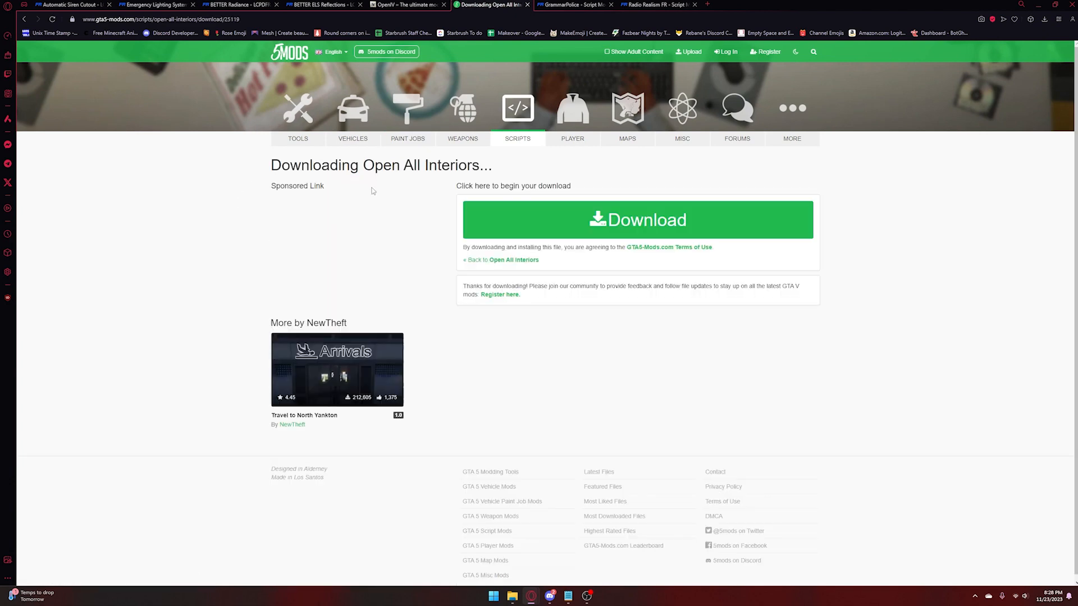
left_click(572, 219)
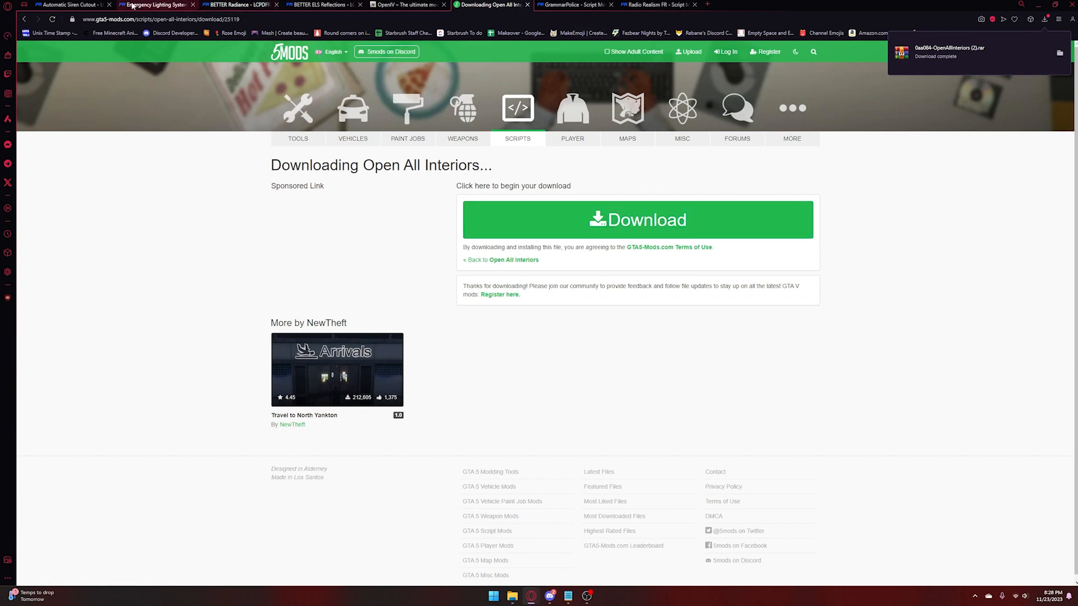
Close the browser tabs of the mods already covered, keeping GrammarPolice and Radio Realism FR open
left_click(110, 5)
left_click(109, 5)
left_click(110, 5)
left_click(110, 5)
left_click(110, 5)
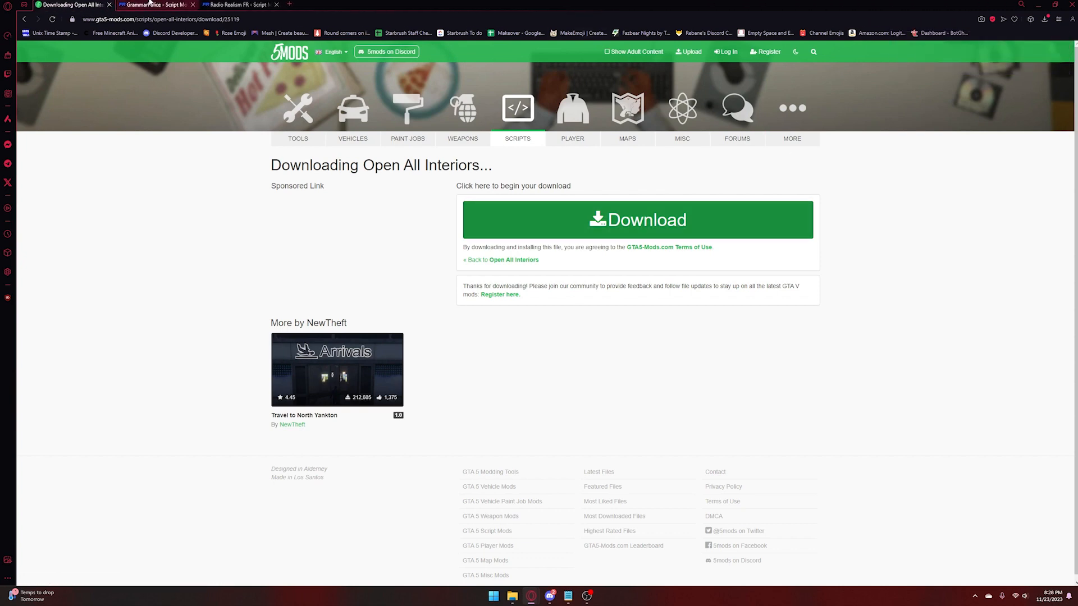
left_click(109, 5)
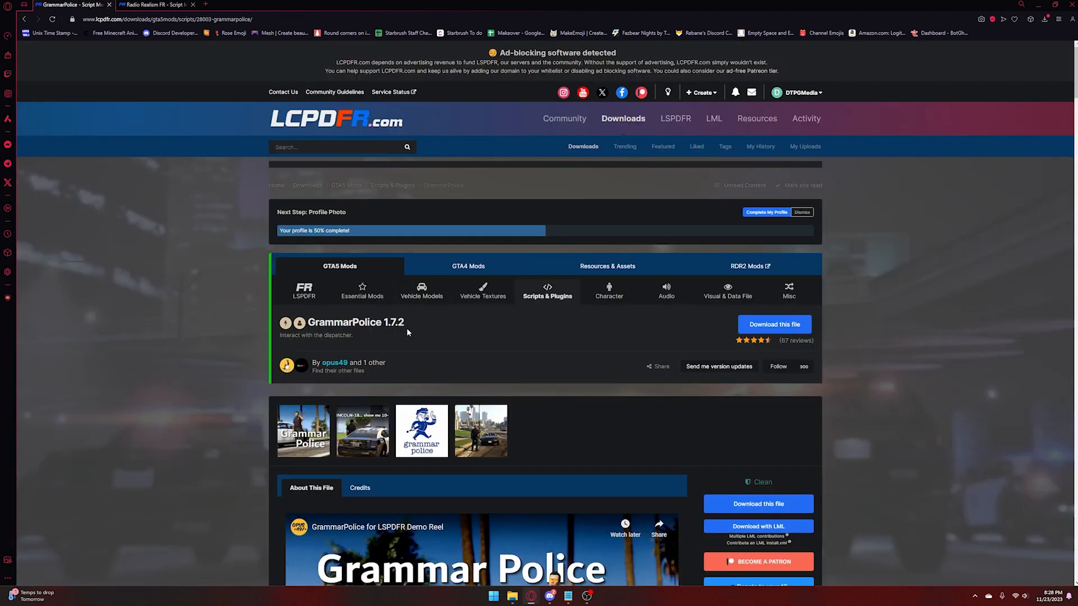
Download the GrammarPolice-1.7.2.zip main file from the GrammarPolice page and close that browser tab
scroll(447, 317, "down", 3)
scroll(447, 320, "up", 3)
left_click_drag(405, 323, 310, 324)
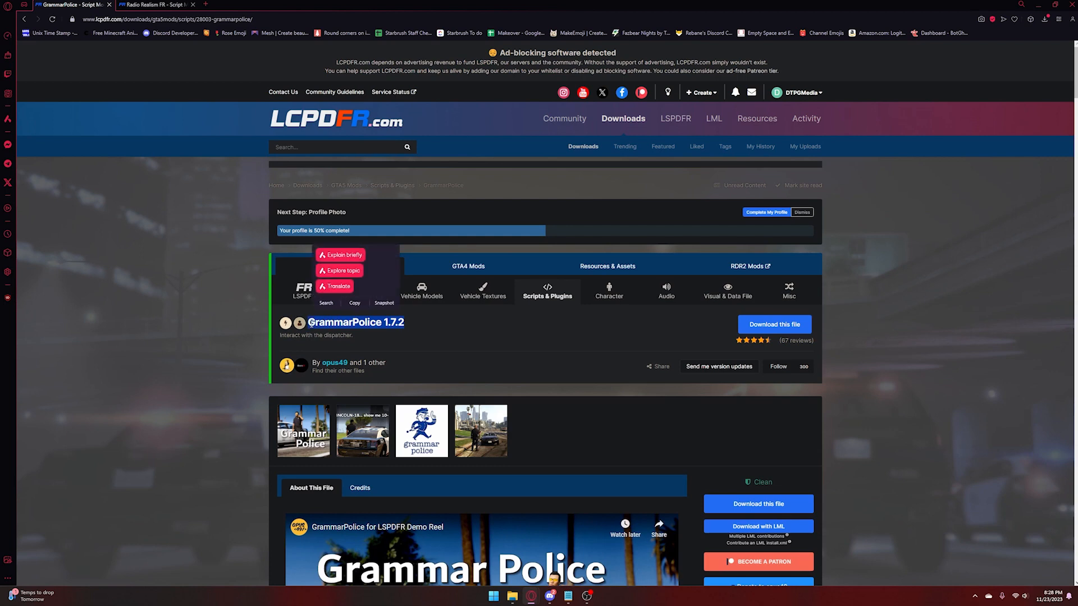
left_click(286, 324)
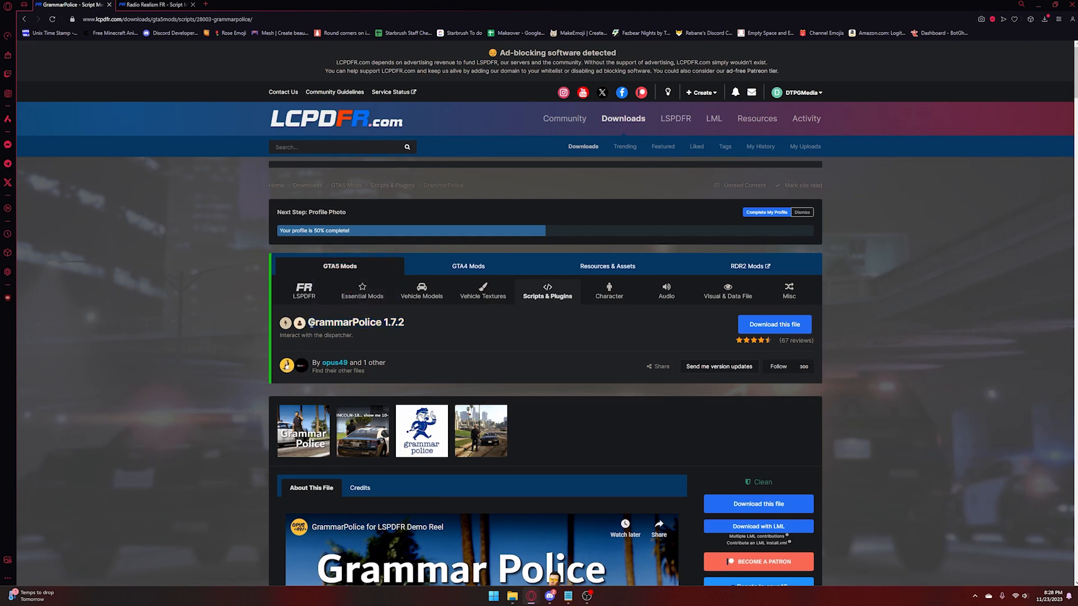
left_click(761, 330)
left_click(759, 189)
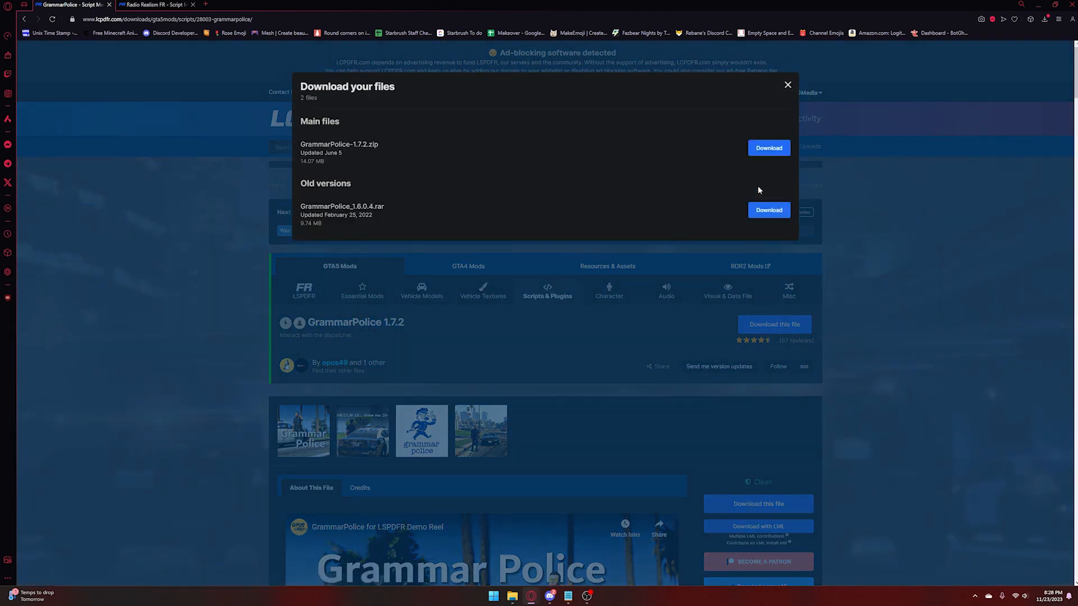
left_click(776, 148)
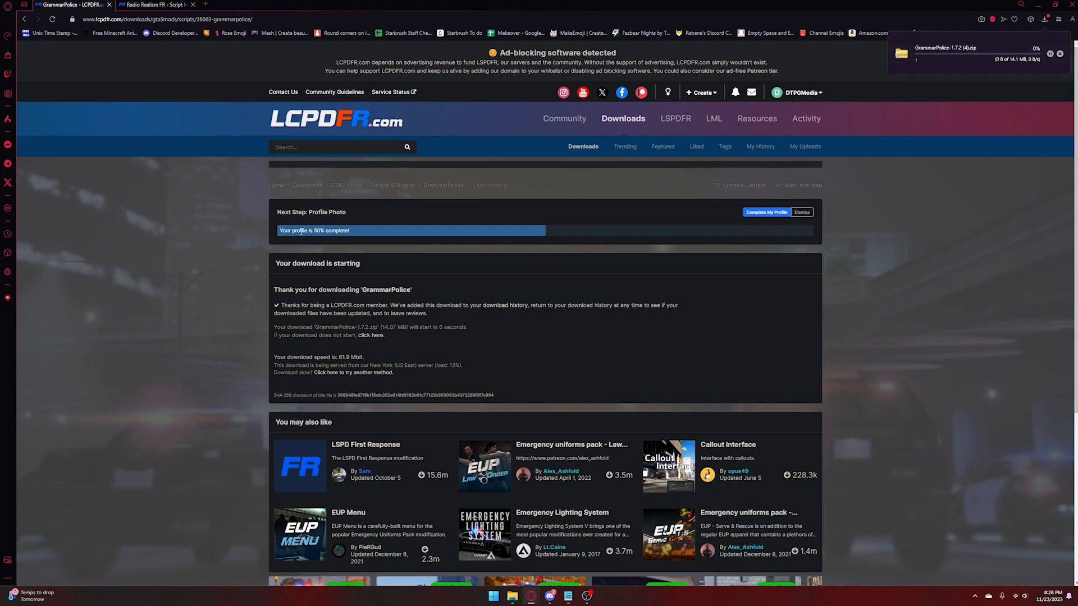
left_click(109, 5)
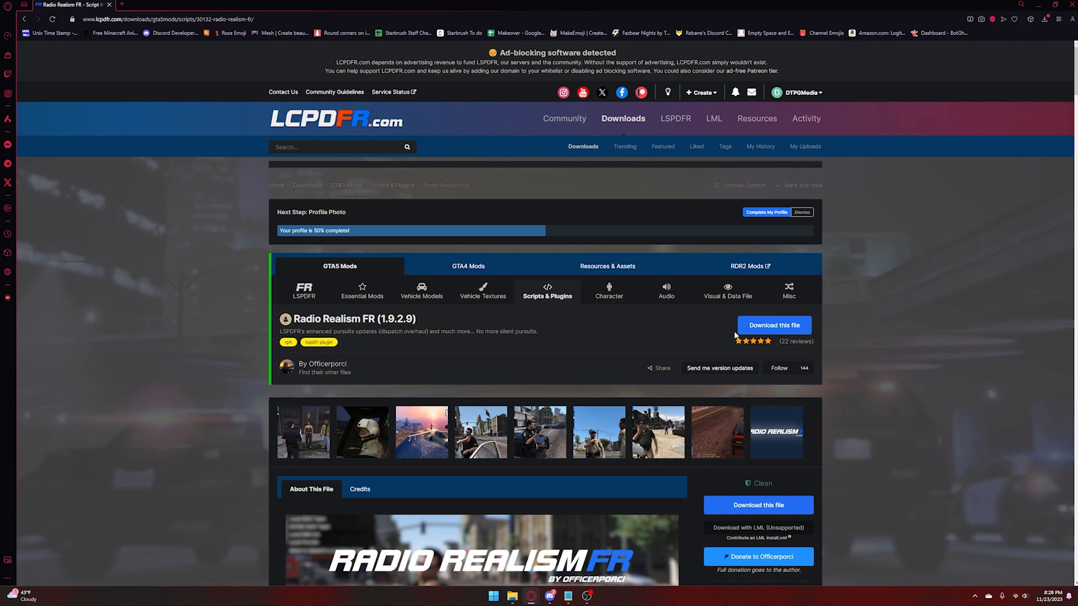
Download Radio Realism FR (1.9.2.9) from its mod page and minimize the browser
left_click(763, 326)
left_click(777, 189)
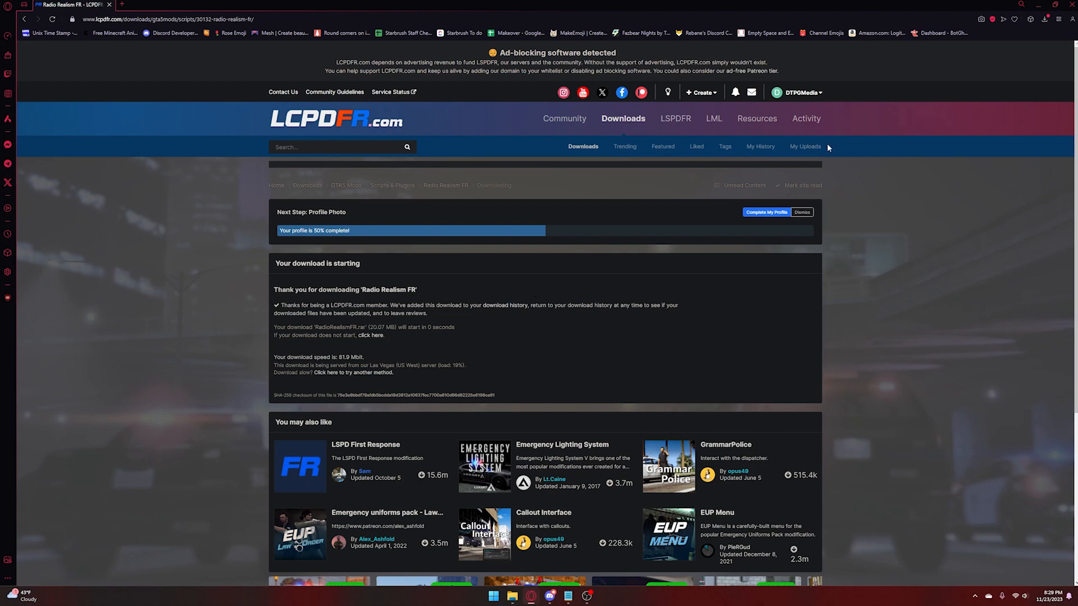
left_click(1038, 4)
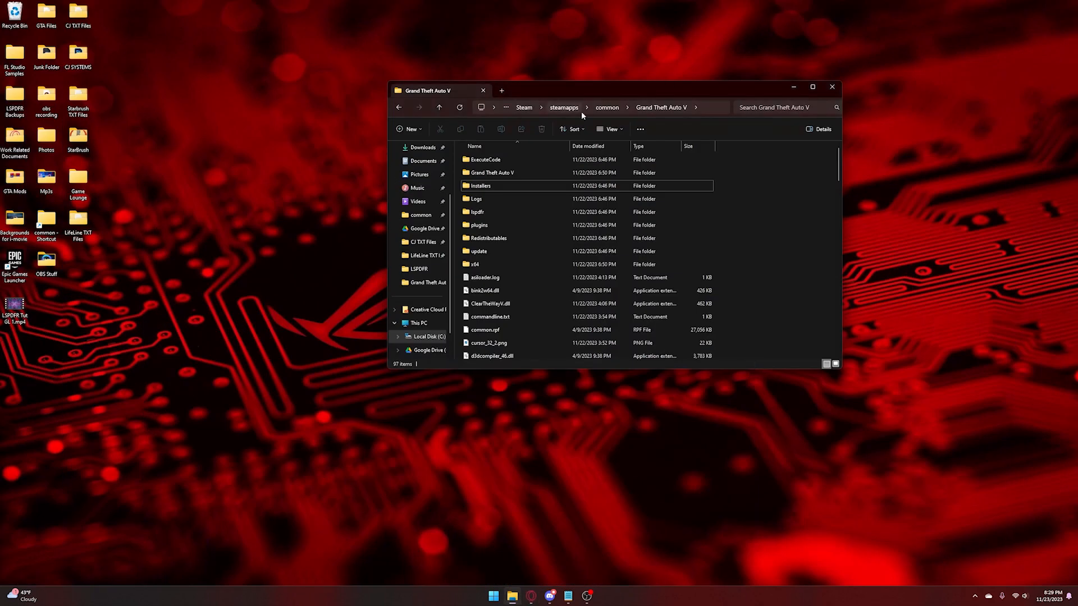
Open the Downloads folder in a second File Explorer window and arrange it beside the Grand Theft Auto V folder
left_click_drag(586, 91, 720, 56)
right_click(513, 596)
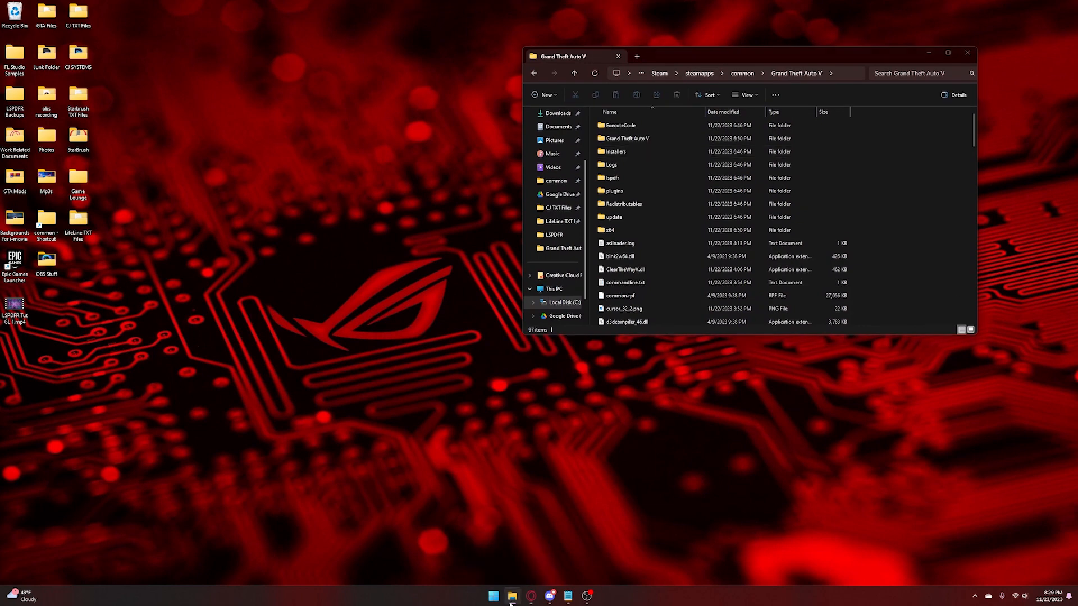
left_click(484, 546)
left_click(567, 195)
left_click_drag(737, 66, 238, 48)
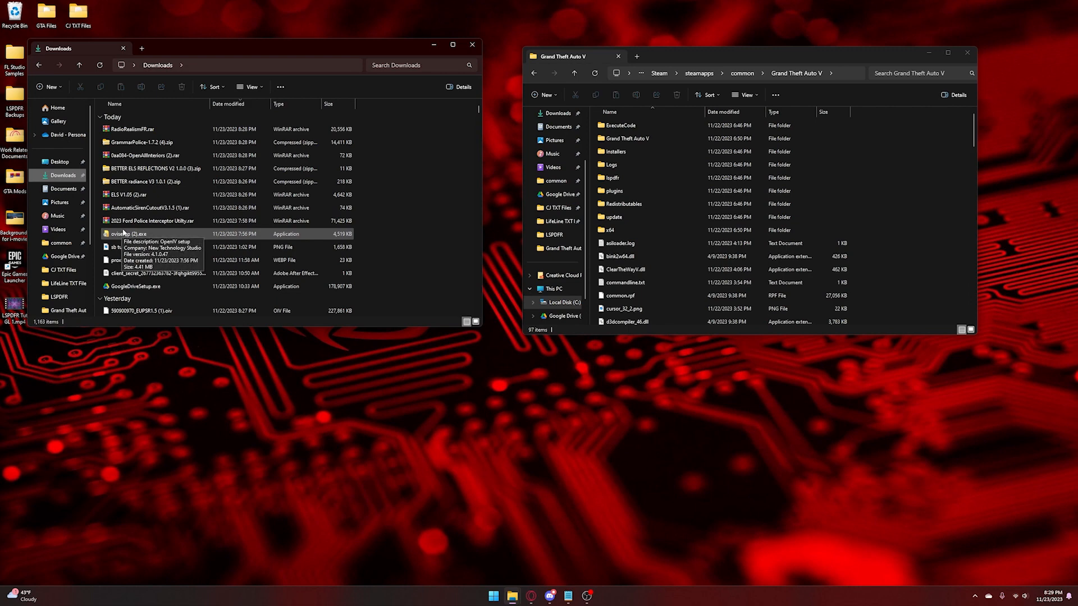
Delete the 2023 Ford Police Interceptor Utility.rar archive from the Downloads folder
left_click(124, 233)
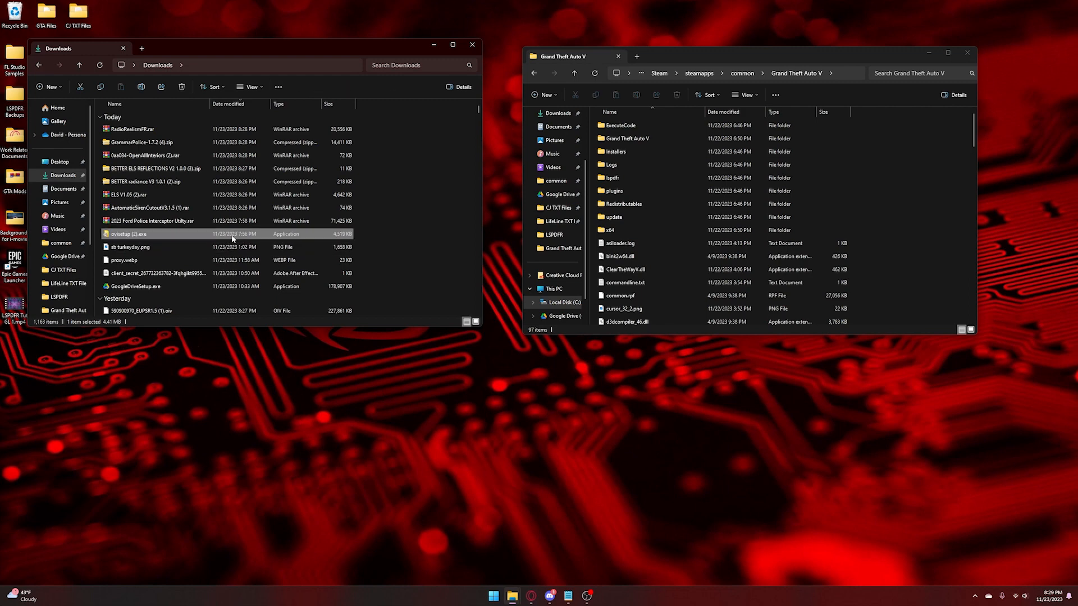
right_click(197, 224)
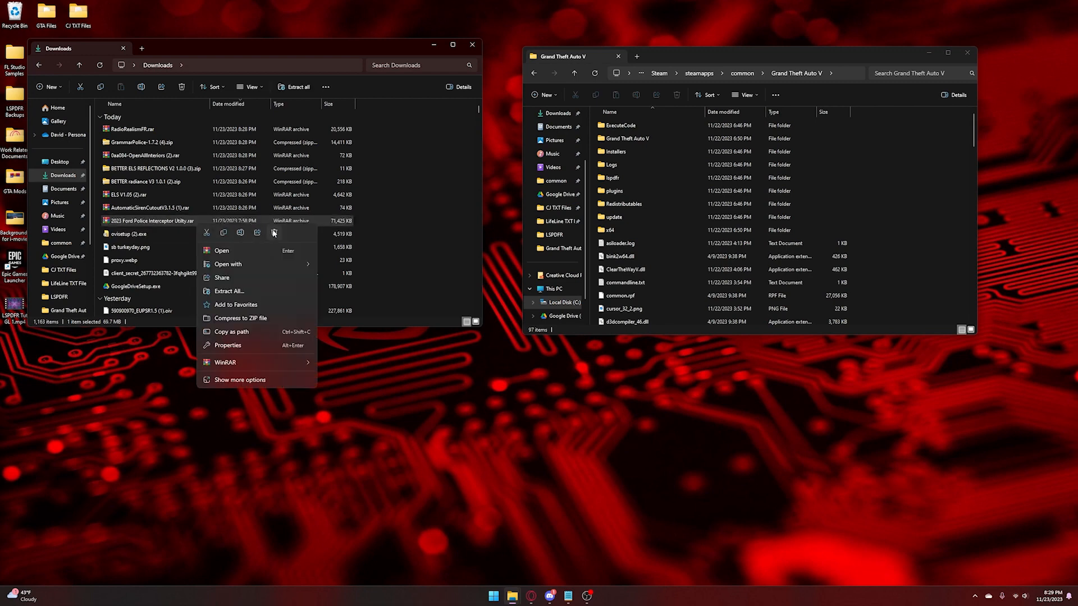
left_click(272, 232)
Open the AutomaticSirenCutoutV3.1.5 archive at its Grand Theft Auto V folder and move the WinRAR window over Downloads
left_click(197, 207)
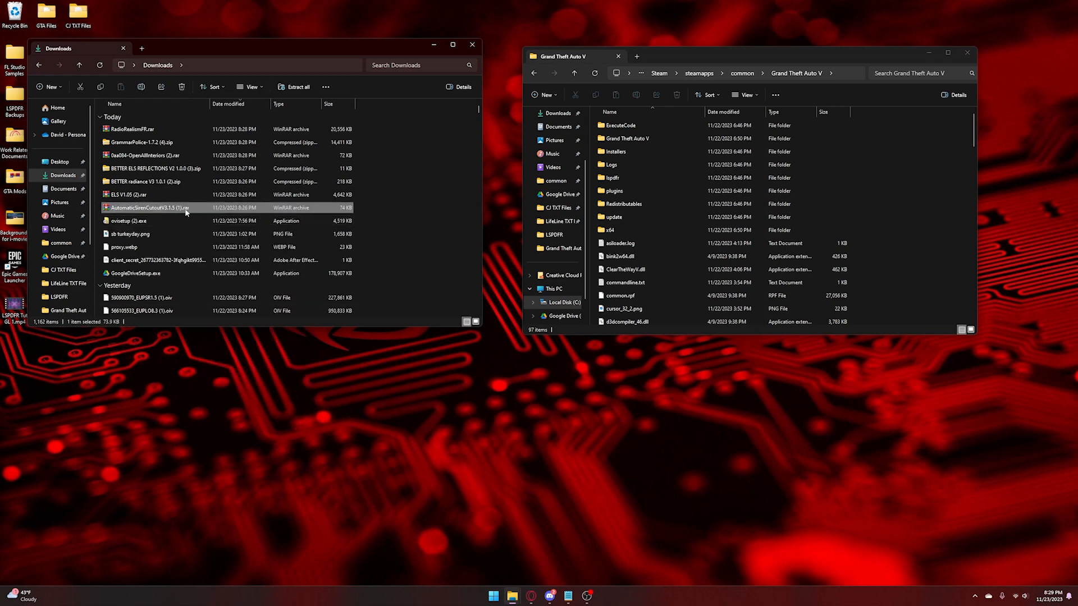
double_click(186, 209)
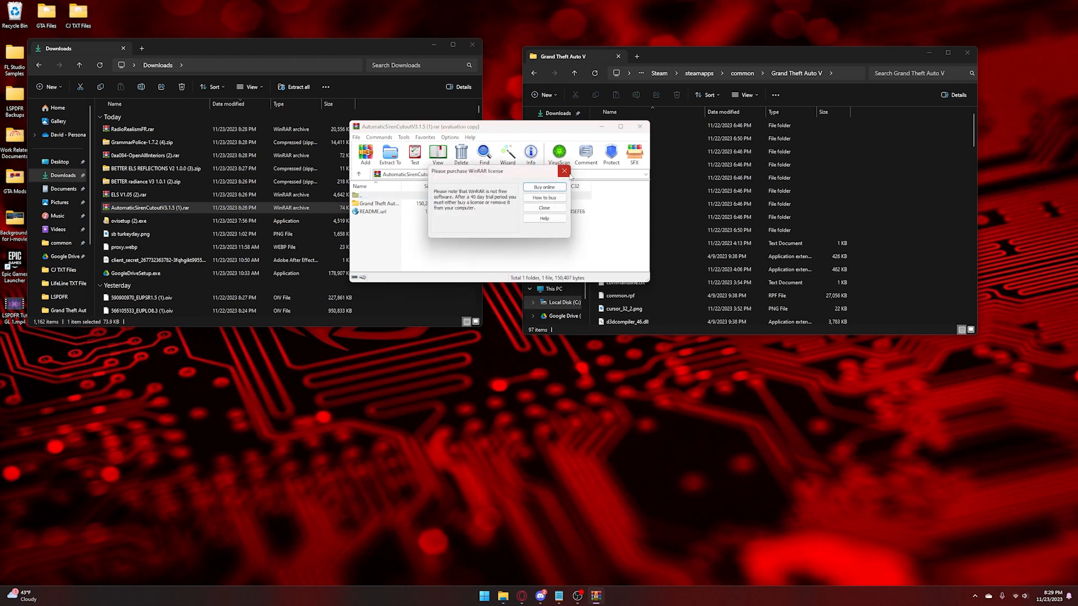
left_click(564, 171)
double_click(376, 204)
left_click_drag(456, 127, 223, 105)
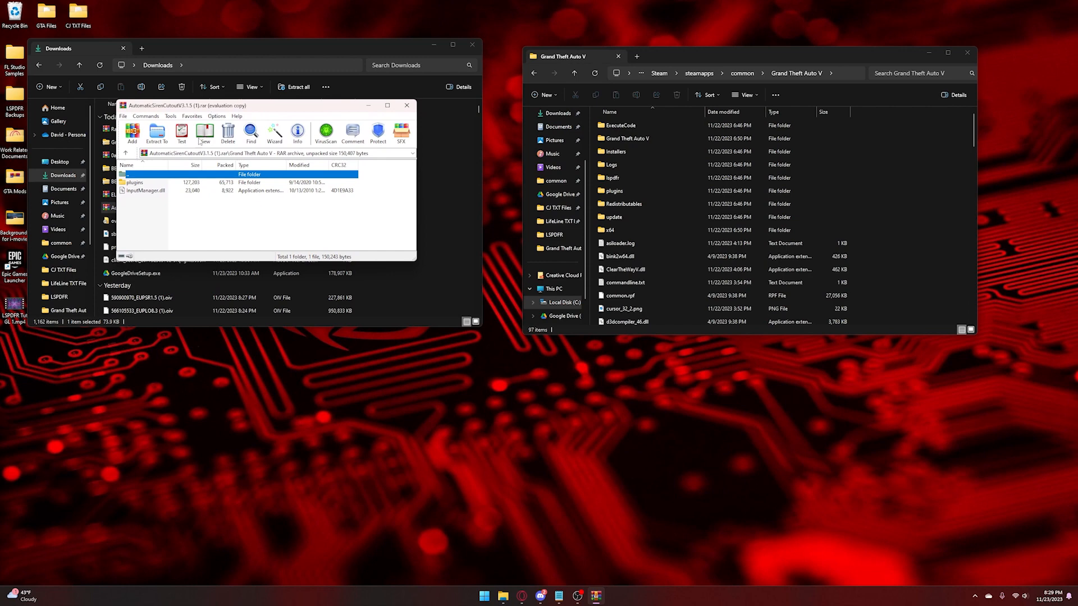
Inspect the contents of the plugins and LSPDFR folders inside the siren cutout archive, returning to its Grand Theft Auto V folder
left_click(231, 199)
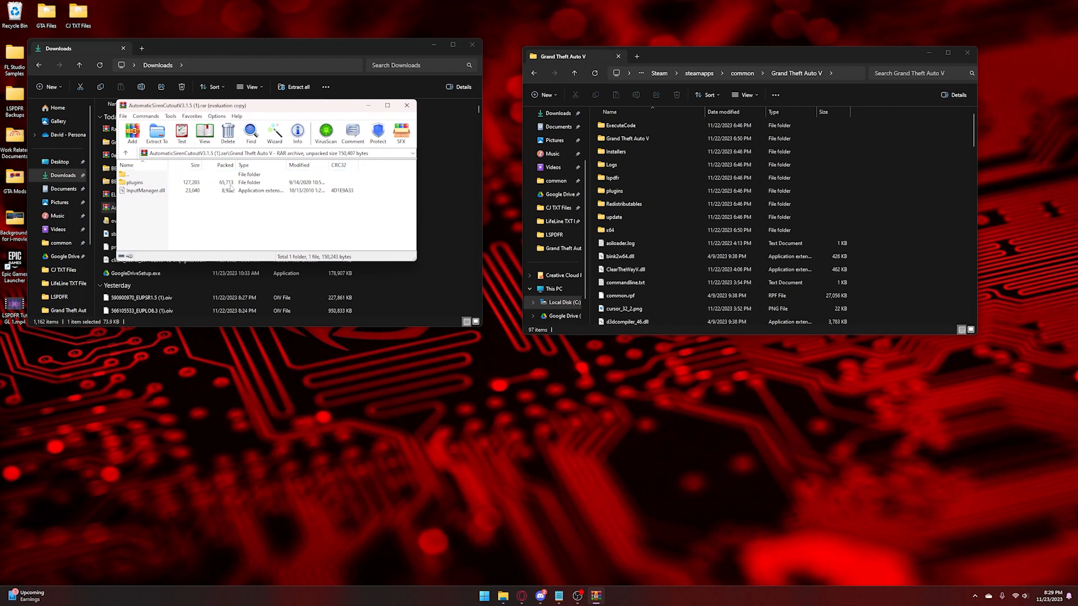
left_click_drag(225, 206, 221, 185)
left_click(222, 201)
left_click(216, 182)
double_click(215, 182)
double_click(215, 182)
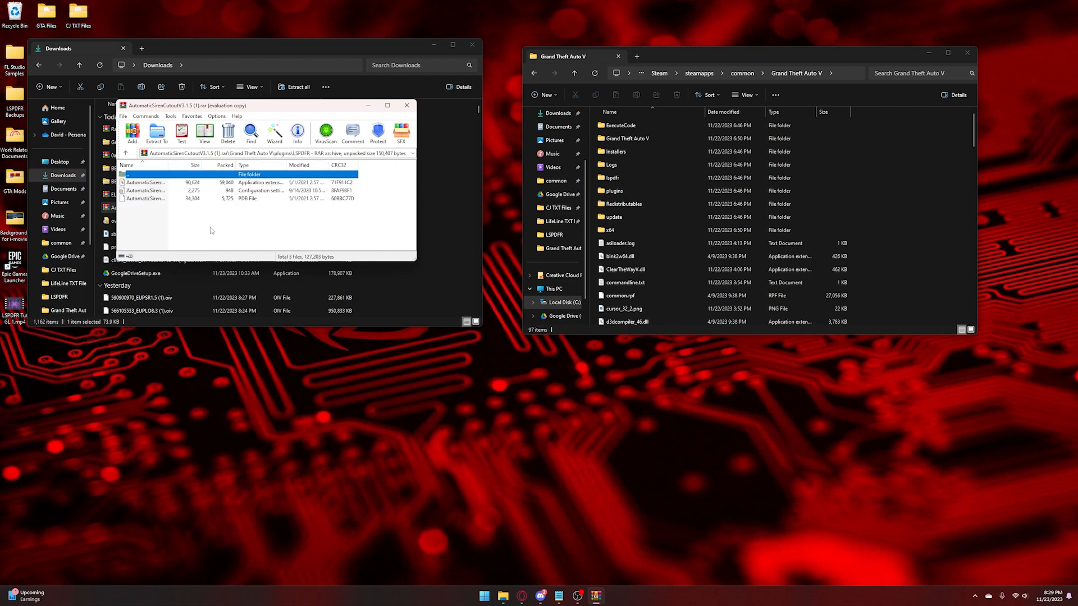
double_click(213, 175)
double_click(213, 176)
left_click(198, 199)
left_click(208, 193)
left_click(208, 199)
double_click(171, 176)
double_click(170, 183)
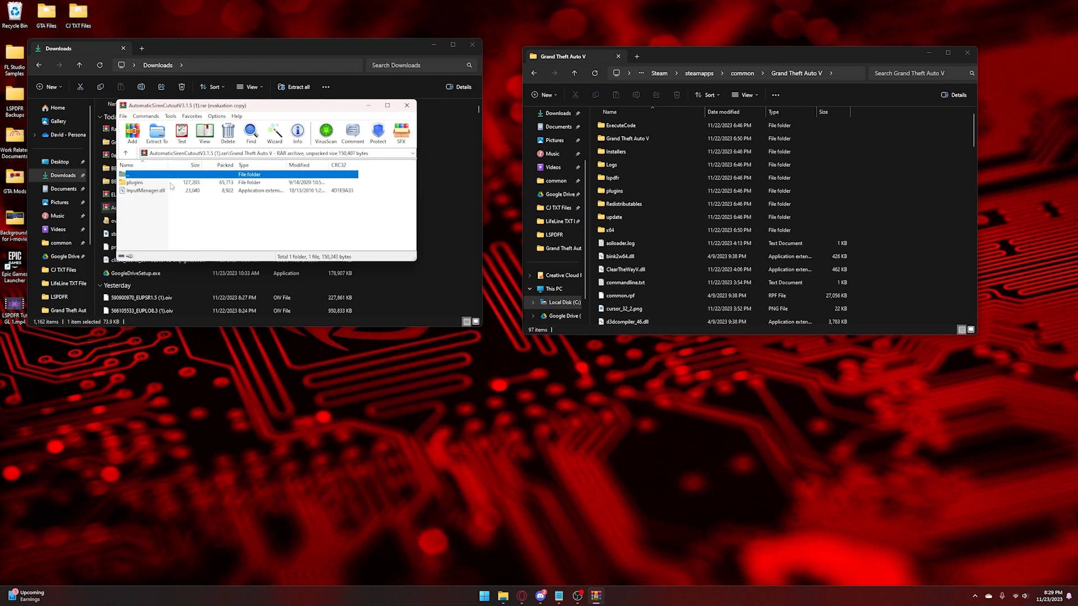
Copy the plugins folder and InputManager.dll into the Grand Theft Auto V game folder, replacing the existing files, and close the archive
left_click_drag(212, 214, 177, 184)
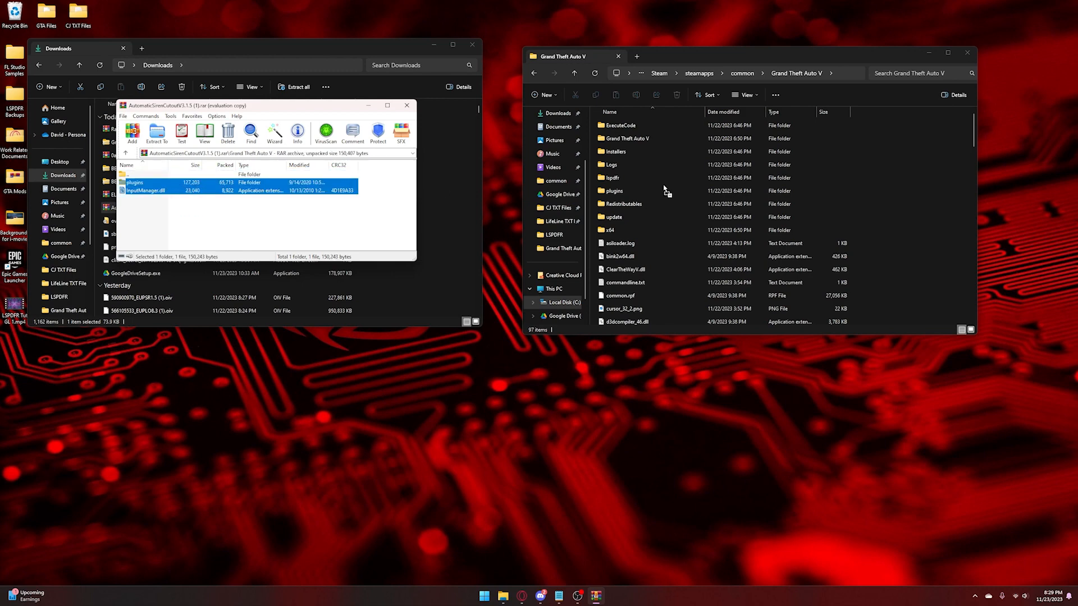
left_click(929, 199)
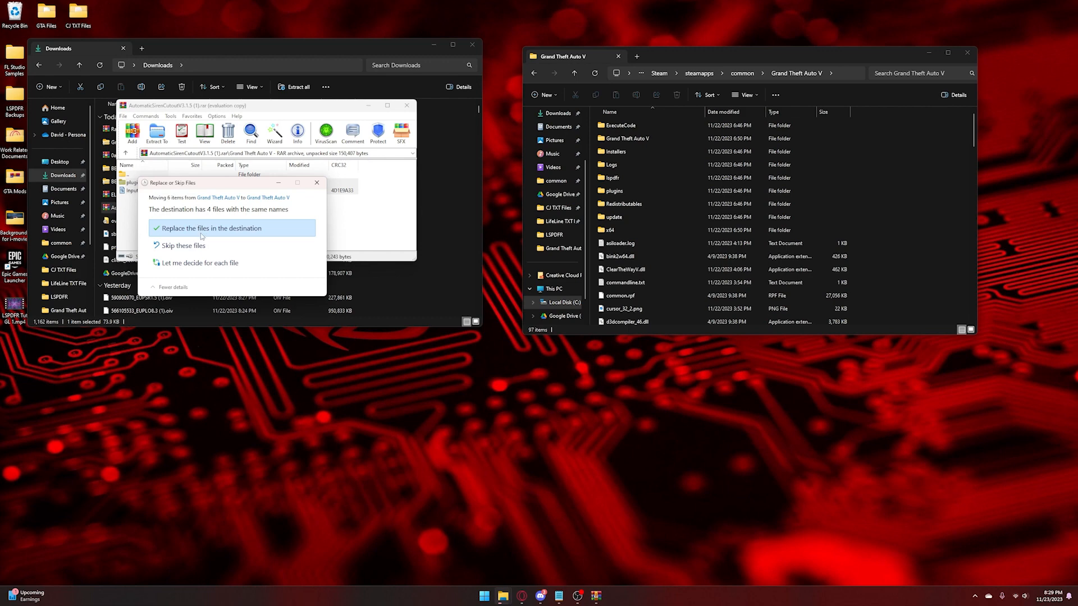
left_click(215, 229)
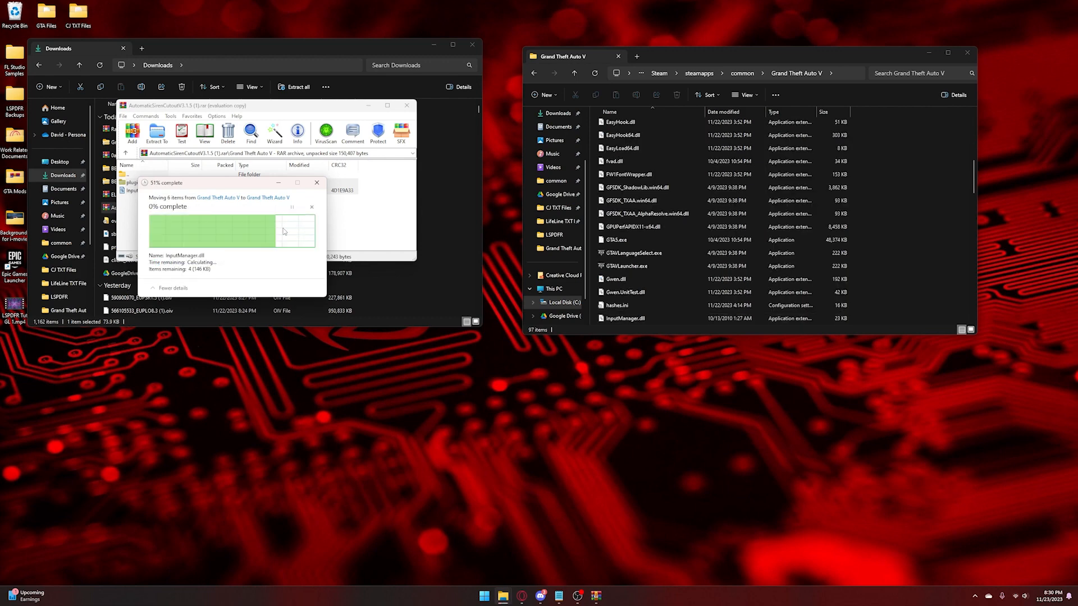
left_click(407, 106)
Copy the ELS folder, AdvancedHookV.dll, ELS.asi and ELS.ini from the ELS V1.05 installation files into the Grand Theft Auto V game folder
double_click(171, 195)
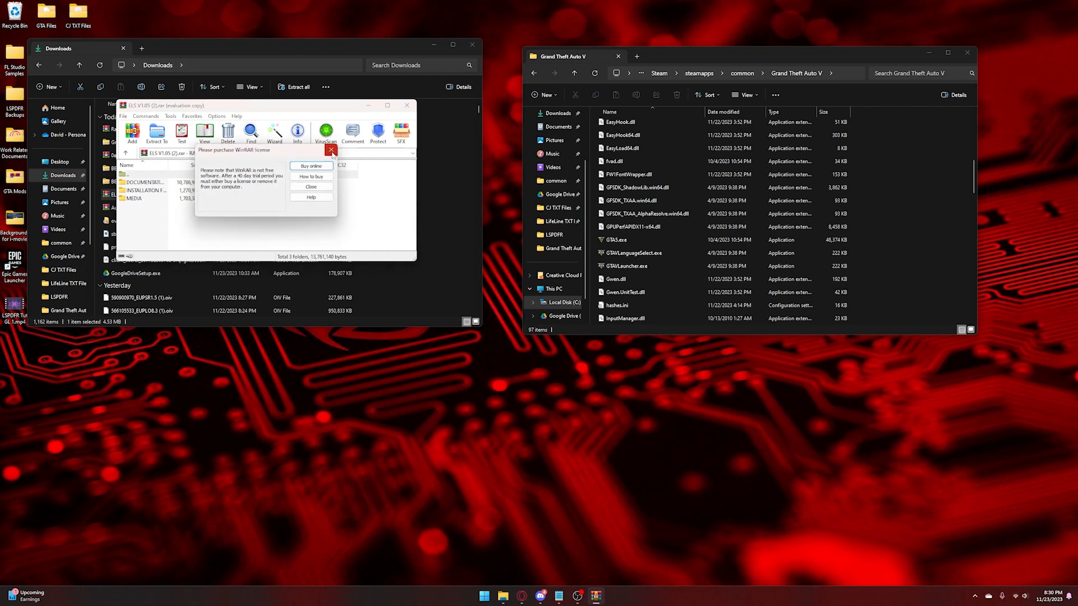
left_click(332, 150)
double_click(197, 193)
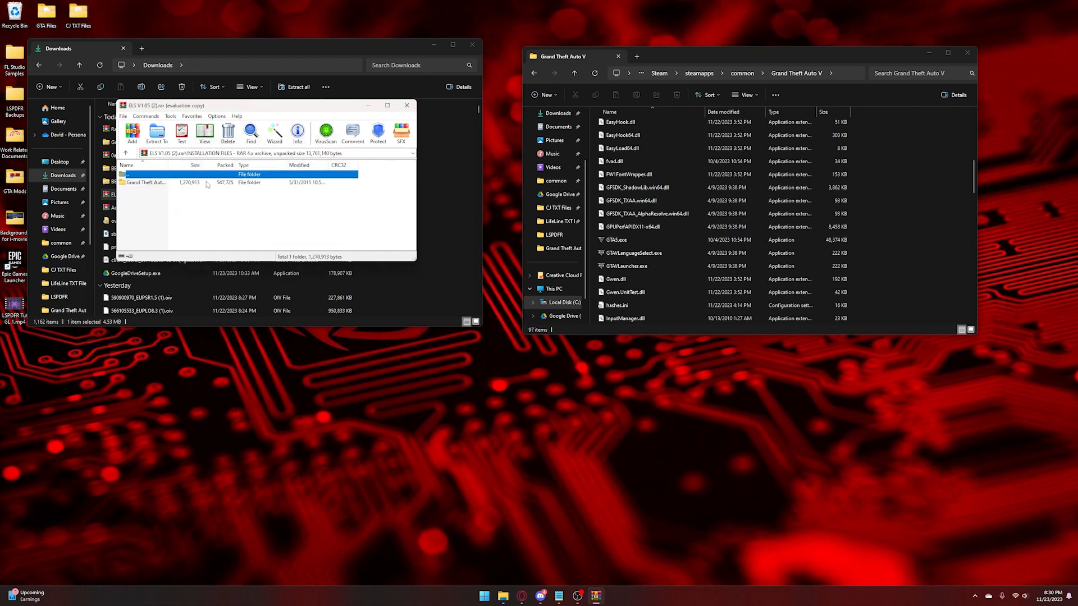
double_click(207, 183)
left_click_drag(204, 231, 898, 189)
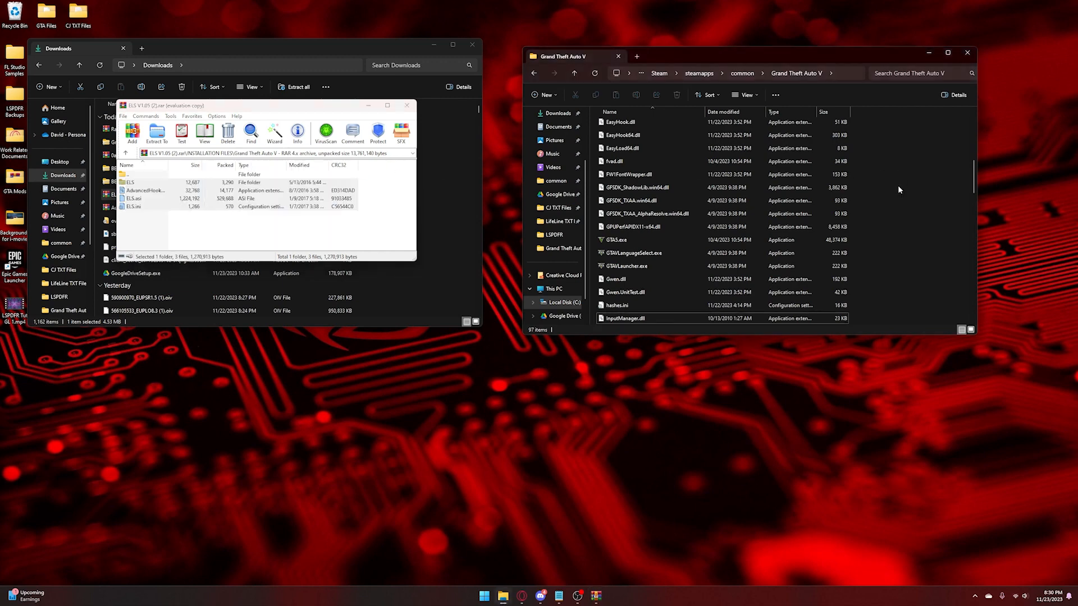
left_click(405, 224)
left_click(404, 106)
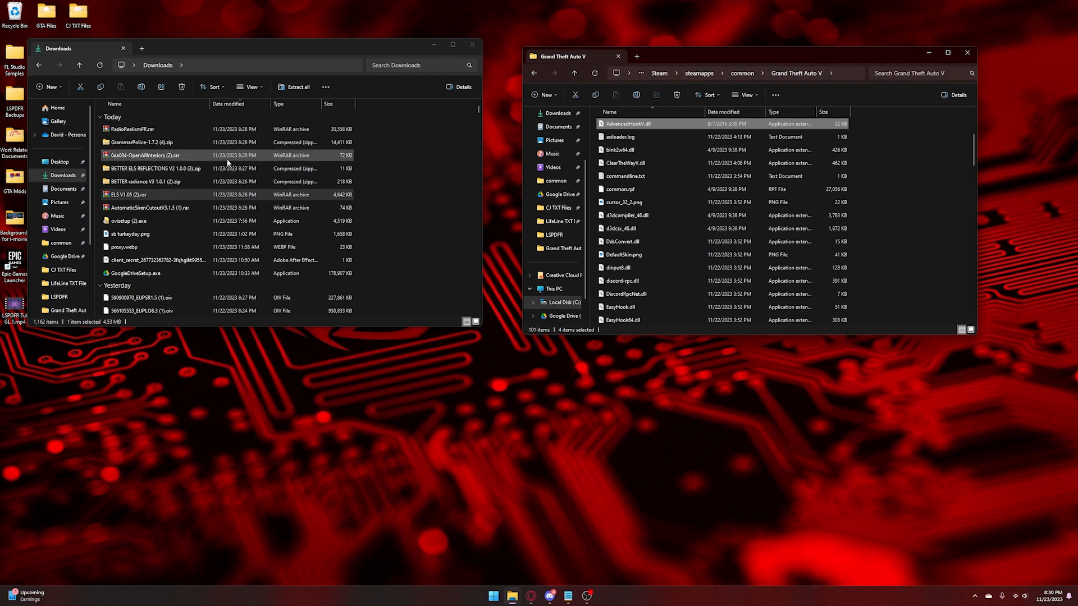
Open the OpenAllInteriors archive from Downloads, dismiss the WinRAR licence offer and open readme.txt
left_click(165, 168)
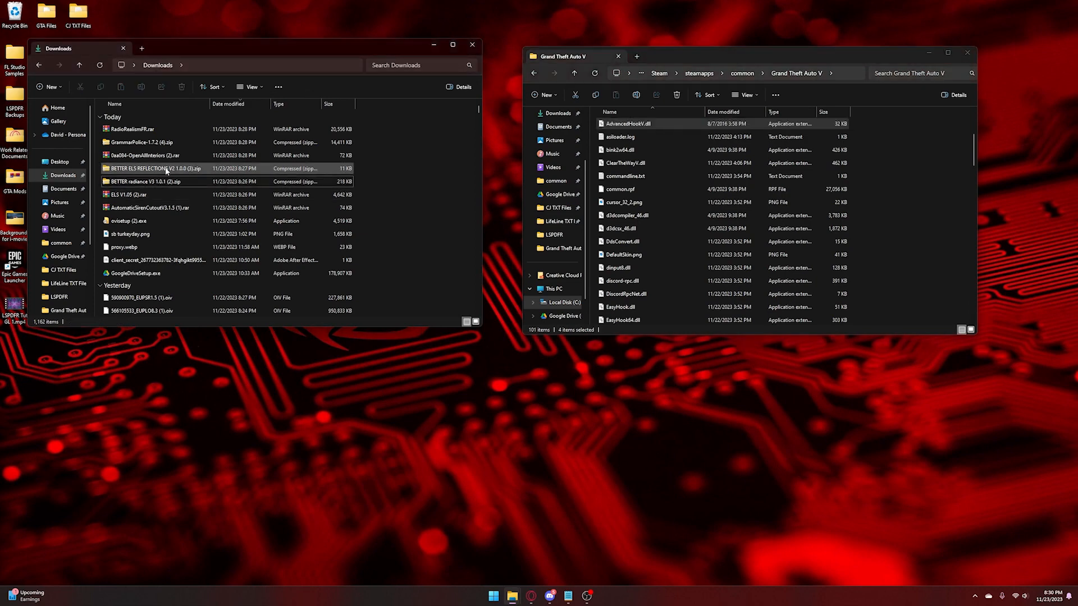
double_click(170, 156)
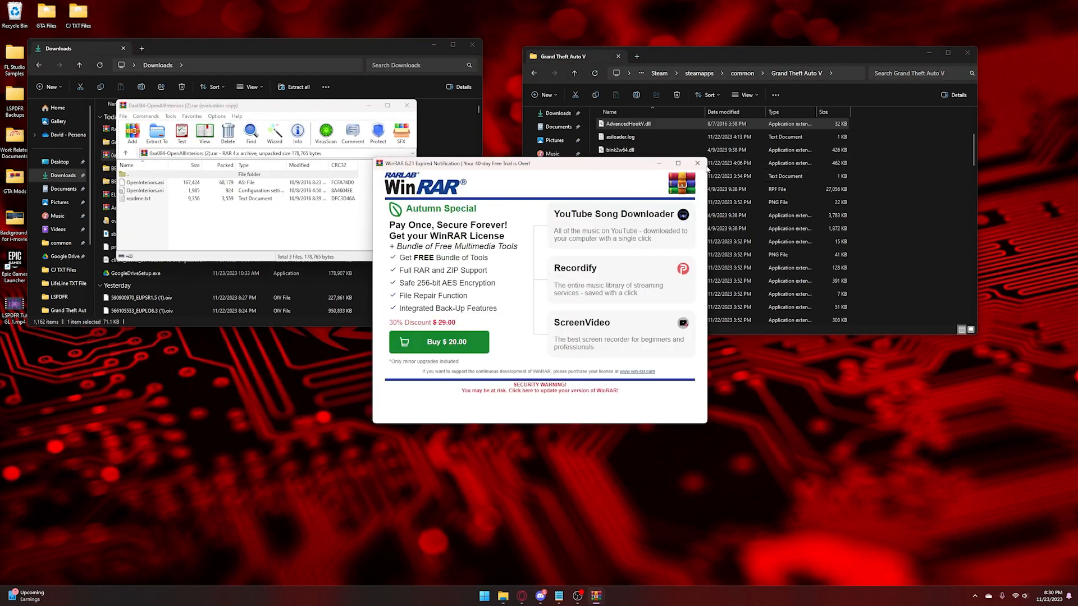
left_click(697, 163)
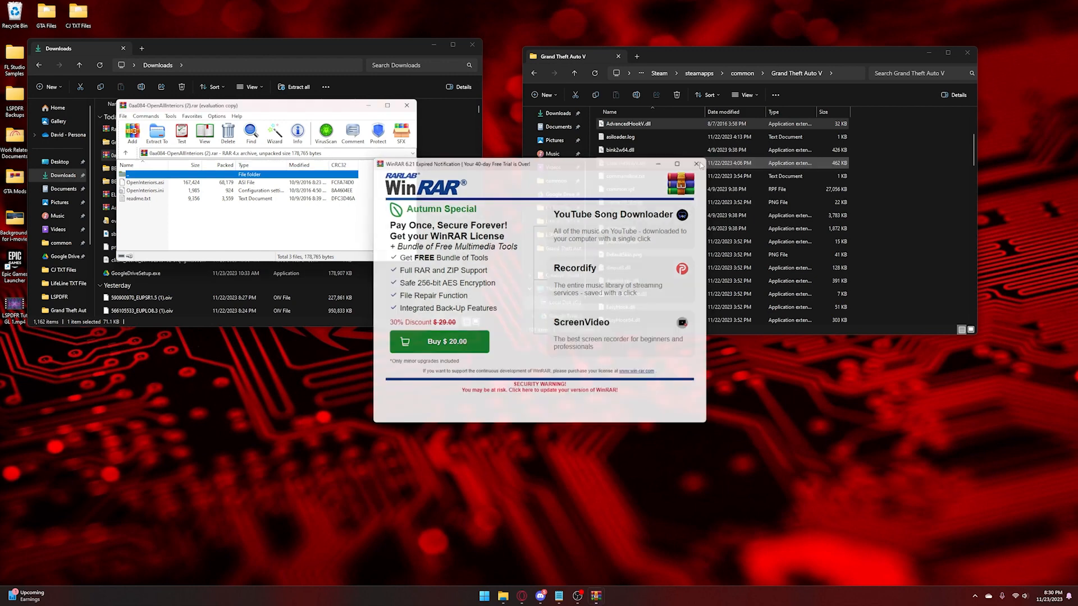
left_click(235, 200)
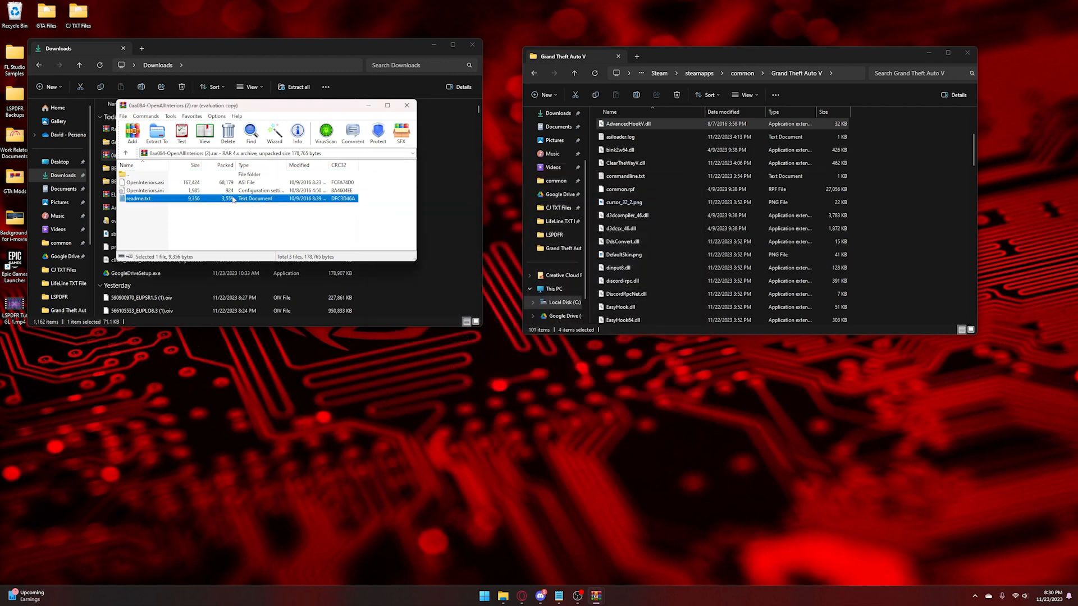
double_click(234, 200)
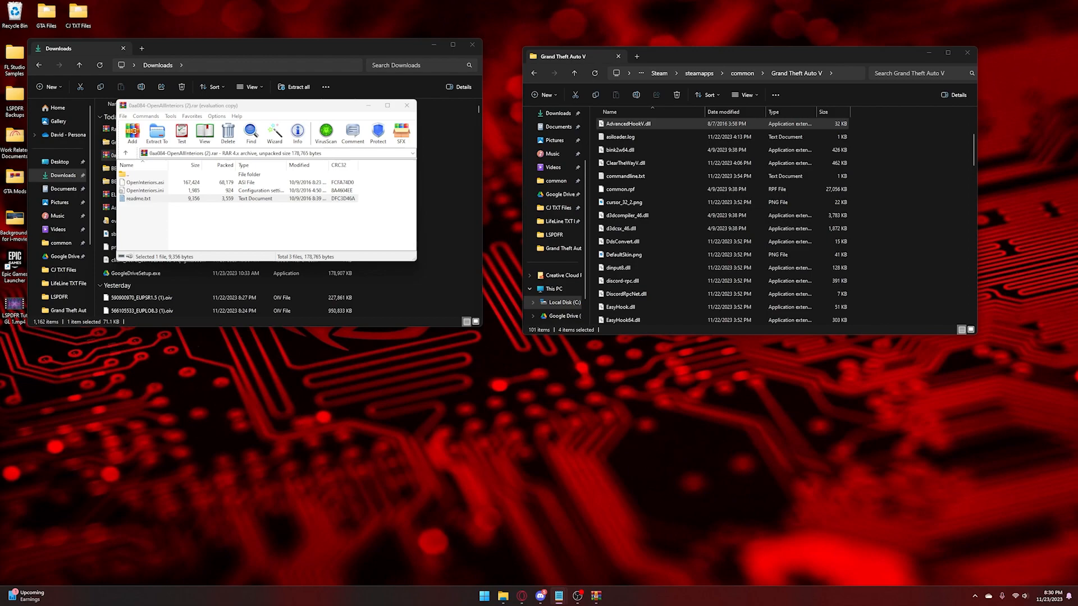
Read the installation instructions in the Open All Interiors readme and close the file
scroll(349, 333, "down", 6)
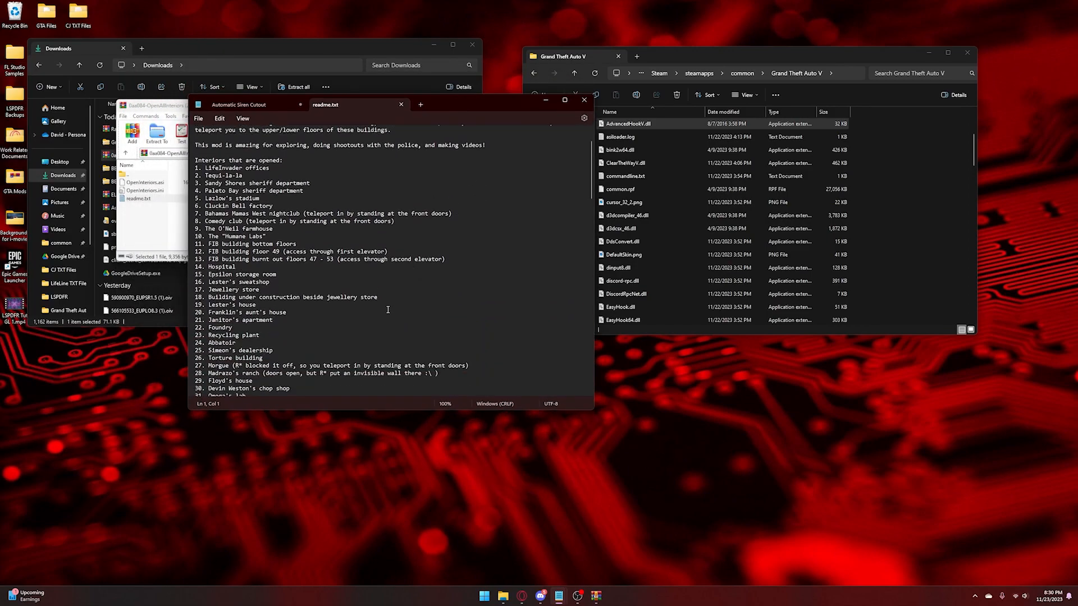
scroll(349, 334, "down", 16)
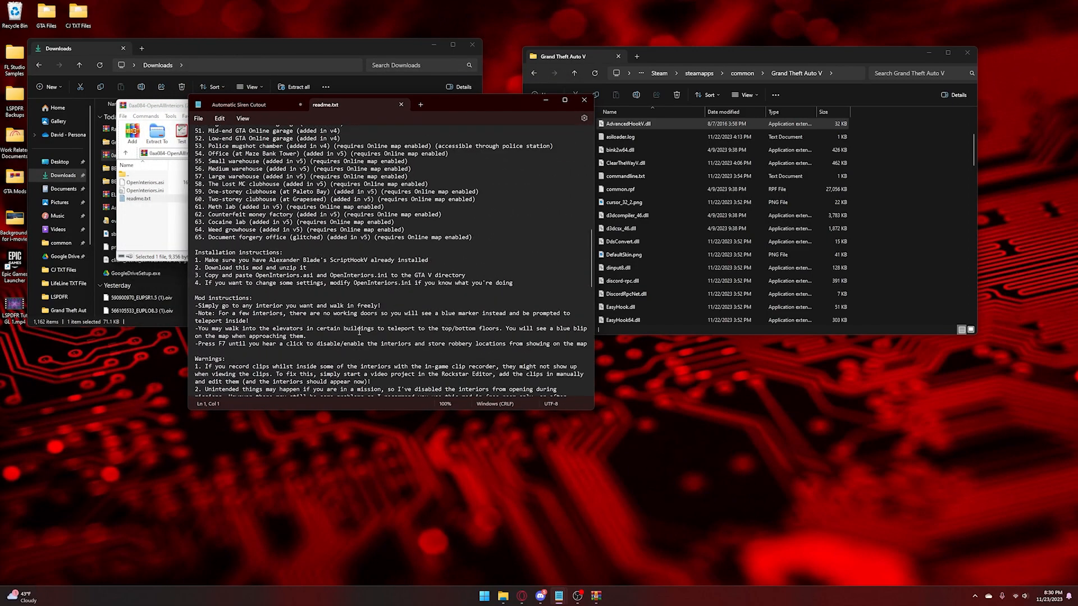
left_click(392, 260)
left_click_drag(230, 254, 439, 257)
left_click(439, 257)
left_click_drag(206, 276, 469, 276)
left_click(470, 275)
left_click(401, 105)
left_click(546, 103)
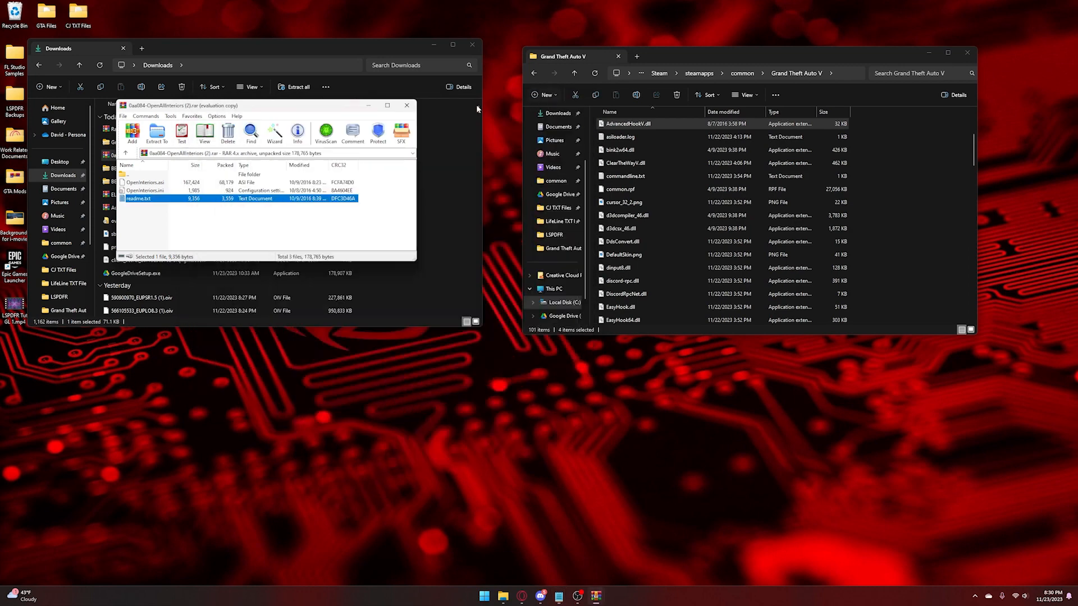
Copy OpenInteriors.asi and OpenInteriors.ini into the Grand Theft Auto V game folder and close the archive
left_click(178, 184)
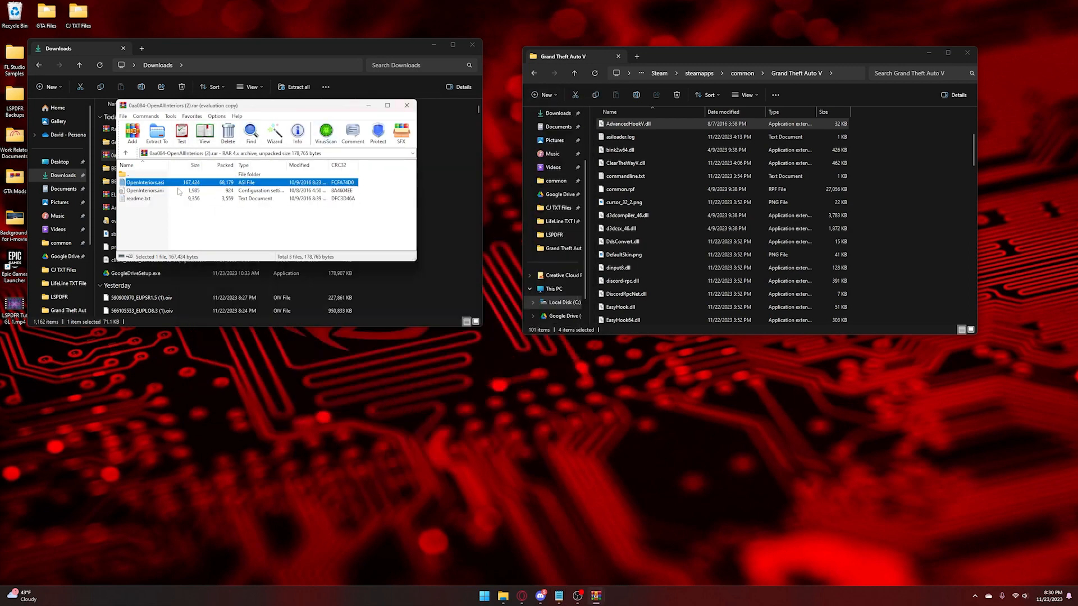
left_click(178, 191, "shift")
left_click_drag(178, 192, 911, 187)
left_click(357, 214)
left_click(410, 109)
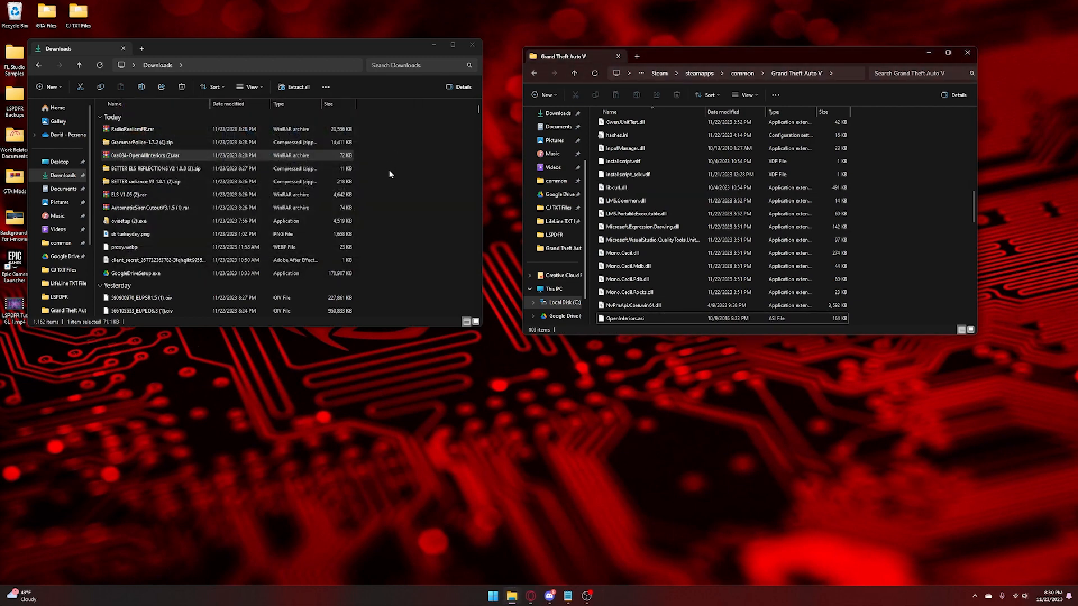
Open RadioRealismFR.rar and copy the three RadioRealismFR files from its plugins\LSPDFR folder into the game's plugins\LSPDFR folder
double_click(177, 130)
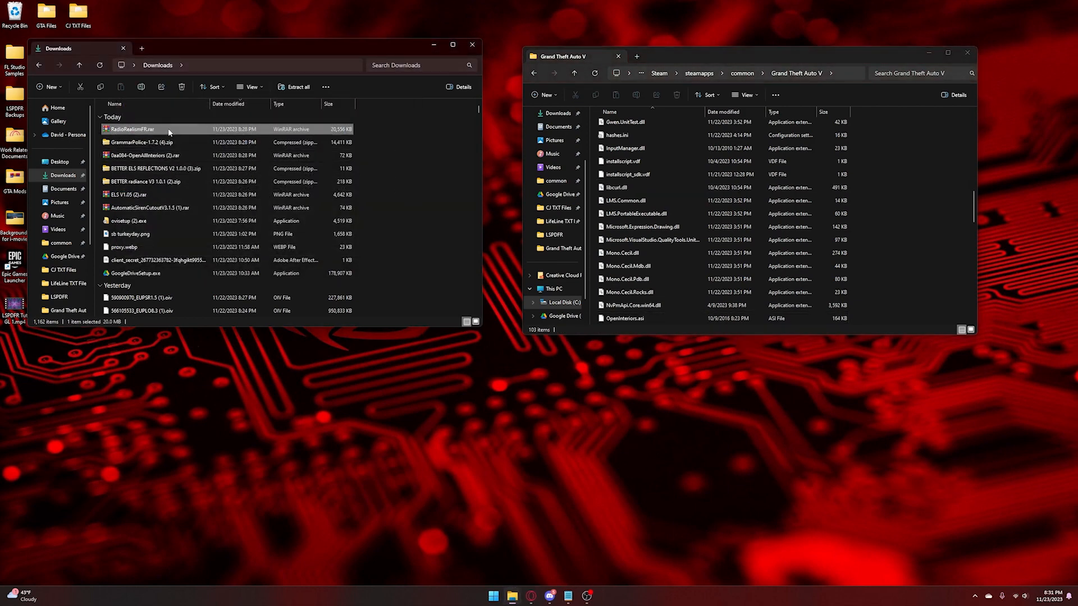
left_click(698, 163)
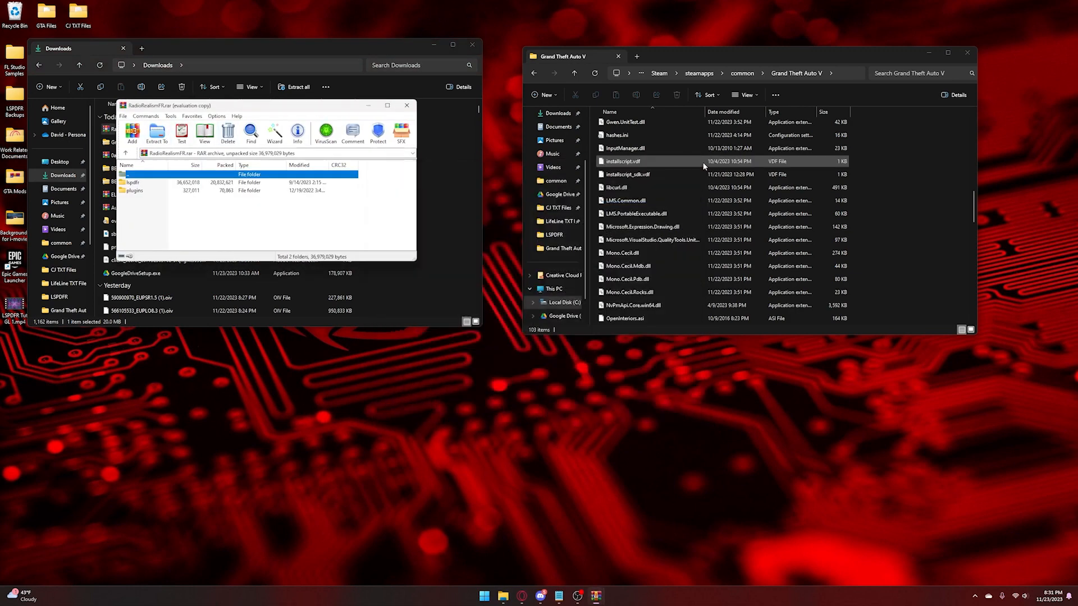
double_click(213, 191)
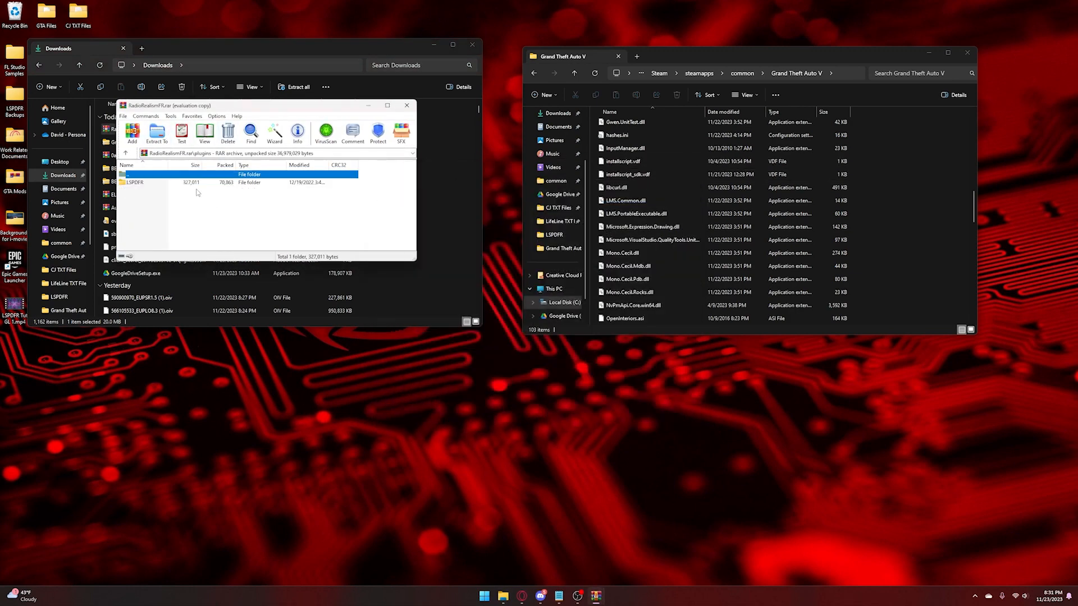
double_click(205, 183)
scroll(945, 204, "up", 10)
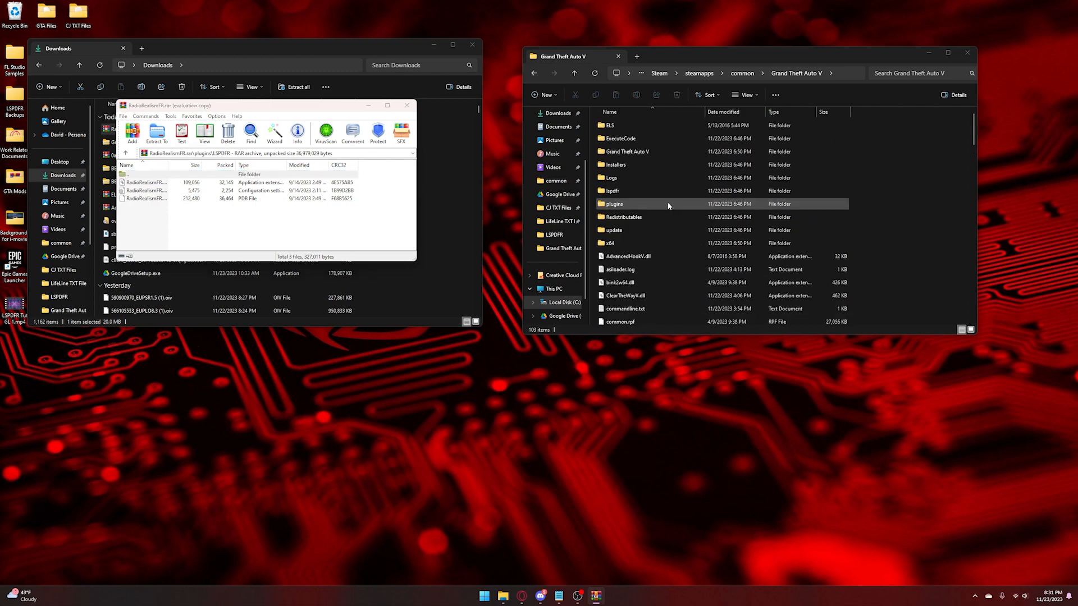
double_click(667, 203)
double_click(648, 125)
left_click_drag(252, 227, 914, 214)
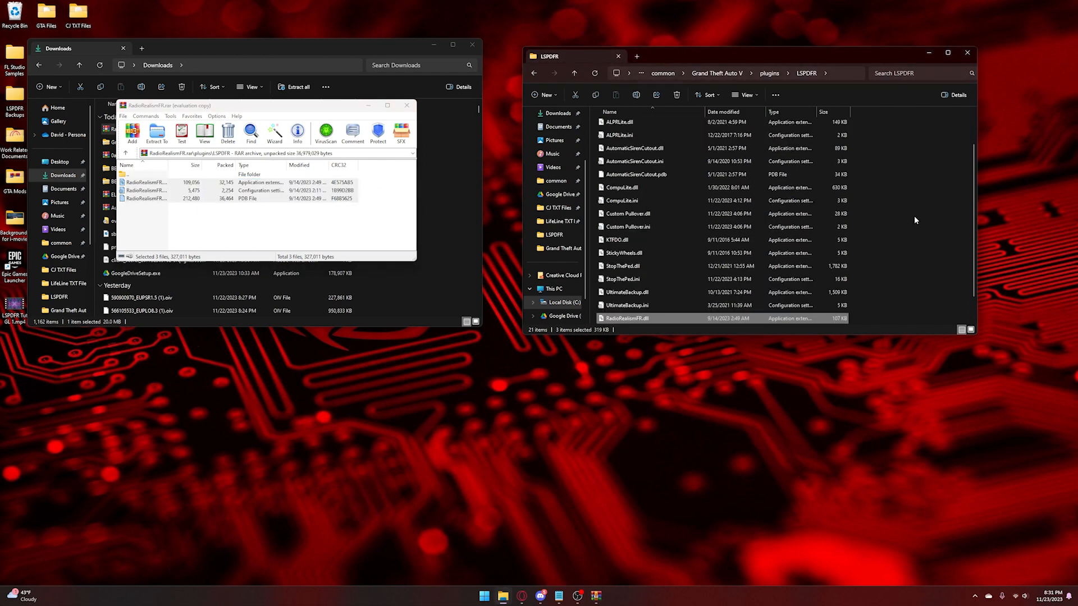
Return to the Grand Theft Auto V root folder and open lspdfr\audio\scanner inside the RadioRealismFR archive
left_click(725, 74)
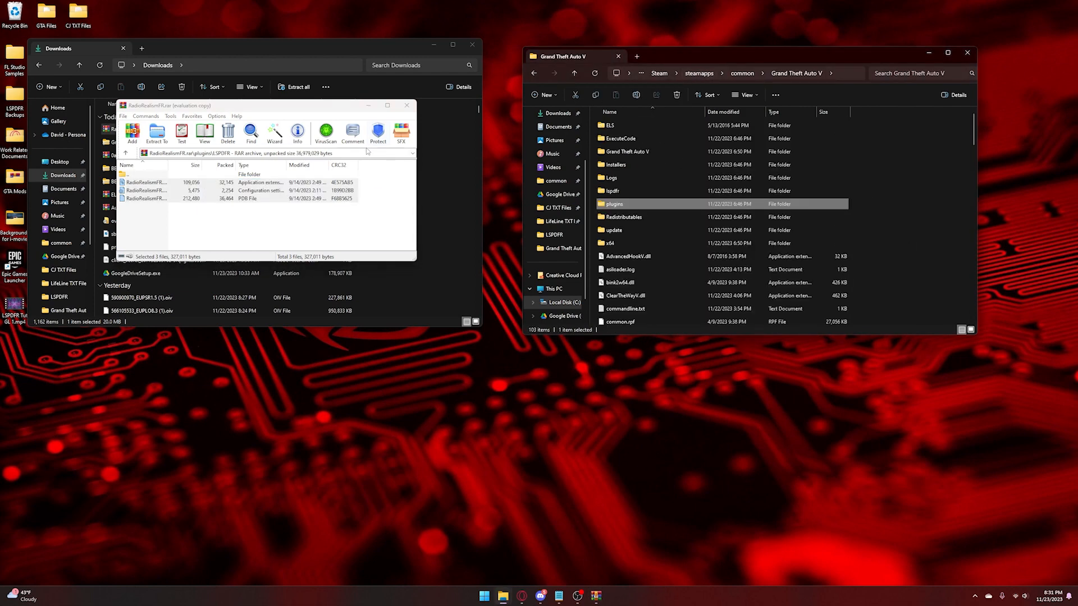
double_click(135, 175)
double_click(136, 175)
double_click(150, 191)
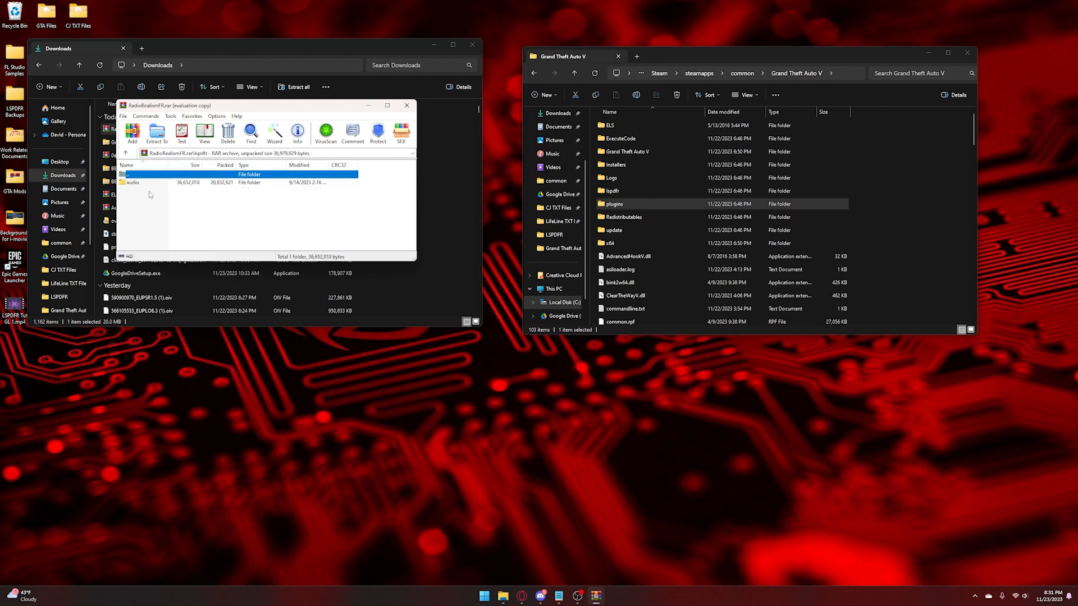
double_click(163, 182)
double_click(164, 182)
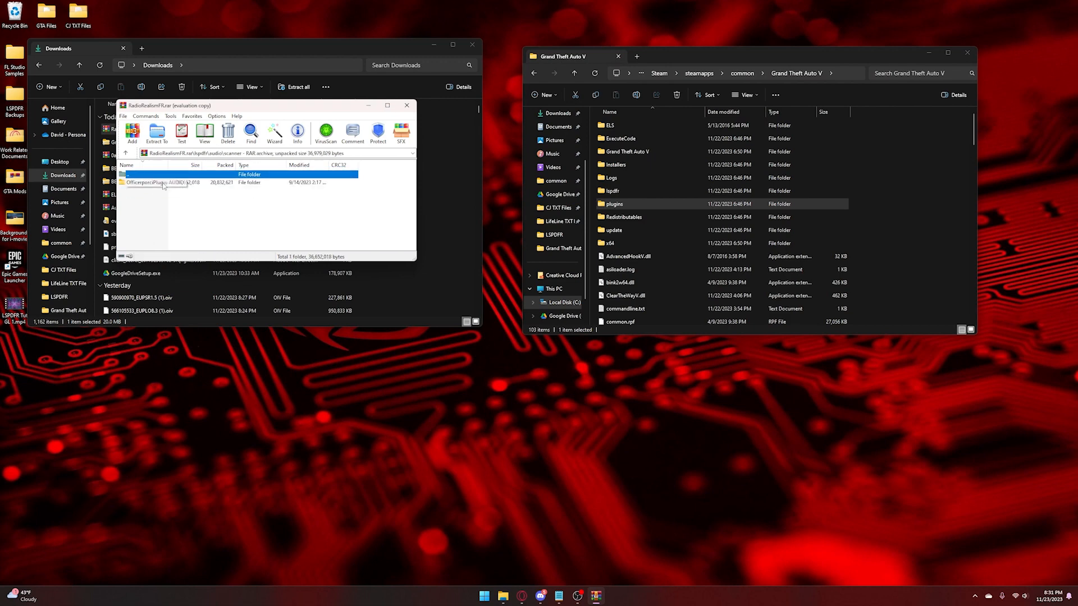
Copy the plugin AUDIO folder from the archive into the game's lspdfr\audio\scanner folder and close the archive
left_click(166, 183)
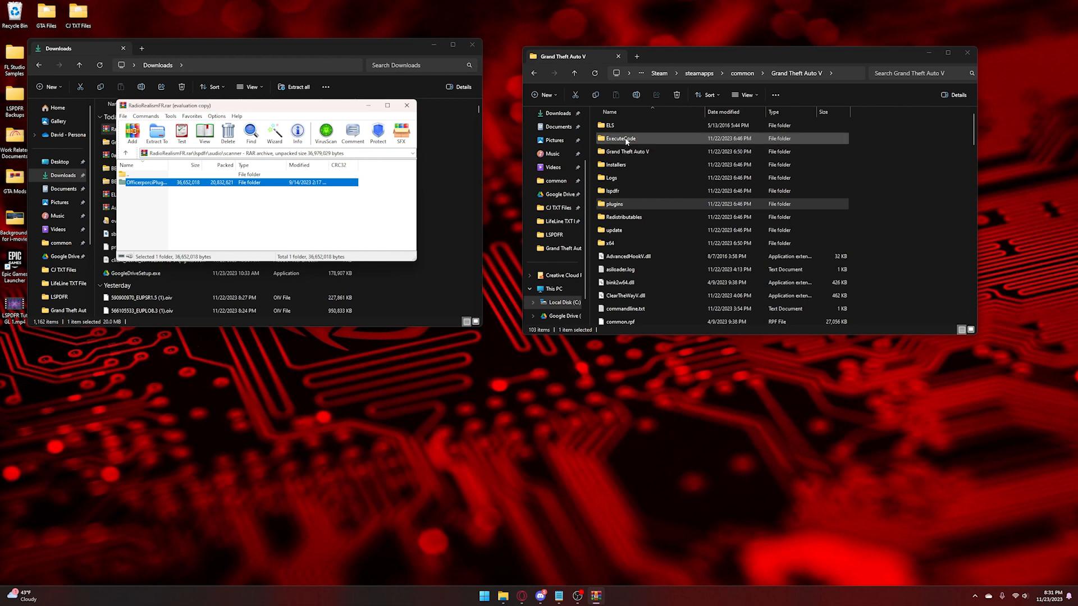
double_click(626, 192)
double_click(632, 126)
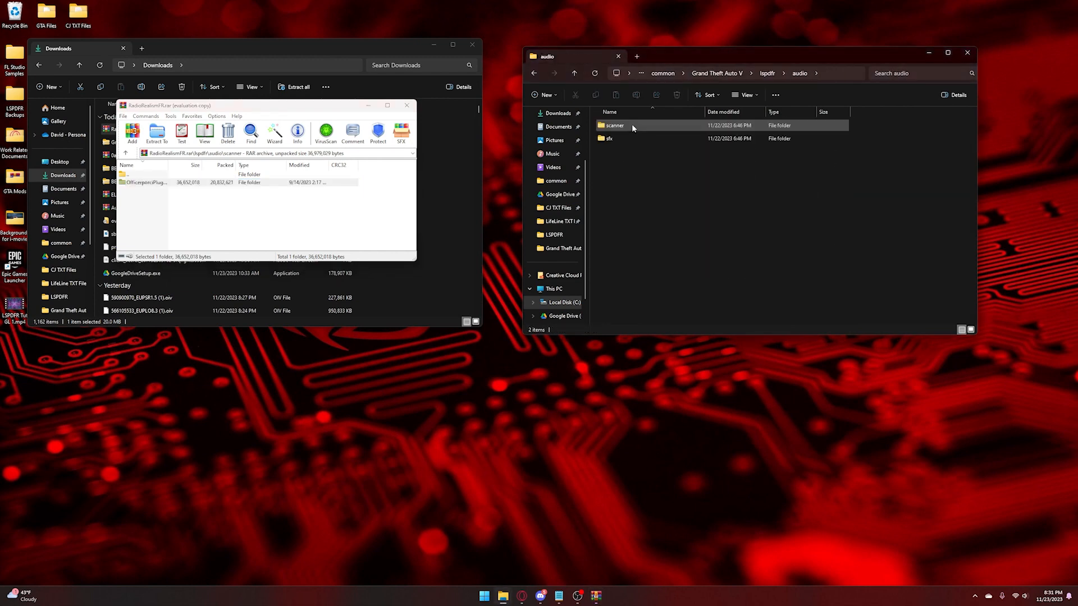
double_click(632, 126)
left_click_drag(189, 183, 911, 207)
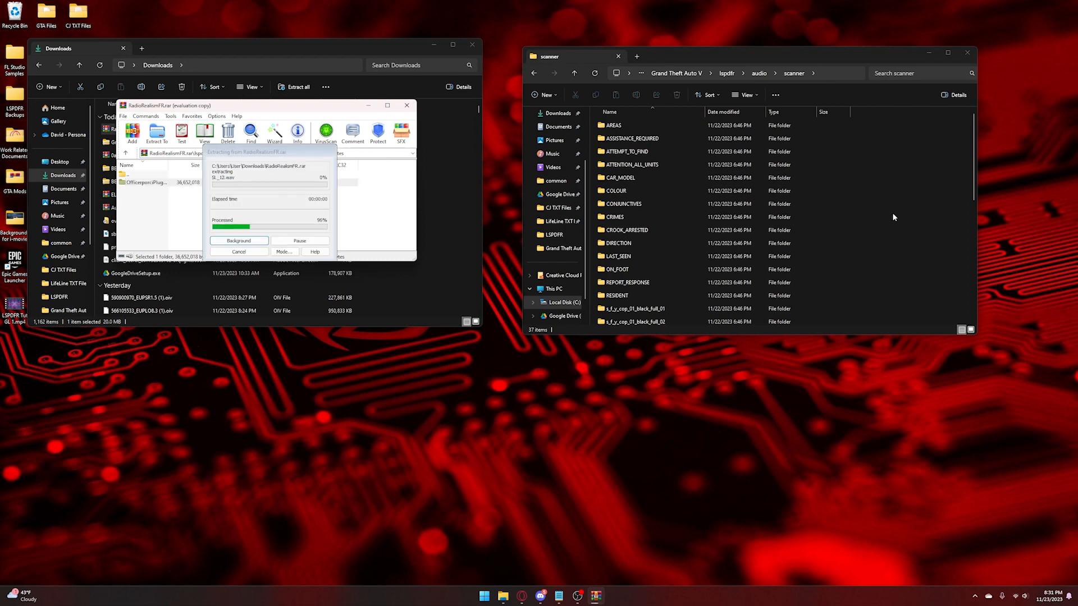
left_click(360, 199)
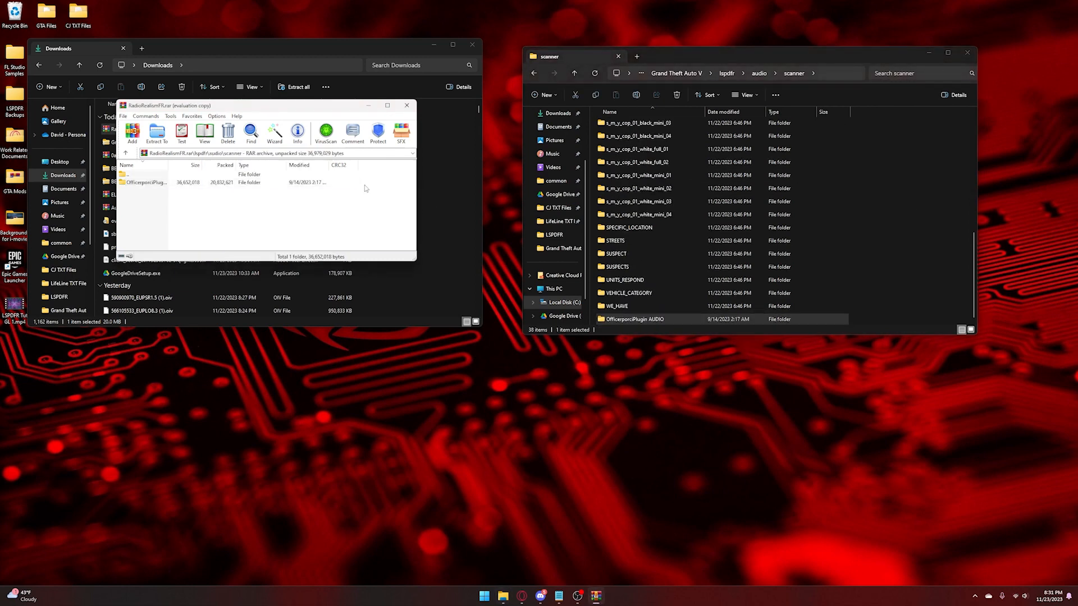
left_click(406, 106)
left_click(427, 180)
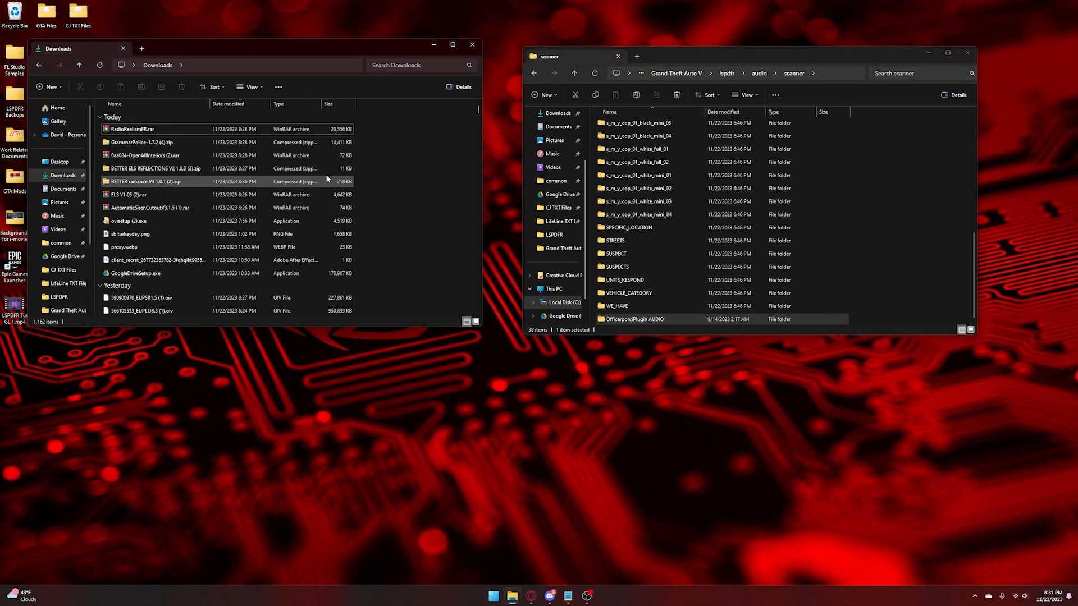
Launch OpenIV for Grand Theft Auto V on Windows, choose steamapps\common\Grand Theft Auto V as the game location, and continue past the backup reminder
key("super")
type("open")
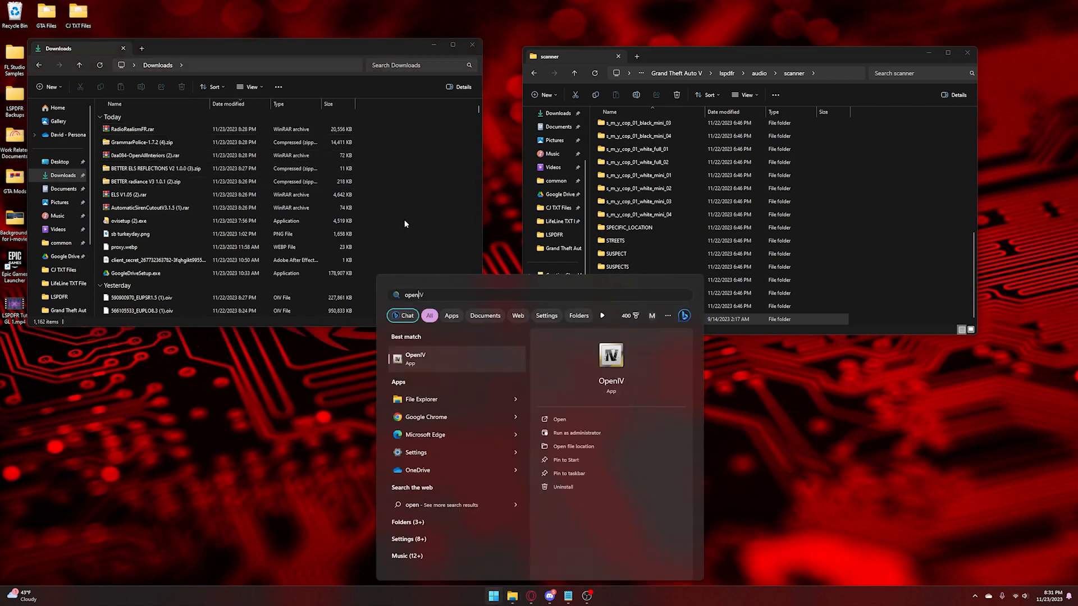
key("Return")
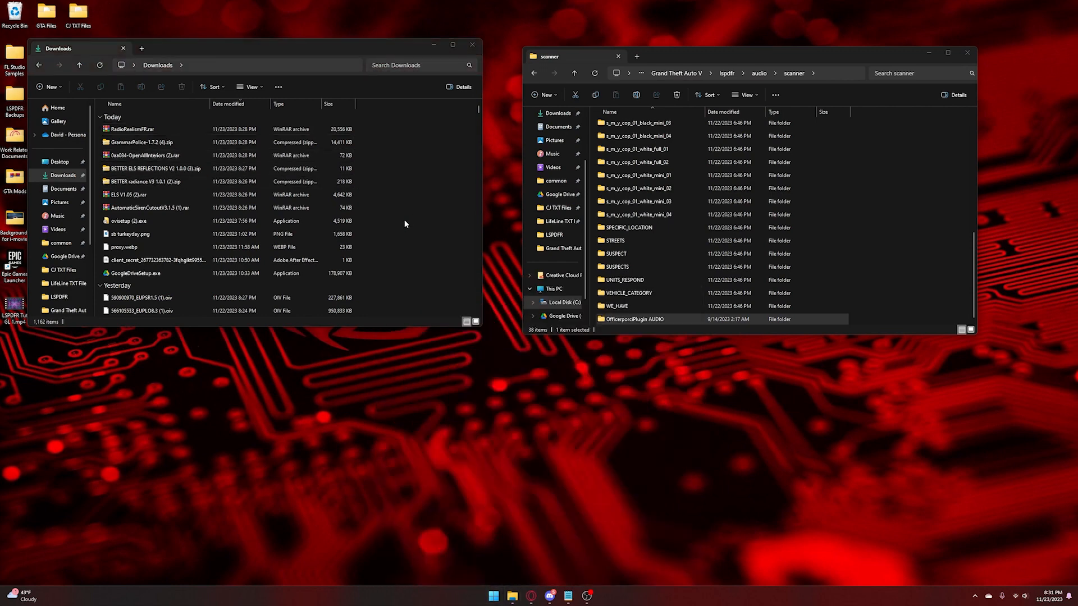
left_click(498, 312)
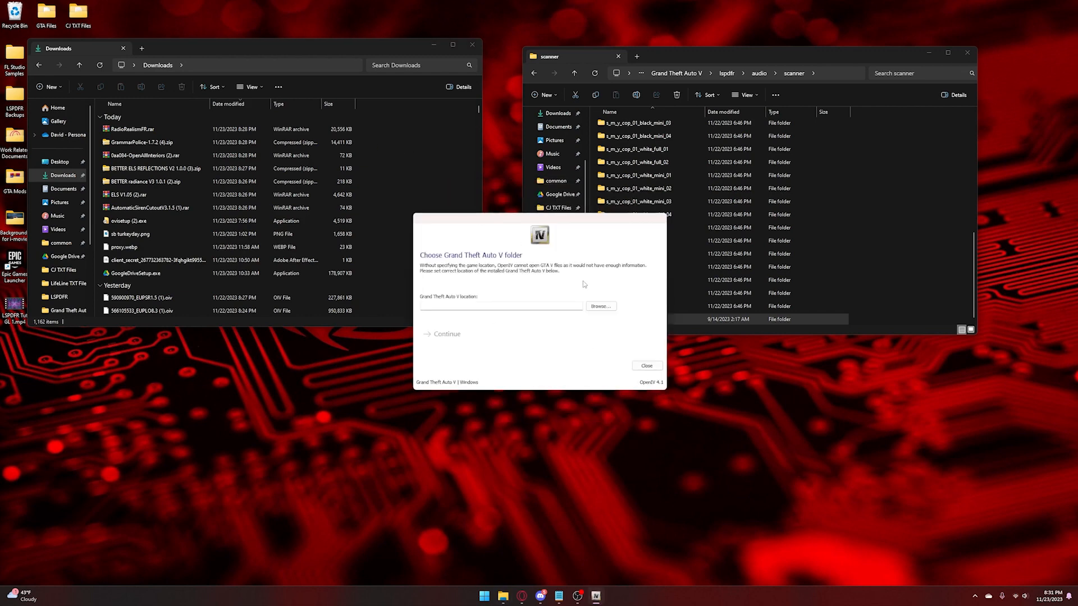
left_click(598, 307)
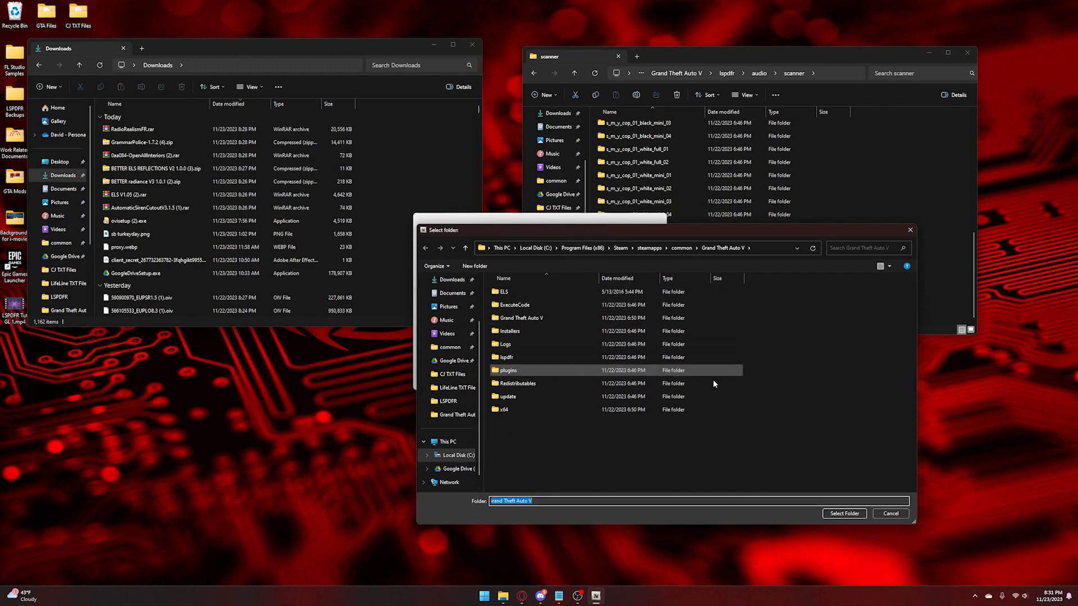
left_click(845, 513)
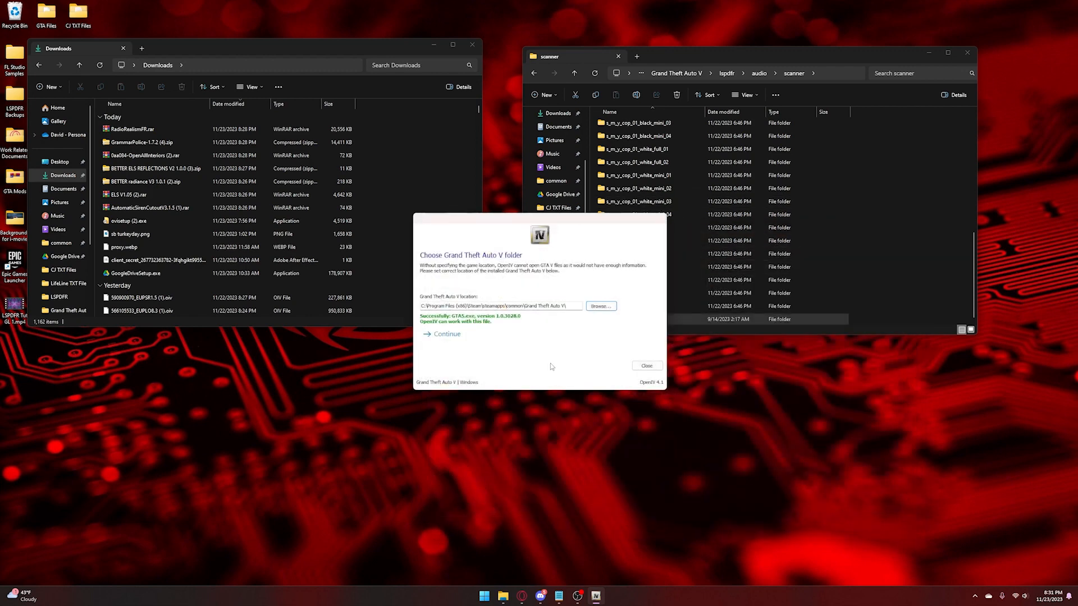
left_click(454, 337)
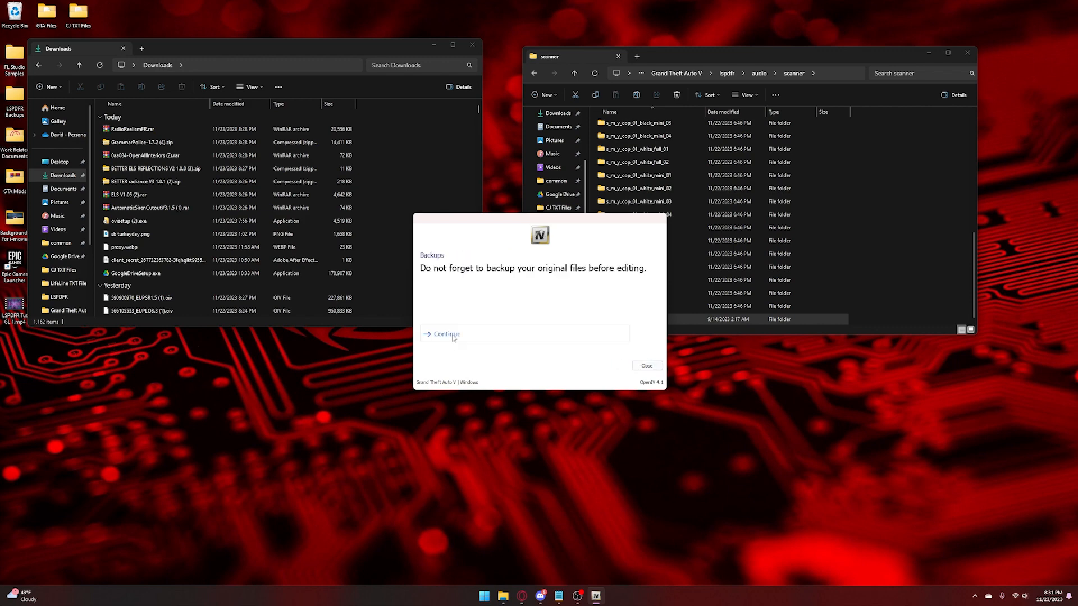
left_click(453, 335)
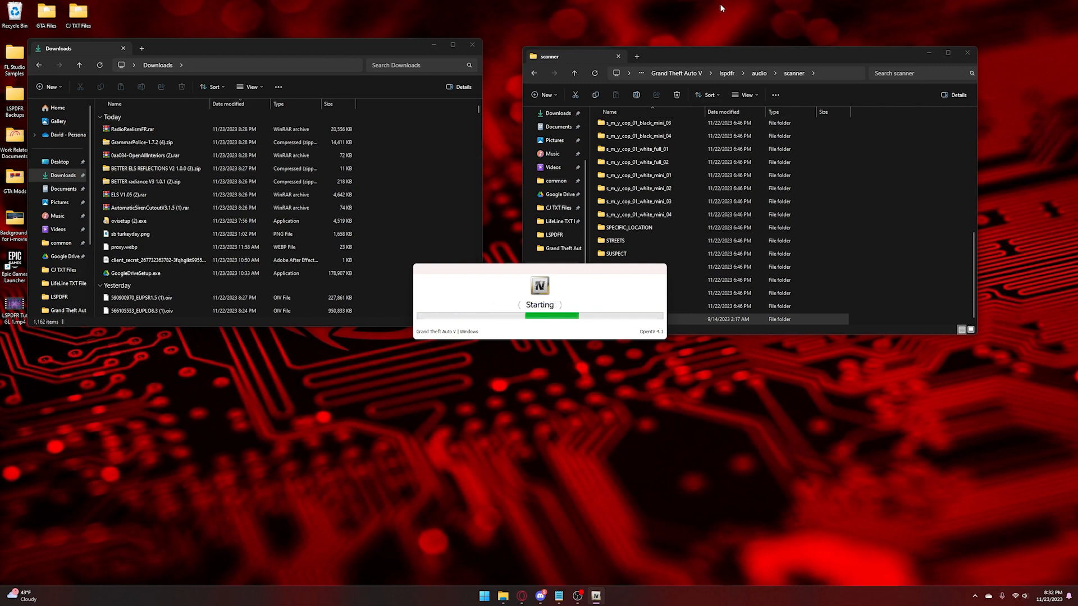
Return the scanner folder window to the Grand Theft Auto V root folder and move it and the OpenIV window apart
left_click(730, 53)
left_click(670, 73)
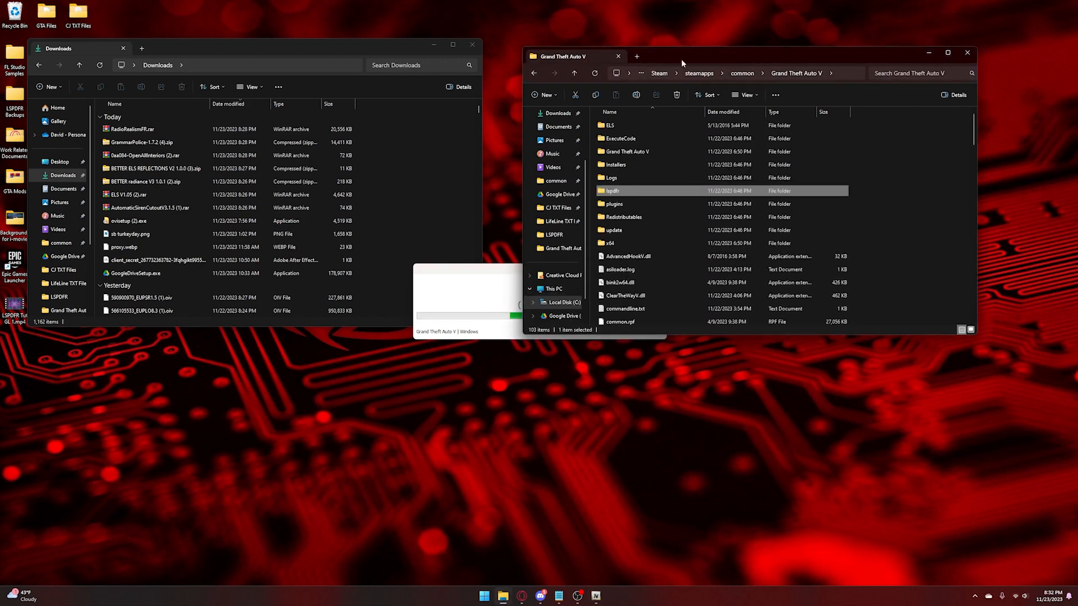
left_click_drag(690, 56, 781, 39)
left_click_drag(483, 155, 456, 112)
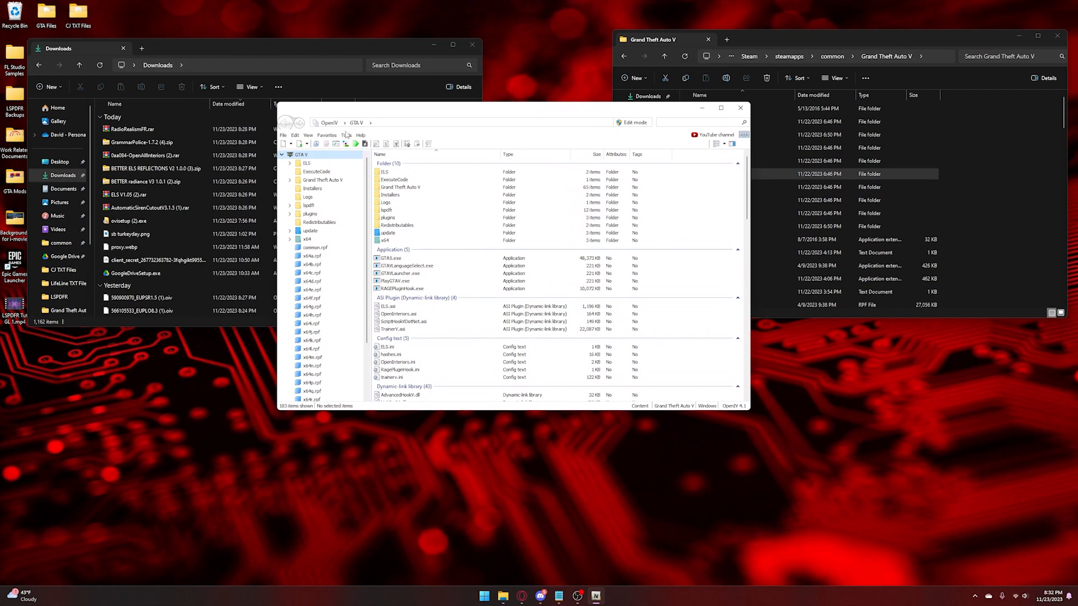
Install OpenIV.ASI and openCamera through the ASI Manager, creating a "mods" folder with both notification and edit-mode options enabled
scroll(505, 308, "down", 6)
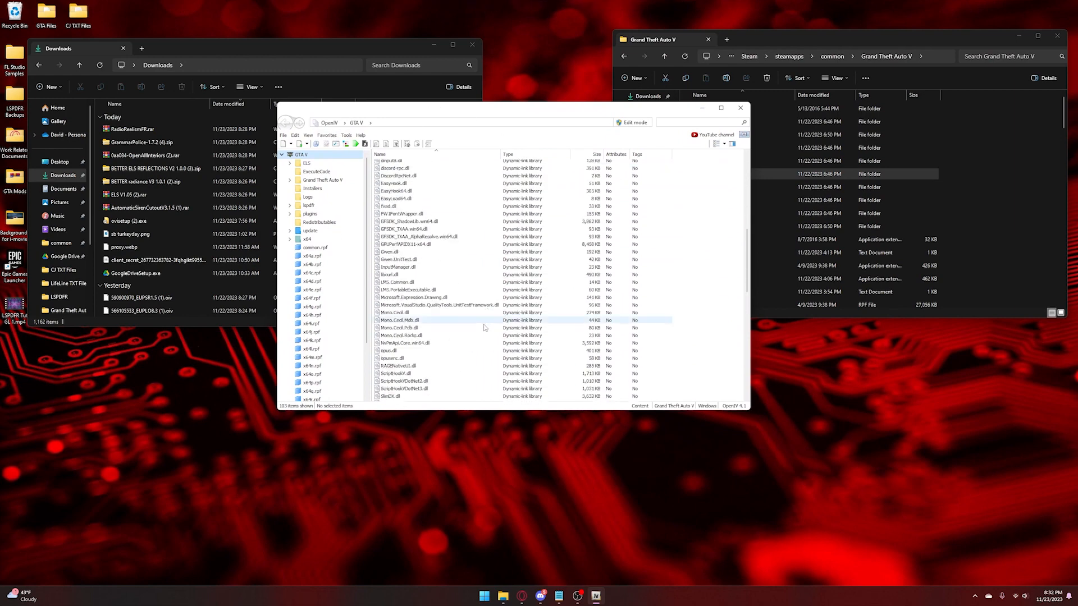
scroll(475, 356, "up", 5)
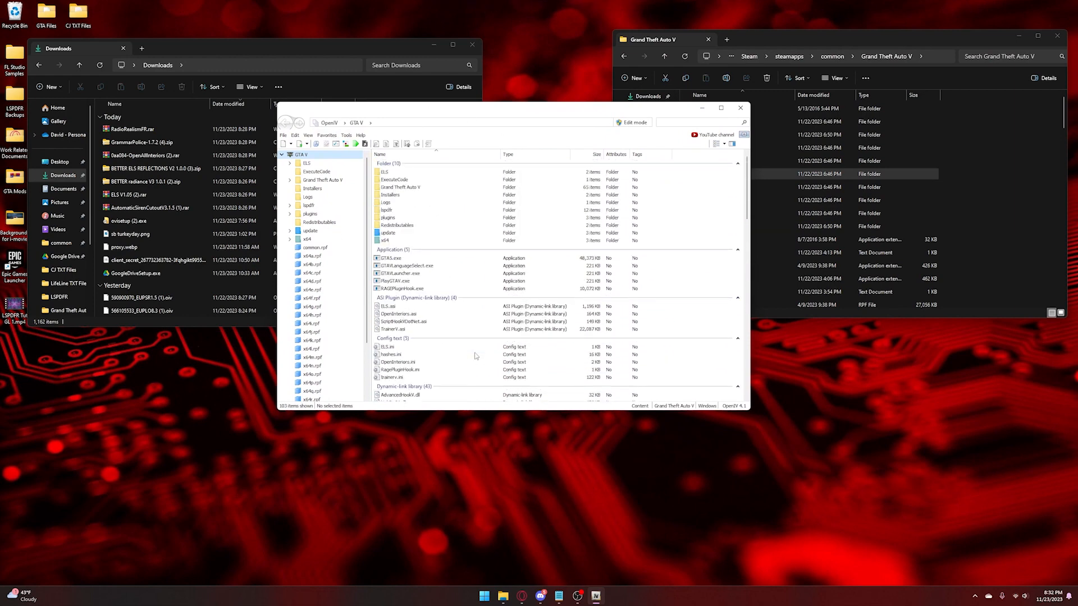
left_click(335, 144)
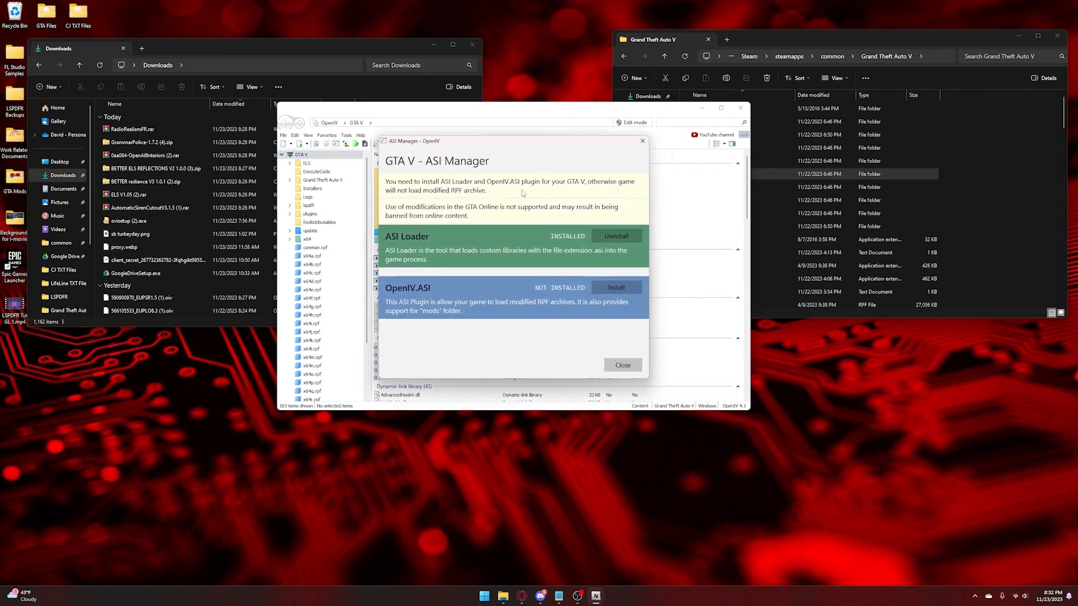
left_click(617, 279)
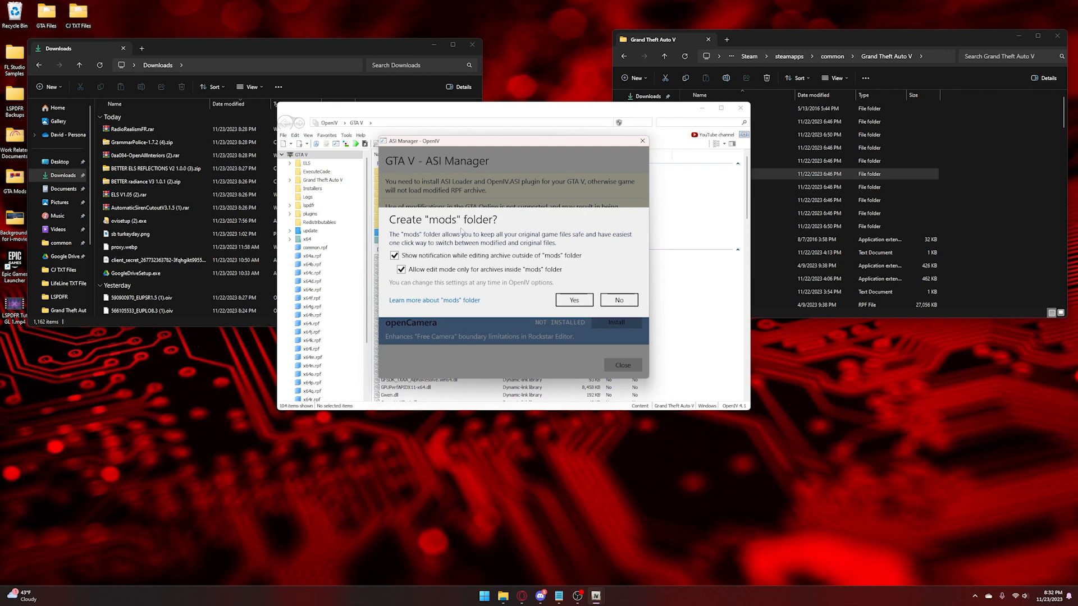
left_click(572, 302)
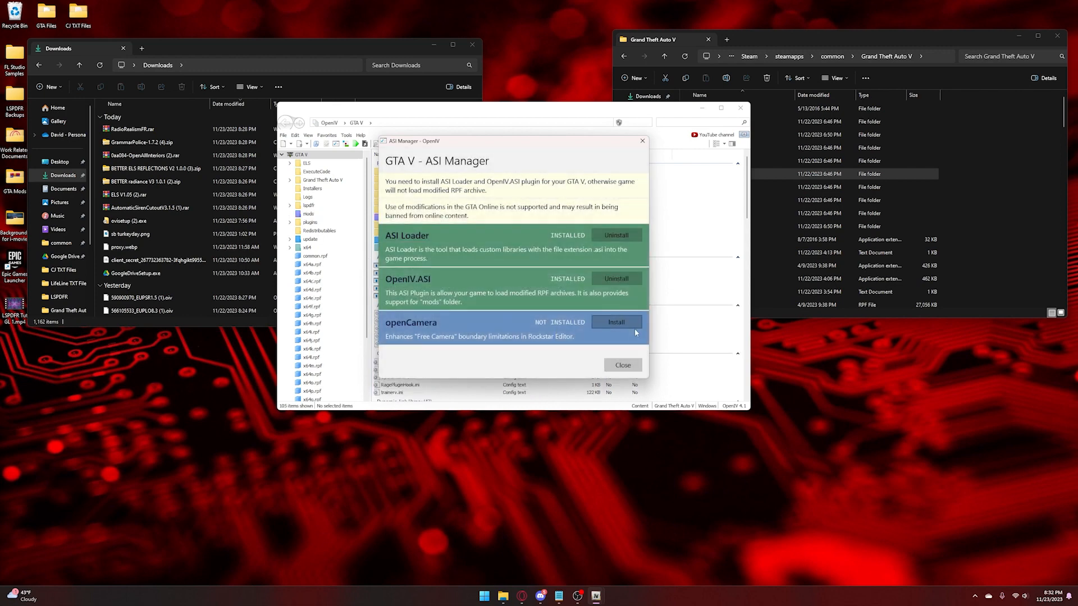
left_click(607, 323)
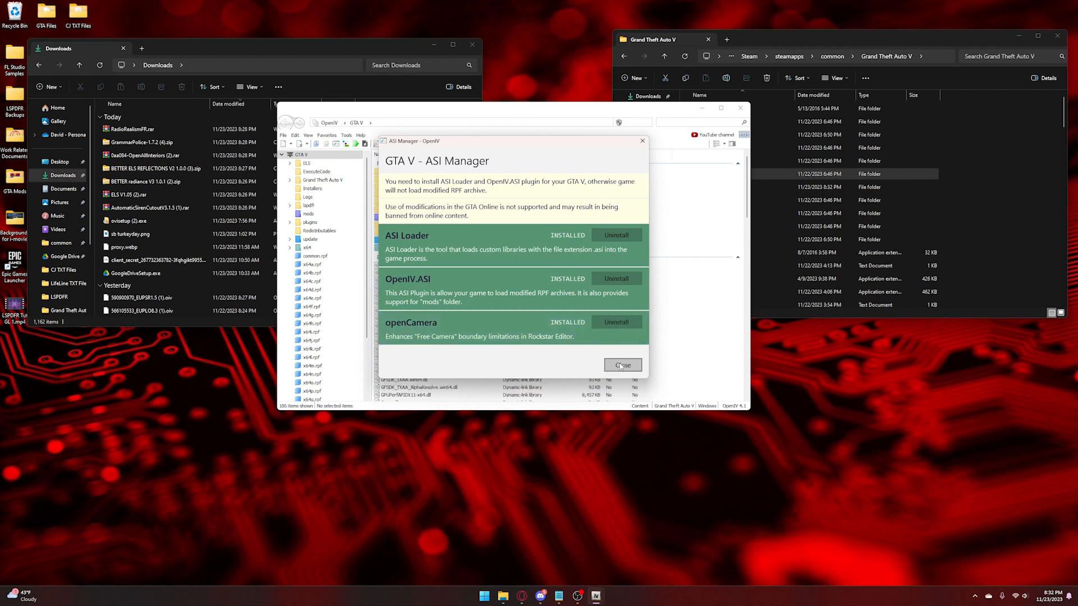
left_click(641, 141)
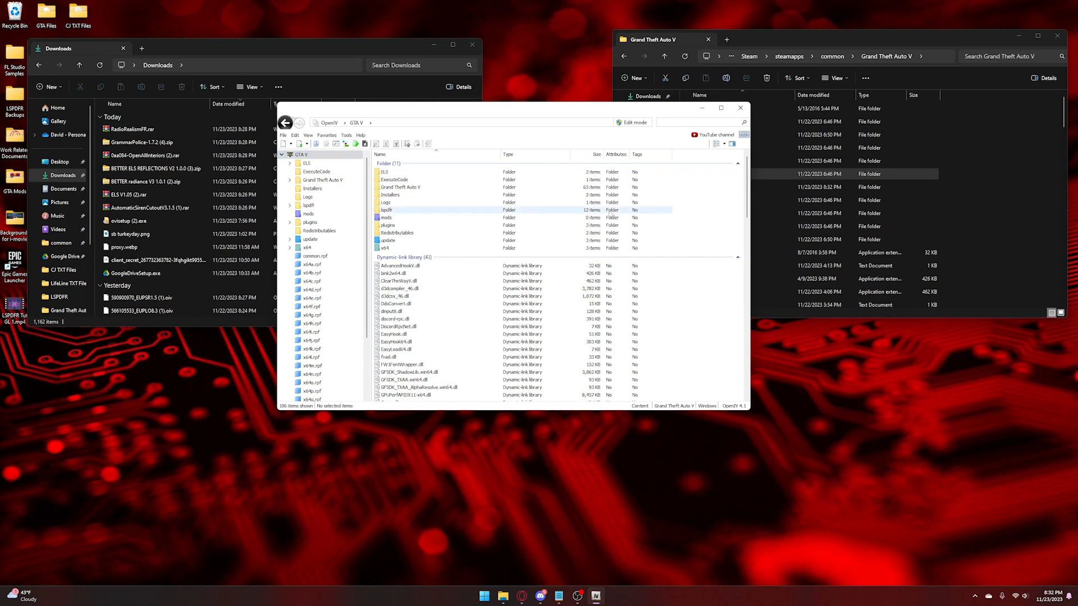
Move OpenIV beside Downloads, open the BETTER radiance V3 1.0.1 archive's inner folder and look through its variant folders
left_click_drag(454, 117, 667, 80)
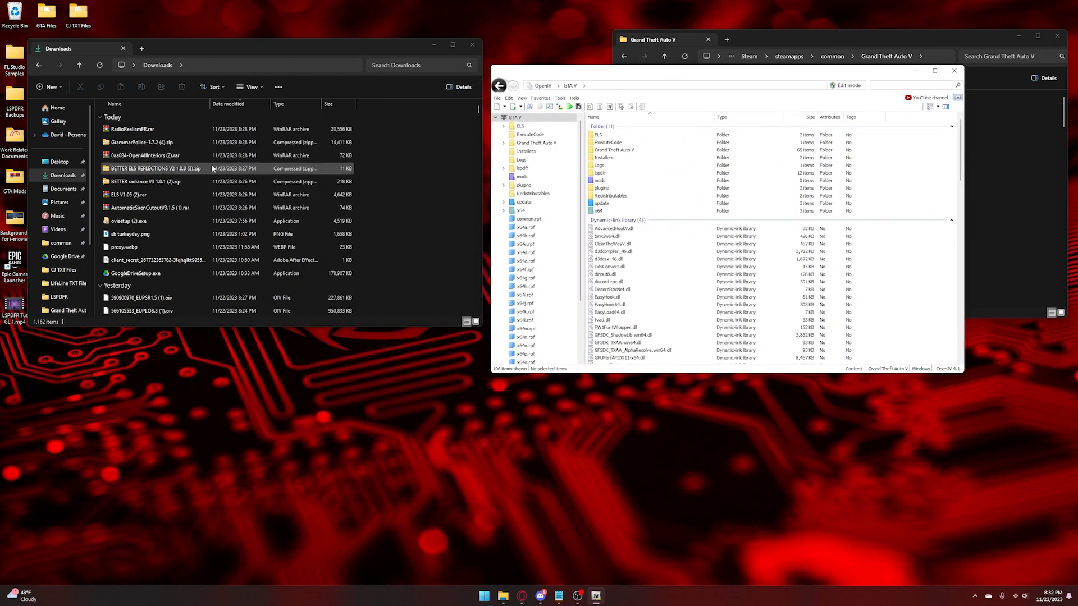
double_click(183, 180)
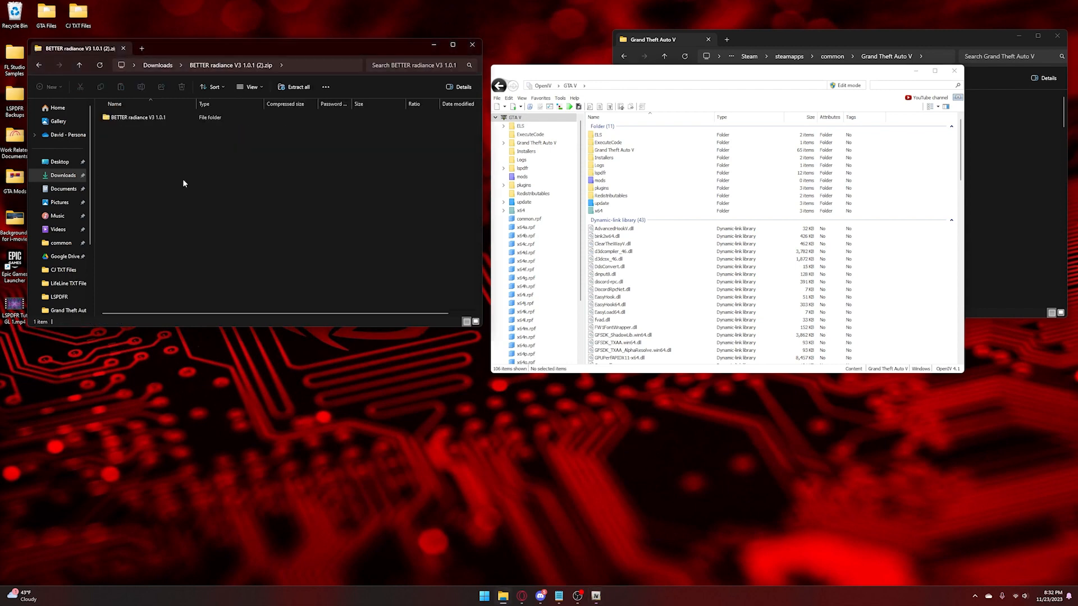
double_click(146, 117)
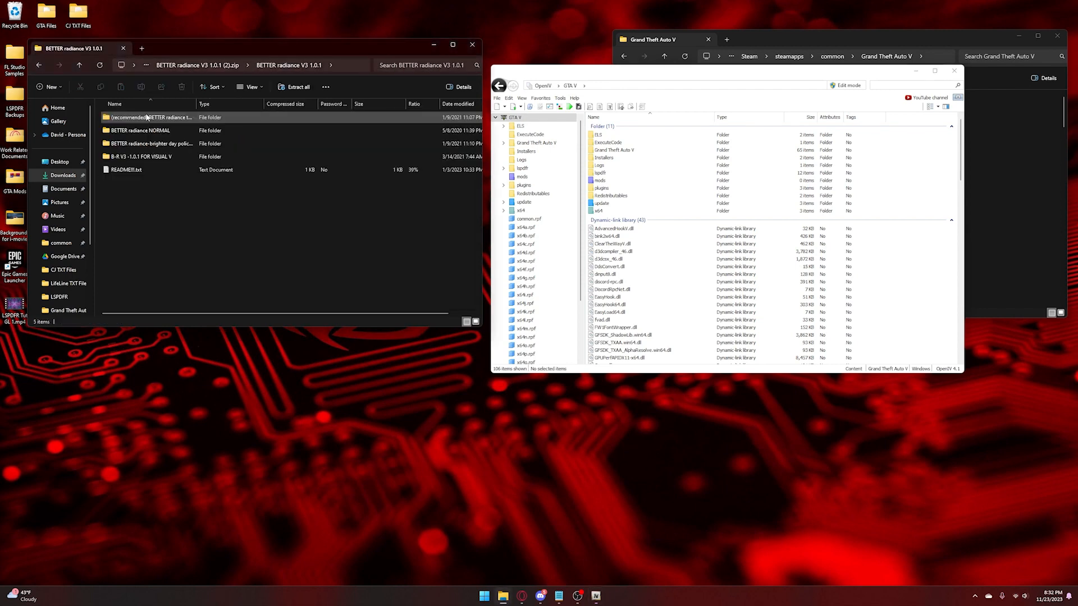
double_click(151, 157)
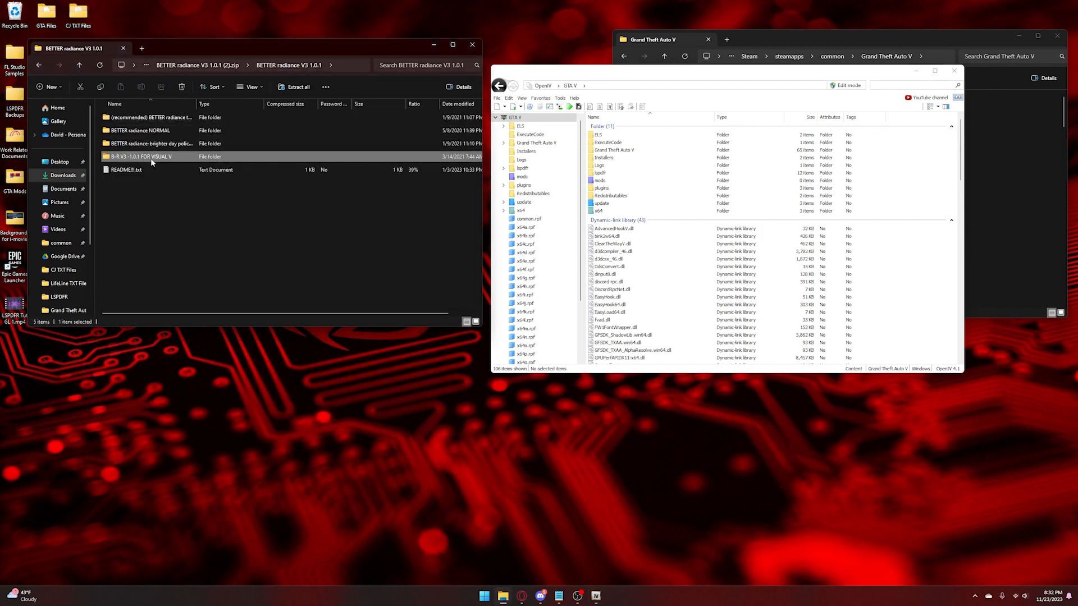
key("alt+Left")
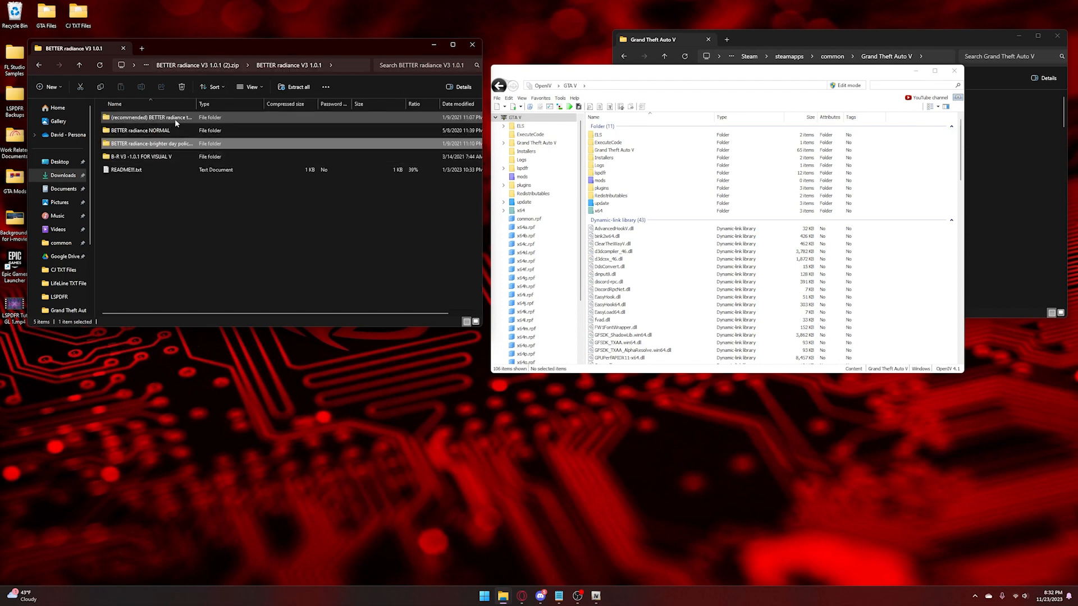
left_click(208, 70)
key("Escape")
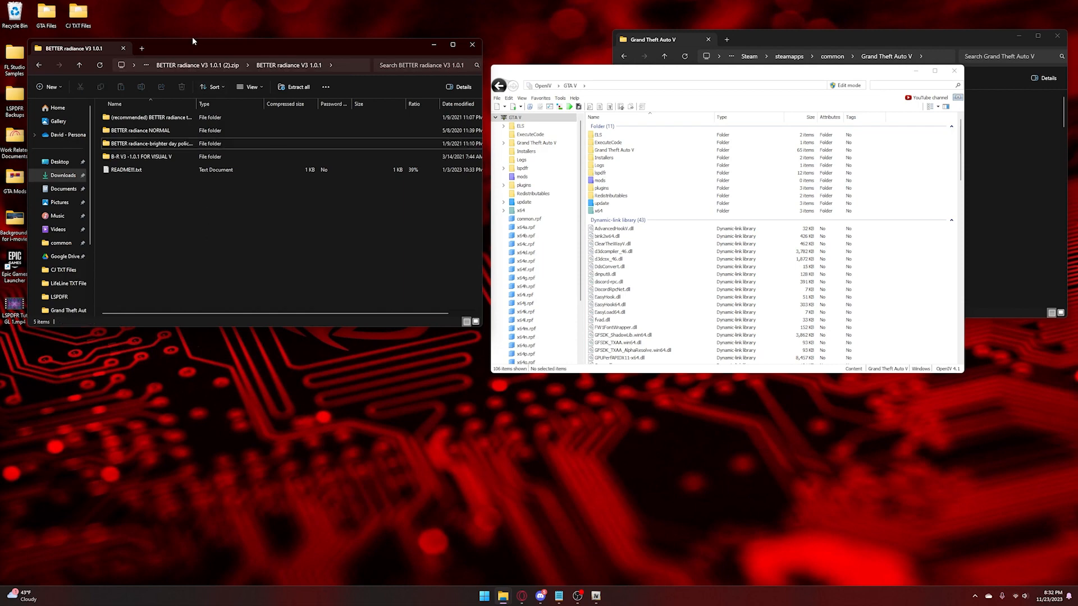
Extract the BETTER radiance V3 1.0.1 folder from the archive into Downloads and return to the Downloads folder
left_click(190, 66)
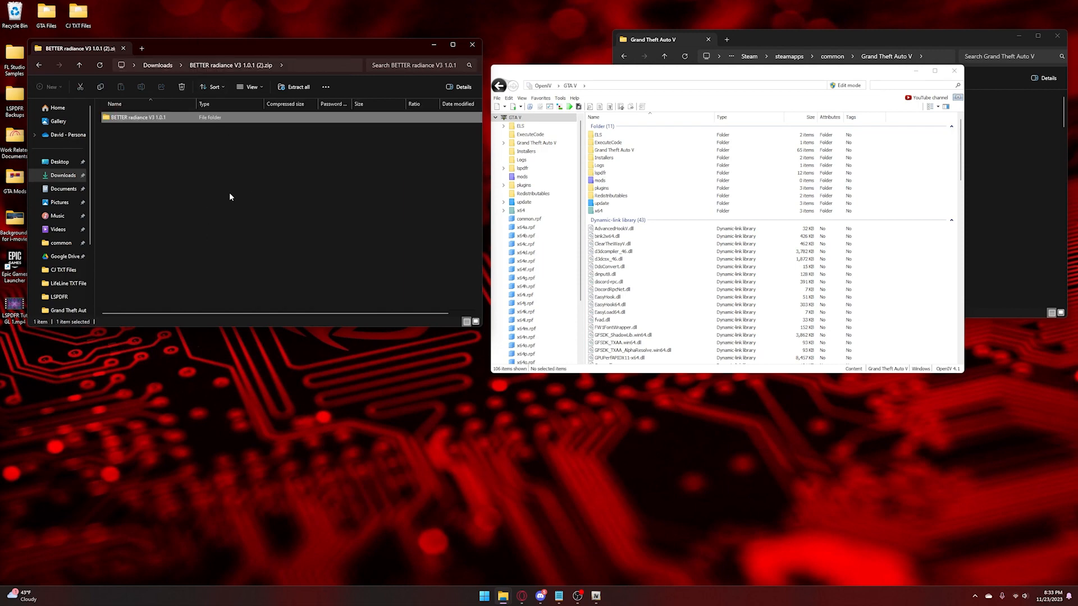
left_click(128, 119)
left_click_drag(128, 119, 63, 175)
left_click(493, 230)
left_click(63, 176)
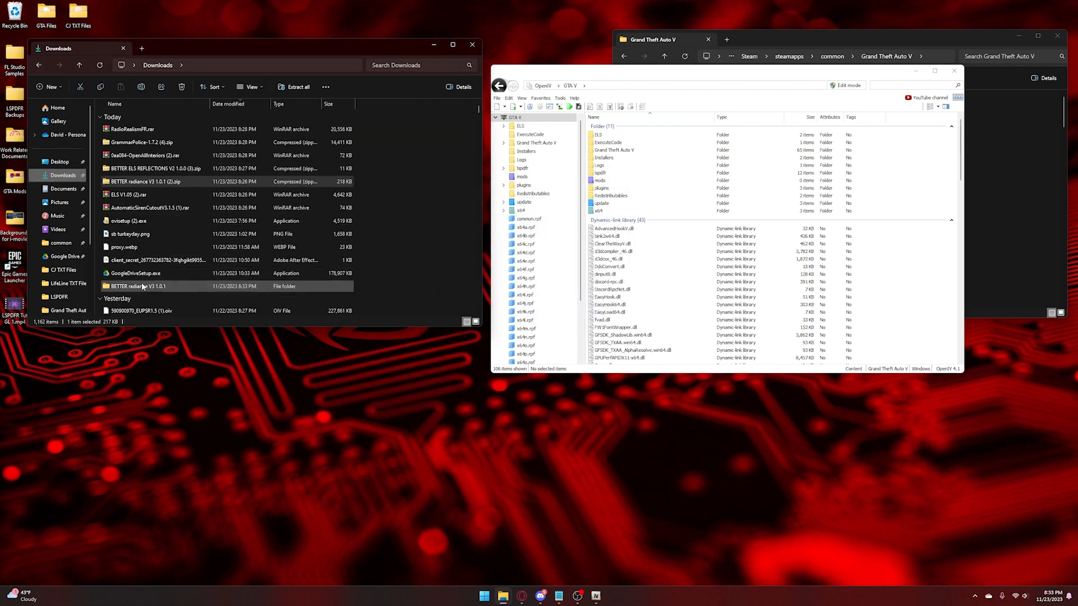
Open the README in the extracted folder's recommended taxi, train, bus and subway brightness fix subfolder and place it below the Downloads window
double_click(142, 288)
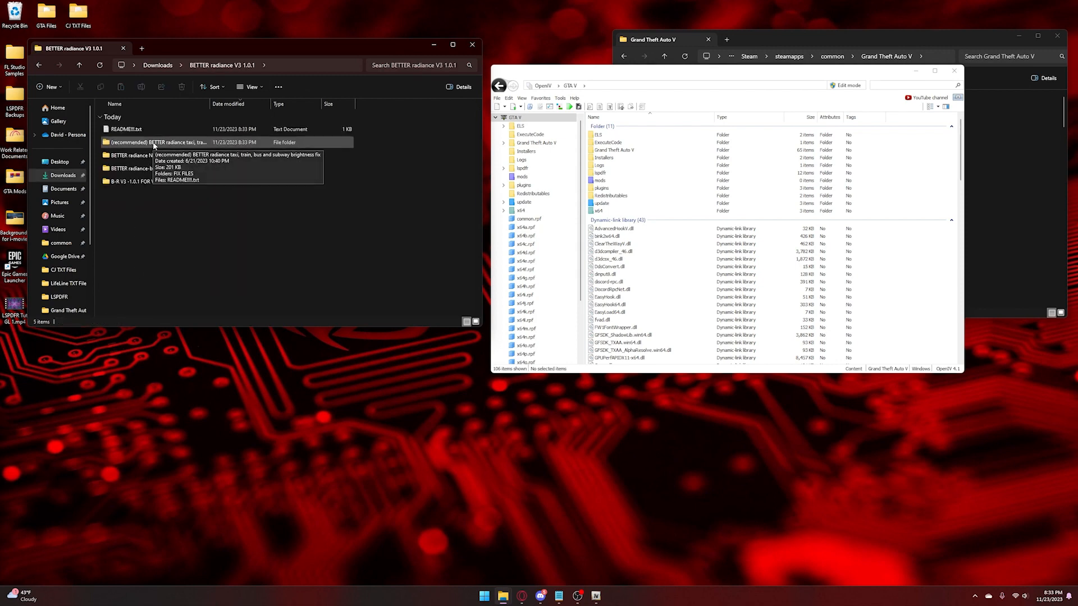
double_click(165, 143)
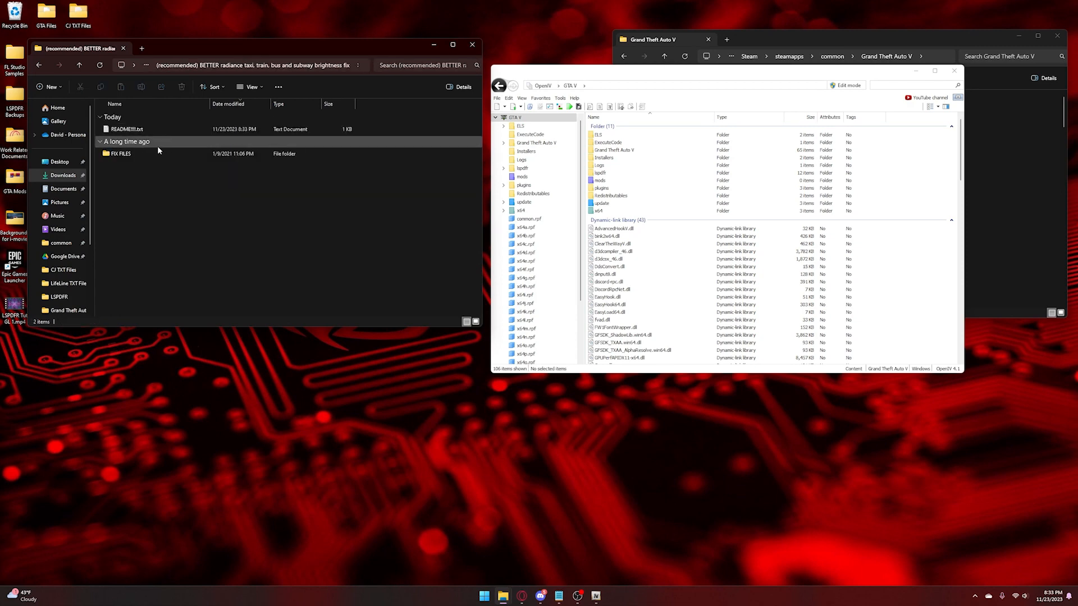
left_click(166, 130)
double_click(166, 132)
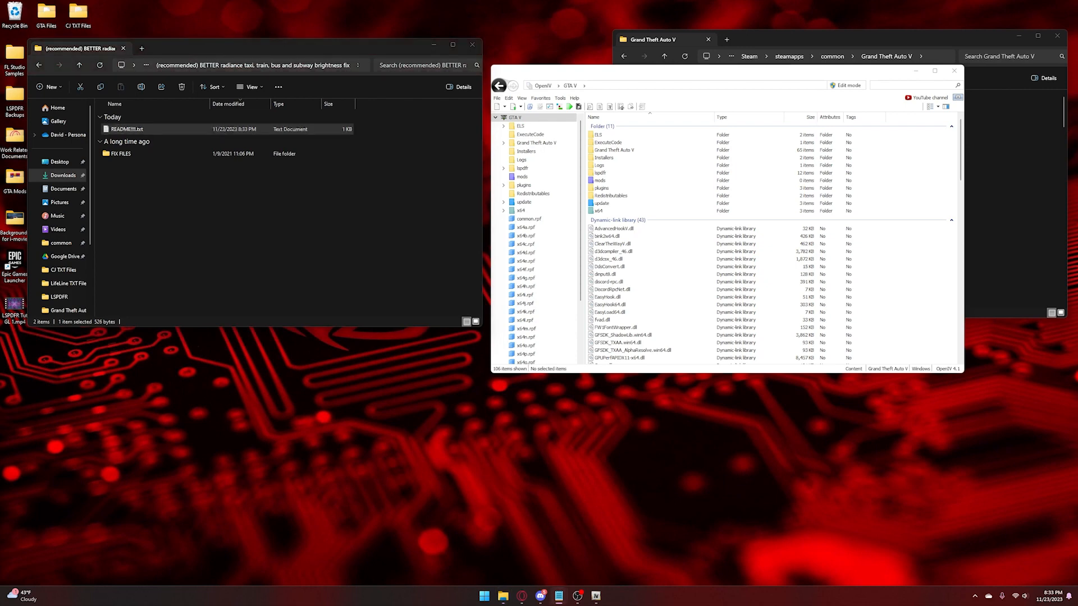
left_click_drag(405, 224, 358, 273)
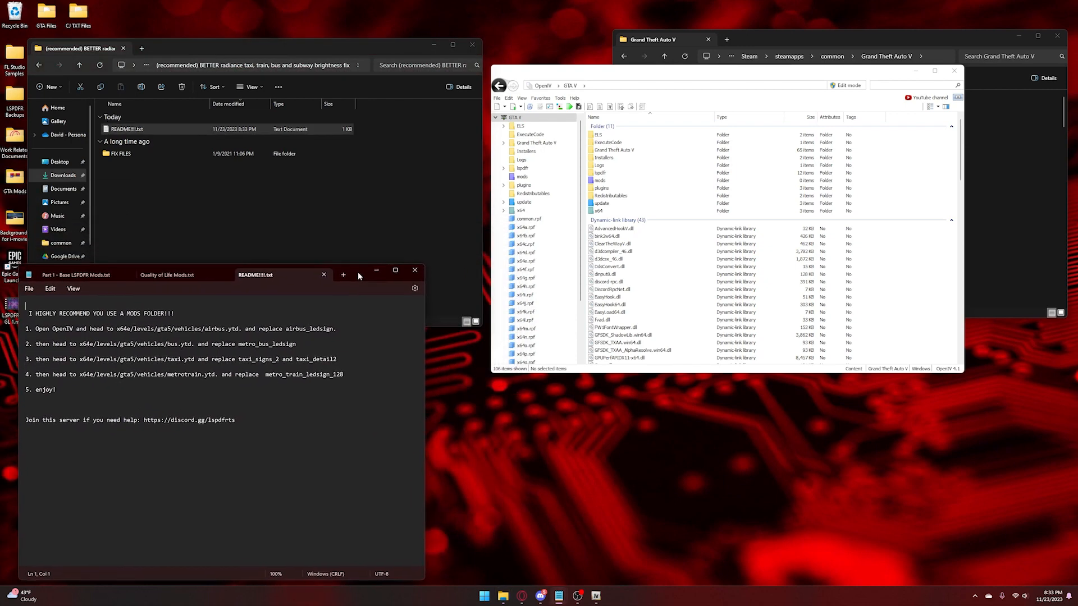
Read the README's instructions on which x64e vehicle textures to replace and compare the path with the OpenIV file list
left_click(905, 255)
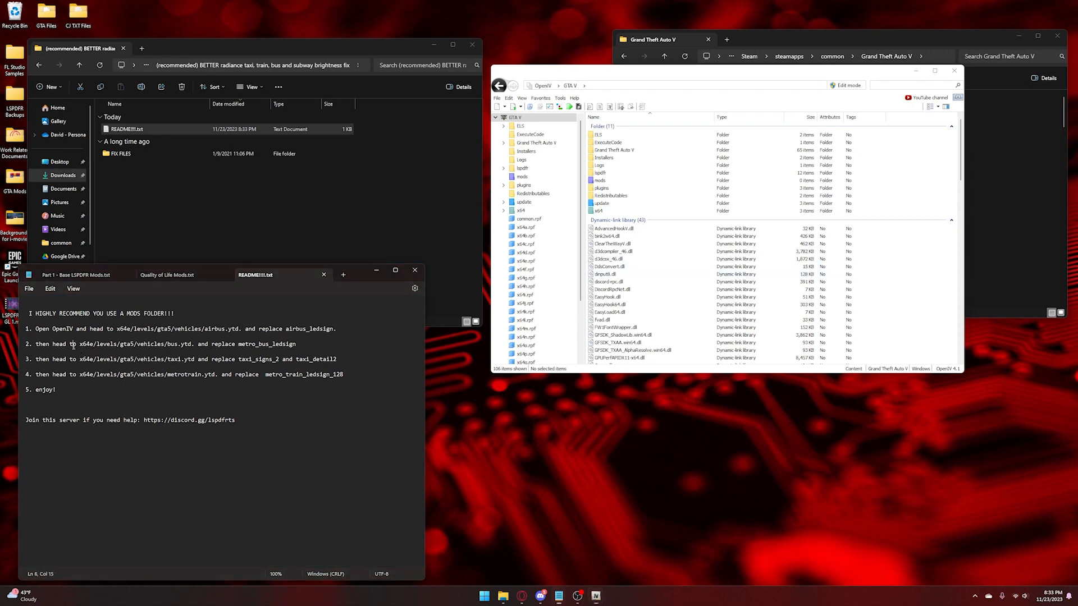
left_click_drag(73, 346, 266, 345)
left_click(95, 346)
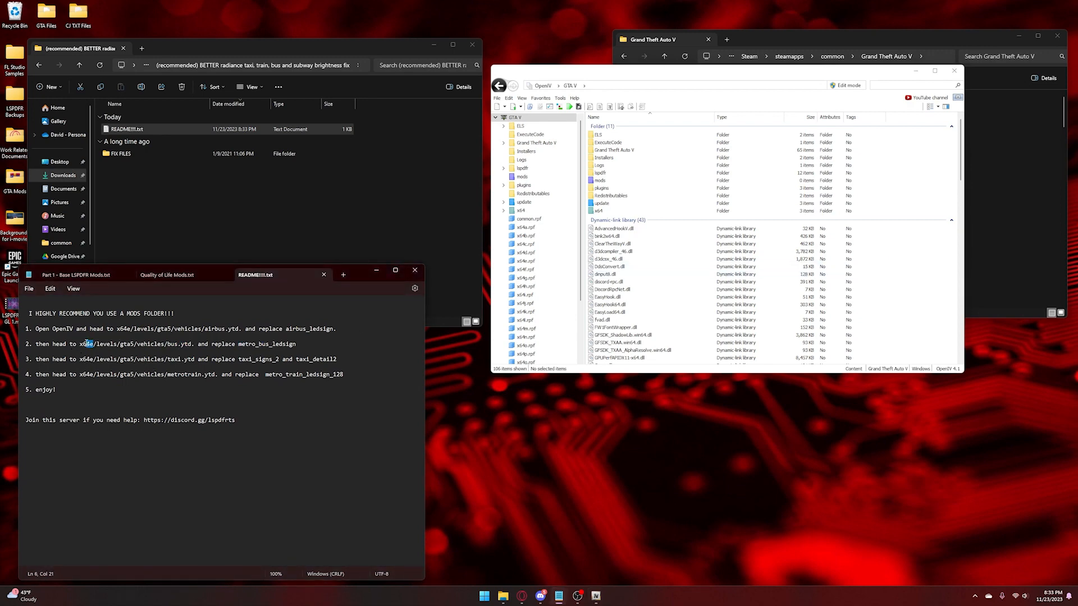
scroll(724, 227, "down", 5)
scroll(725, 228, "up", 5)
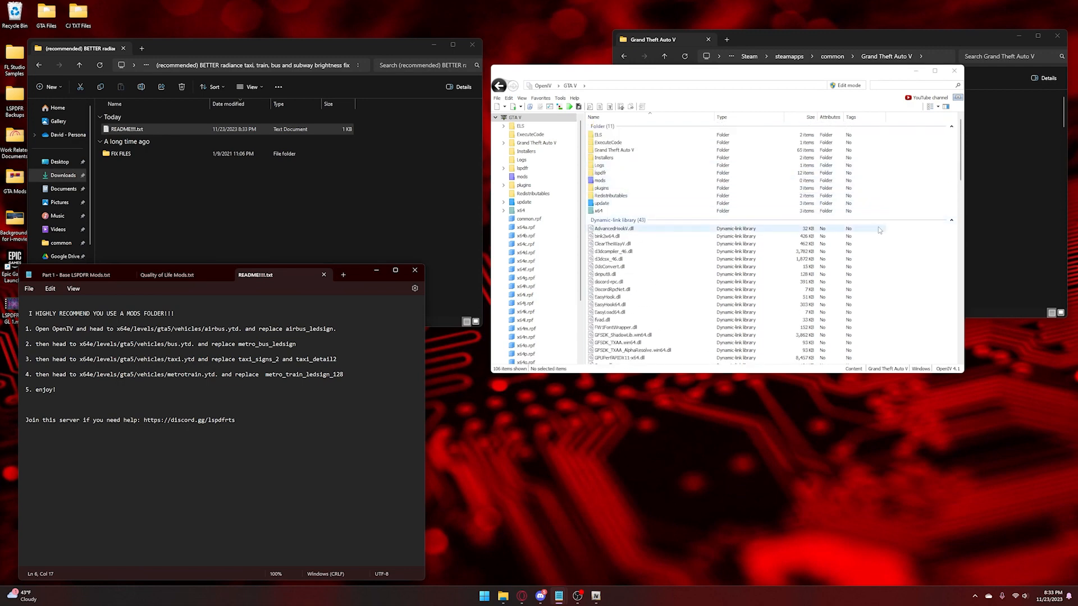
left_click(919, 272)
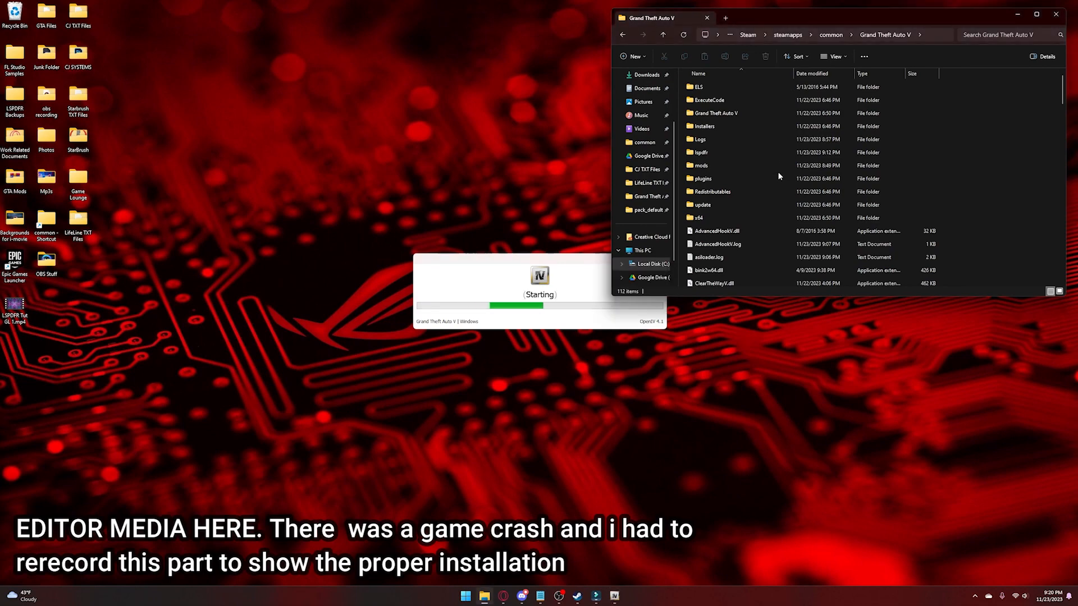
Copy x64e.rpf from the Grand Theft Auto V root folder into the mods folder
scroll(777, 171, "down", 10)
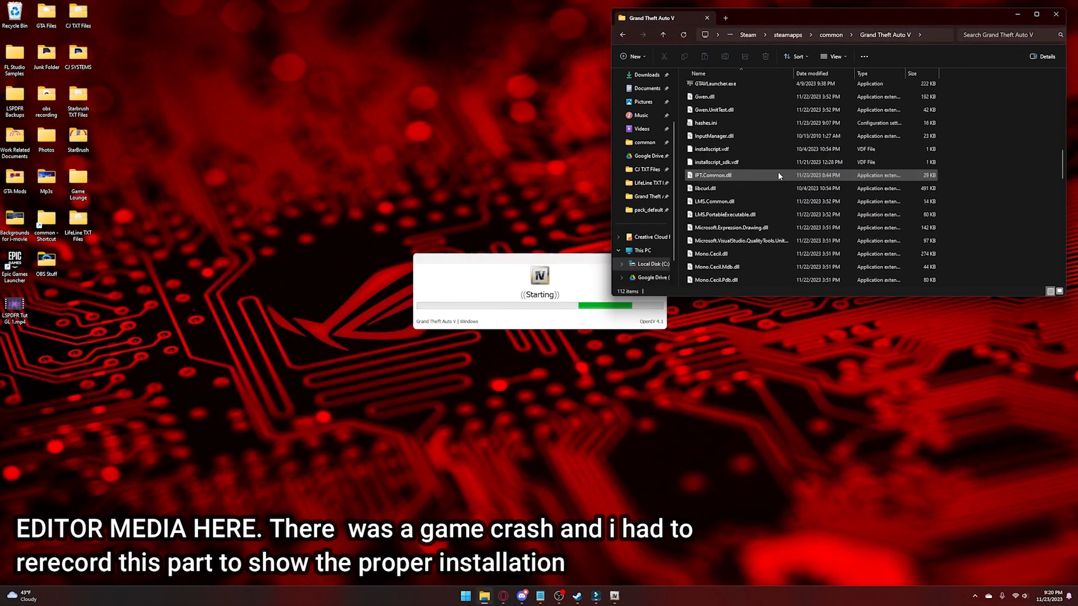
scroll(764, 171, "down", 10)
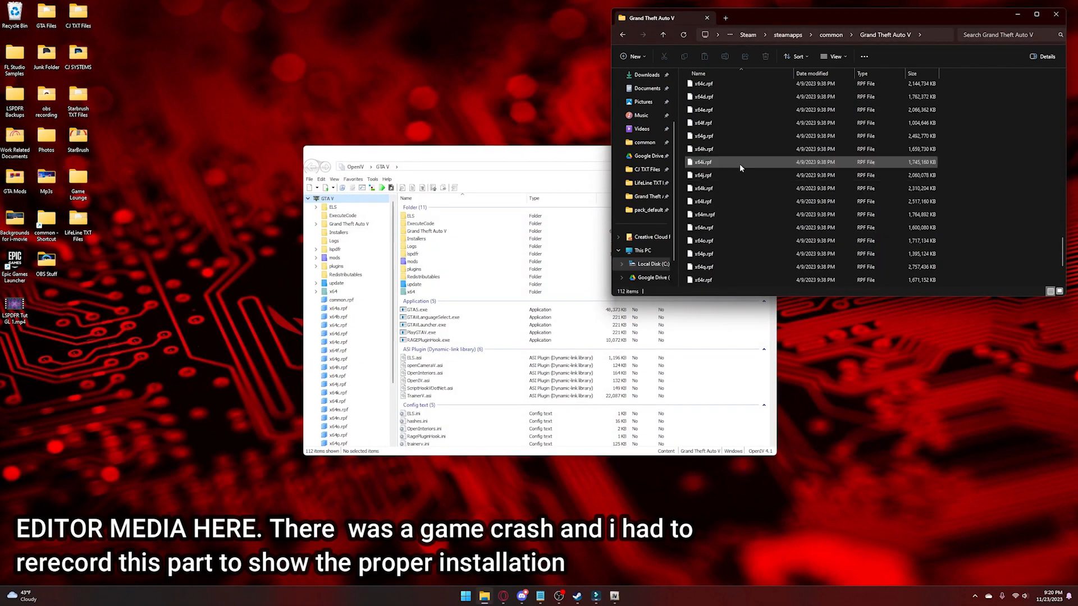
left_click(720, 140)
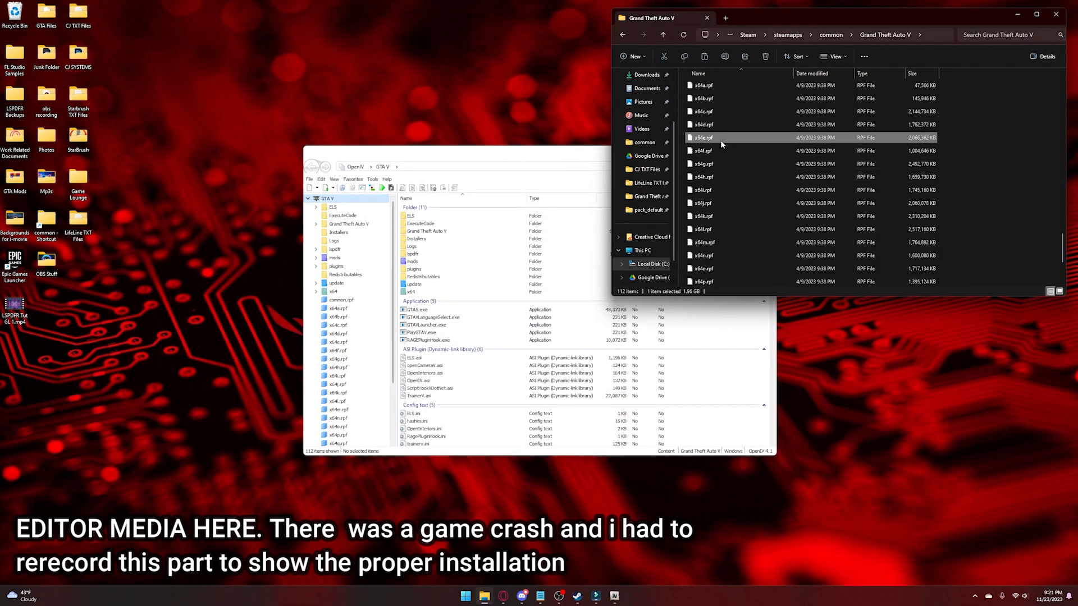
scroll(733, 175, "up", 10)
scroll(734, 175, "up", 10)
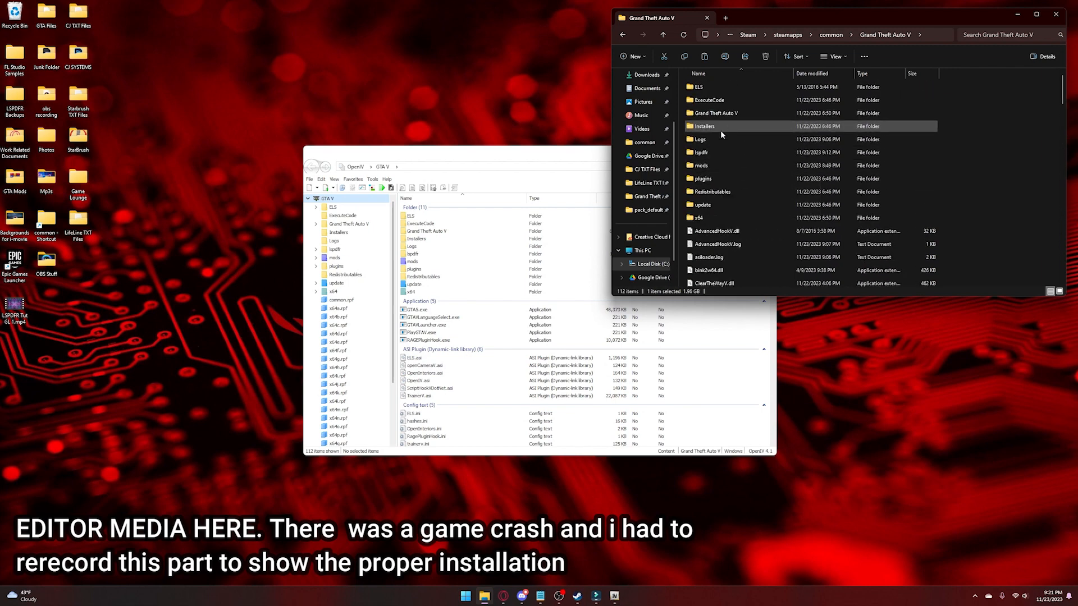
double_click(709, 166)
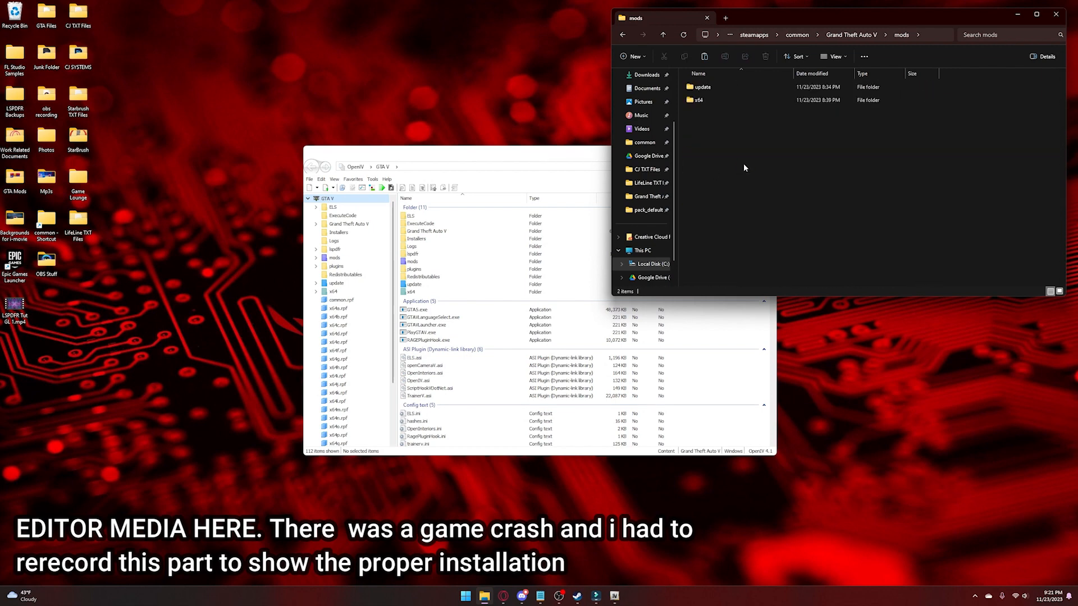
key("ctrl+v")
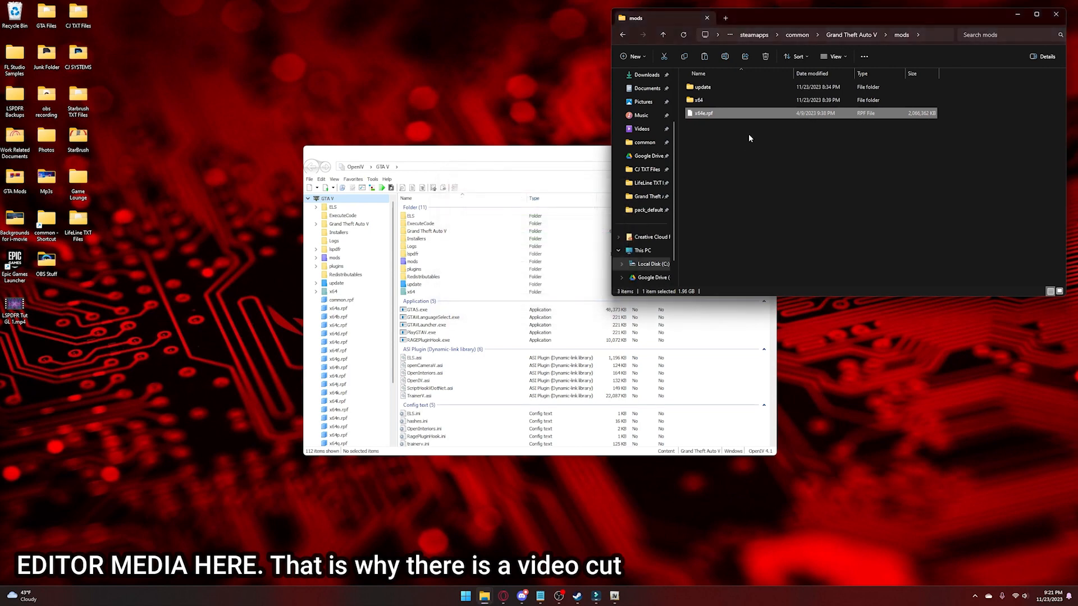
left_click(749, 136)
In OpenIV, go to mods\x64e.rpf\levels\gta5\vehicles.rpf, moving the window clear of the mods folder window
left_click(488, 170)
double_click(433, 262)
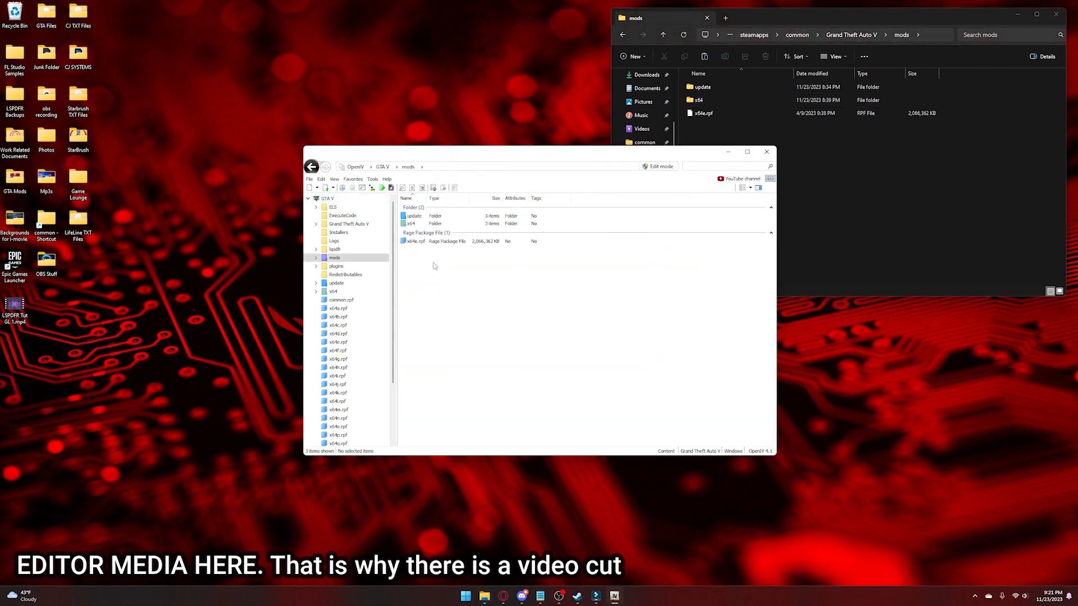
left_click_drag(502, 162, 275, 89)
double_click(190, 167)
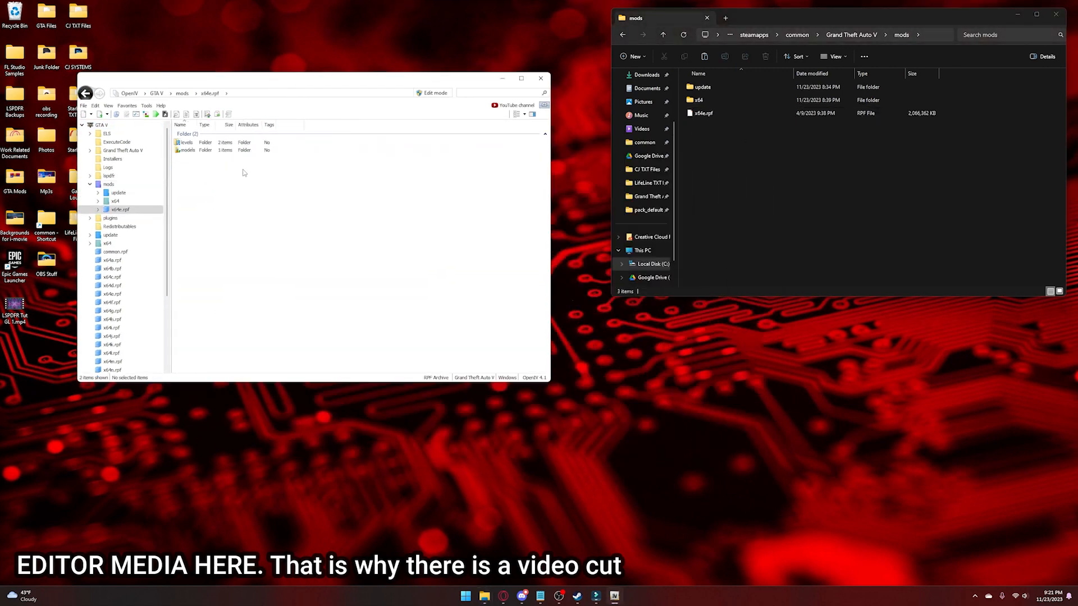
double_click(245, 144)
double_click(245, 150)
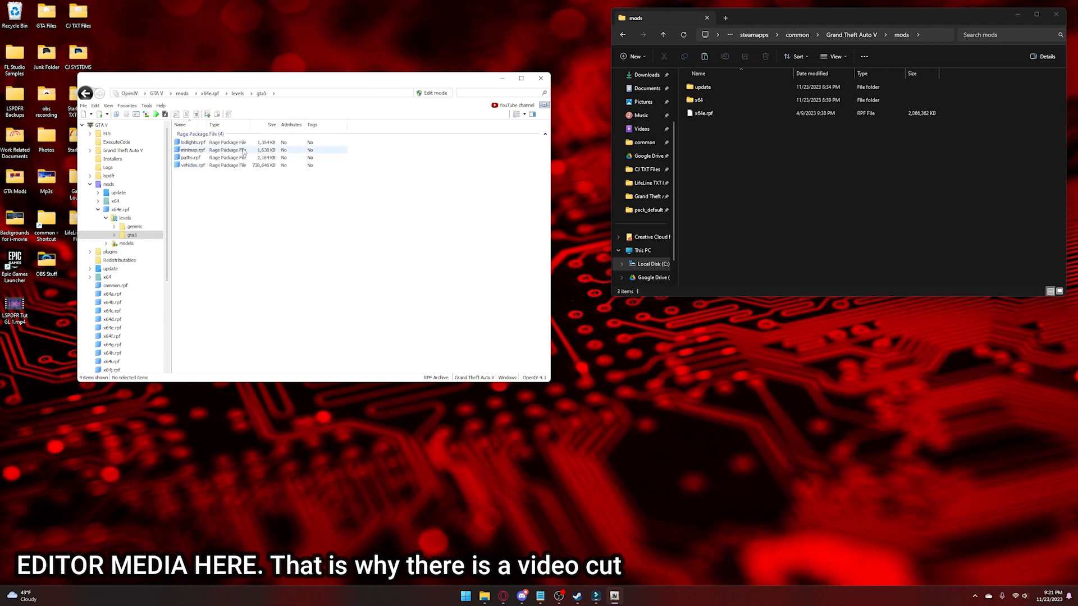
left_click(230, 165)
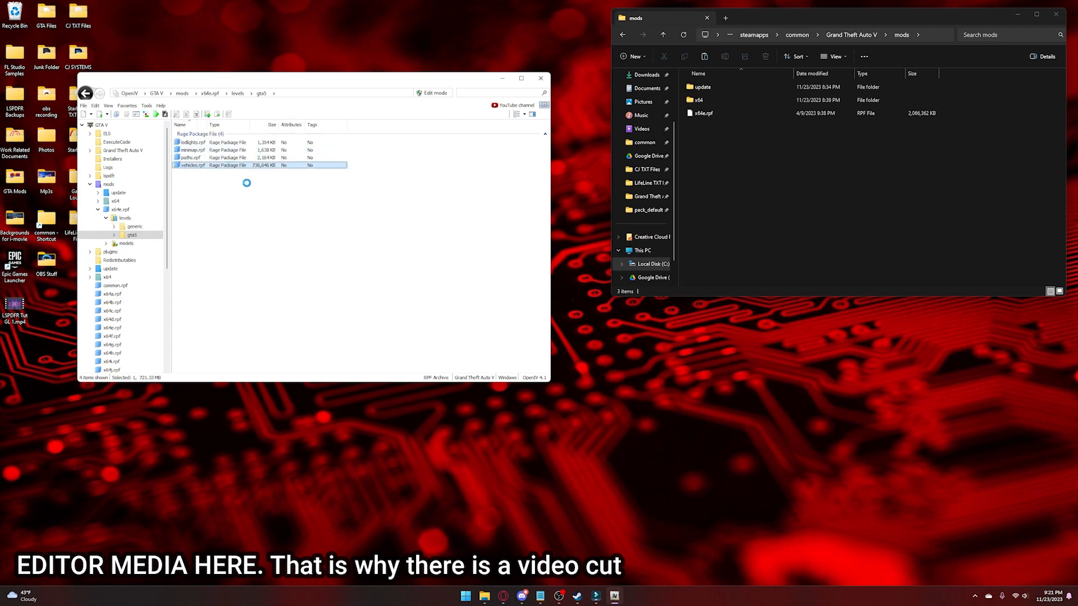
Open a new File Explorer window on Downloads and place it beside the OpenIV window
left_click(484, 595)
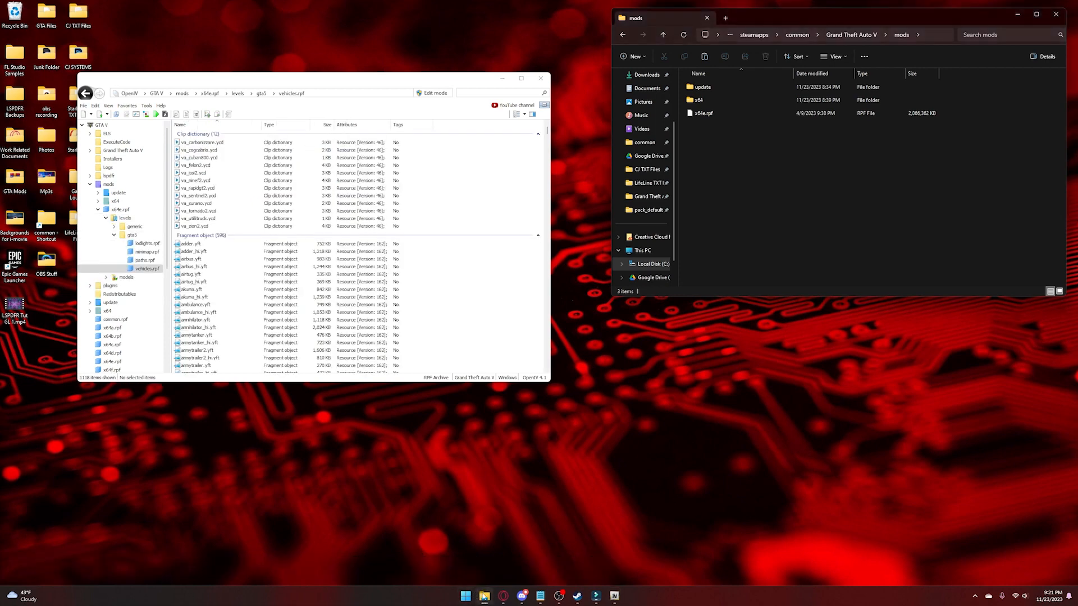
right_click(479, 597)
left_click(473, 547)
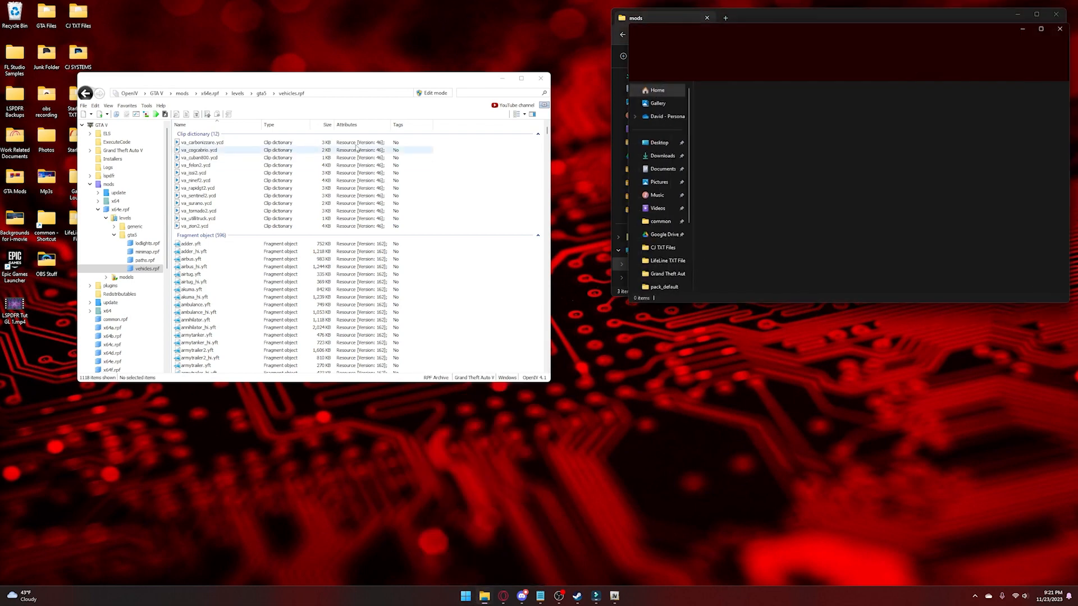
left_click(651, 157)
left_click_drag(777, 31, 585, 101)
scroll(570, 271, "down", 1)
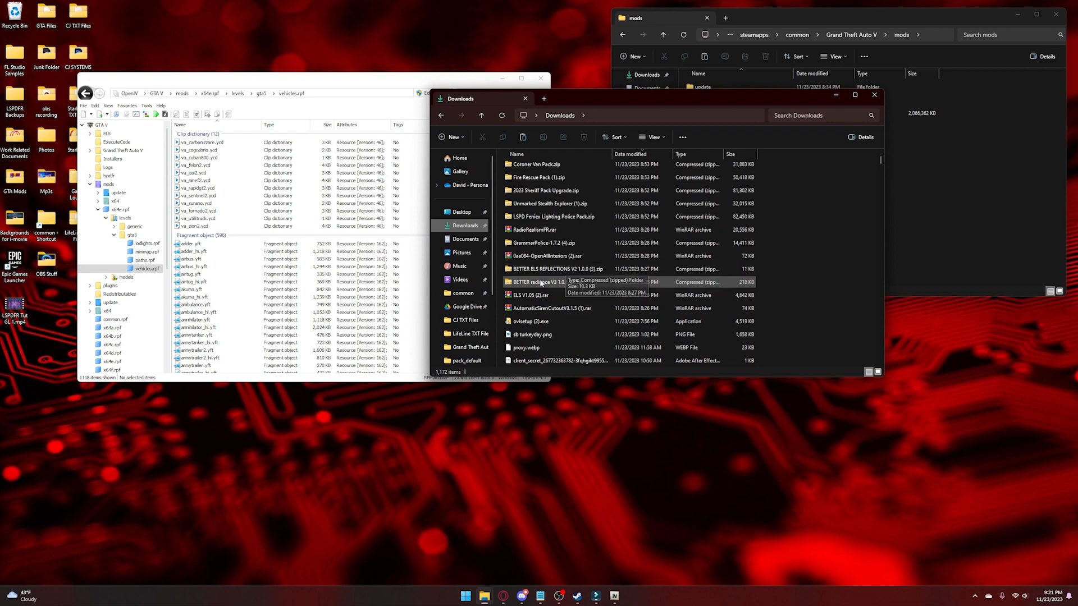
Find and open the extracted BETTER radiance V3 1.0.1 folder in Downloads, rather than the zip archive
double_click(555, 281)
left_click(562, 167)
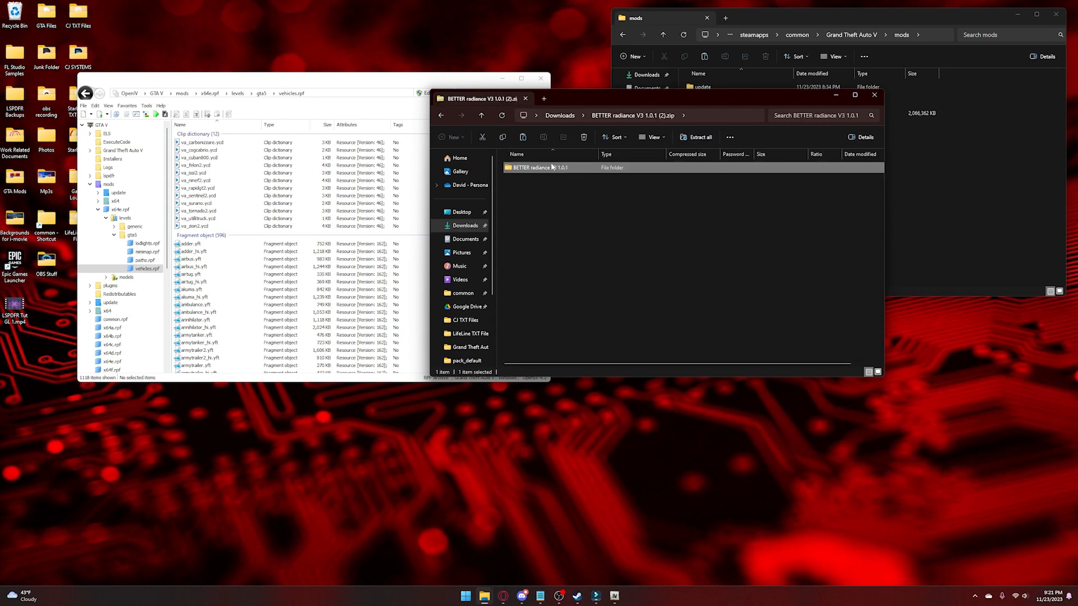
left_click(560, 115)
scroll(564, 250, "down", 4)
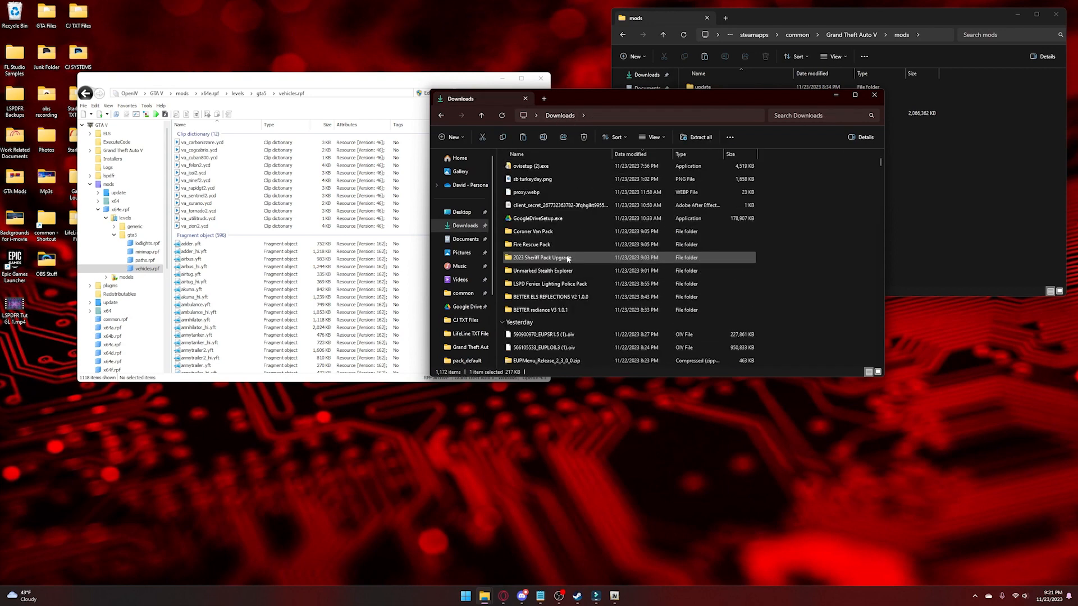
double_click(544, 310)
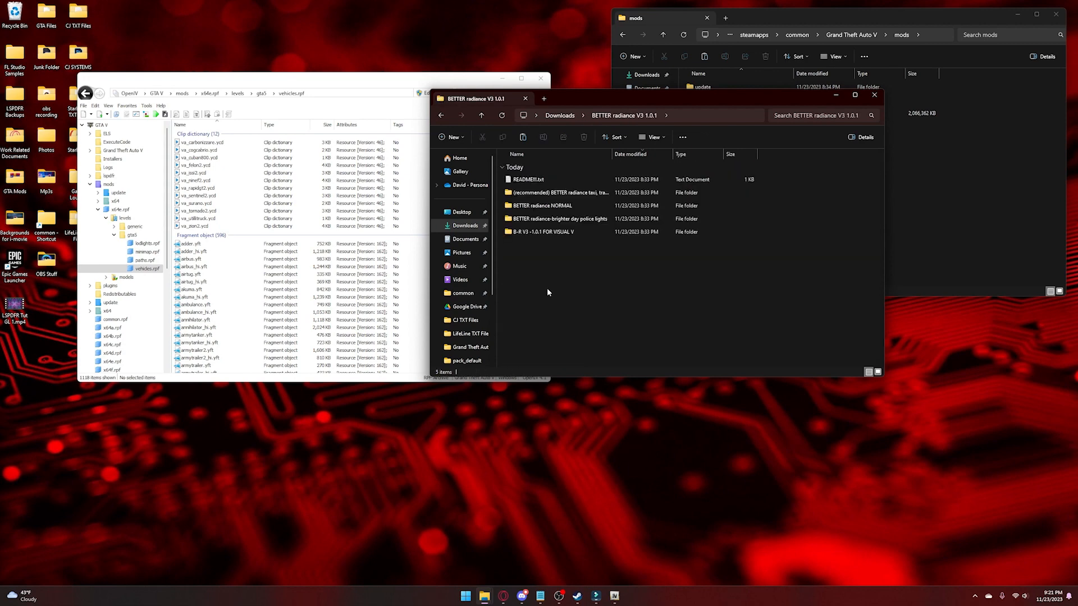
Check the contents of the BETTER radiance-brighter day police lights folder and return to the BETTER radiance V3 1.0.1 folder
left_click(576, 220)
double_click(575, 219)
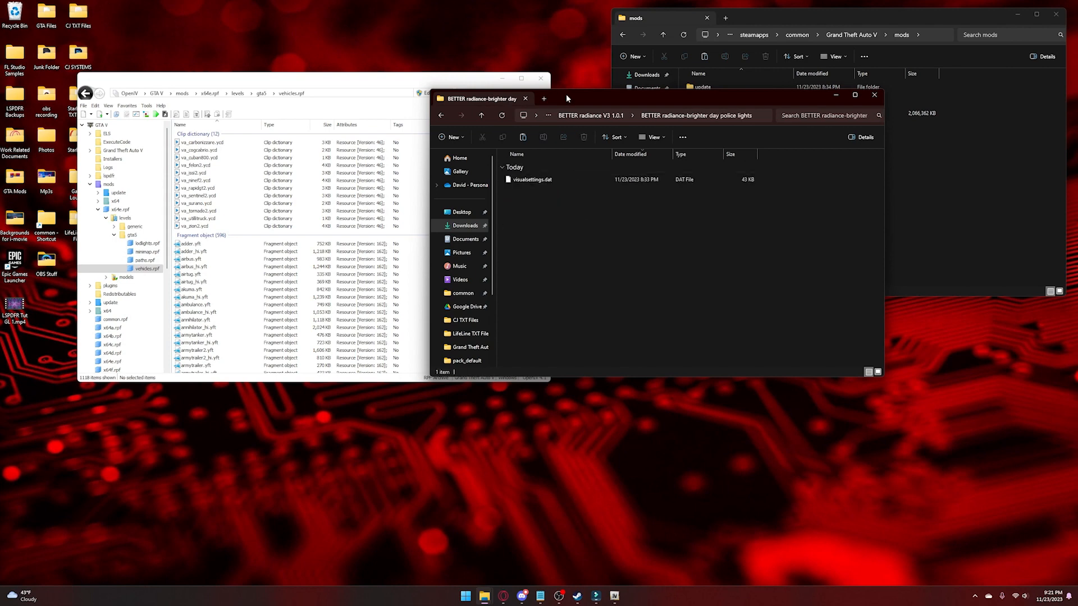
left_click_drag(566, 93, 579, 89)
left_click(454, 110)
left_click(455, 110)
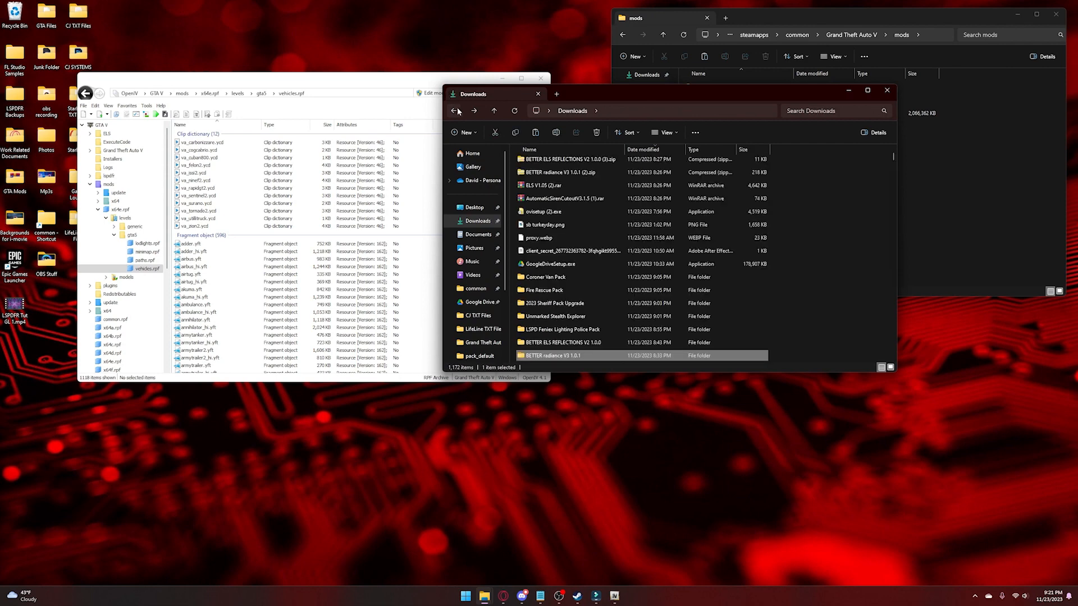
left_click(474, 110)
Open the AIRBUS folder under the recommended brightness fix's FIX FILES and move the window clear of OpenIV
double_click(569, 188)
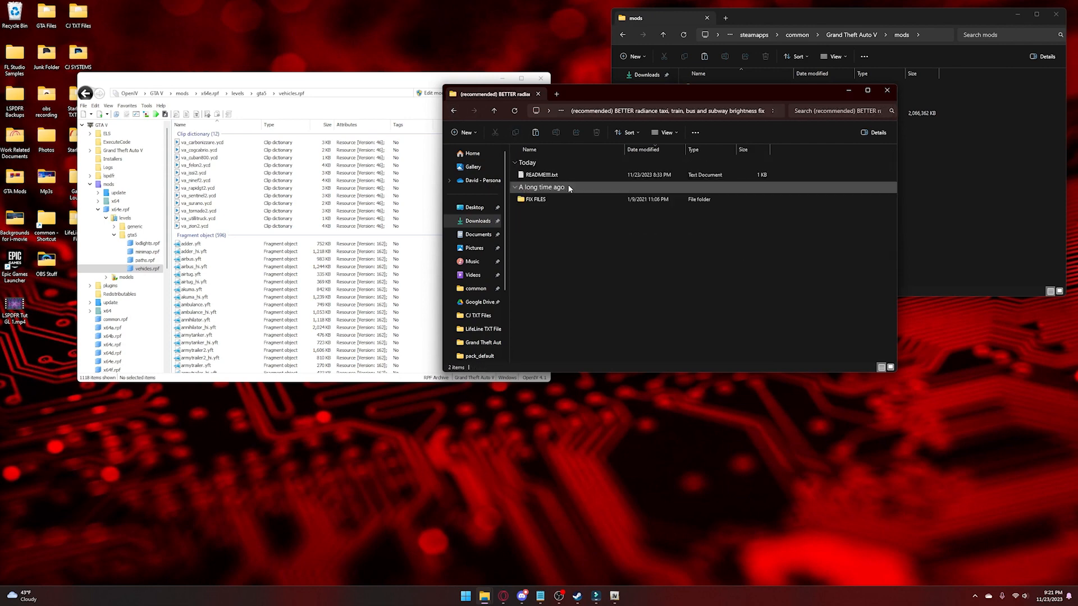
double_click(564, 201)
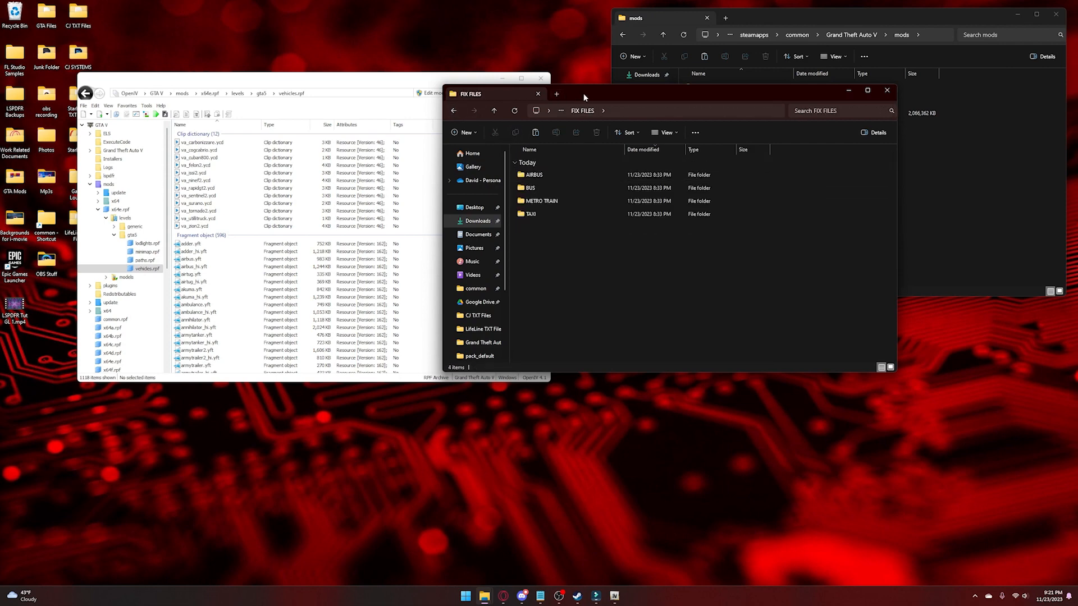
left_click_drag(582, 93, 737, 46)
double_click(733, 124)
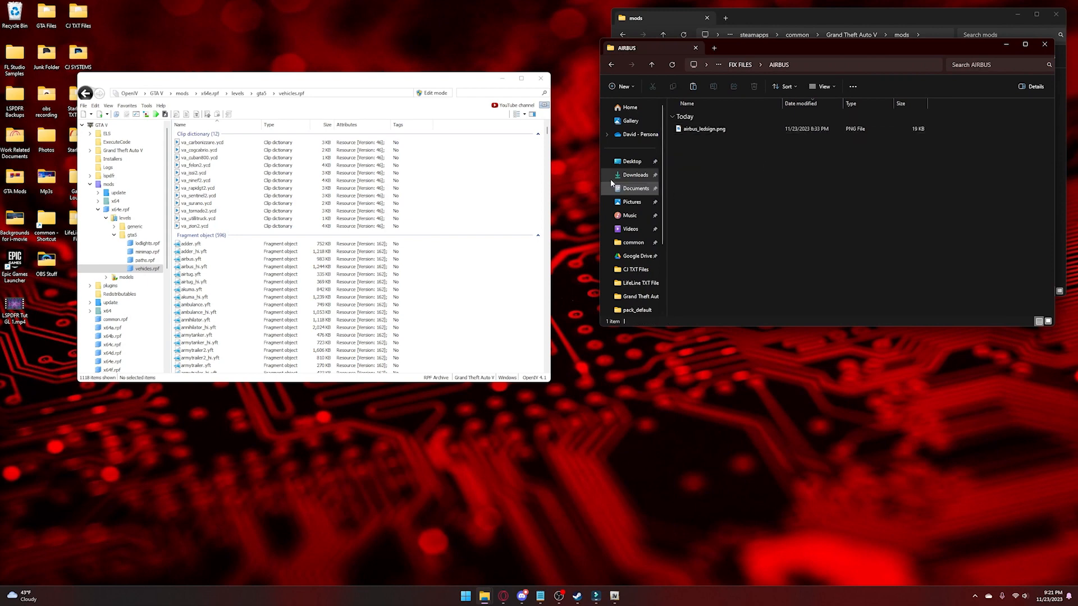
Search vehicles.rpf for "airbus" and open airbus.ytd to view its textures
left_click(474, 95)
type("airbu")
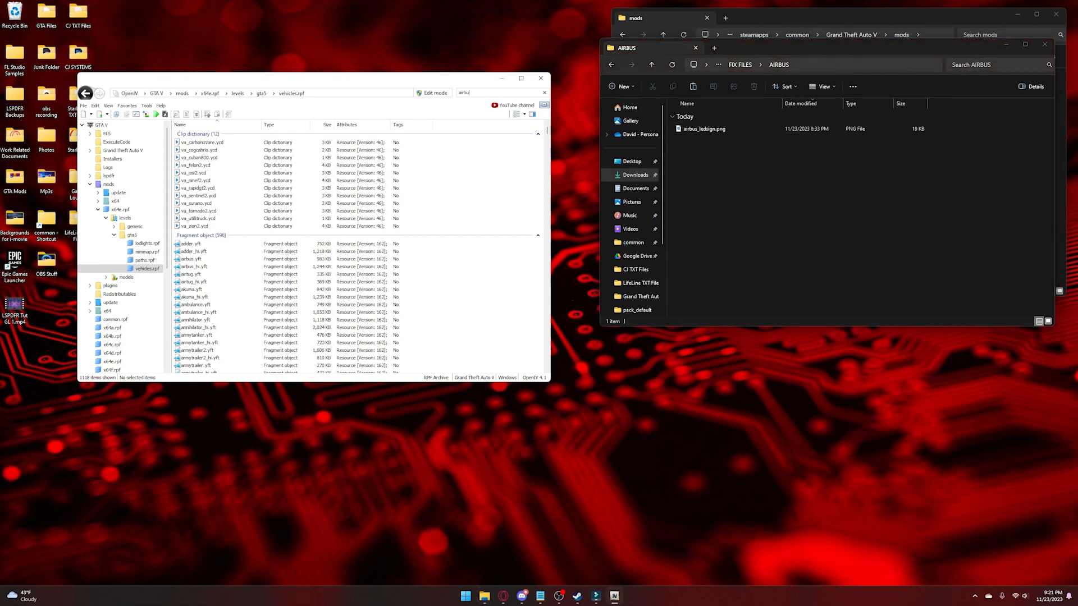
type("s")
double_click(212, 176)
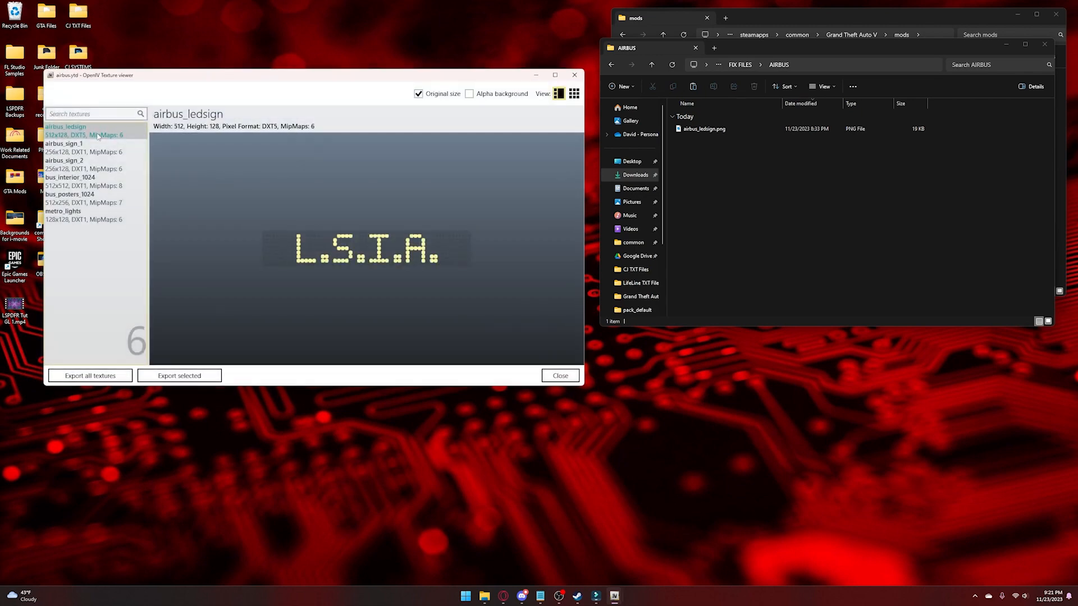
Turn on OpenIV's edit mode and reopen airbus.ytd in the texture editor
left_click(575, 75)
left_click(433, 93)
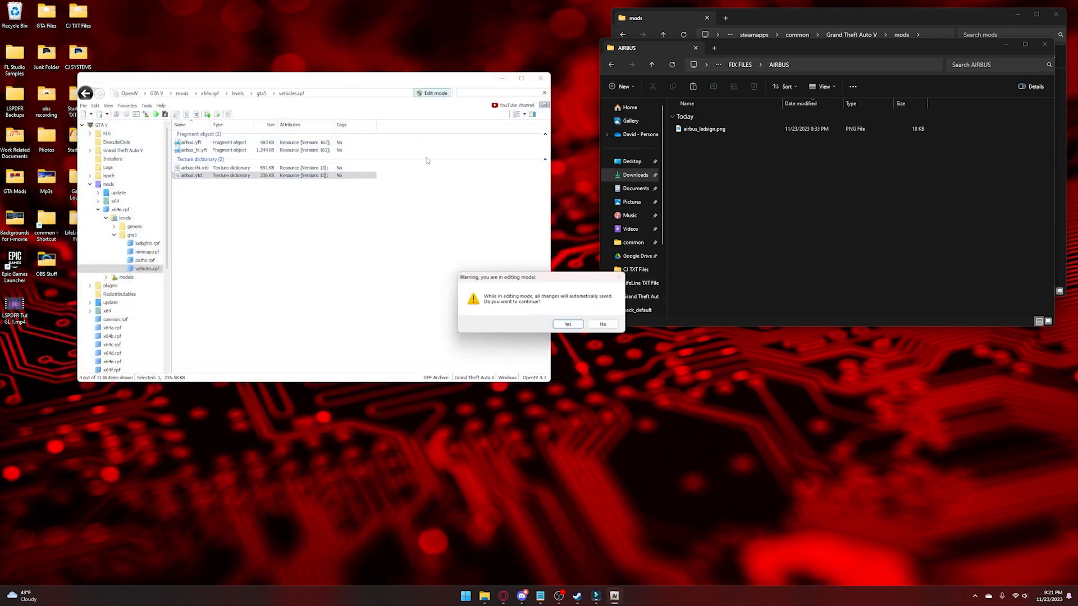
left_click(569, 325)
double_click(286, 178)
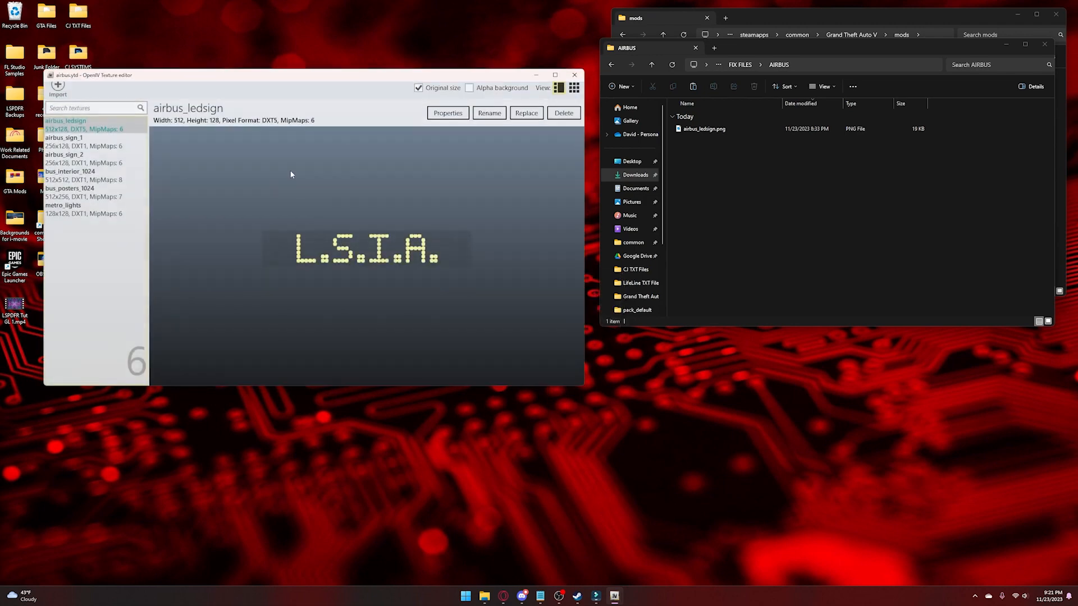
Replace the airbus_ledsign texture with airbus_ledsign.png from the FIX FILES AIRBUS folder and save airbus.ytd
left_click(526, 119)
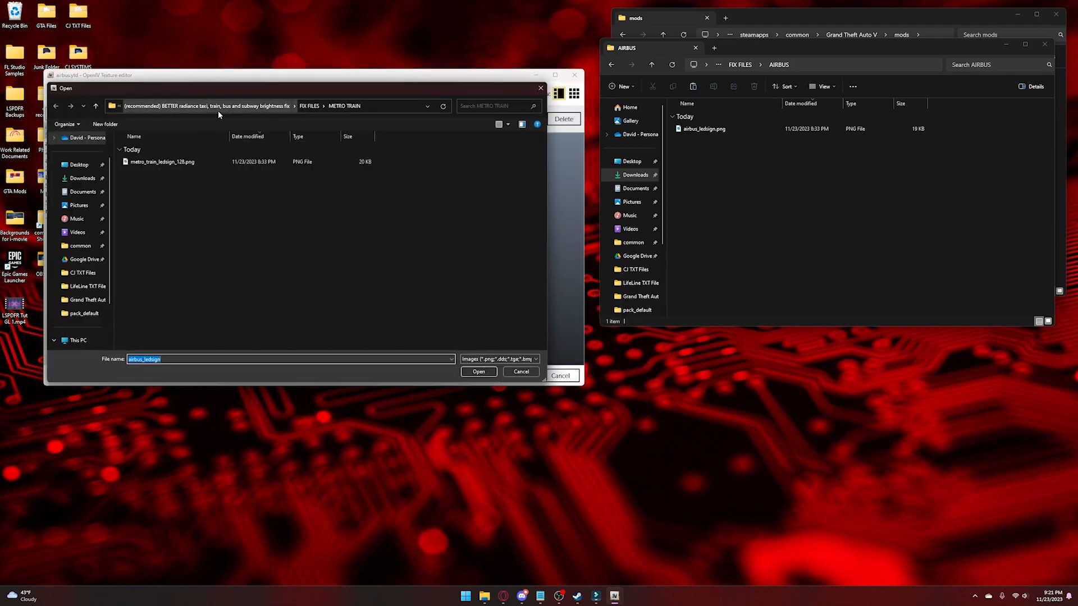
left_click(312, 107)
double_click(173, 162)
double_click(173, 163)
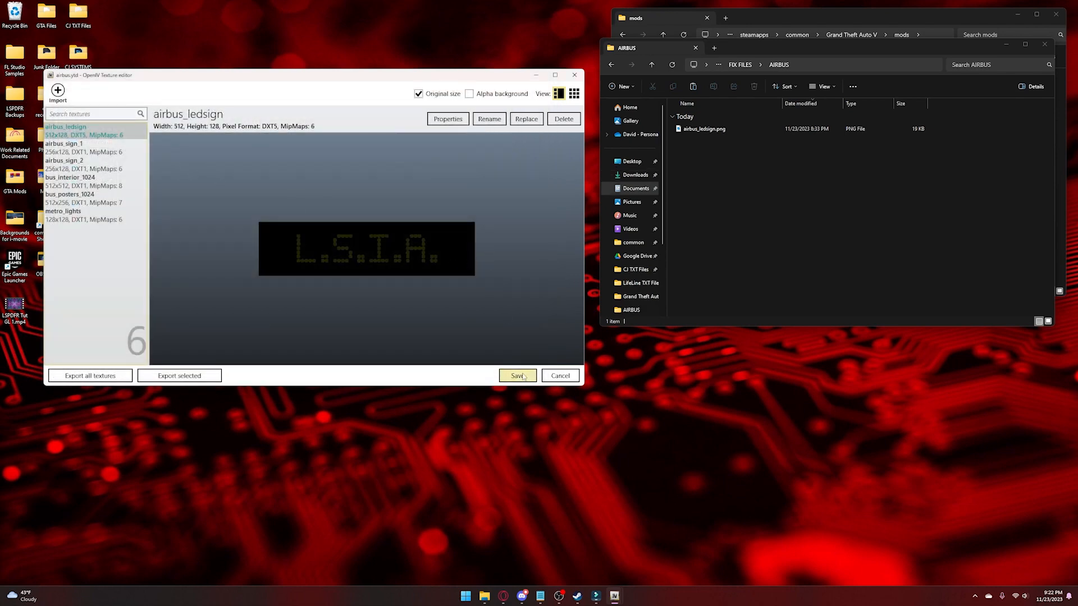
left_click(518, 376)
Search vehicles.rpf for "bus", open bus.ytd in the texture editor, and open the BUS folder under FIX FILES
left_click(500, 93)
type("airbus")
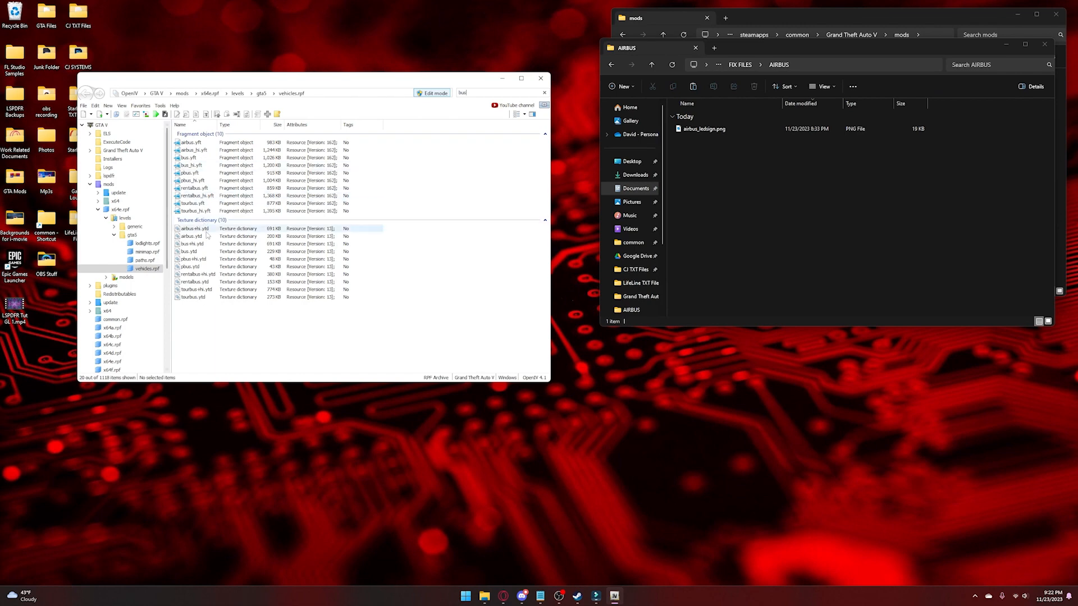
double_click(207, 251)
left_click(527, 119)
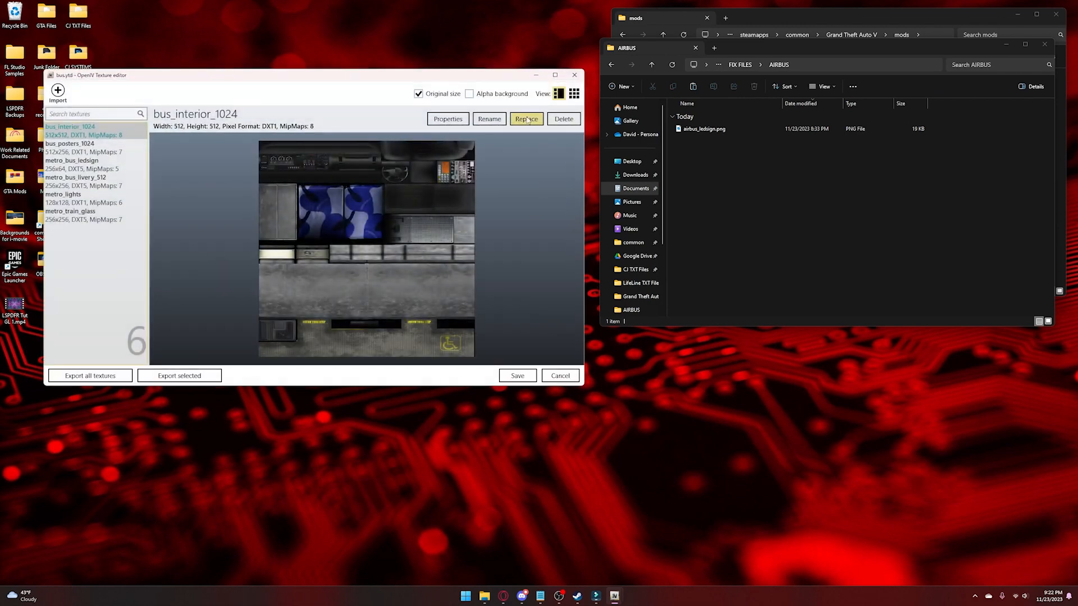
left_click(522, 372)
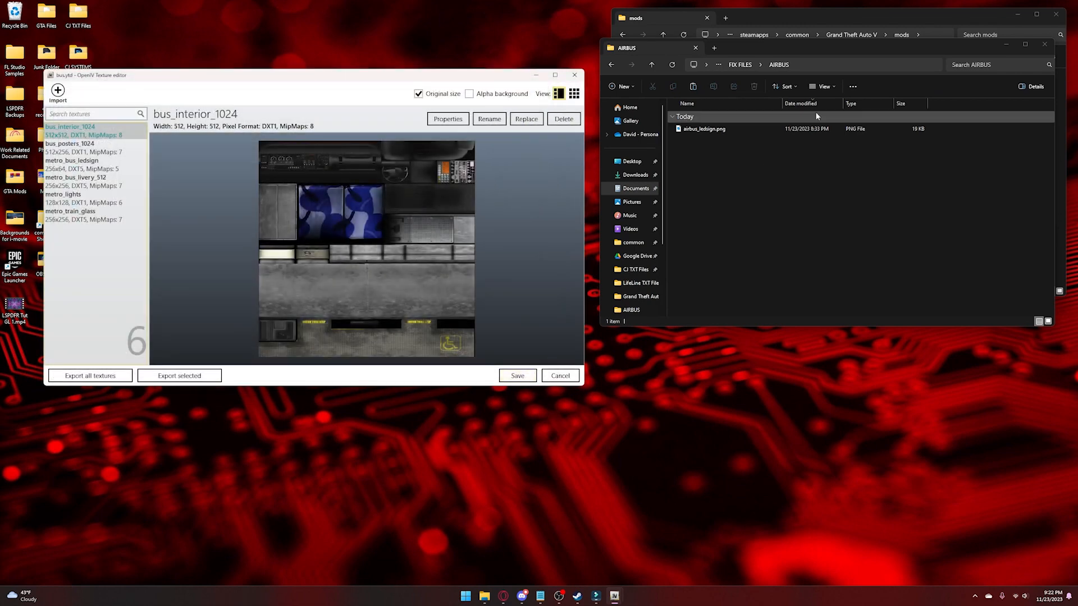
left_click(739, 64)
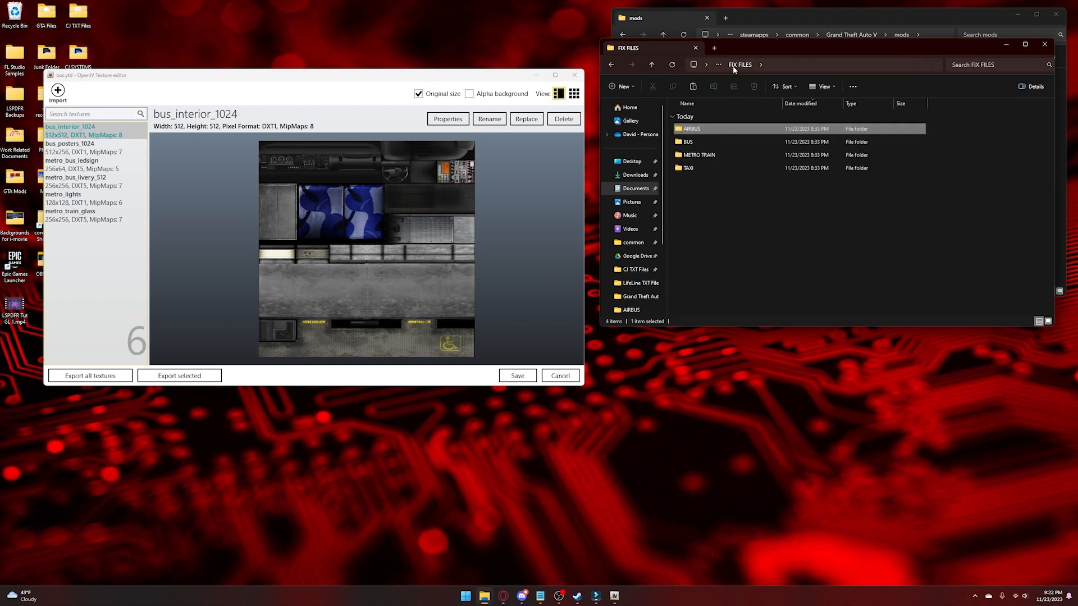
double_click(704, 144)
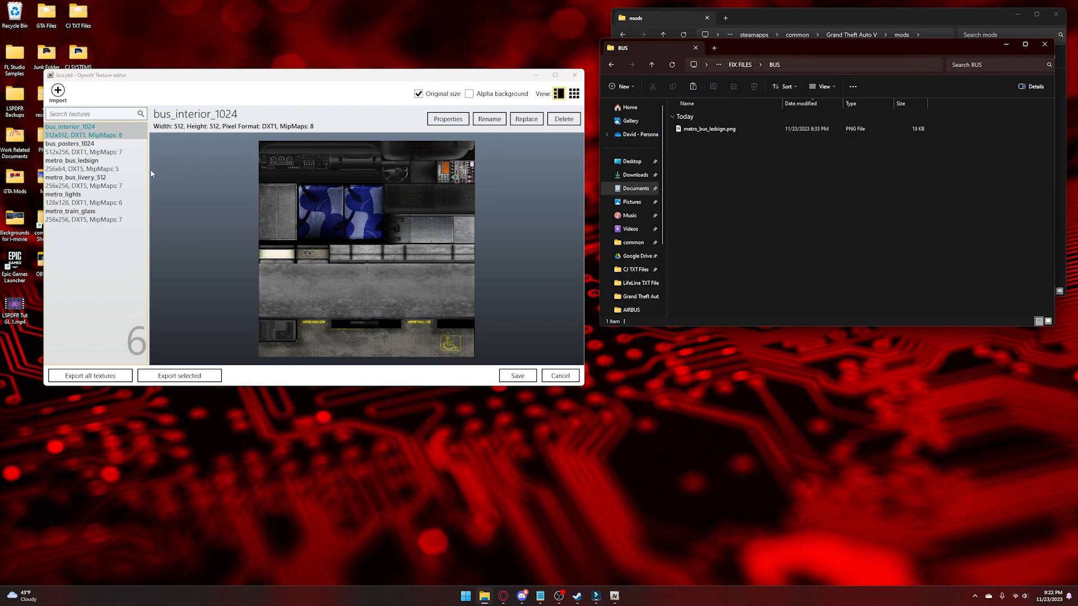
Replace the metro_bus_ledsign texture with metro_bus_ledsign.png from the BUS folder and save bus.ytd
left_click(72, 163)
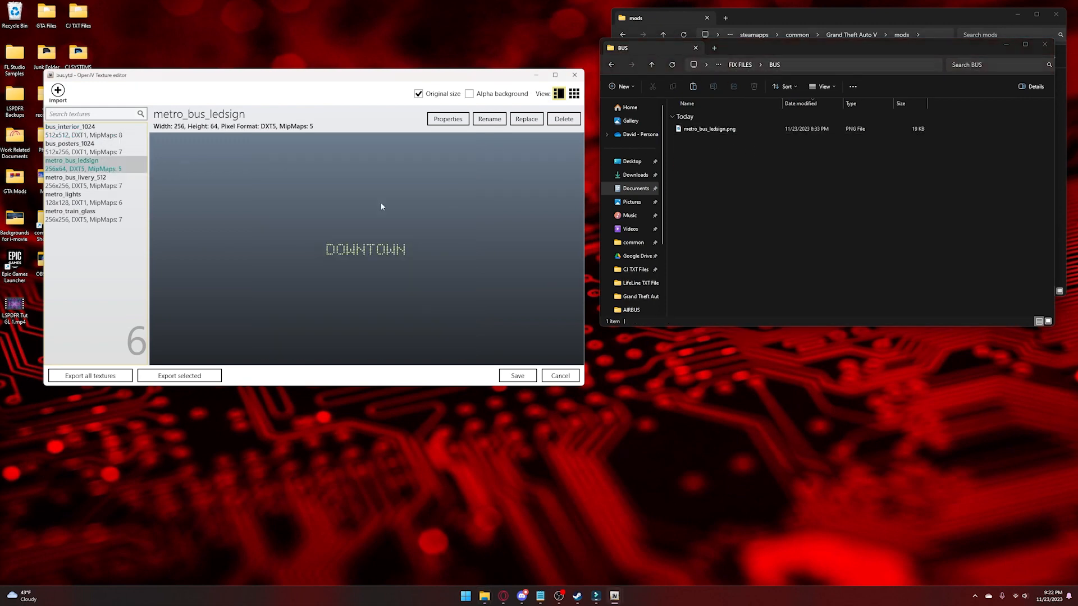
left_click(526, 118)
left_click(294, 163)
left_click(309, 106)
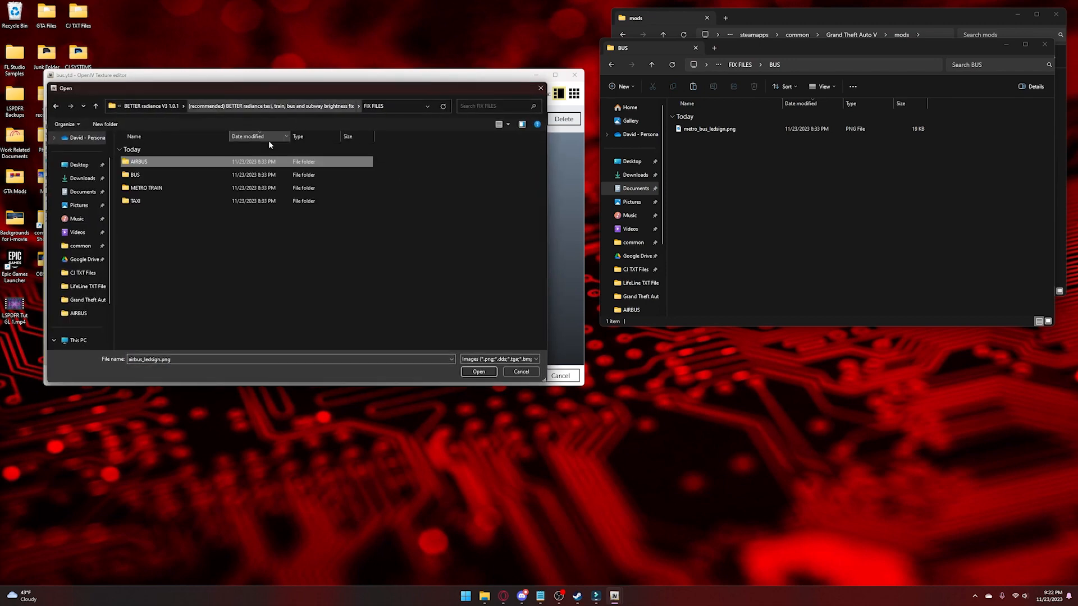
double_click(193, 175)
double_click(204, 162)
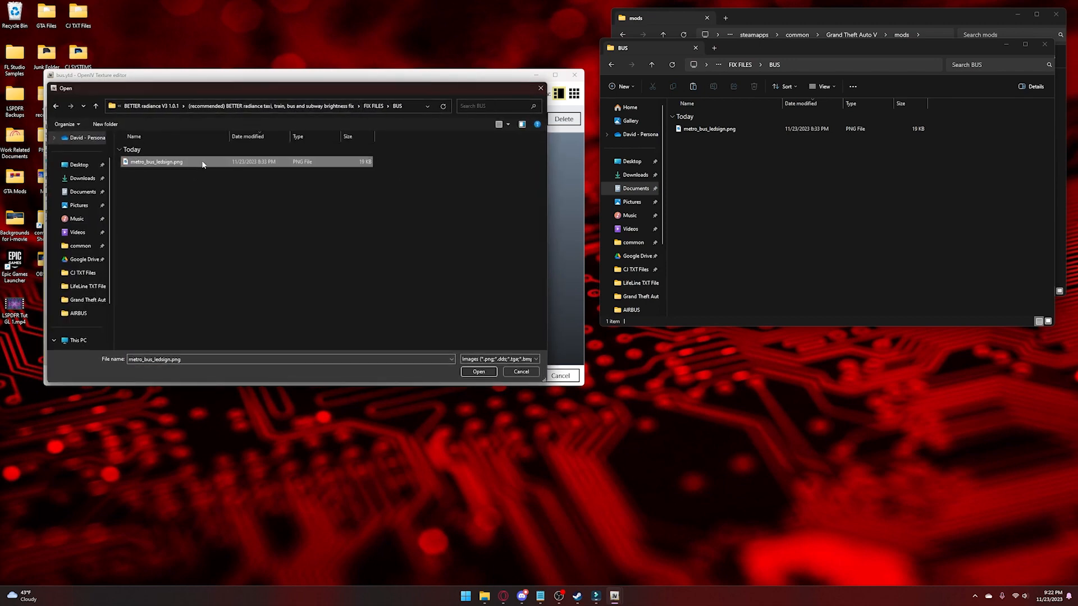
left_click(518, 375)
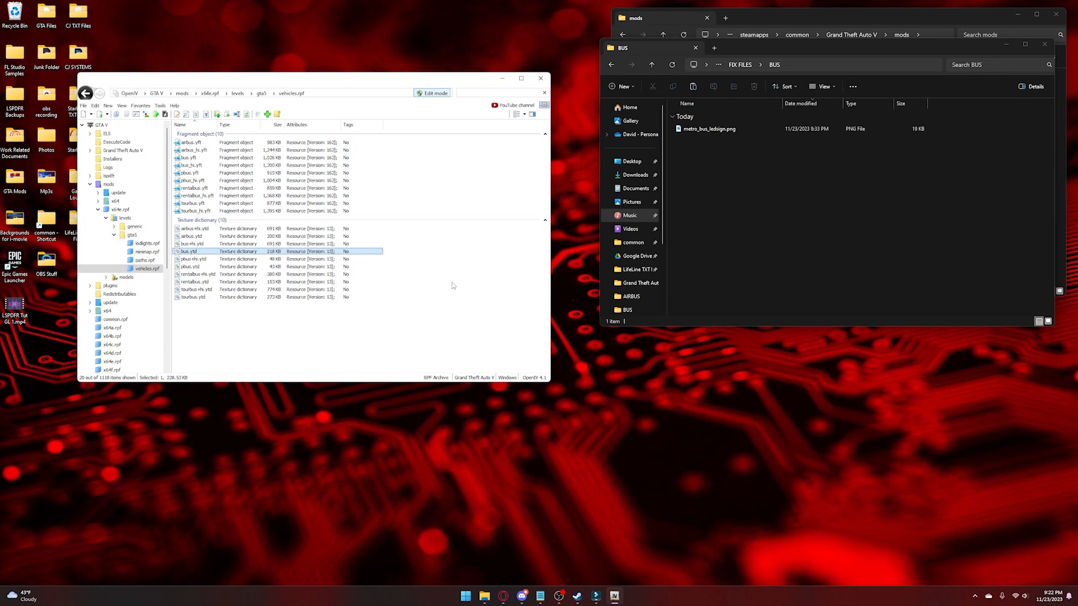
Open the METRO TRAIN folder under FIX FILES, search vehicles.rpf for "metro" and open metrotrain.ytd
left_click(759, 194)
left_click(739, 64)
double_click(722, 156)
left_click(500, 94)
type("bus")
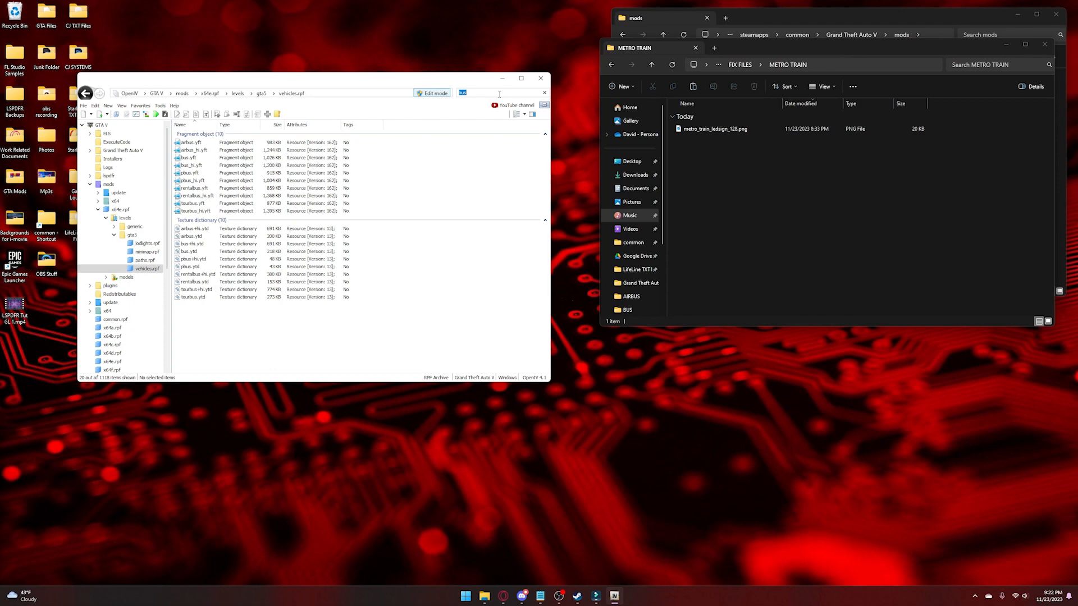
type("me")
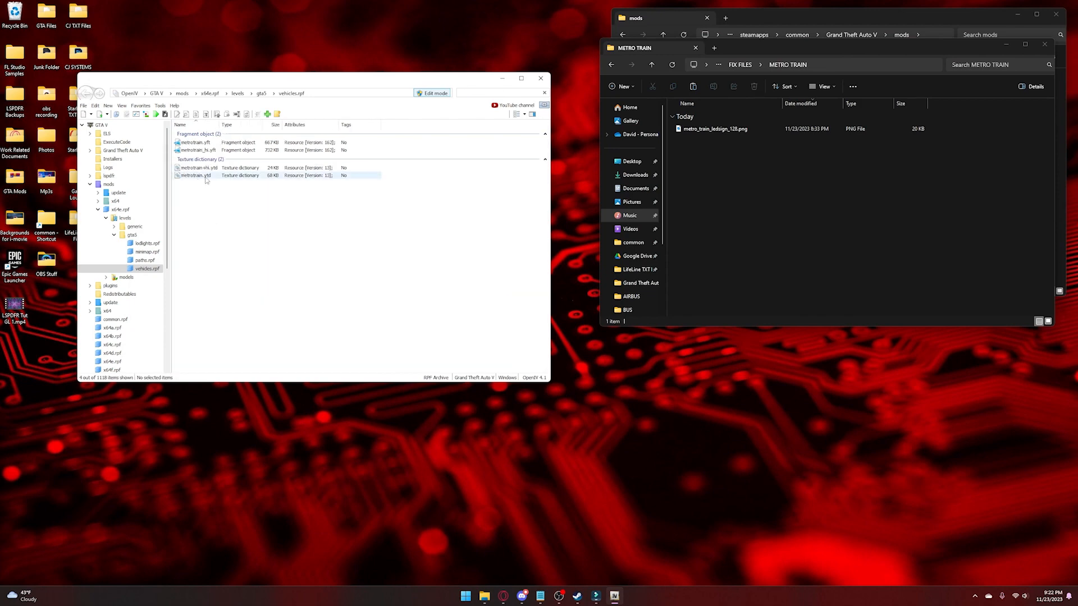
double_click(197, 176)
Replace the freightgen_256 texture with metro_train_ledsign_128.png from the METRO TRAIN folder and save metrotrain.ytd
left_click(523, 118)
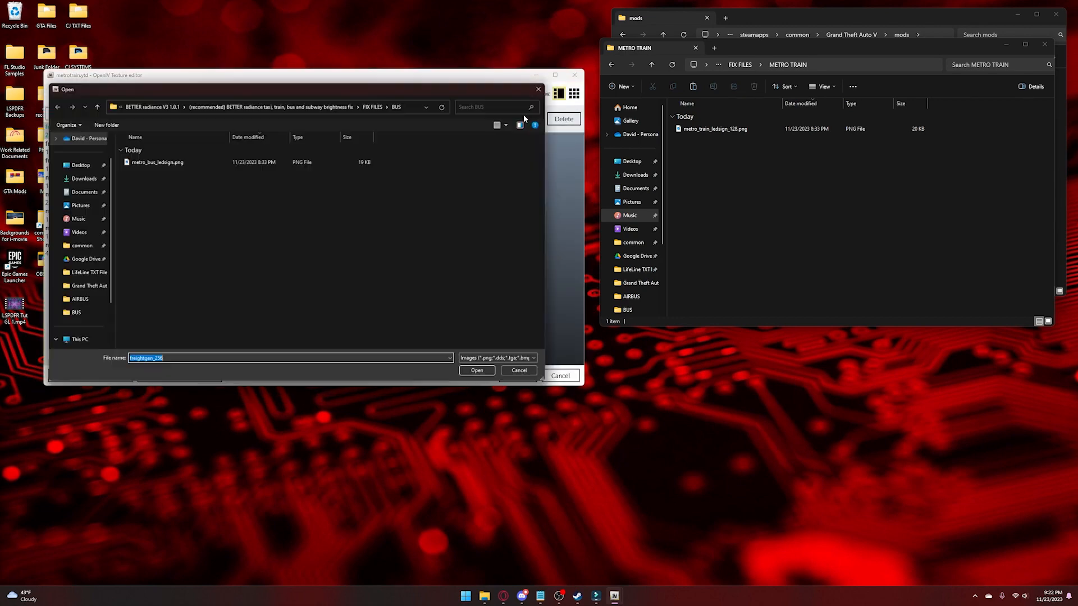
left_click(359, 106)
double_click(174, 188)
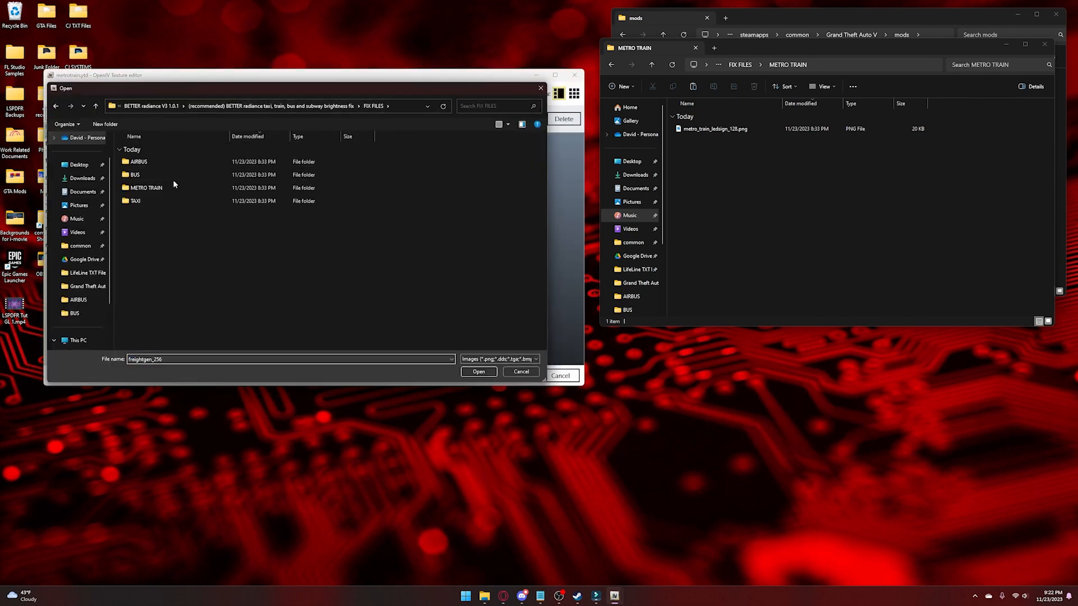
left_click(187, 163)
double_click(187, 163)
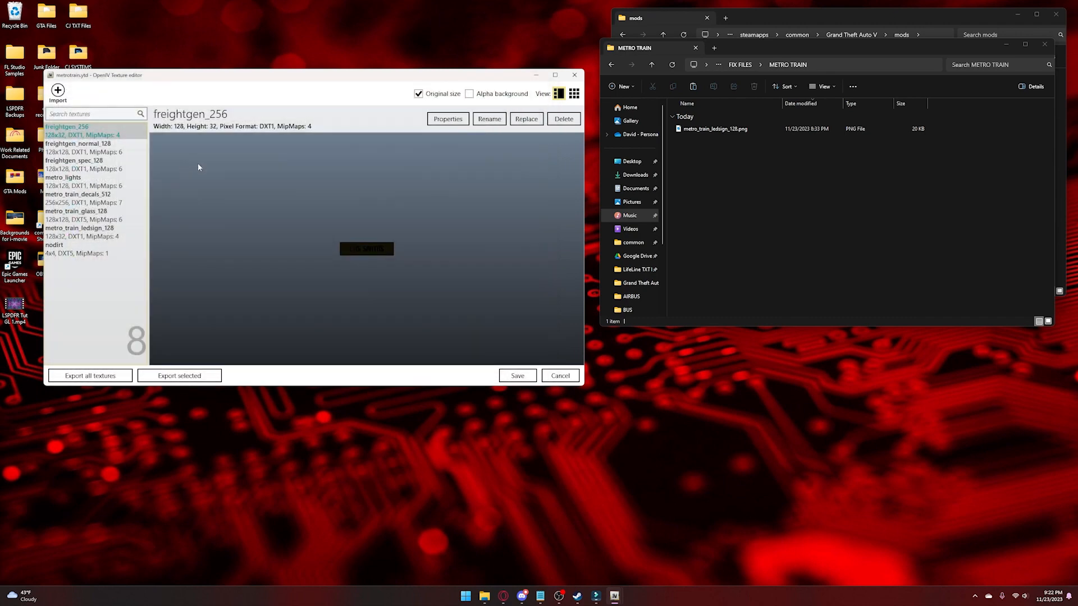
left_click(513, 375)
left_click(437, 268)
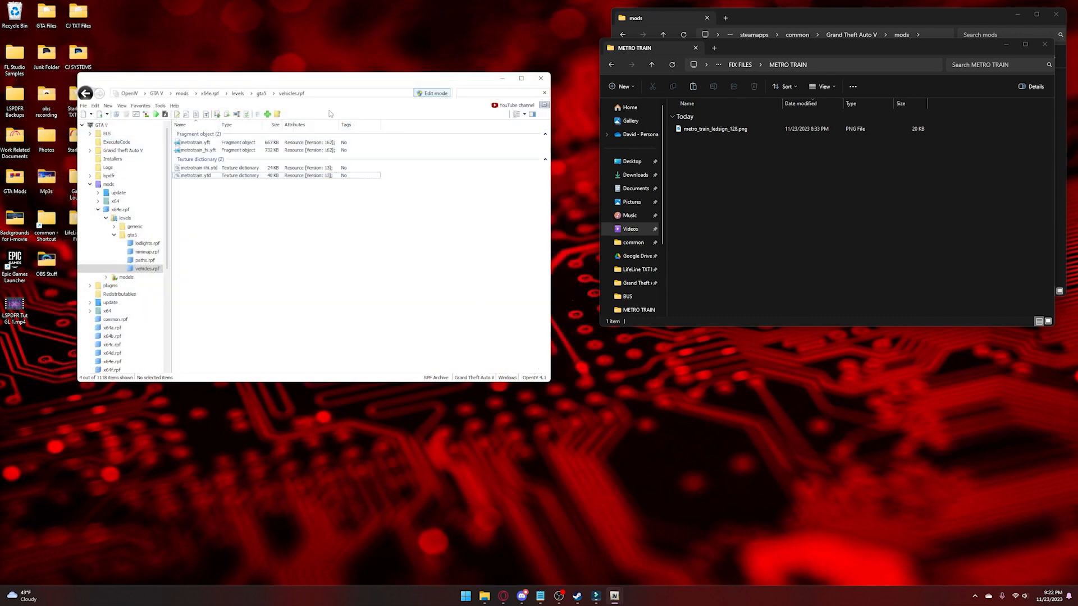
Search vehicles.rpf for "taxi", open the TAXI folder under FIX FILES, and open taxi.ytd in the texture editor
left_click(492, 93)
type("metro")
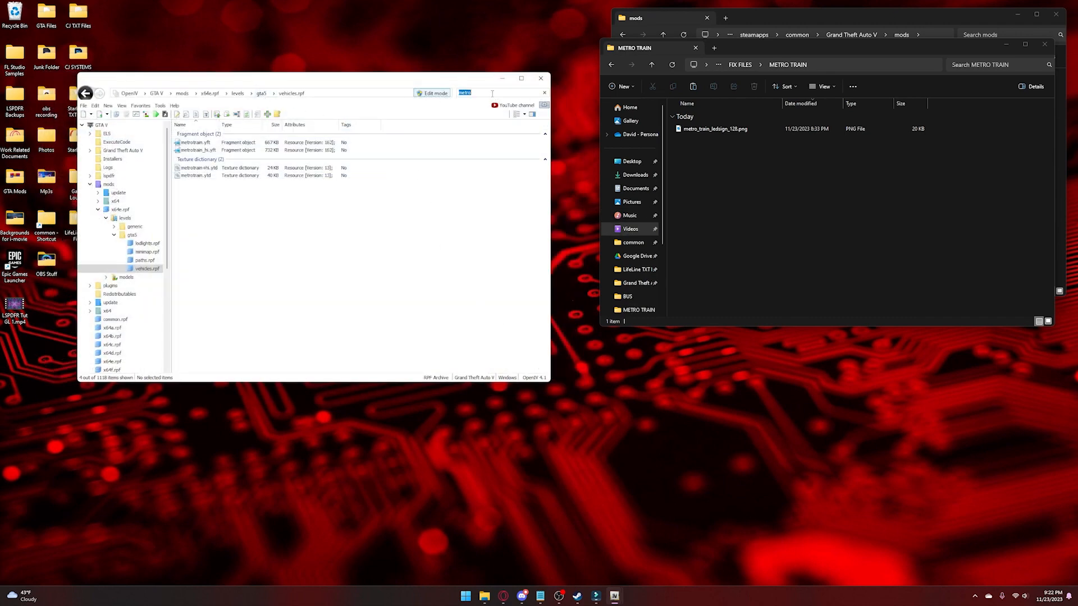
type("taxi")
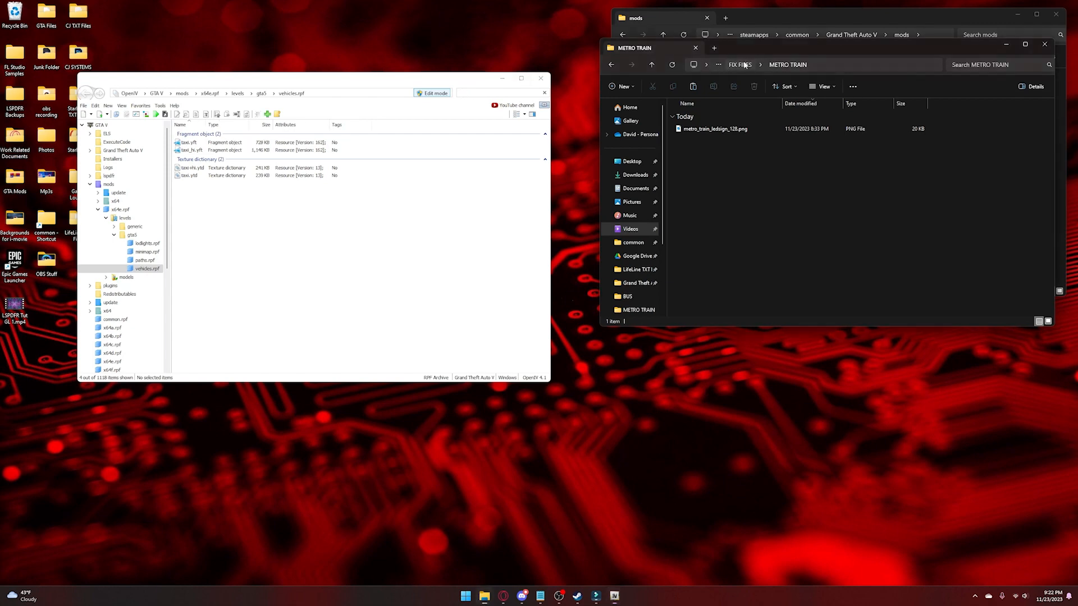
left_click(740, 65)
double_click(741, 170)
double_click(189, 176)
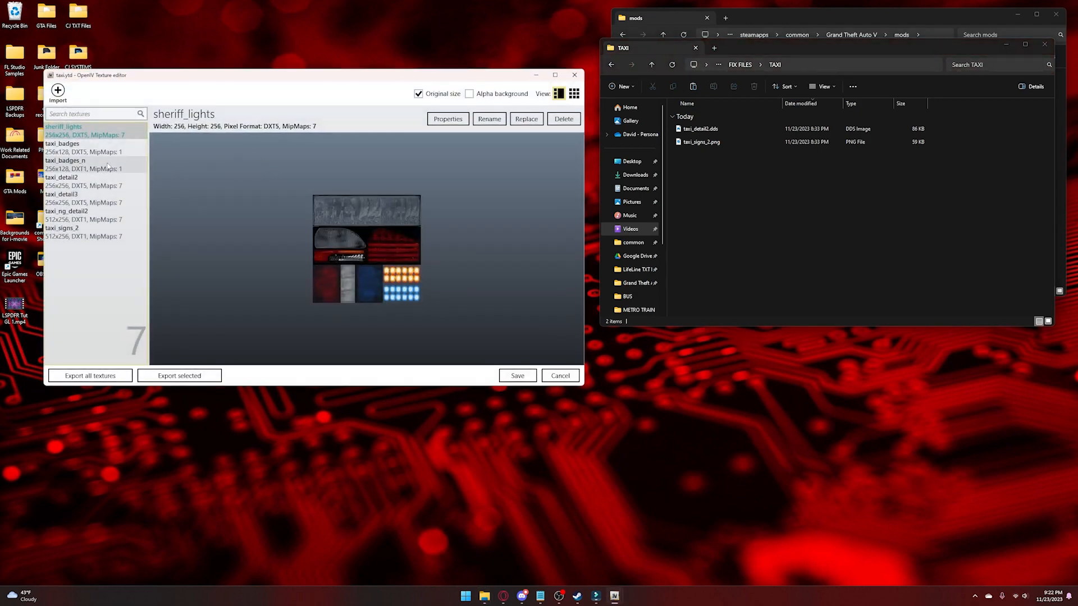
Replace the taxi_signs_2 texture with taxi_signs_2.png from the TAXI folder and save taxi.ytd
left_click(95, 231)
left_click(524, 119)
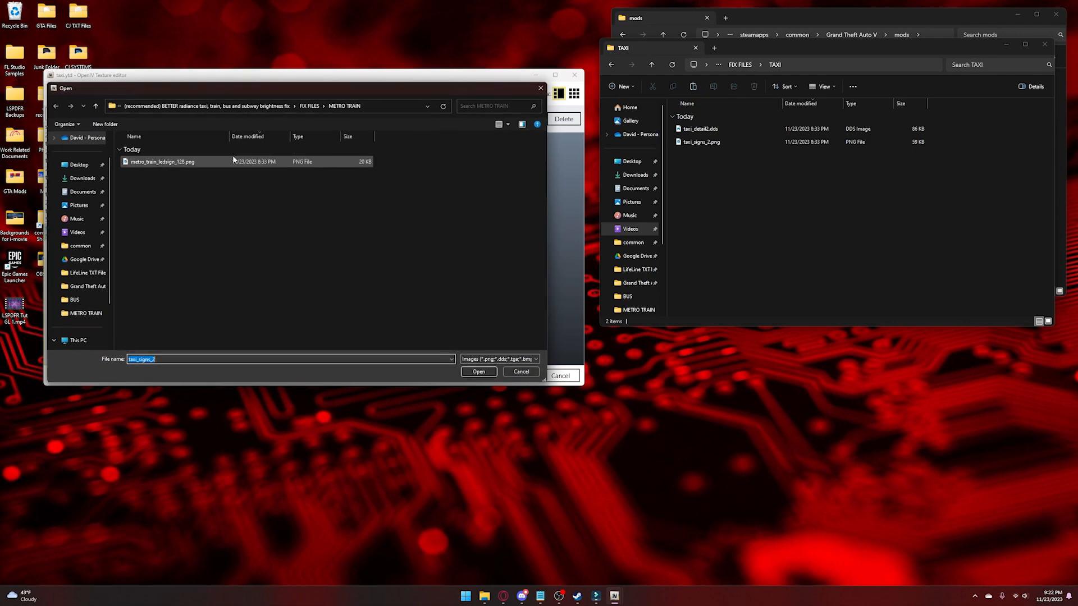
double_click(157, 200)
left_click(167, 176)
double_click(167, 176)
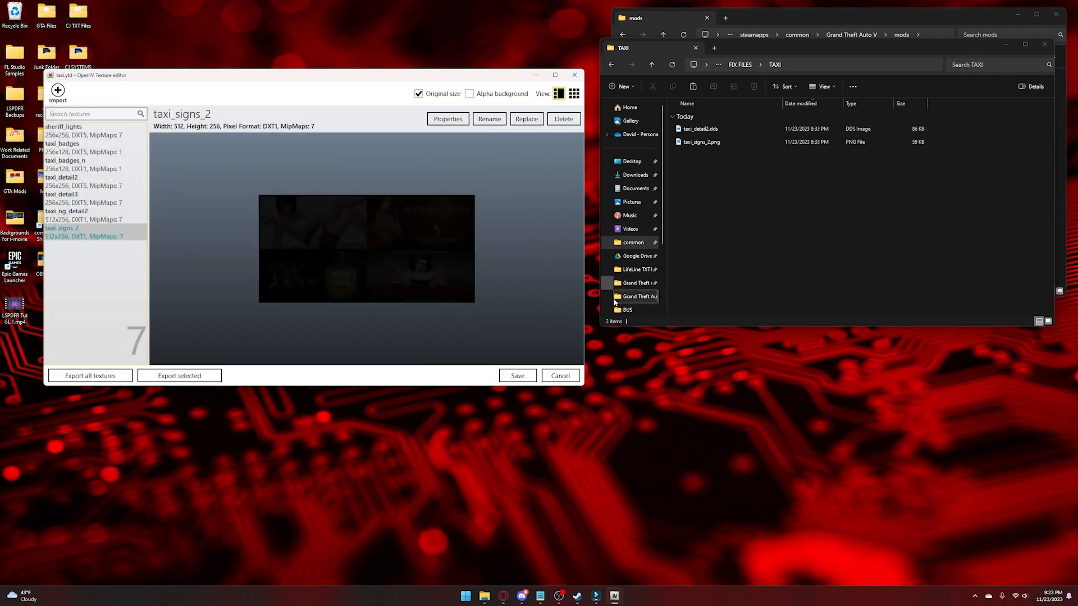
left_click(514, 374)
left_click(391, 242)
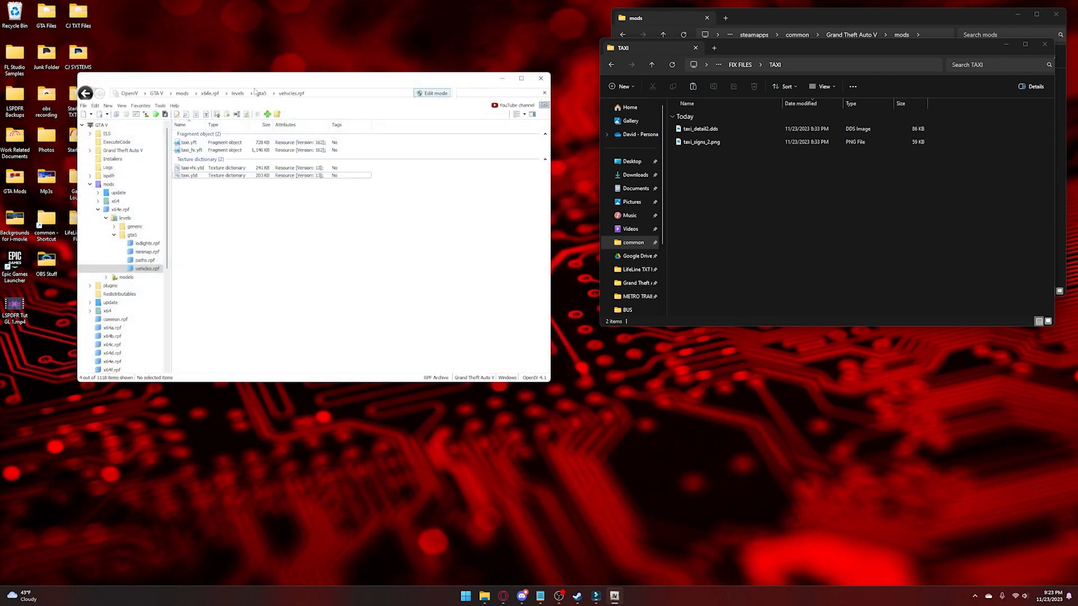
Close OpenIV and the TAXI folder window, and go up from mods to the Grand Theft Auto V folder
left_click(541, 78)
left_click(1044, 45)
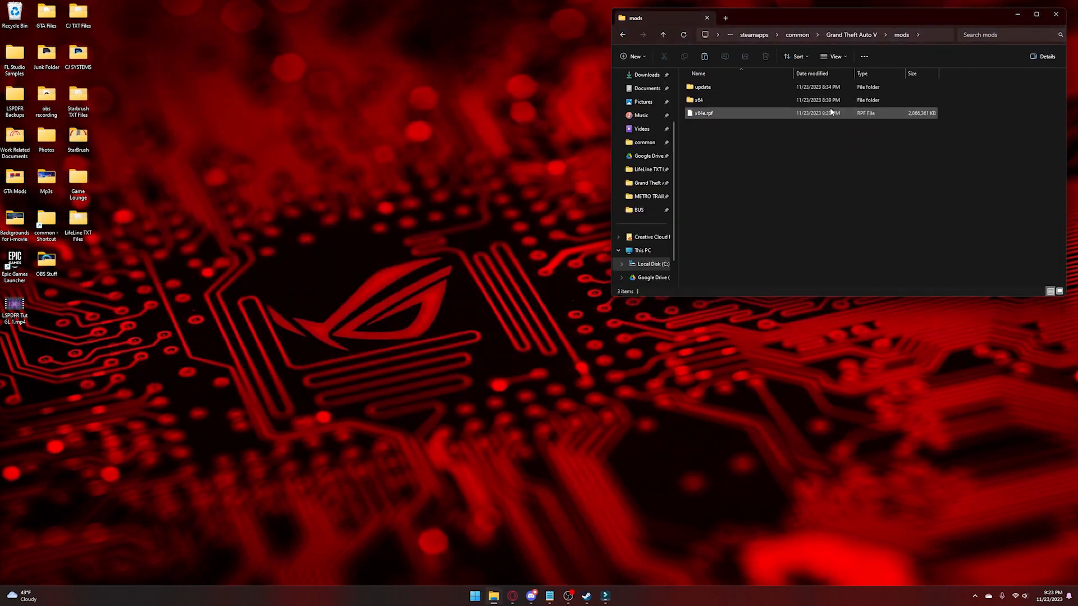
left_click(853, 35)
scroll(756, 194, "down", 5)
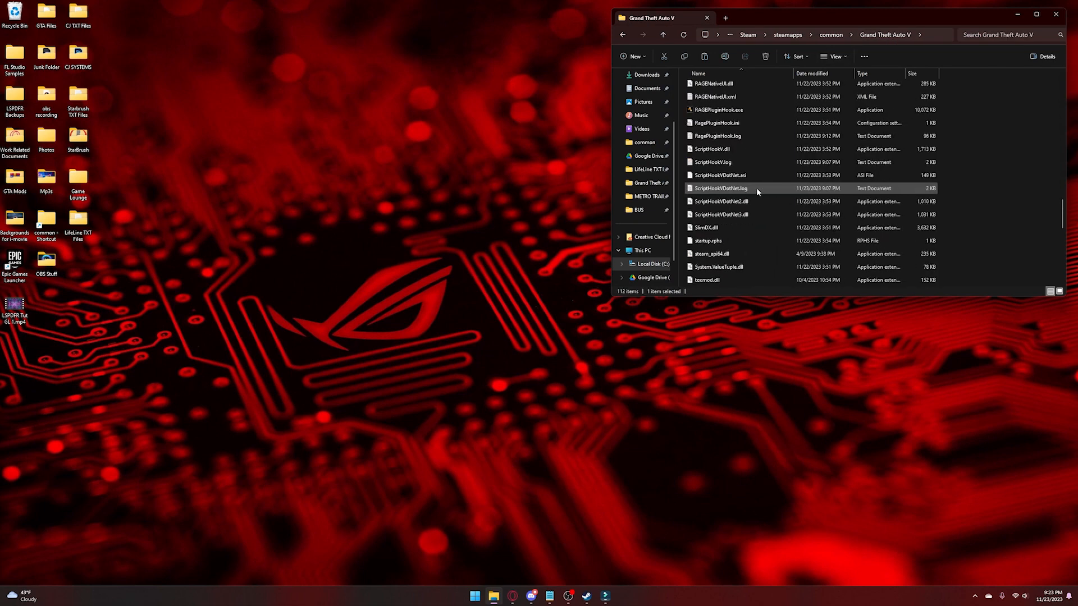
scroll(758, 190, "down", 5)
left_click(735, 179)
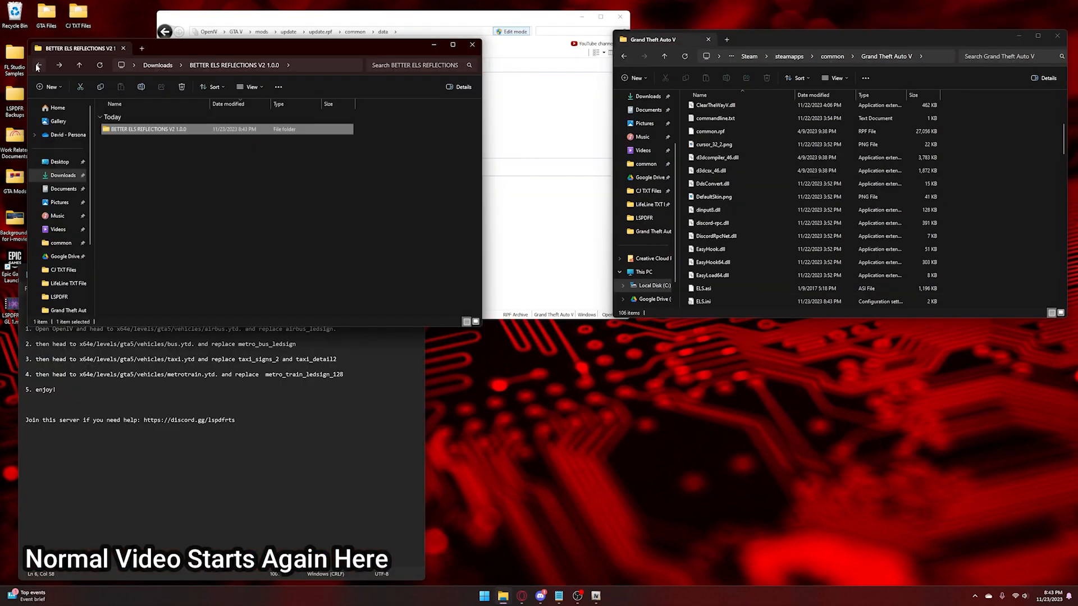
Return to the Downloads folder and open the OpenAllInteriors (2).rar archive
left_click(37, 66)
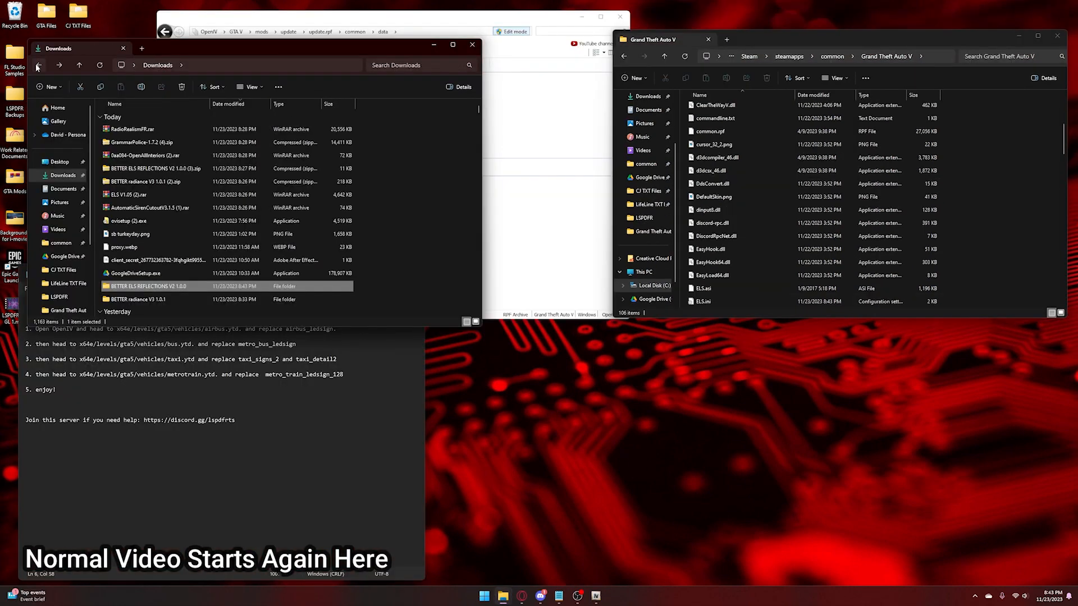
left_click(191, 169)
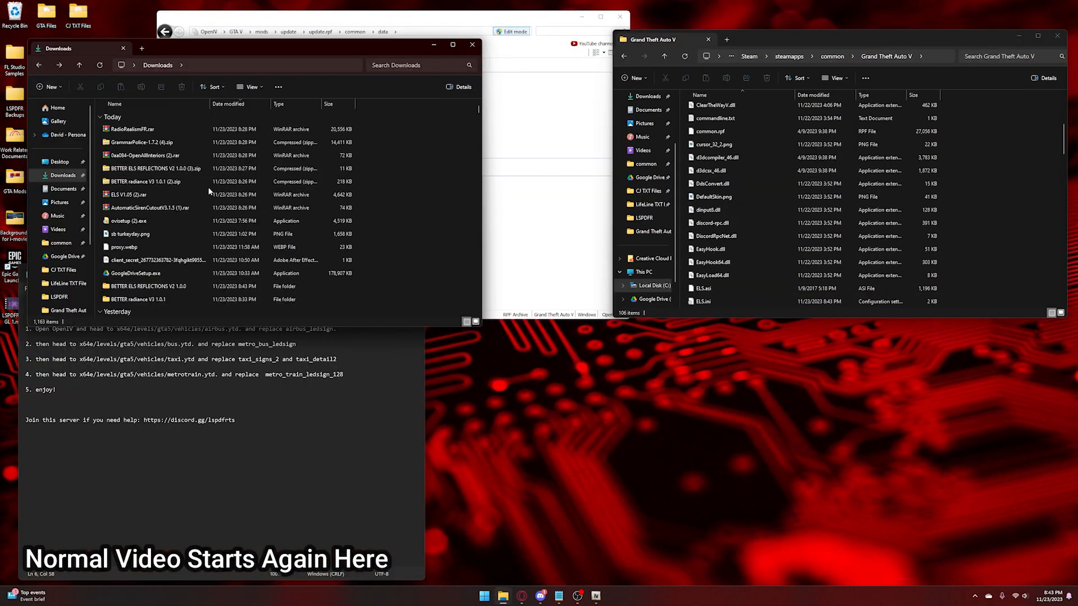
left_click(191, 156)
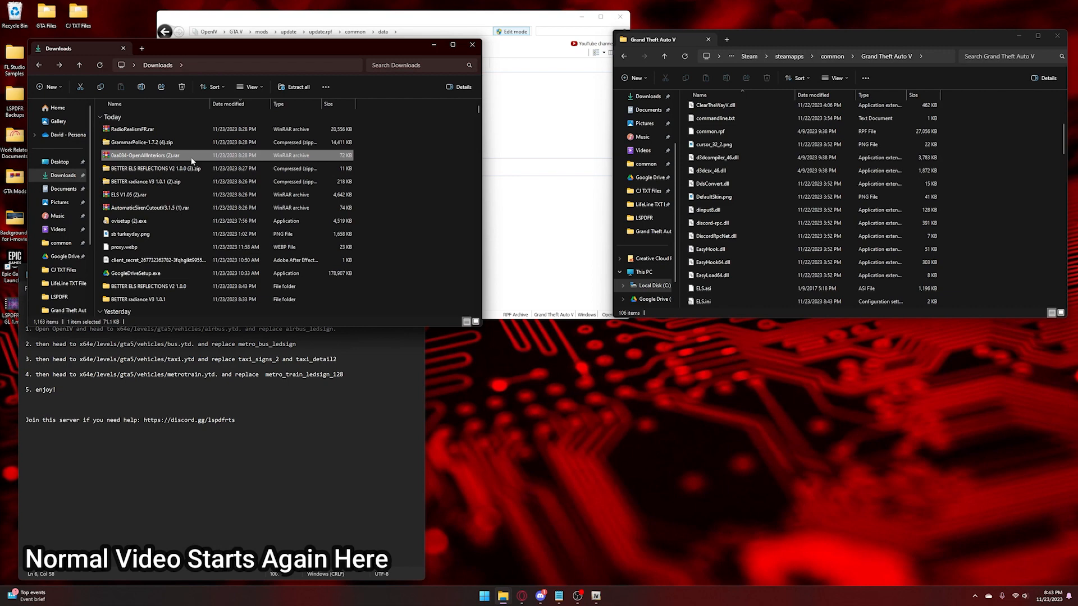
double_click(191, 157)
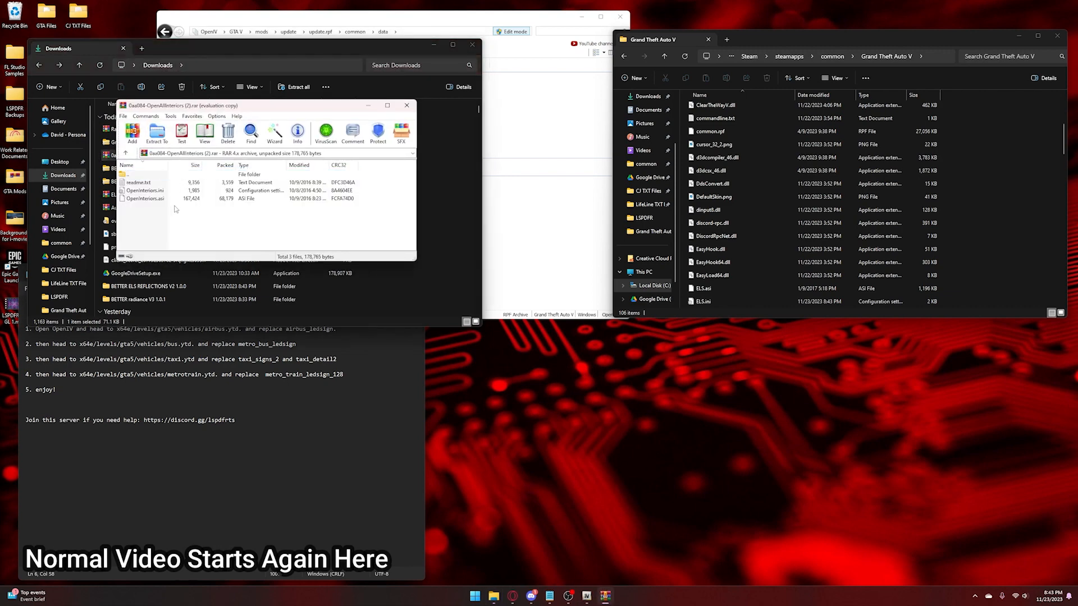
Check readme.txt inside the OpenAllInteriors archive, and close the text editor and the archive window
left_click(333, 150)
double_click(227, 184)
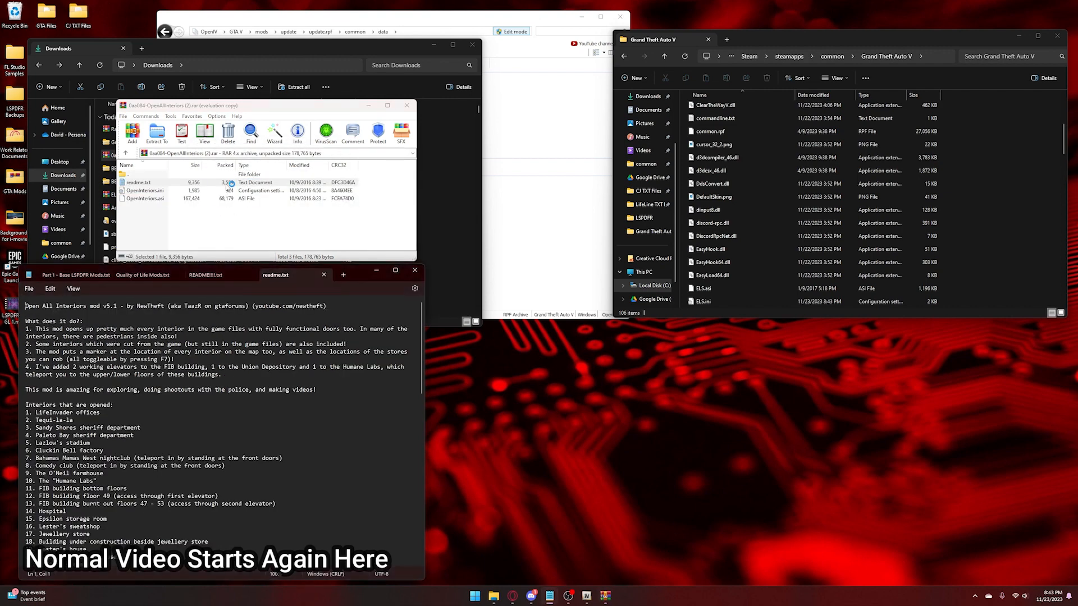
left_click(323, 275)
left_click(395, 270)
left_click(1049, 4)
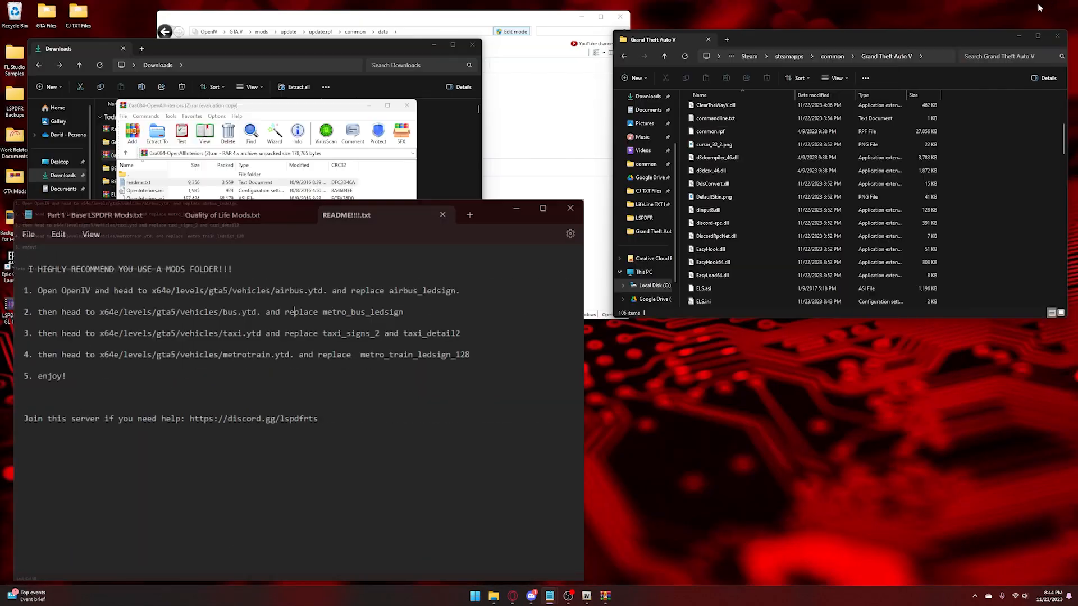
left_click(384, 270)
left_click(407, 105)
Copy the lspdfr and plugins folders and IPT.Common.dll from GrammarPolice-1.7.2 (4).zip into the main Grand Theft Auto V folder
double_click(258, 145)
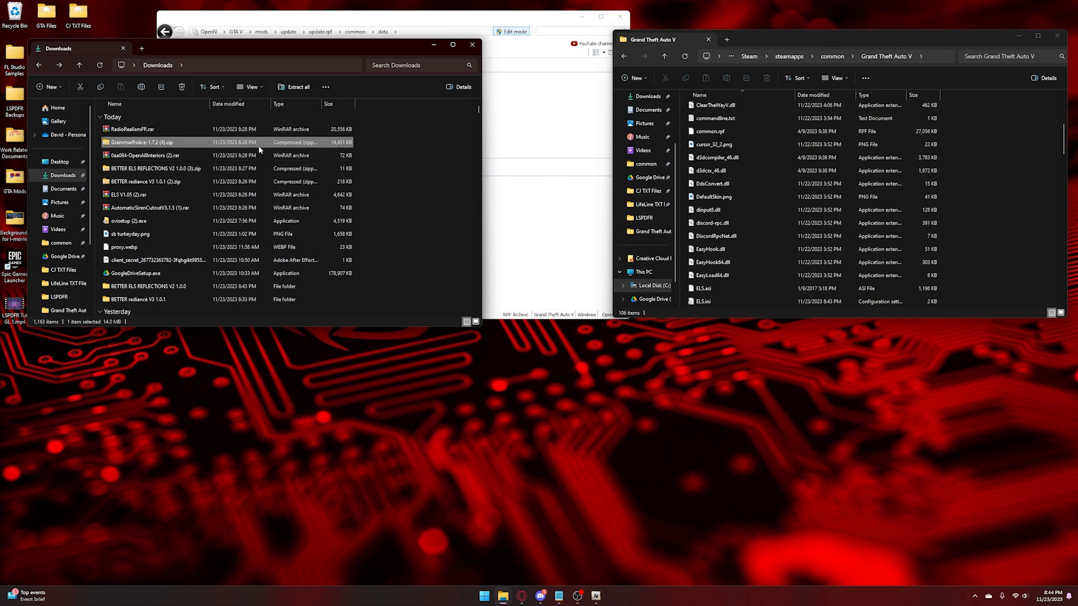
double_click(227, 135)
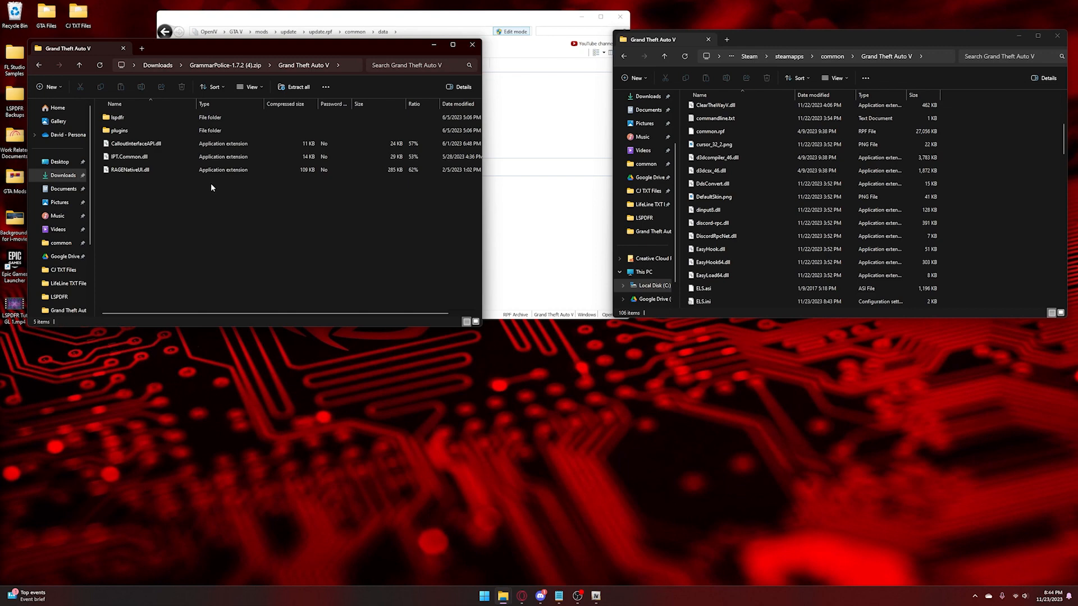
left_click_drag(176, 228, 173, 119)
left_click(157, 170, "ctrl")
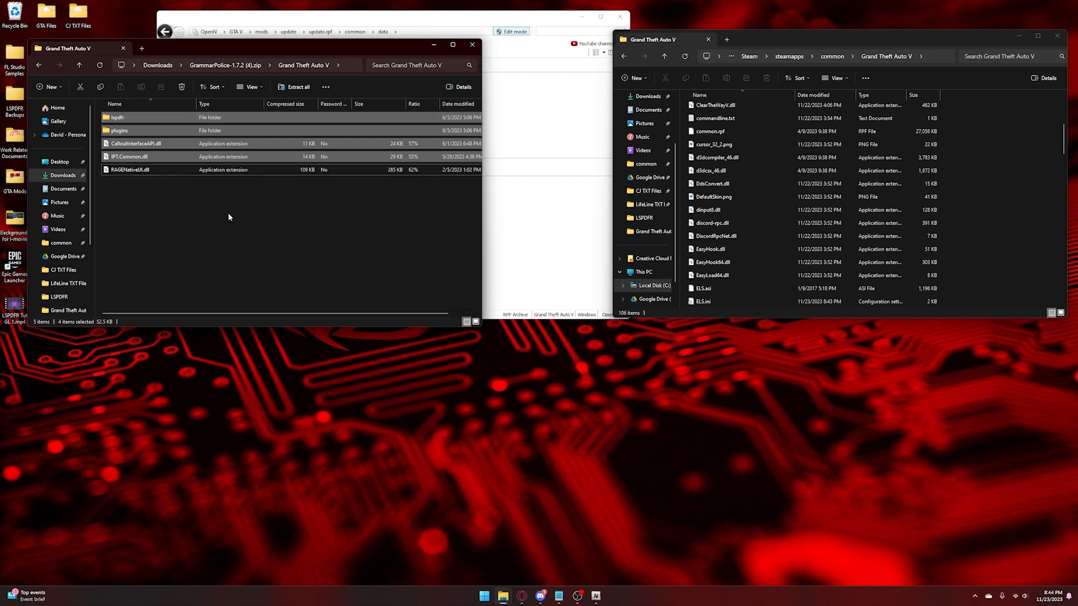
left_click(157, 144, "ctrl")
left_click_drag(144, 130, 988, 137)
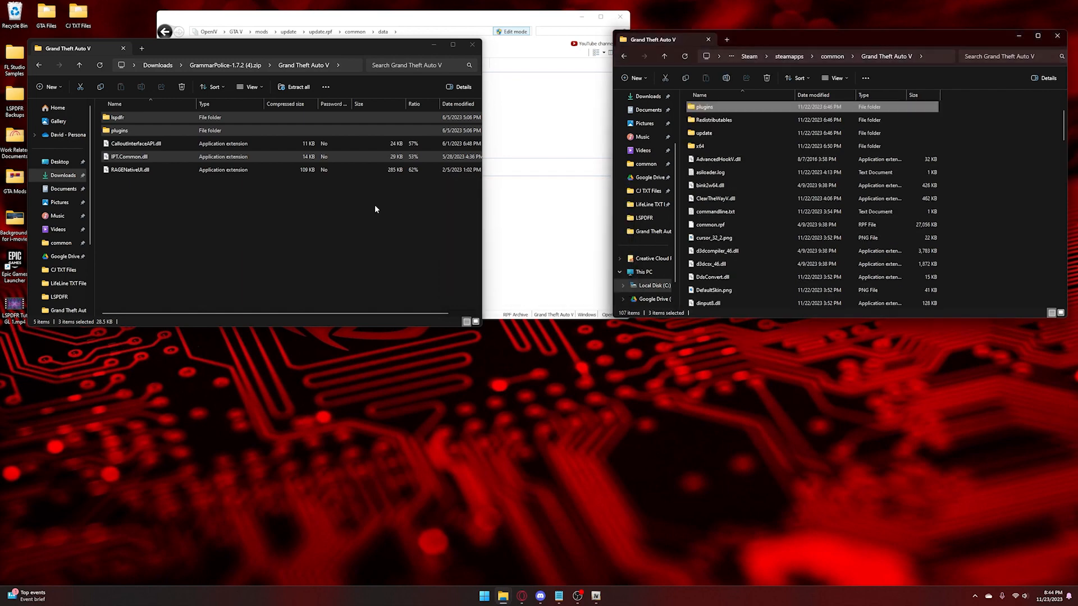
left_click(285, 170)
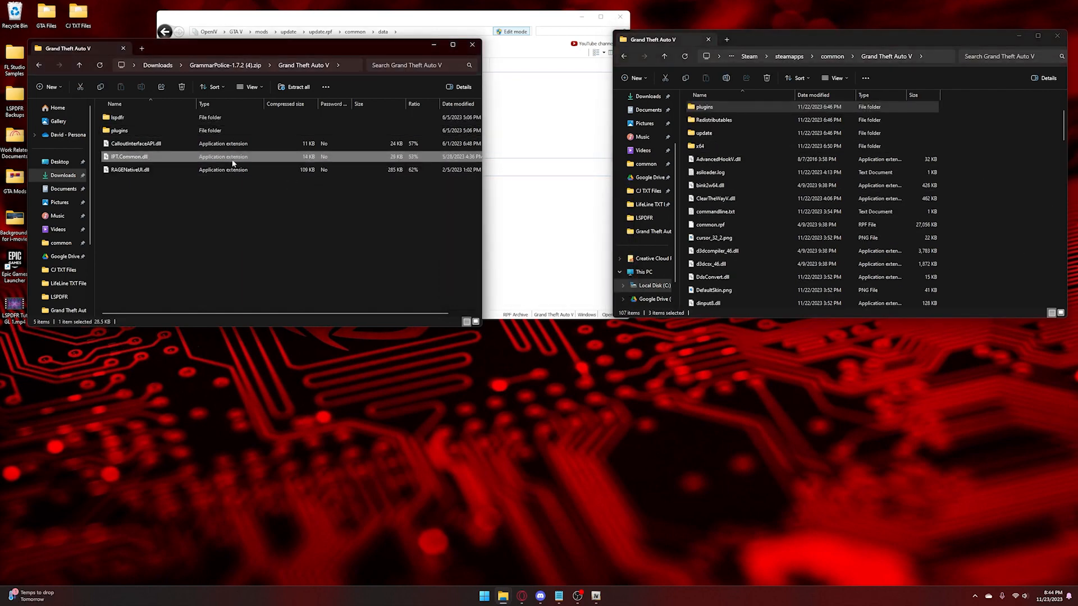
left_click(224, 145)
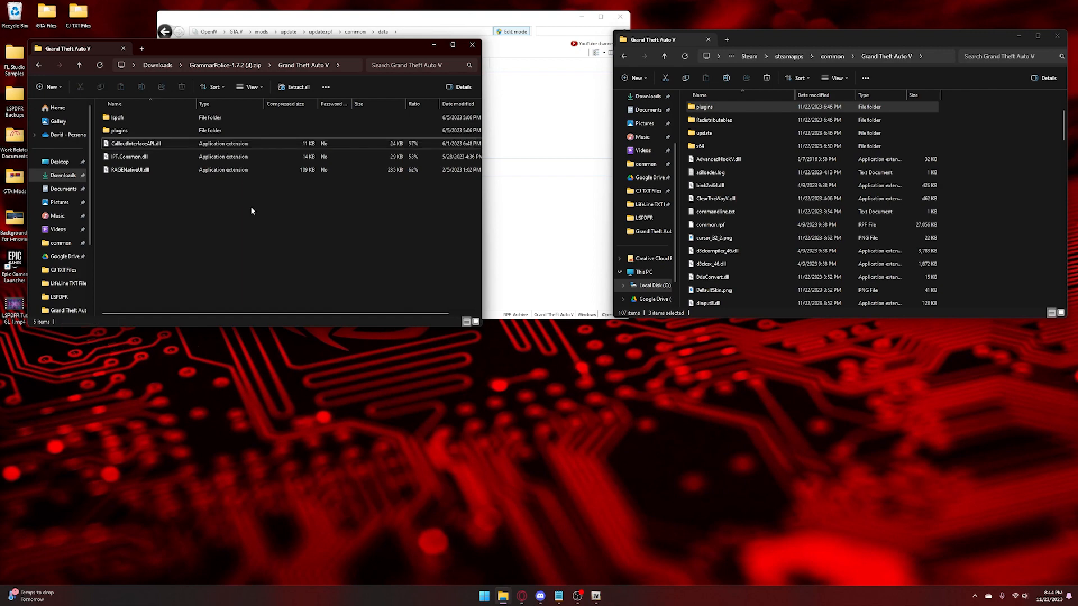
left_click(150, 157)
left_click(166, 174)
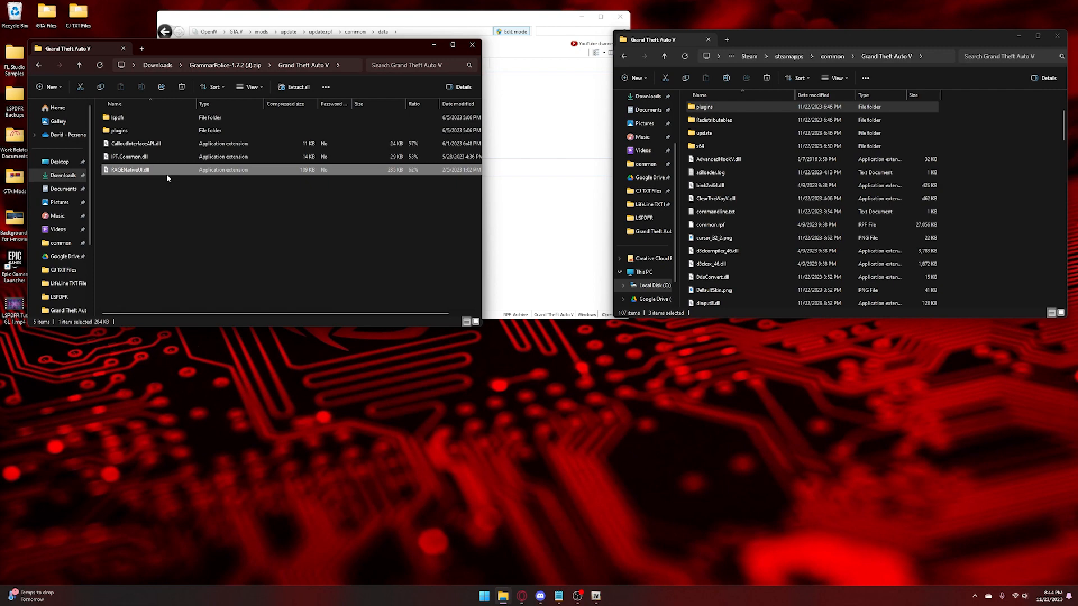
Return to Downloads and copy plugins and lspdfr from RadioRealismFR.rar into the Grand Theft Auto V folder, skipping files with the same names
left_click(225, 65)
left_click(153, 67)
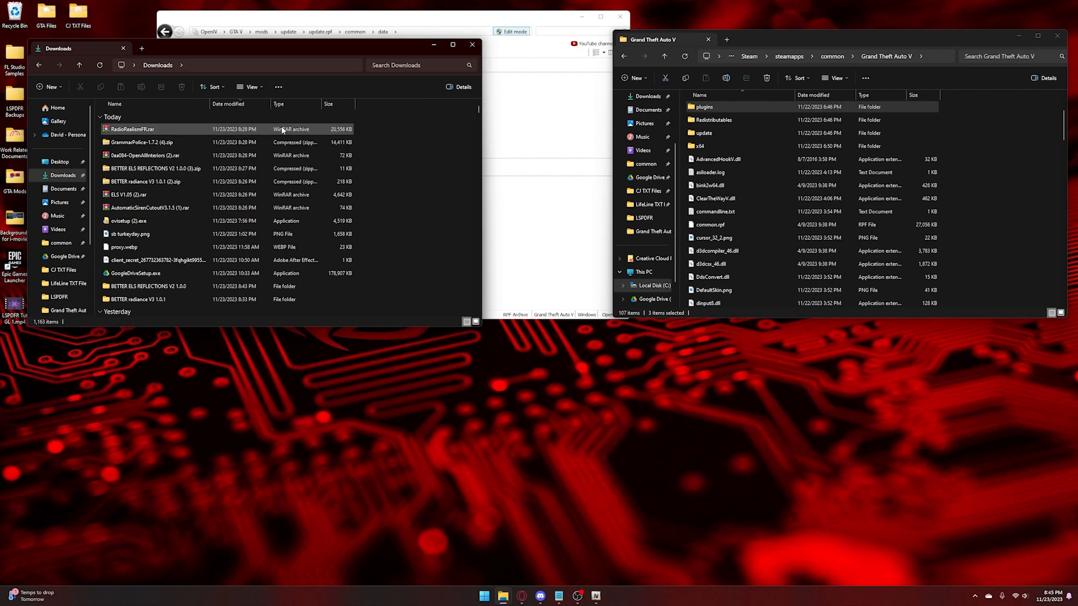
double_click(214, 130)
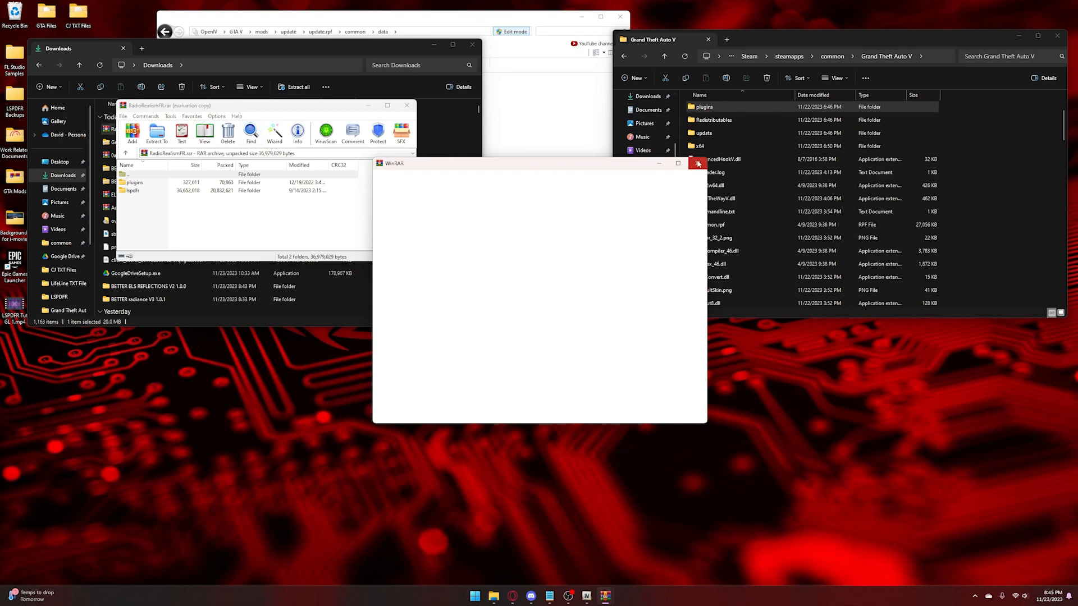
left_click(698, 164)
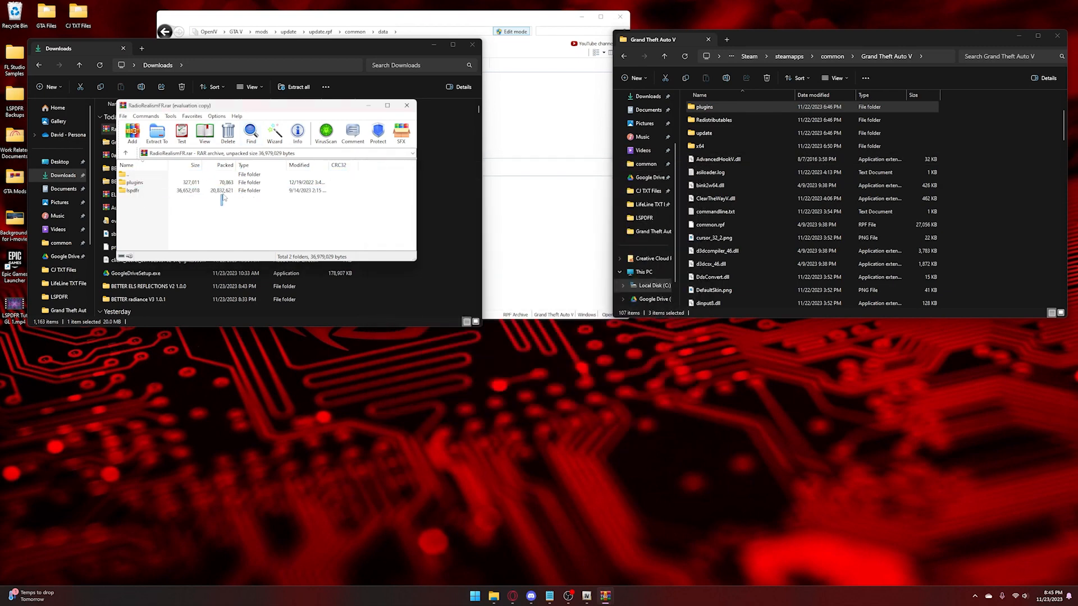
left_click_drag(222, 200, 226, 186)
left_click_drag(973, 179, 969, 171)
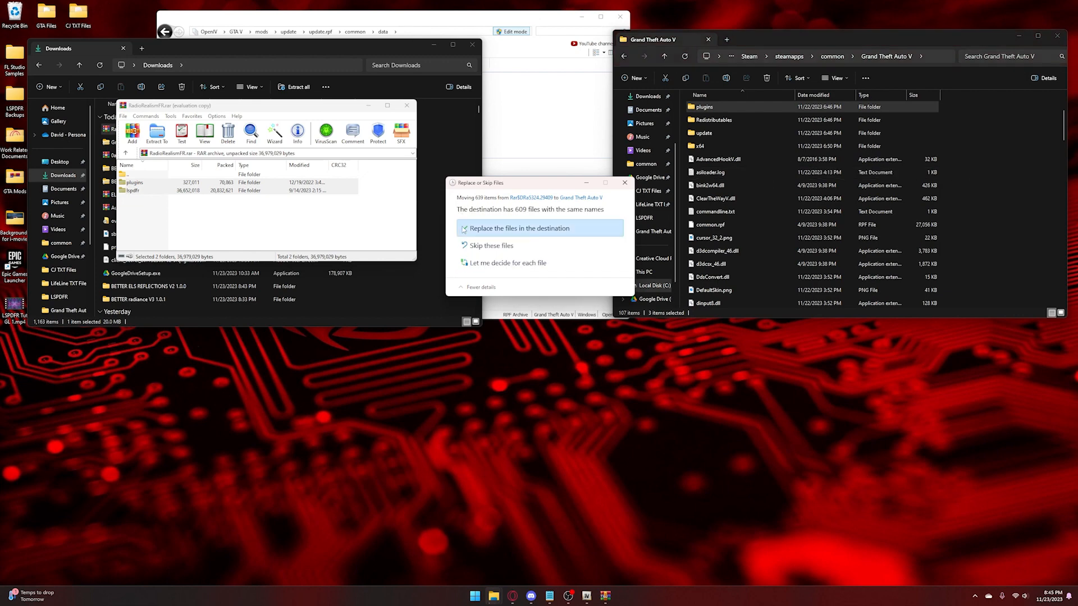
left_click(471, 246)
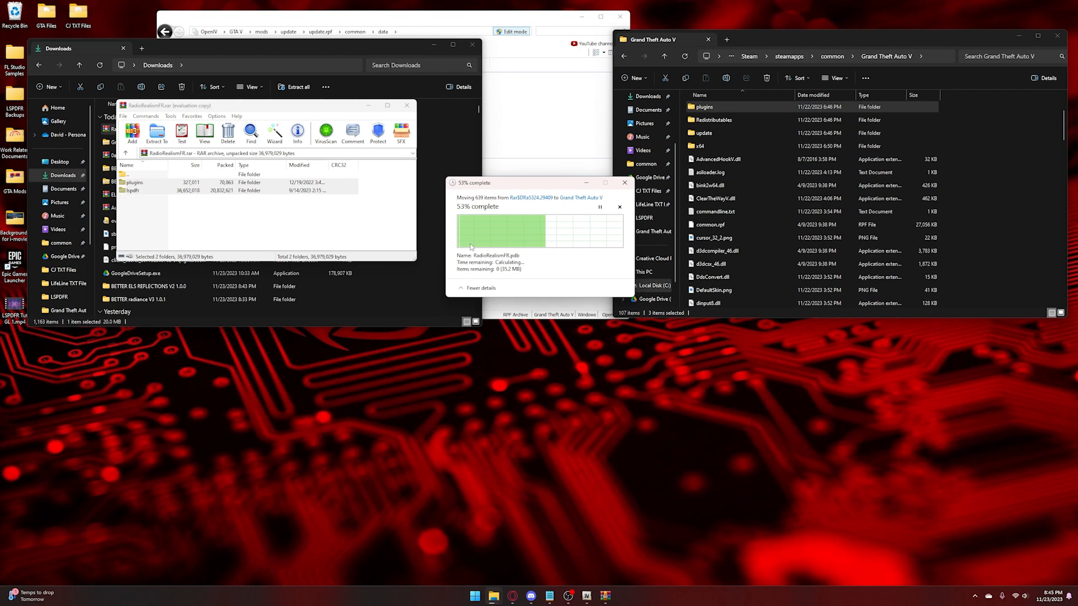
left_click(407, 108)
left_click(414, 155)
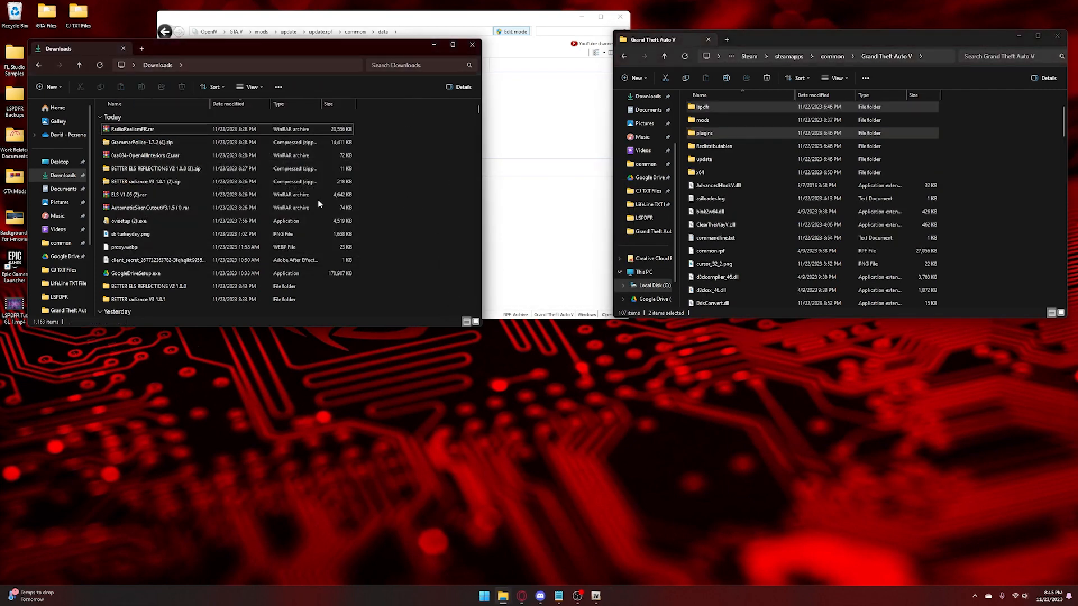
left_click(225, 142)
scroll(231, 220, "down", 2)
scroll(233, 223, "up", 2)
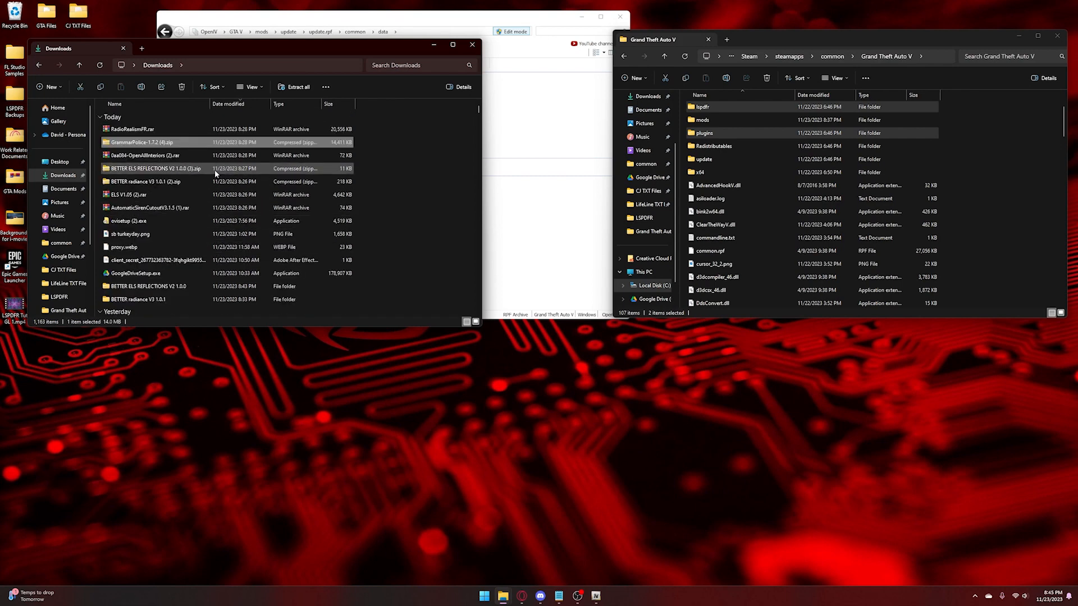
left_click(212, 195)
left_click(155, 181)
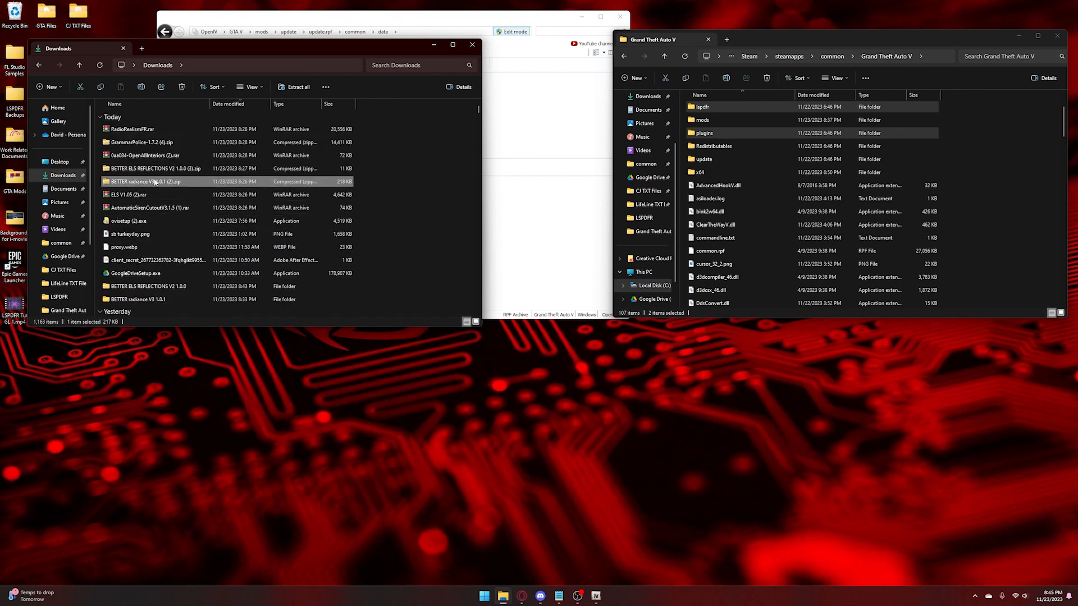
left_click(416, 178)
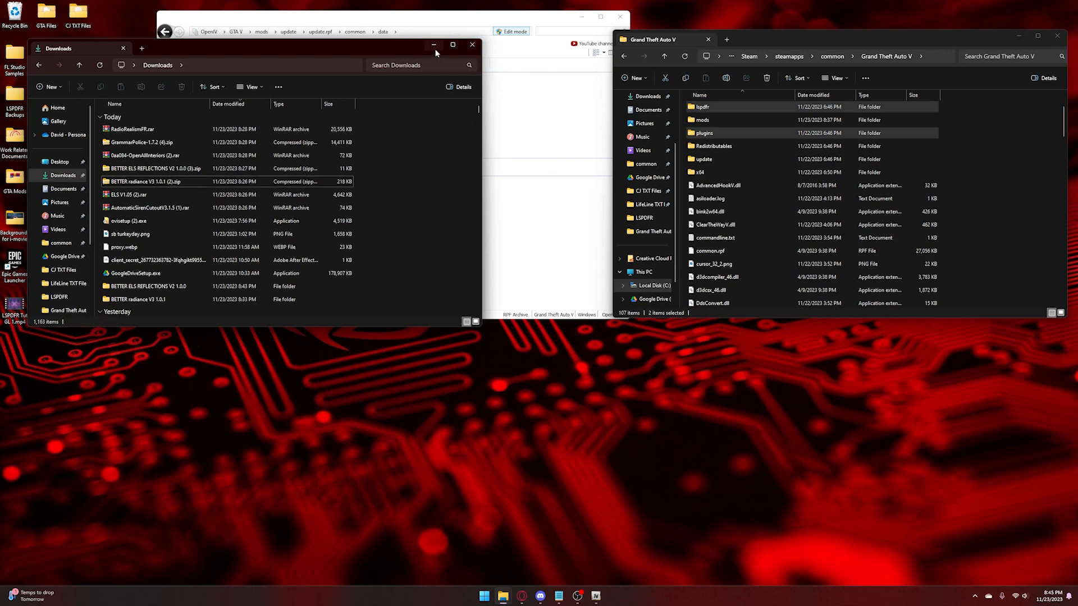
Close the Downloads and OpenIV windows, leaving the Grand Theft Auto V folder window open near the centre of the desktop
left_click(474, 50)
left_click_drag(868, 36, 561, 41)
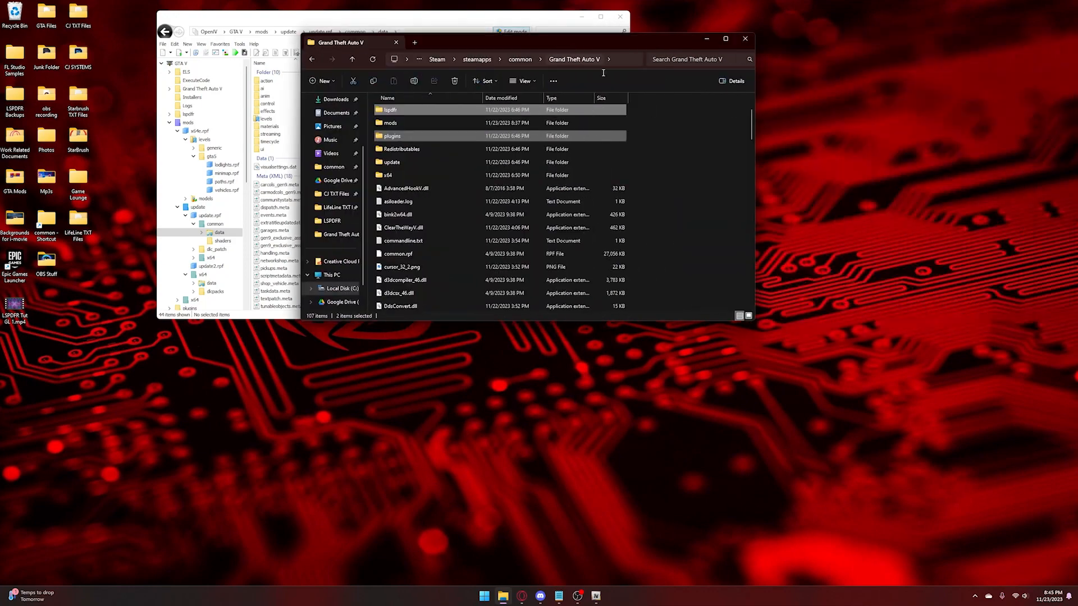
left_click(537, 23)
left_click(620, 16)
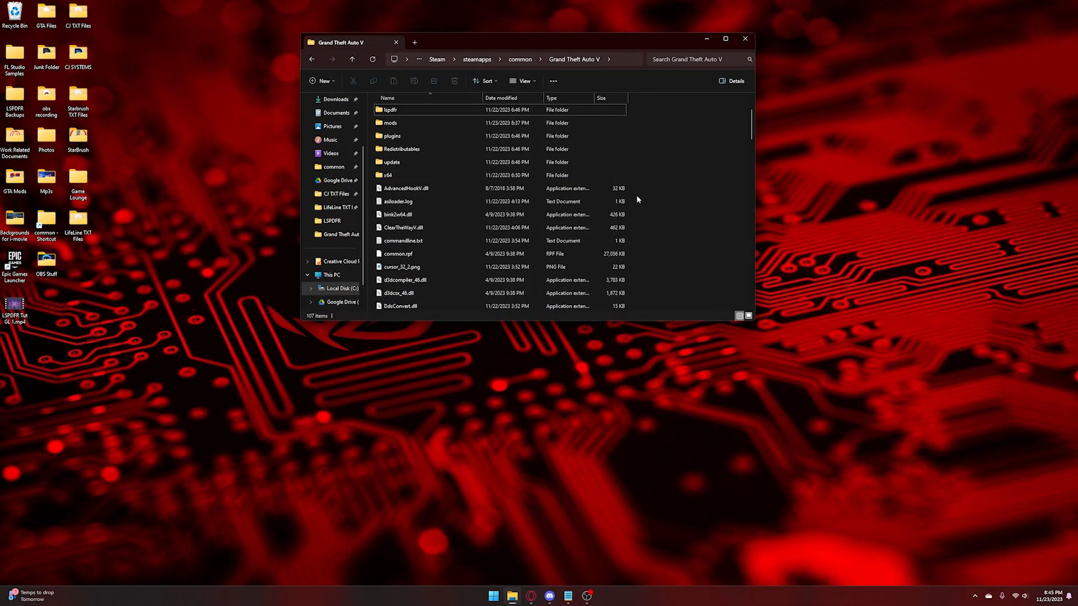
Launch RAGEPluginHook.exe from the Grand Theft Auto V folder and allow it to unblock IPT.Common.dll
scroll(595, 182, "down", 20)
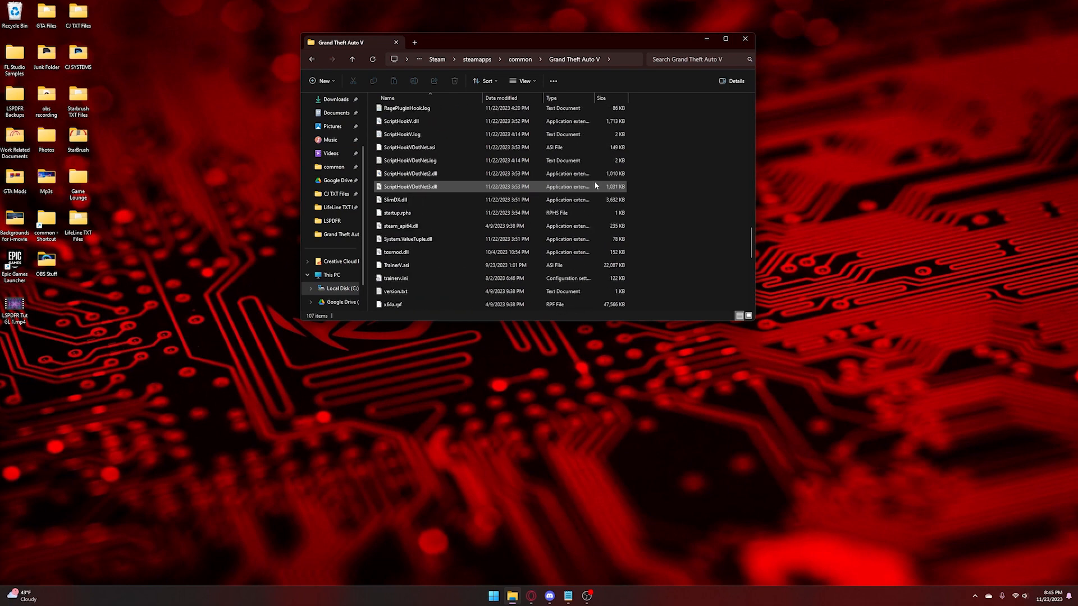
scroll(595, 185, "up", 4)
double_click(446, 227)
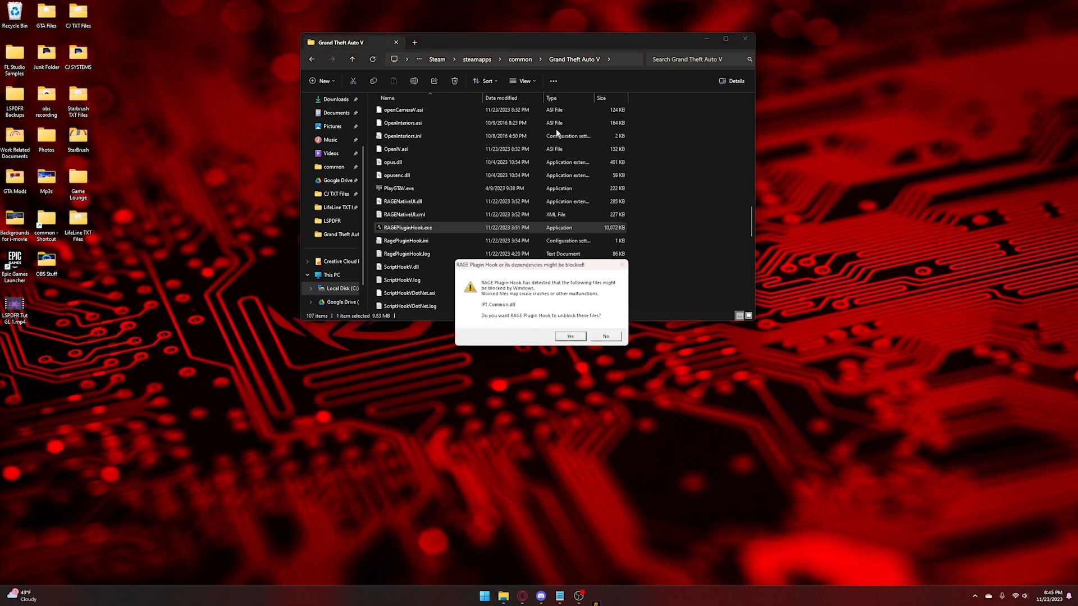
left_click(569, 336)
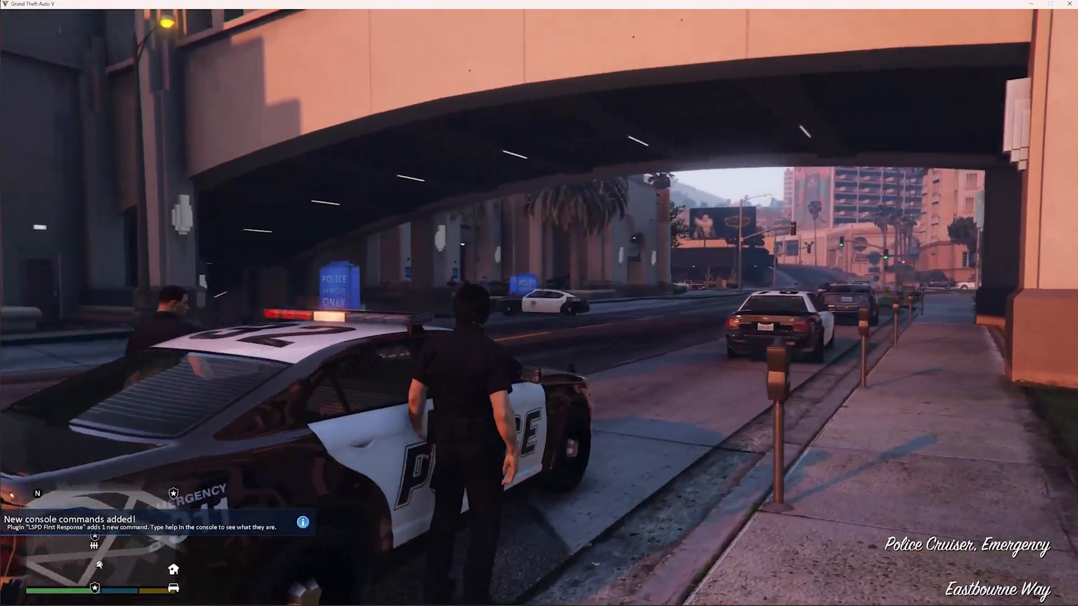
key("a")
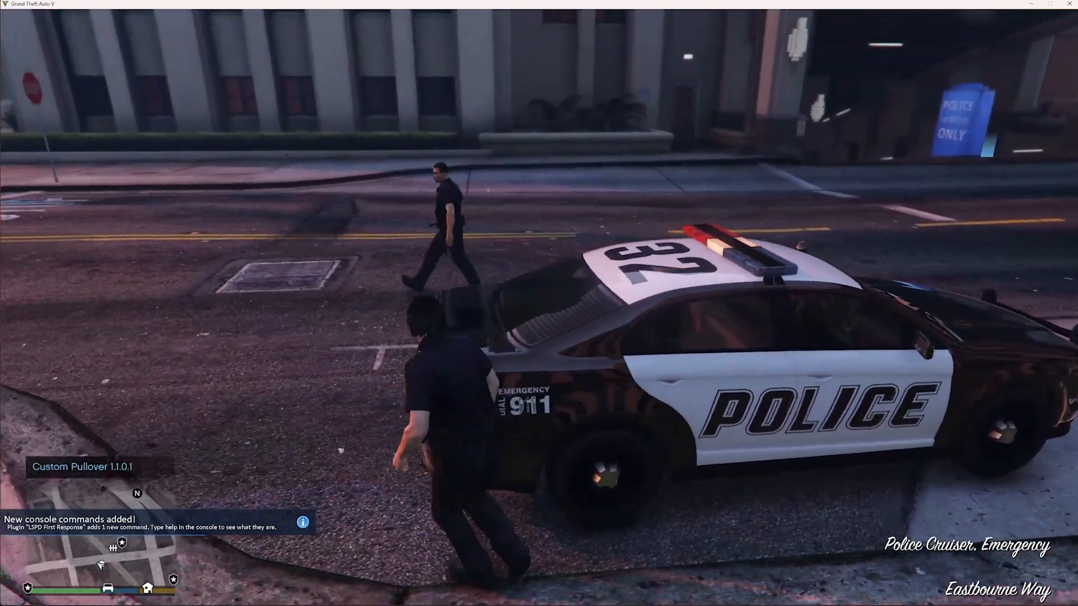
key("w")
key("f")
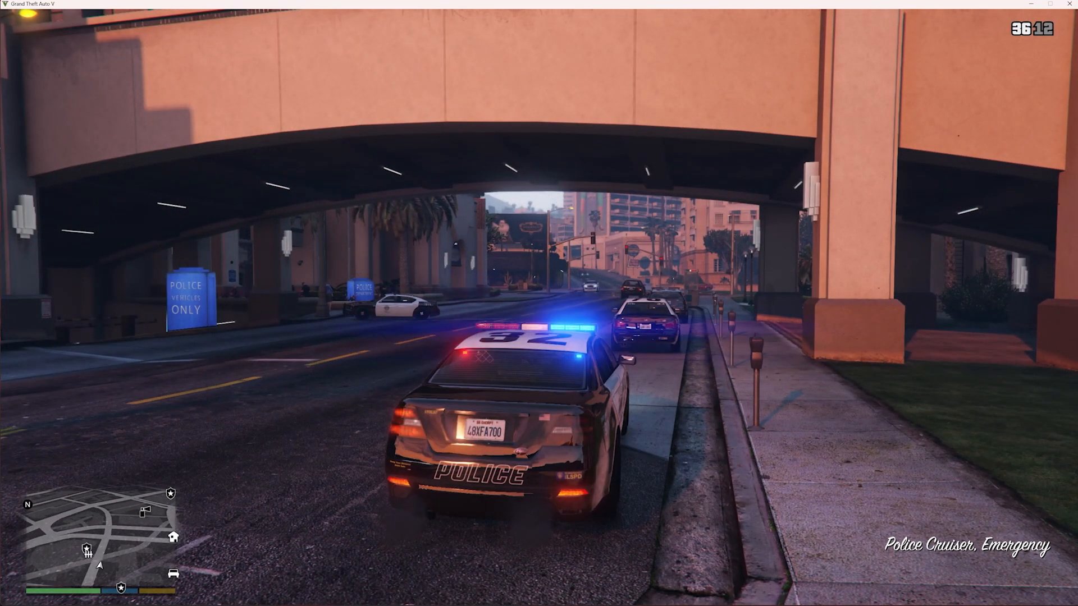
Pause Grand Theft Auto V and exit the game to the desktop
key("Escape")
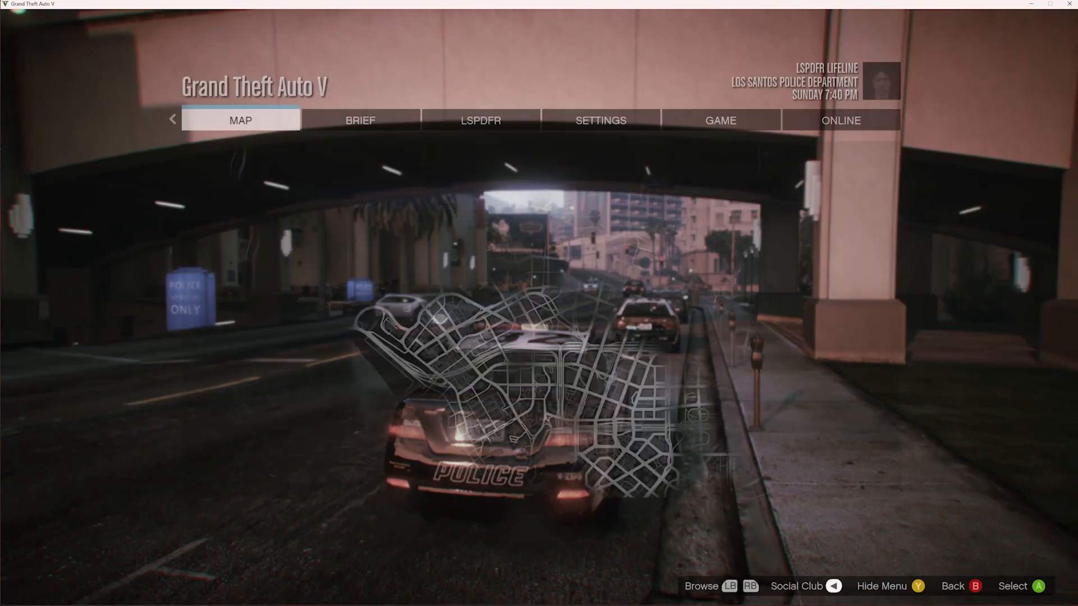
key("e")
key("e")
key("Return")
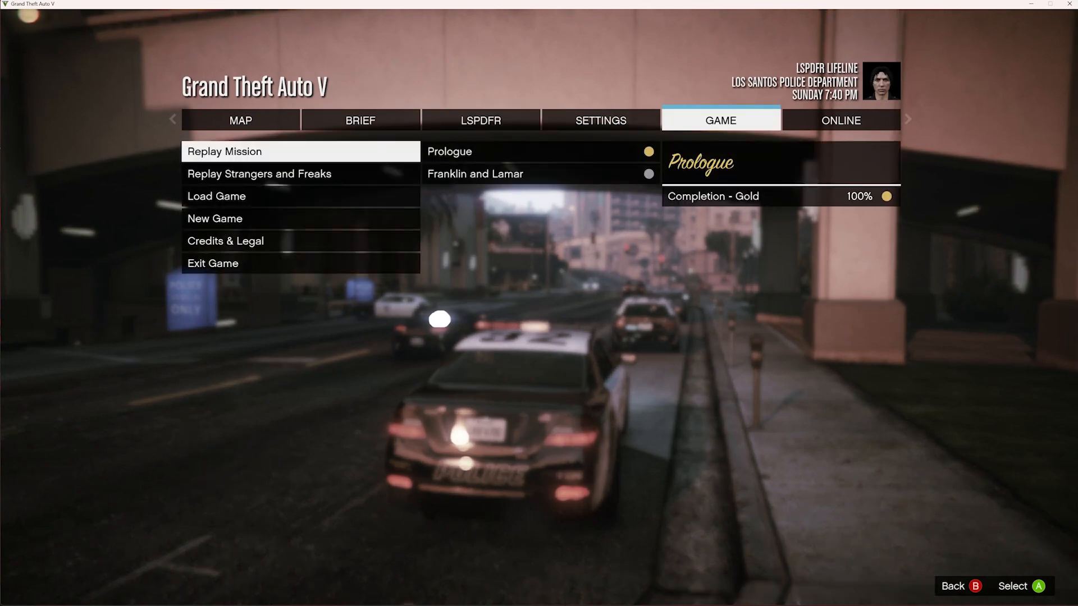
key("Up")
key("Return")
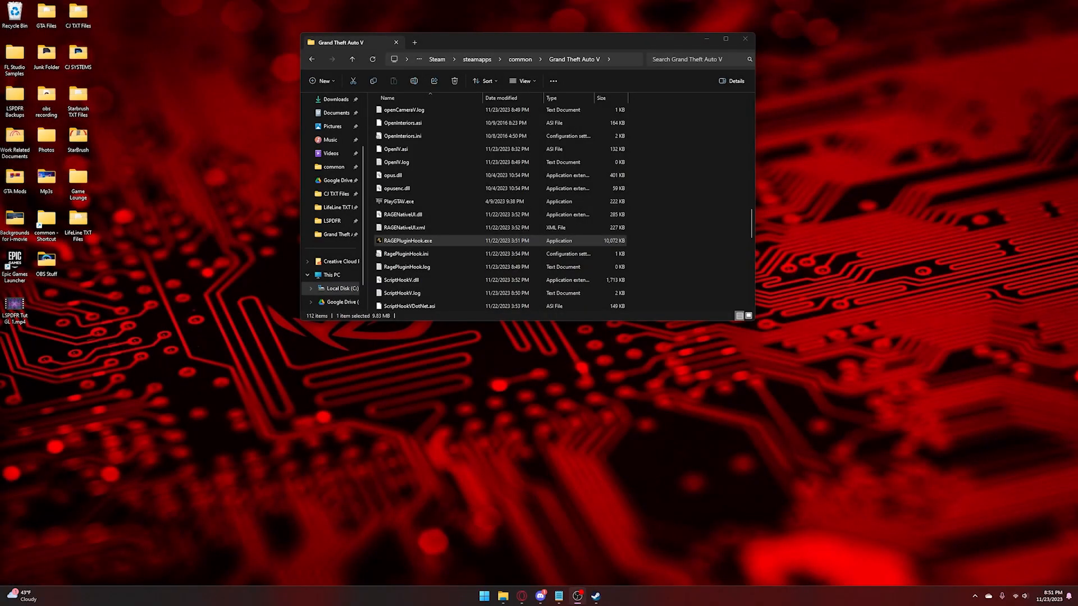
left_click(665, 197)
scroll(665, 199, "up", 10)
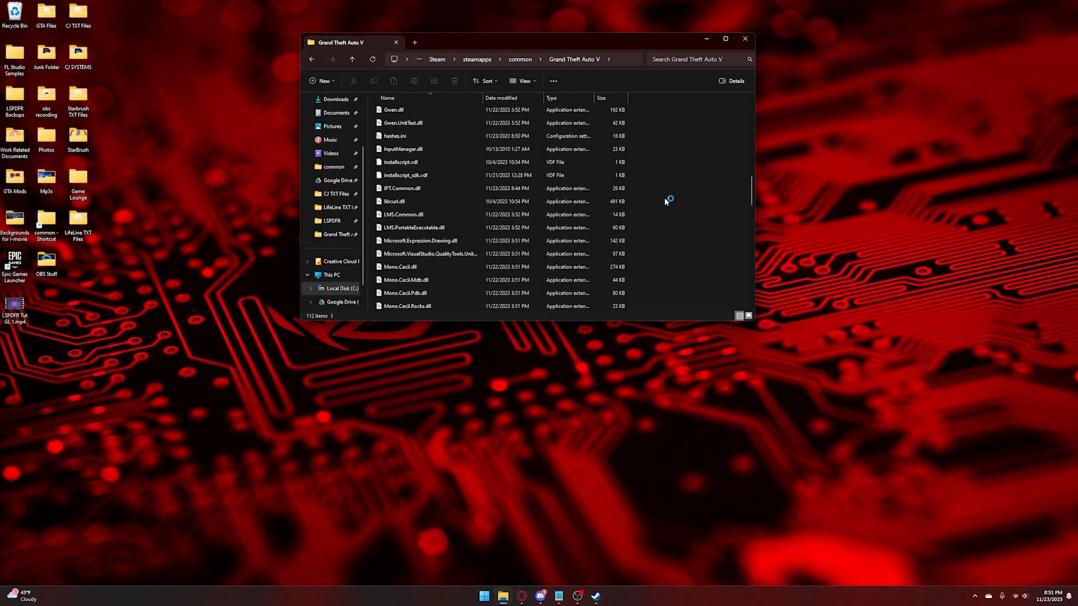
scroll(665, 198, "down", 15)
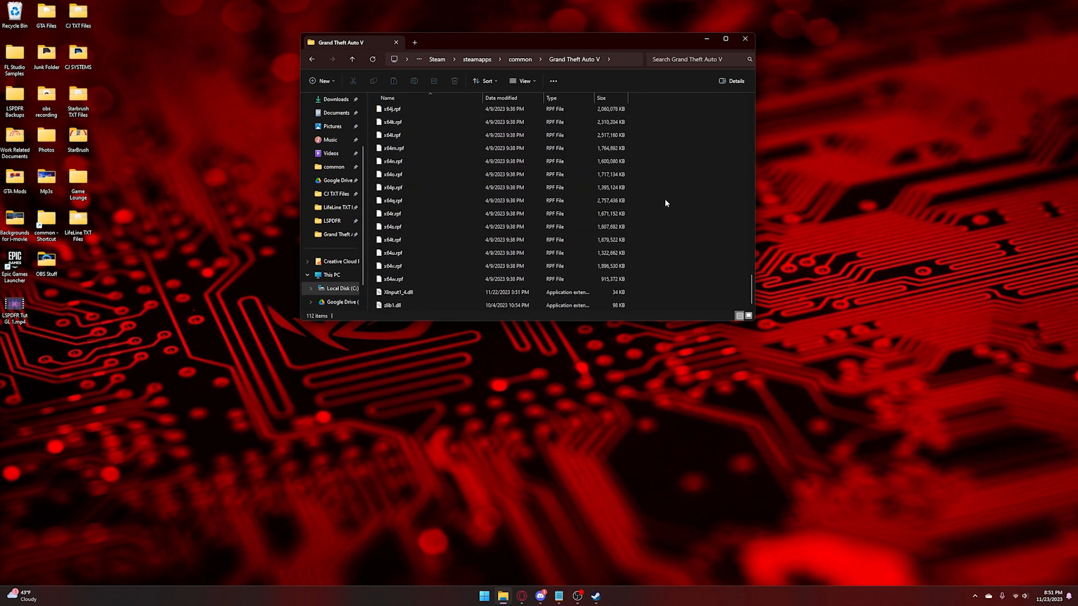
scroll(572, 244, "up", 8)
scroll(572, 247, "up", 8)
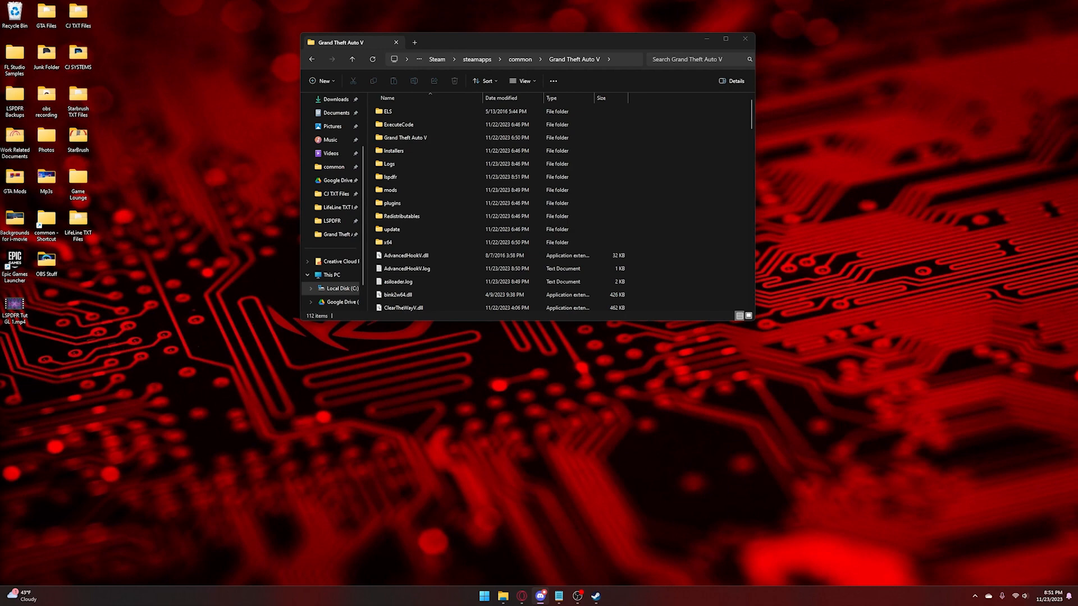
key("alt+Tab")
left_click(732, 164)
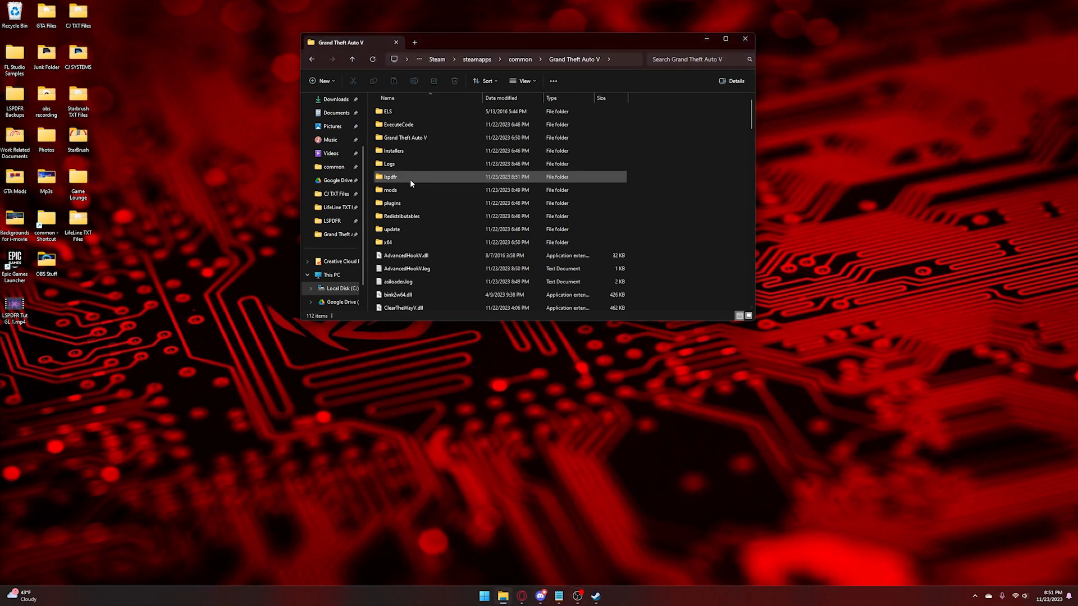
Switch to the Opera window showing the LSPD Feniex Lighting Police Upgrade Pack page on LCPDFR.com
mouse_move(523, 596)
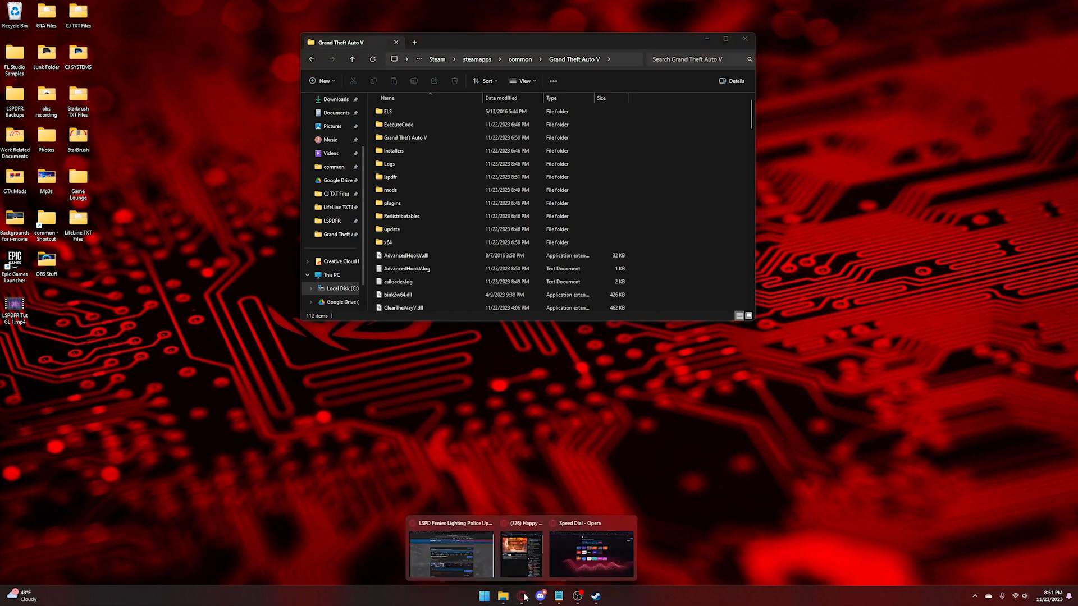
left_click(469, 542)
left_click(118, 183)
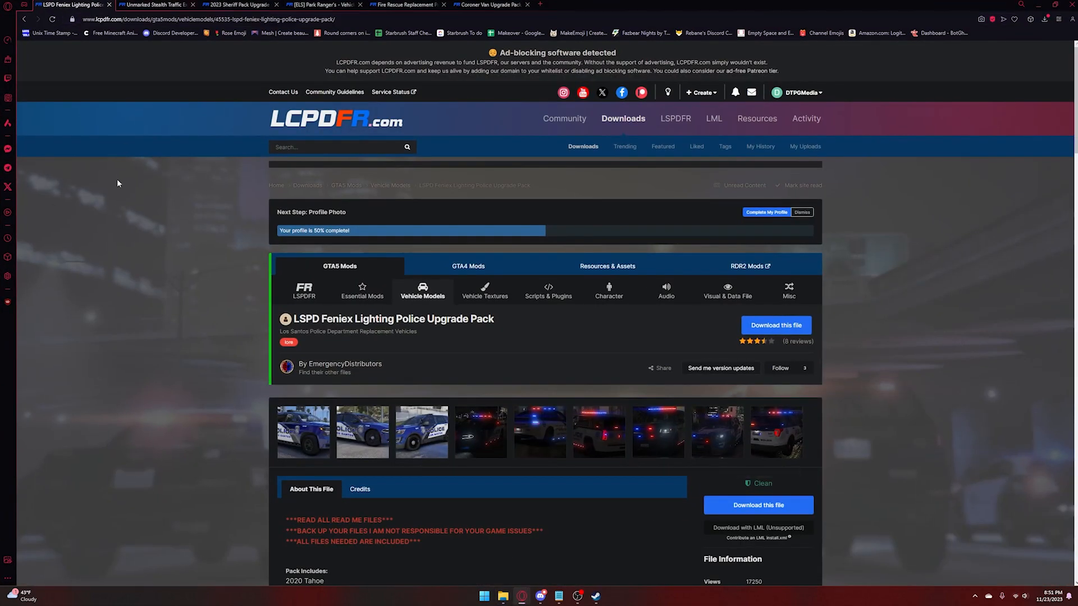
scroll(243, 295, "down", 2)
scroll(250, 300, "up", 2)
View the preview images of the LSPD Feniex Lighting Police Upgrade Pack and download the pack
left_click(292, 421)
key("Right")
key("Right")
key("Right")
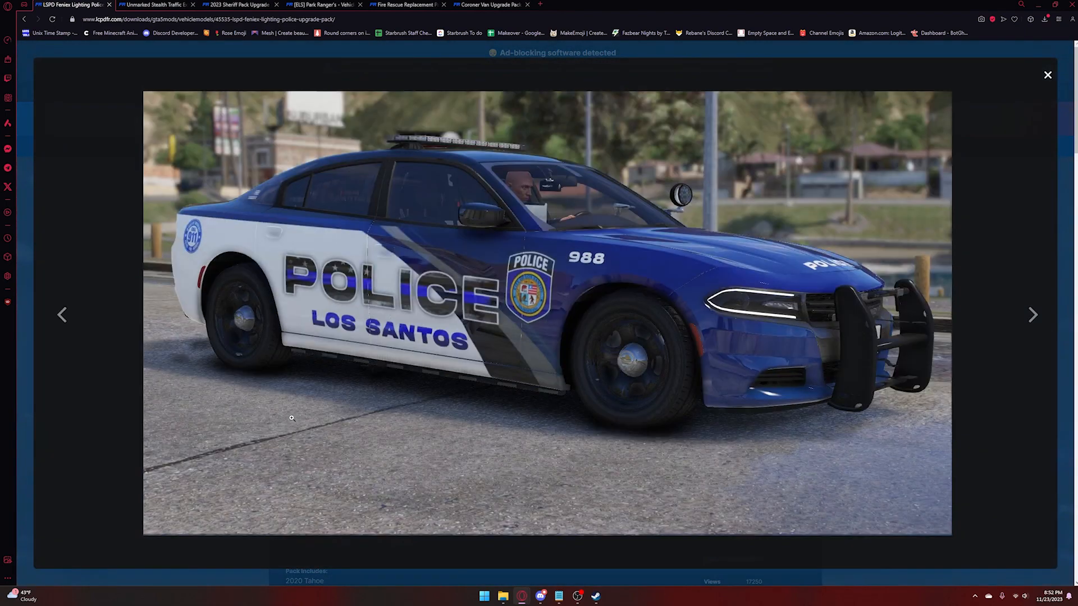
key("Right")
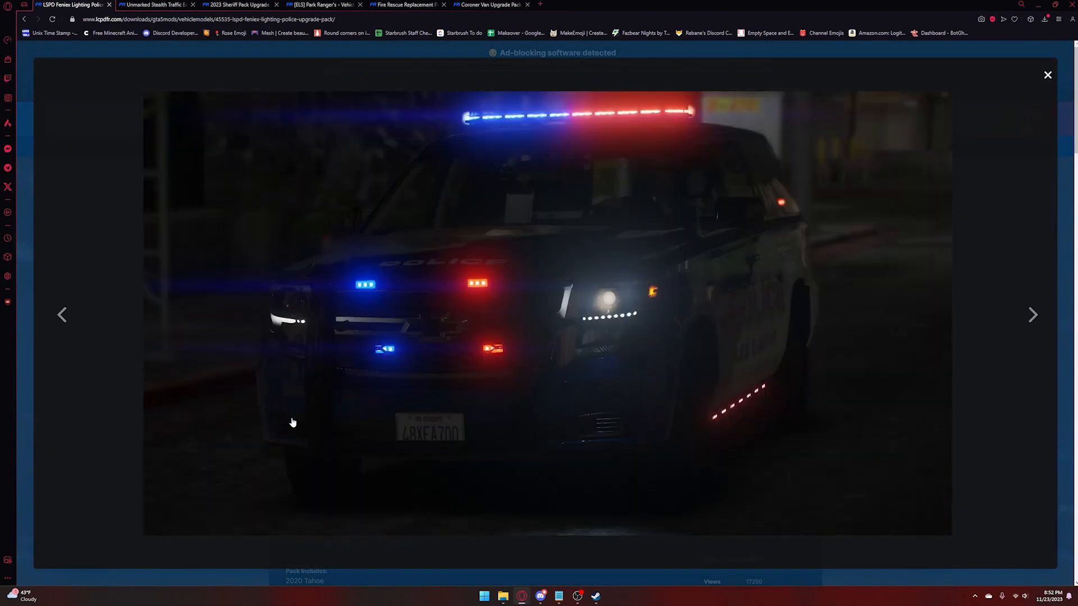
key("Escape")
left_click(747, 325)
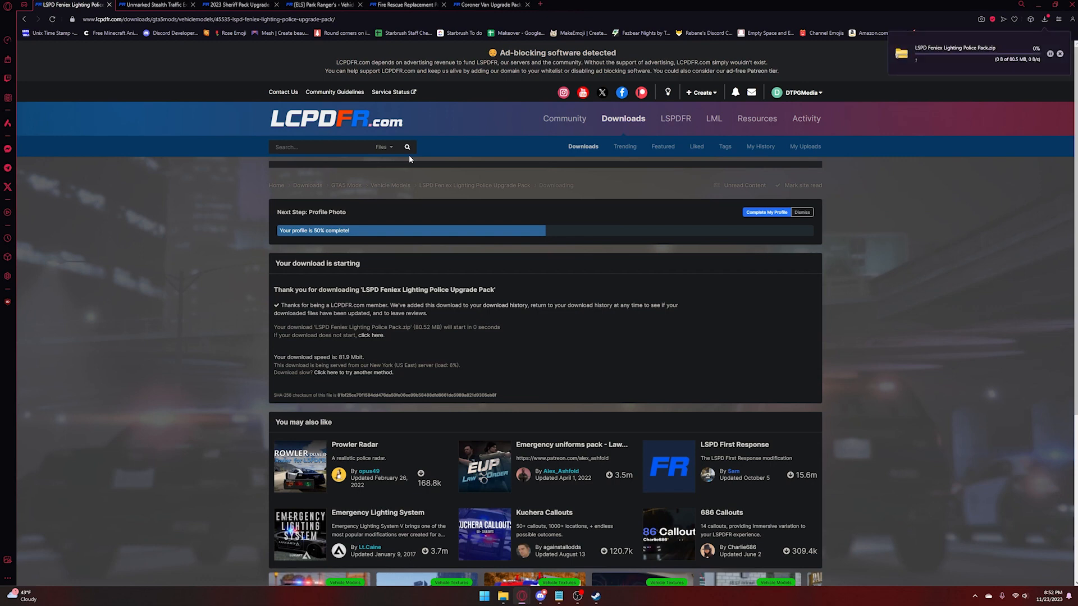
Download the Unmarked Stealth Traffic Explorer and the 2023 Sheriff Pack Upgrade (2023 Models) from their open LCPDFR.com pages
left_click(161, 5)
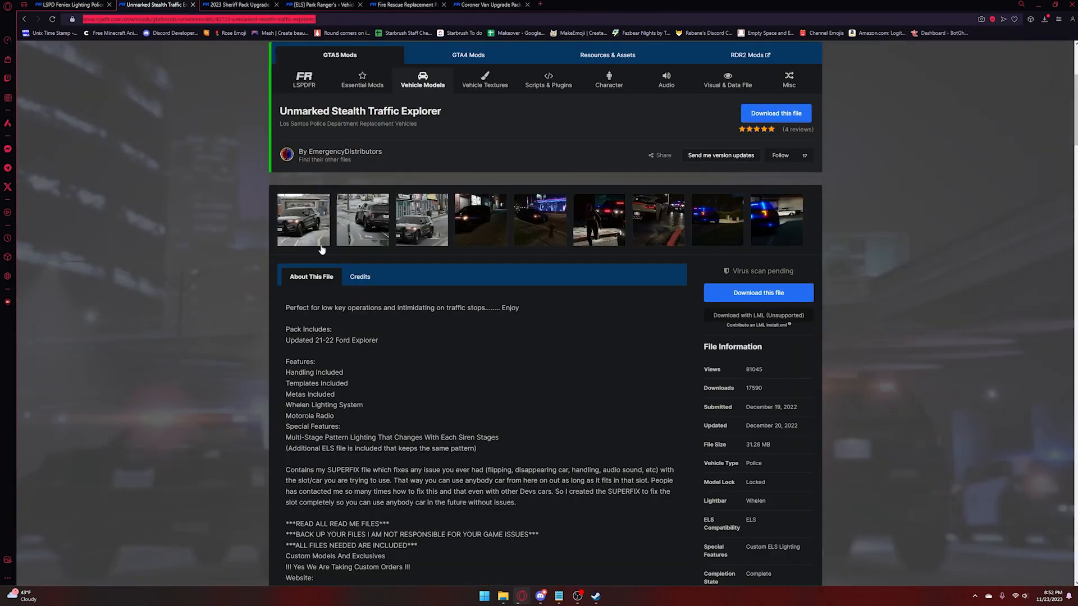
scroll(393, 318, "up", 3)
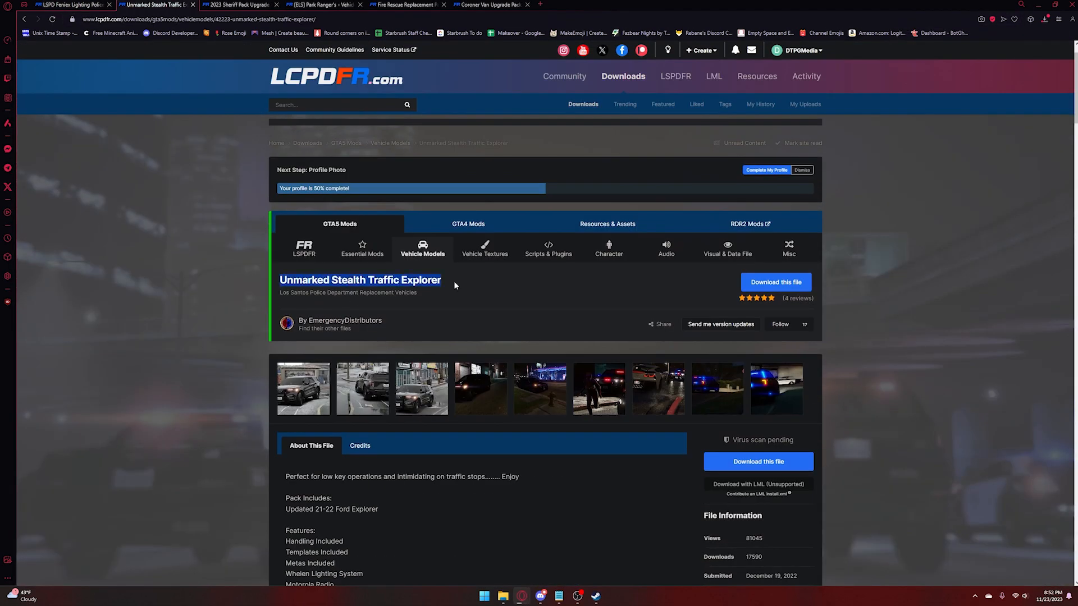
left_click(757, 289)
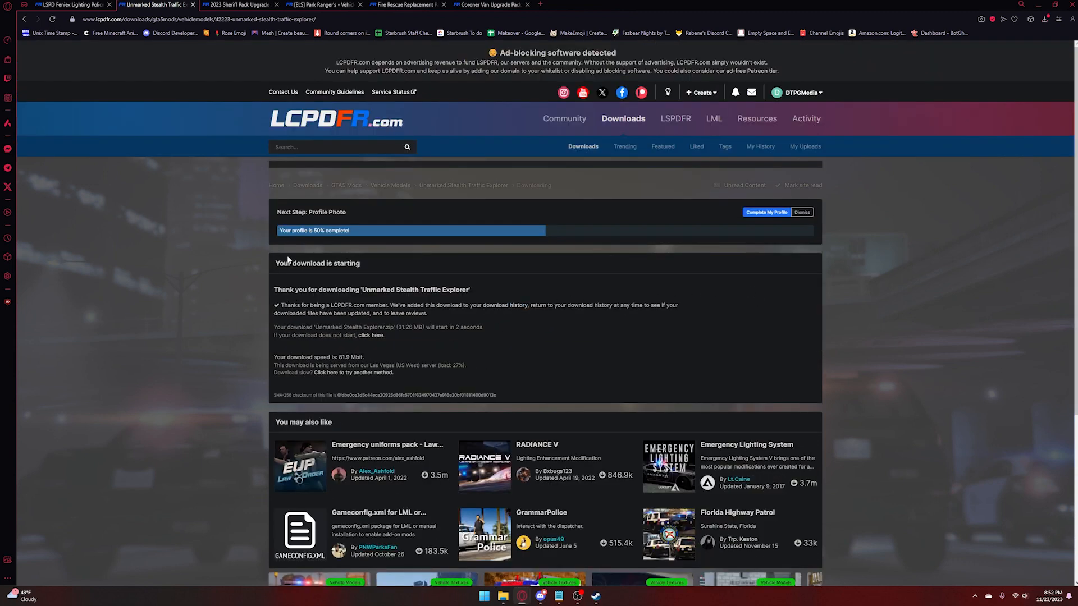
left_click(220, 3)
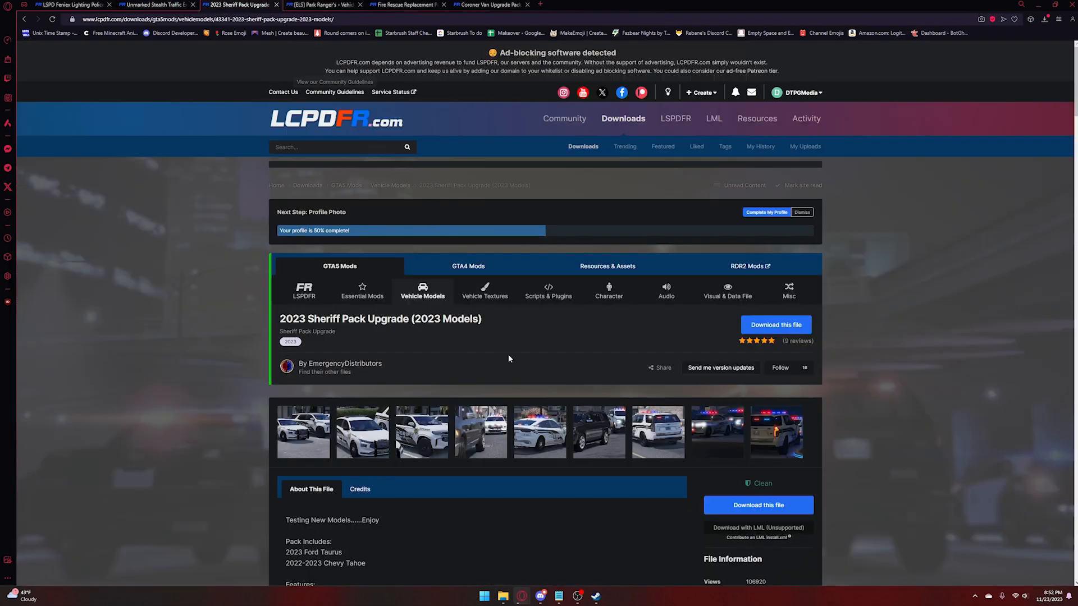
left_click(776, 325)
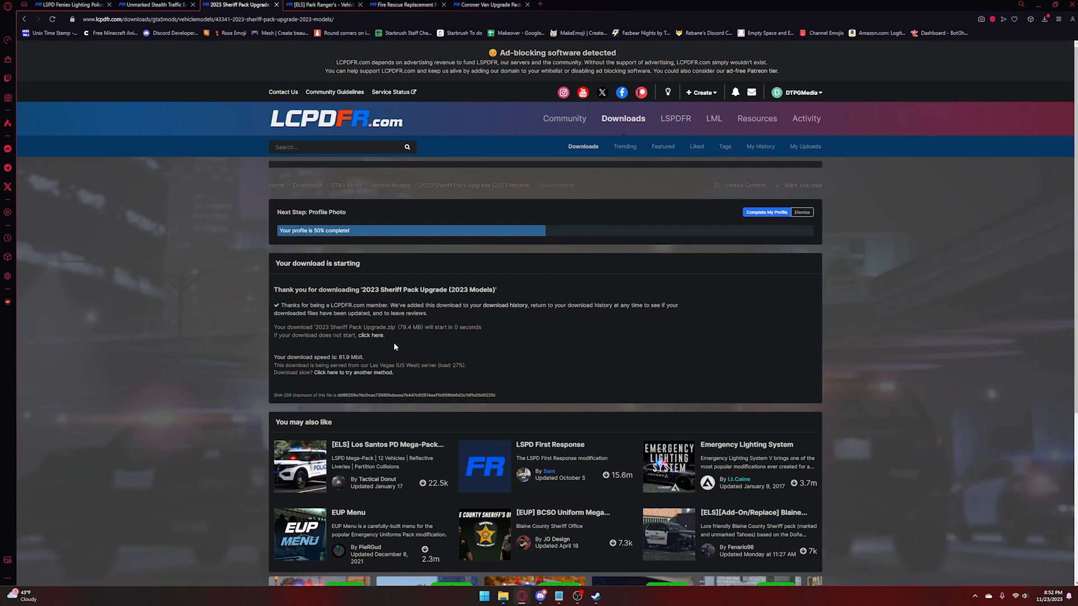
View a preview image of the [ELS] Park Ranger's vehicle pack and download the pack
key("ctrl+Tab")
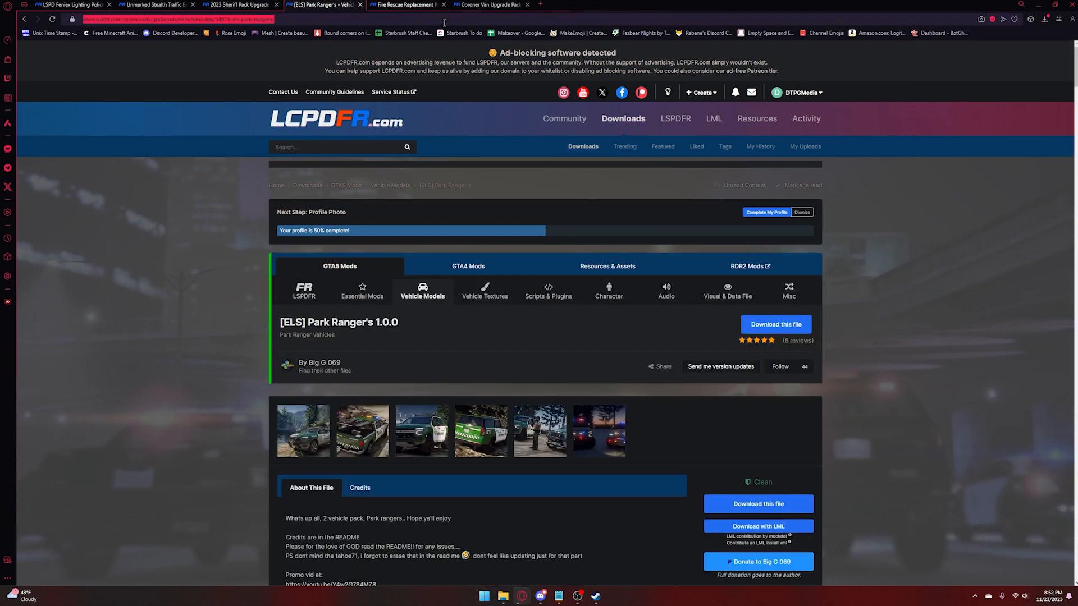
left_click(418, 438)
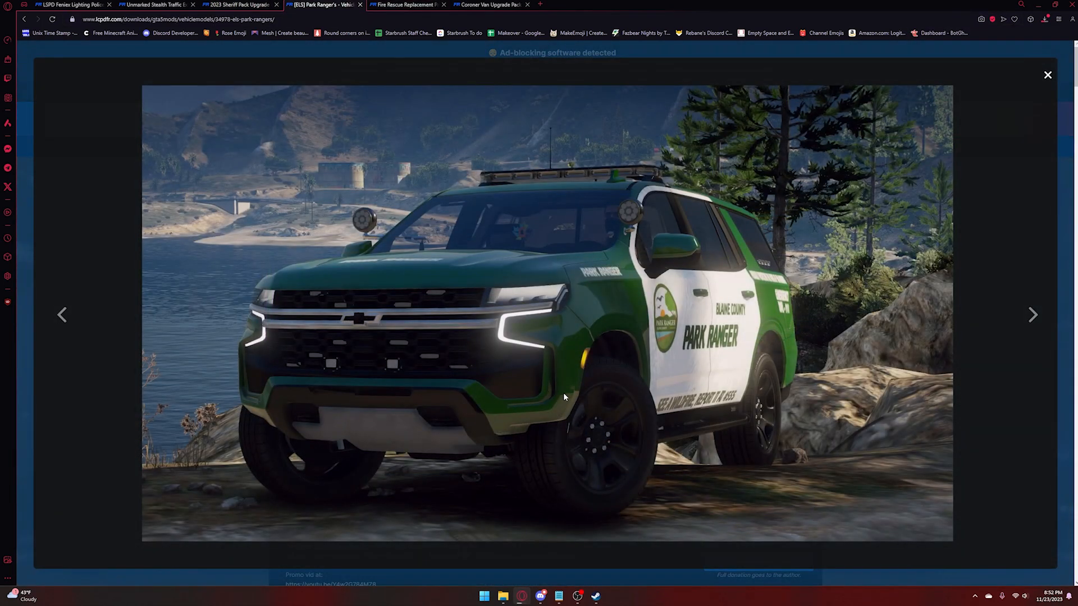
key("Escape")
left_click(776, 324)
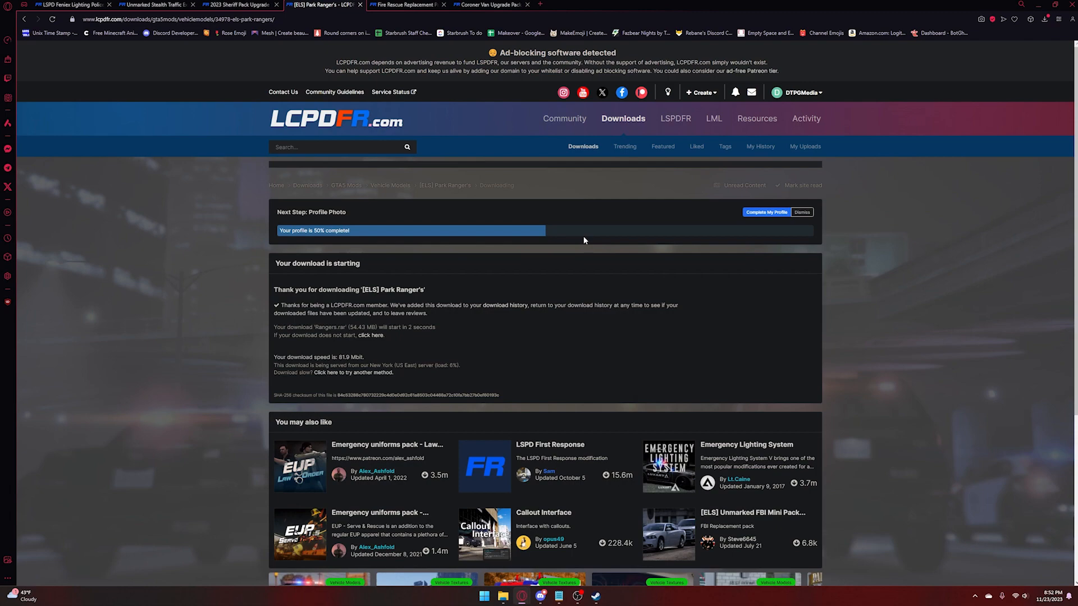
View preview images of the Fire Rescue Replacement Pack (Los Santos County & Blaine County) and download the pack
left_click(407, 4)
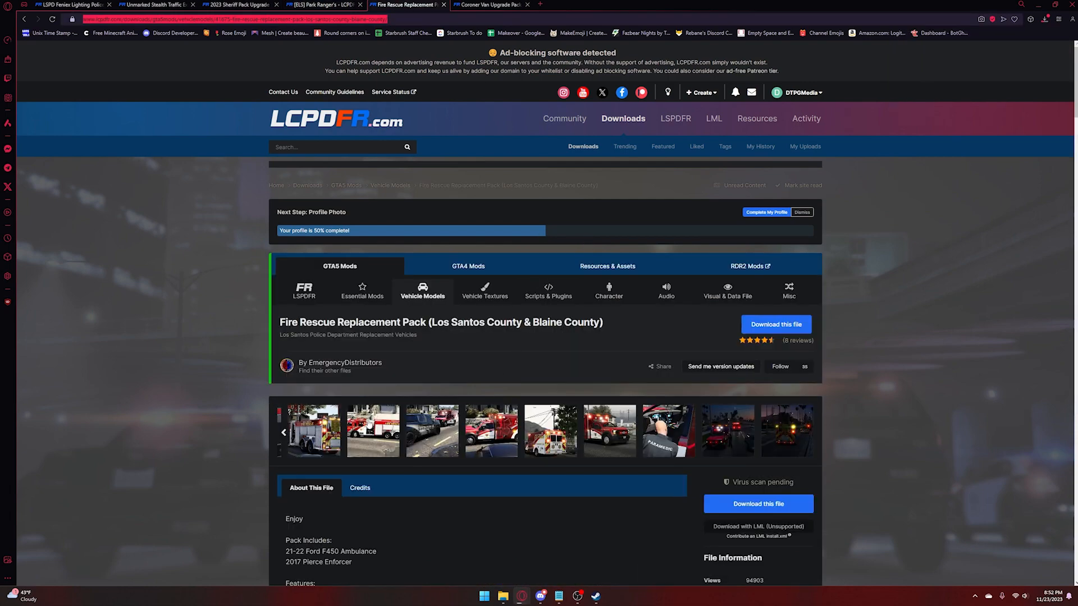
left_click(371, 425)
key("Escape")
left_click(490, 428)
key("Escape")
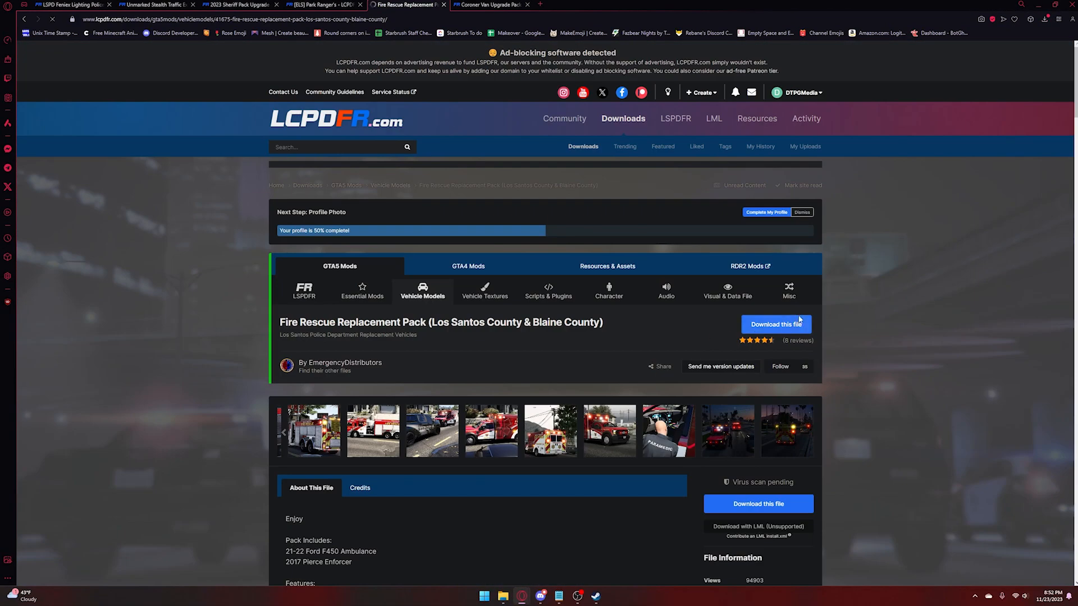
left_click(786, 325)
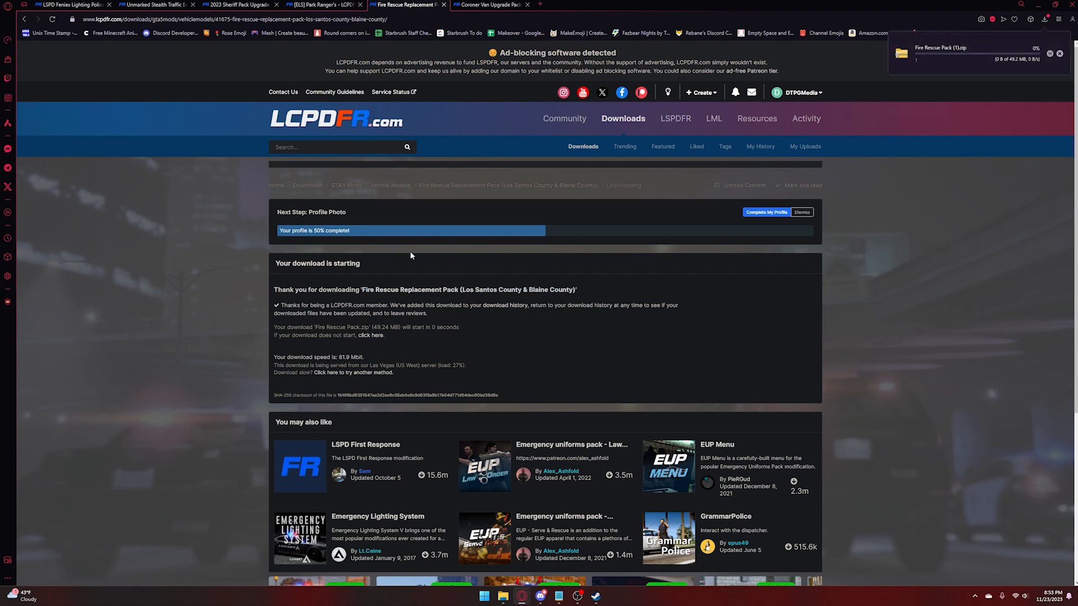
View a preview image of the Coroner Van Upgrade Pack and download the pack
key("ctrl+Tab")
left_click(483, 455)
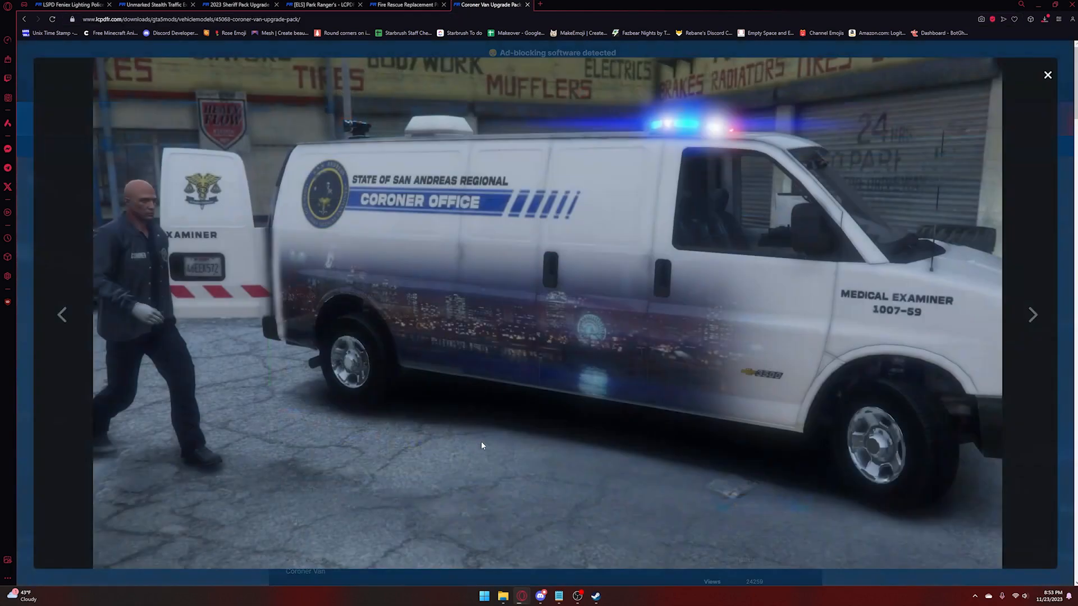
key("Escape")
left_click(765, 333)
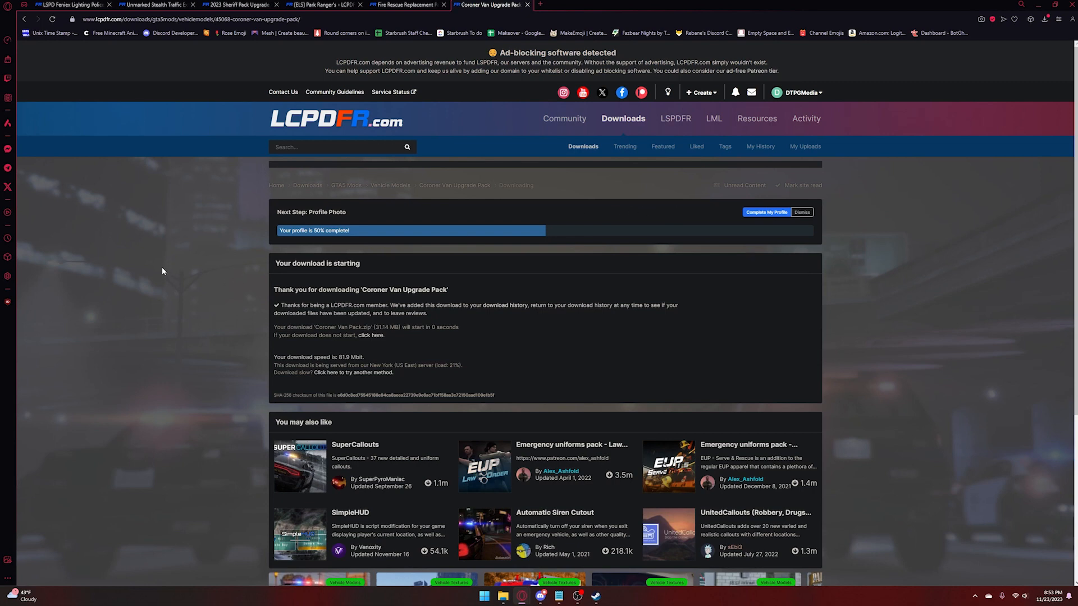
Minimize the browser, launch OpenIV for Grand Theft Auto V on Windows, and place its window beside the Grand Theft Auto V folder
left_click(1037, 3)
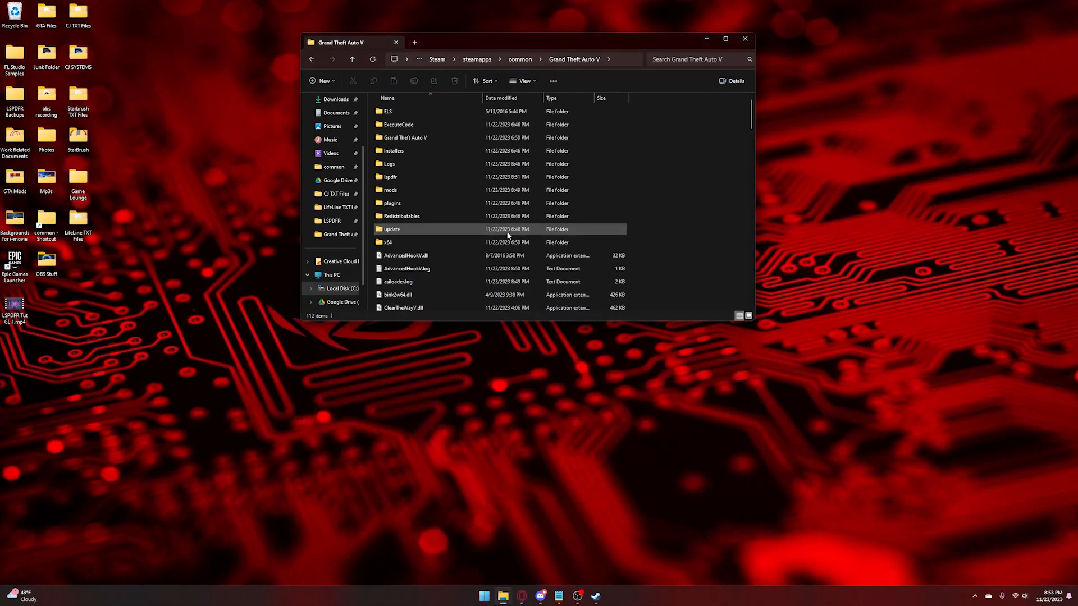
left_click_drag(549, 45, 862, 62)
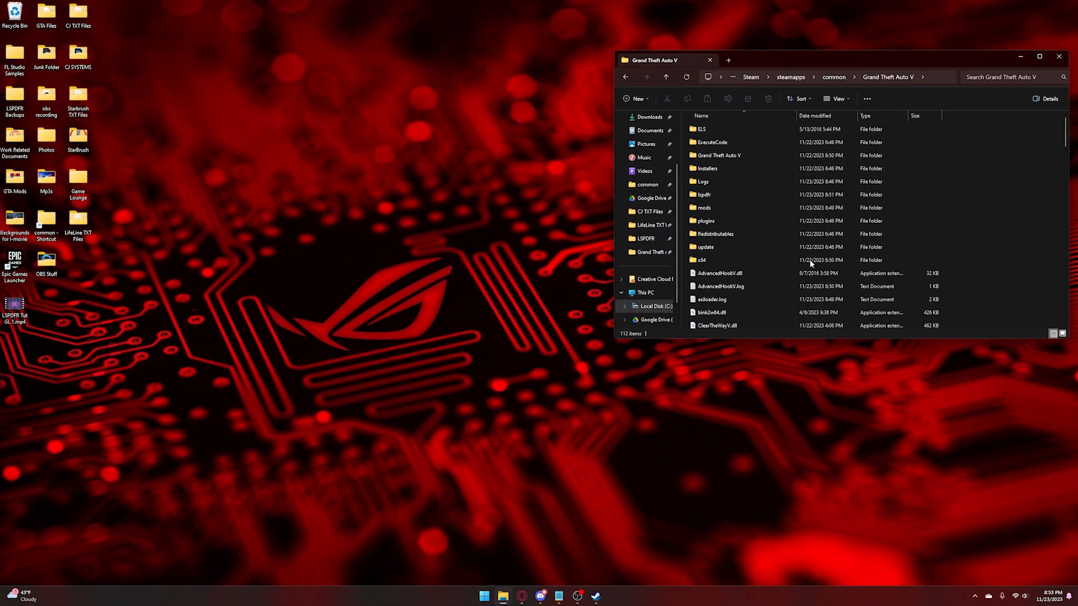
key("super")
type("openiv")
key("Return")
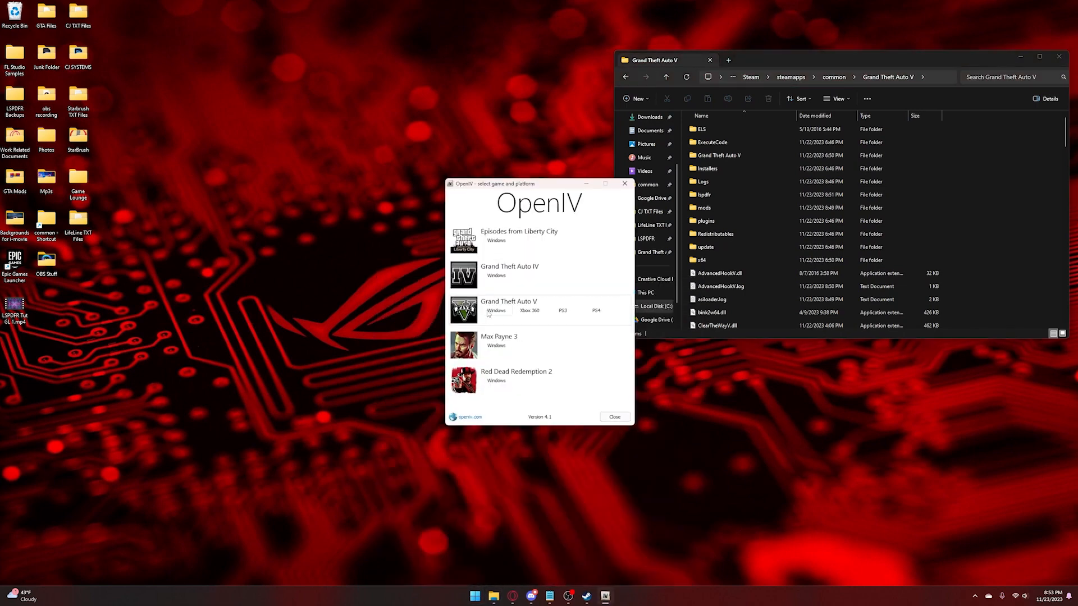
left_click(488, 312)
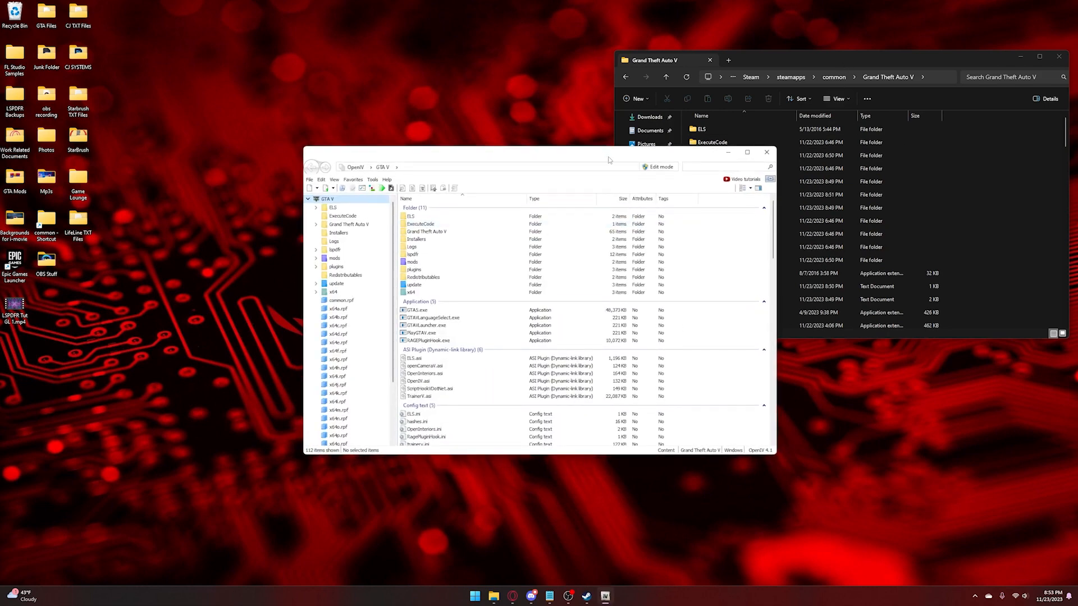
left_click_drag(388, 150, 291, 97)
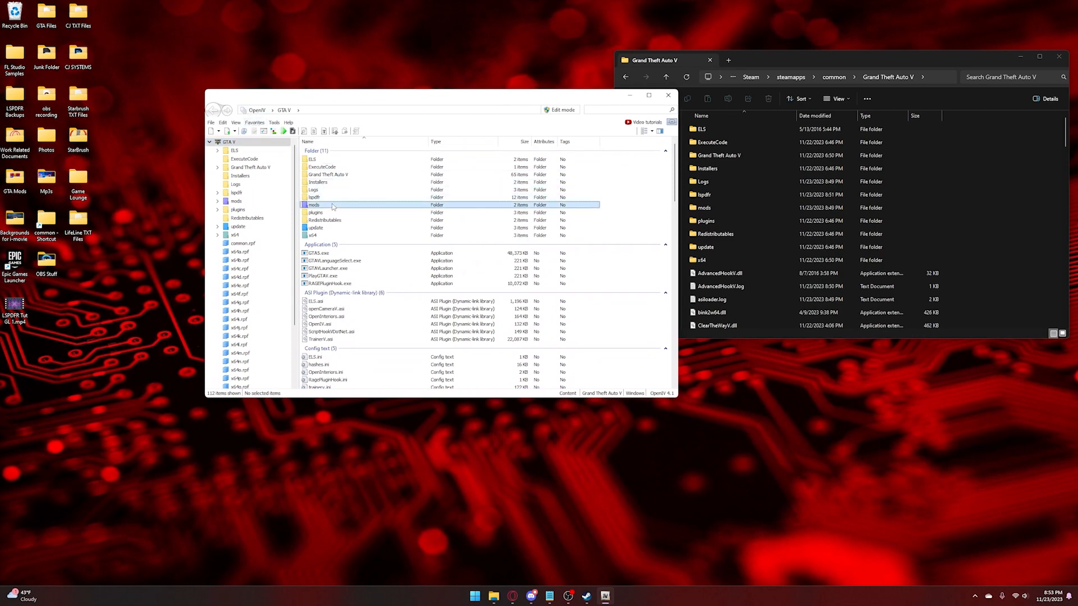
Open update.rpf in the mods/update folder and enable Edit mode in OpenIV
double_click(314, 206)
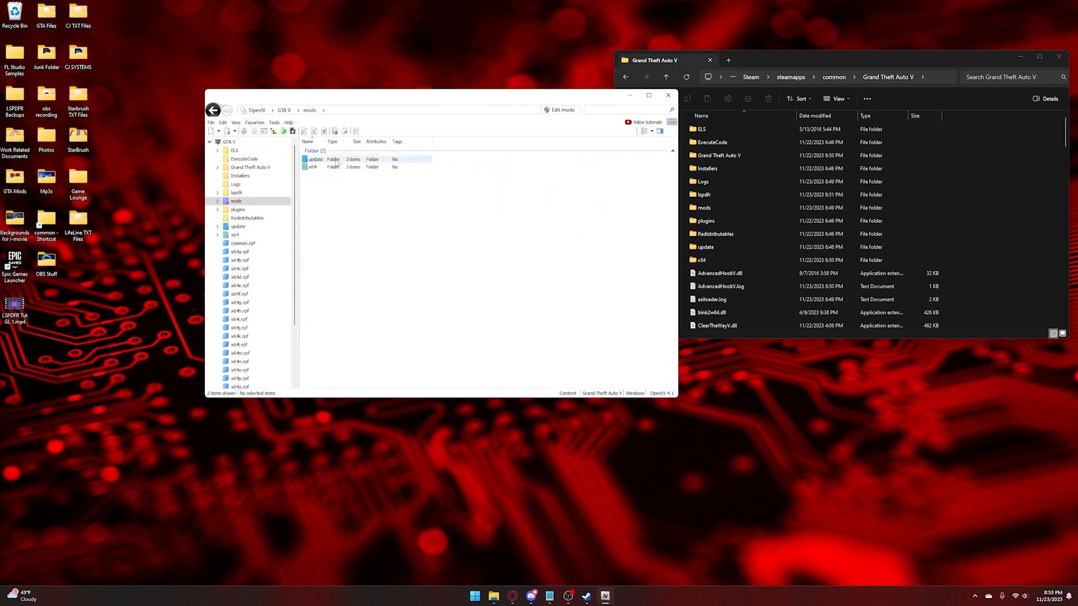
double_click(337, 160)
double_click(334, 178)
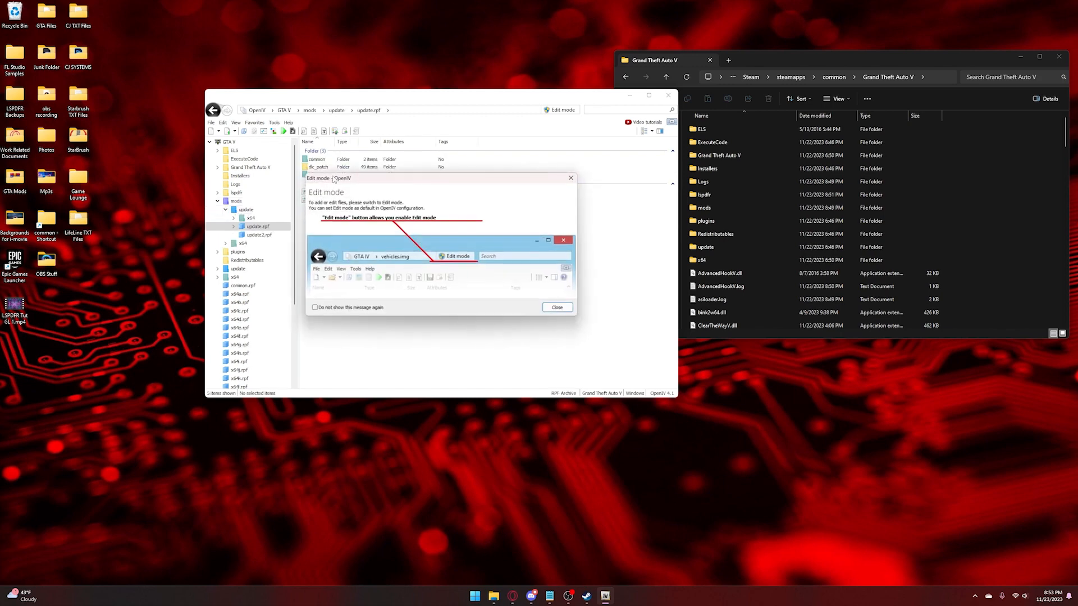
left_click(556, 308)
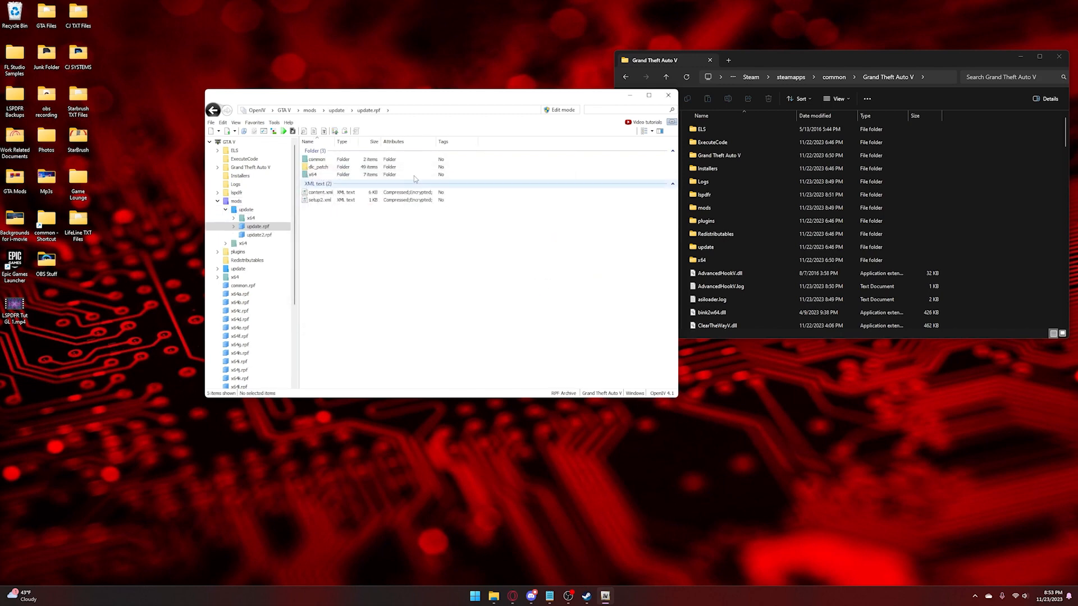
left_click(559, 110)
left_click(568, 325)
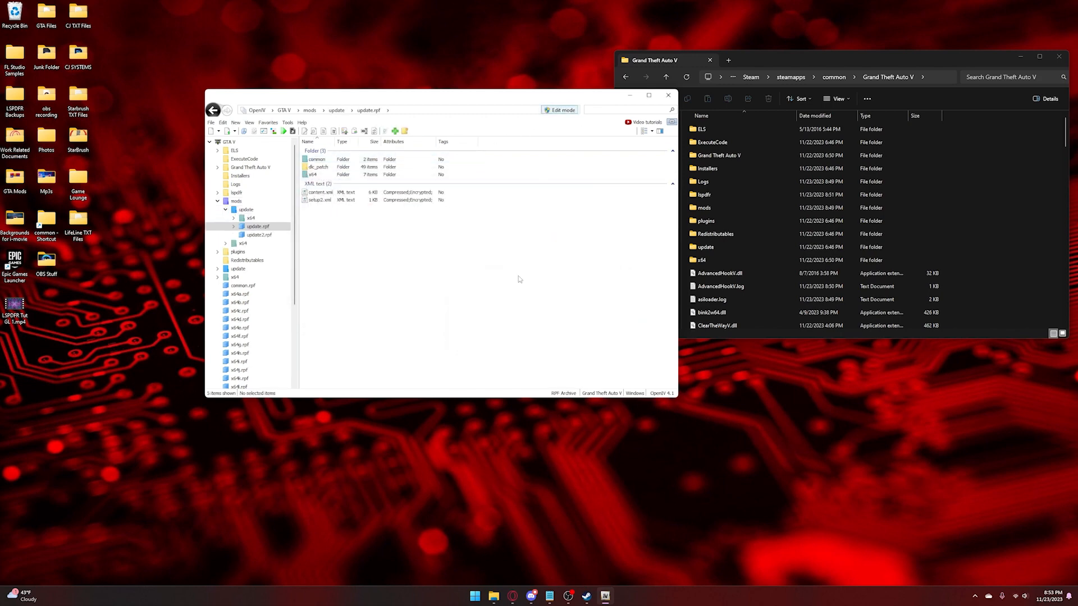
double_click(318, 160)
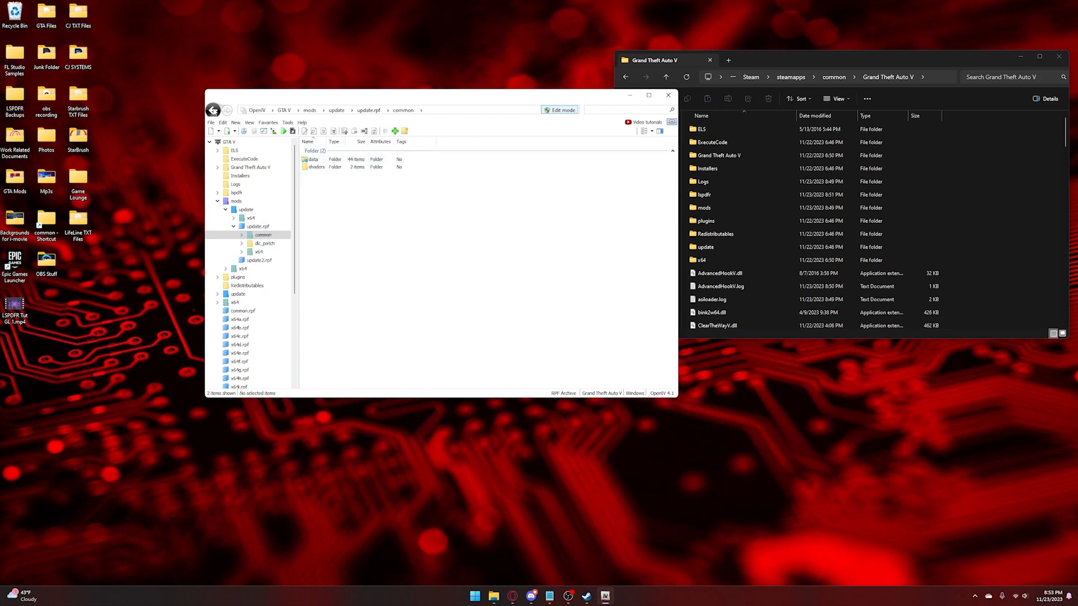
left_click(213, 110)
double_click(318, 167)
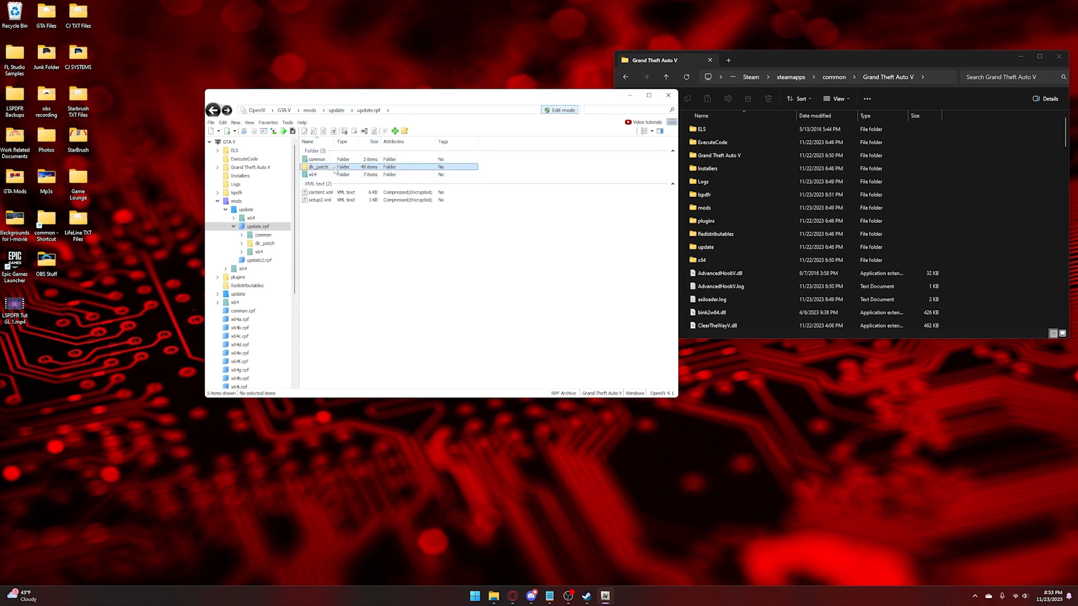
left_click(213, 110)
left_click(213, 110)
double_click(341, 160)
double_click(343, 167)
scroll(373, 217, "down", 10)
left_click(311, 111)
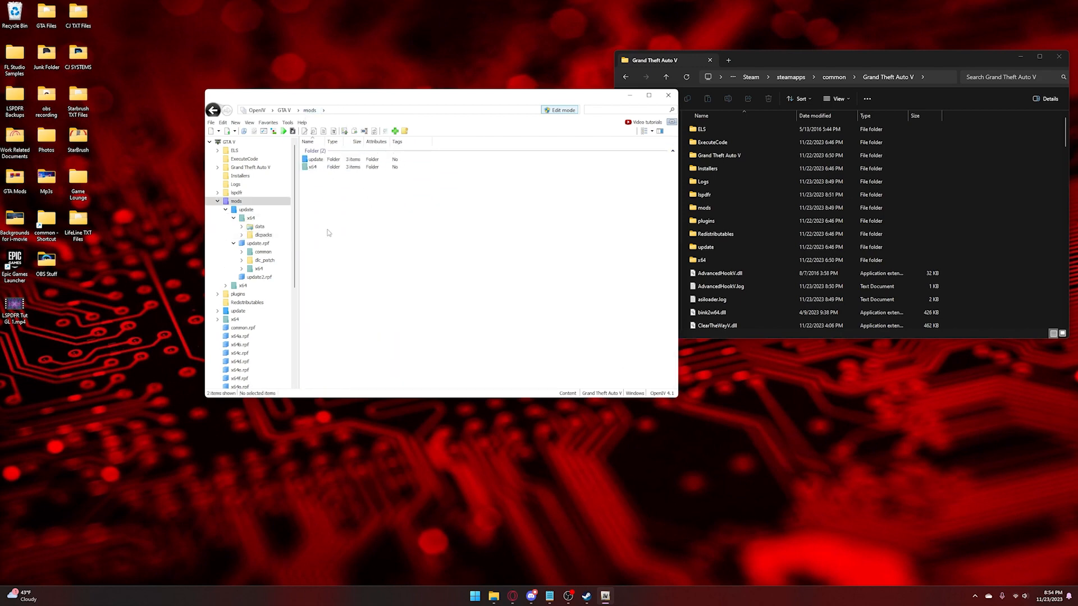
Open dlc.rpf in mods/update/x64/dlcpacks/patchday20ng and move the OpenIV window clear of the File Explorer window
double_click(330, 160)
double_click(333, 160)
double_click(337, 167)
scroll(368, 246, "down", 5)
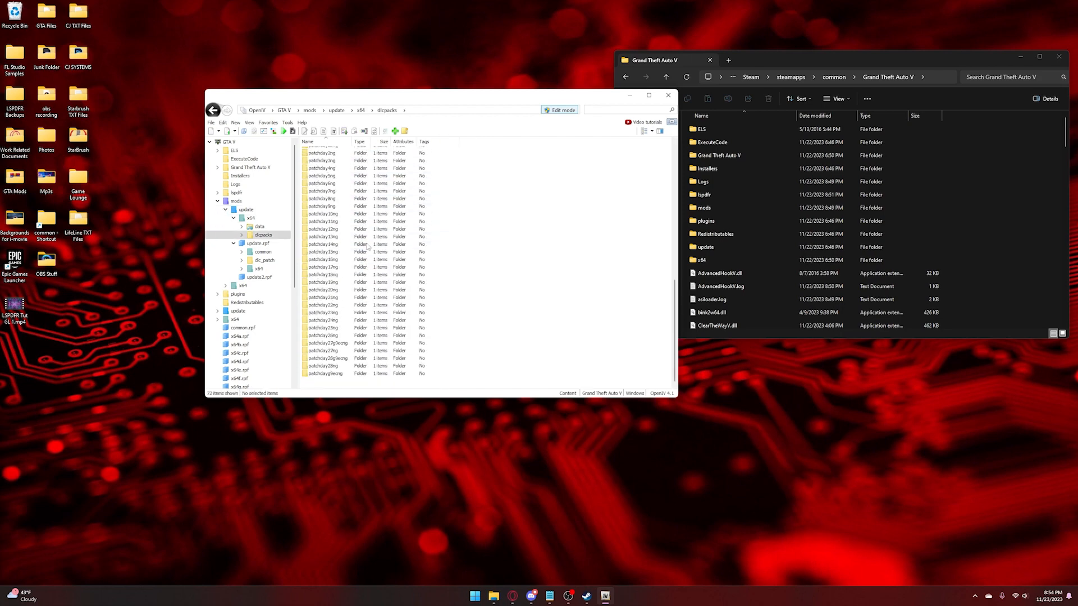
double_click(331, 291)
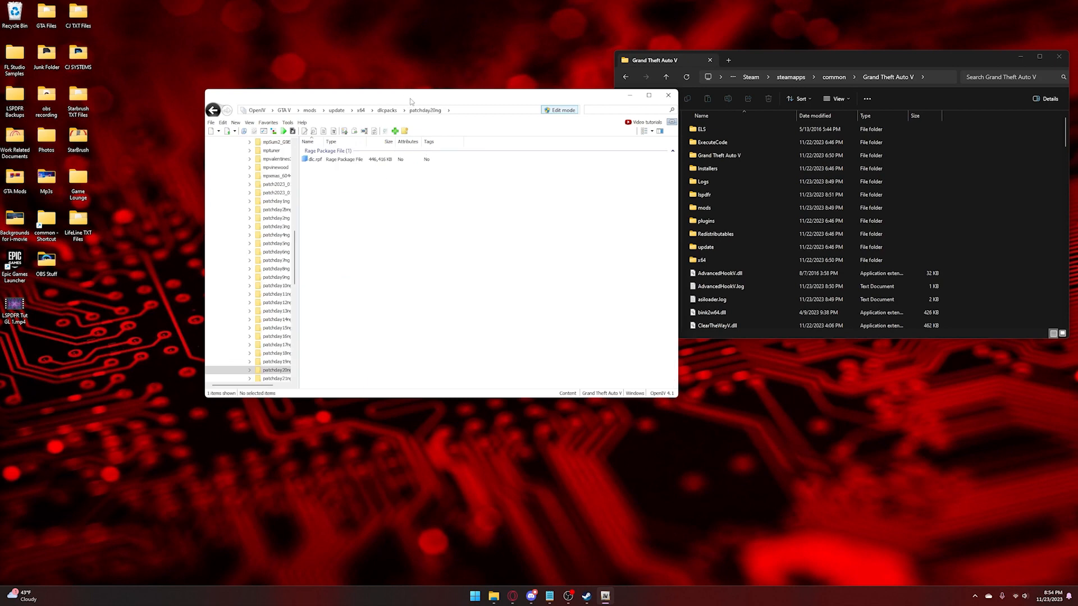
left_click_drag(410, 102, 297, 59)
double_click(250, 118)
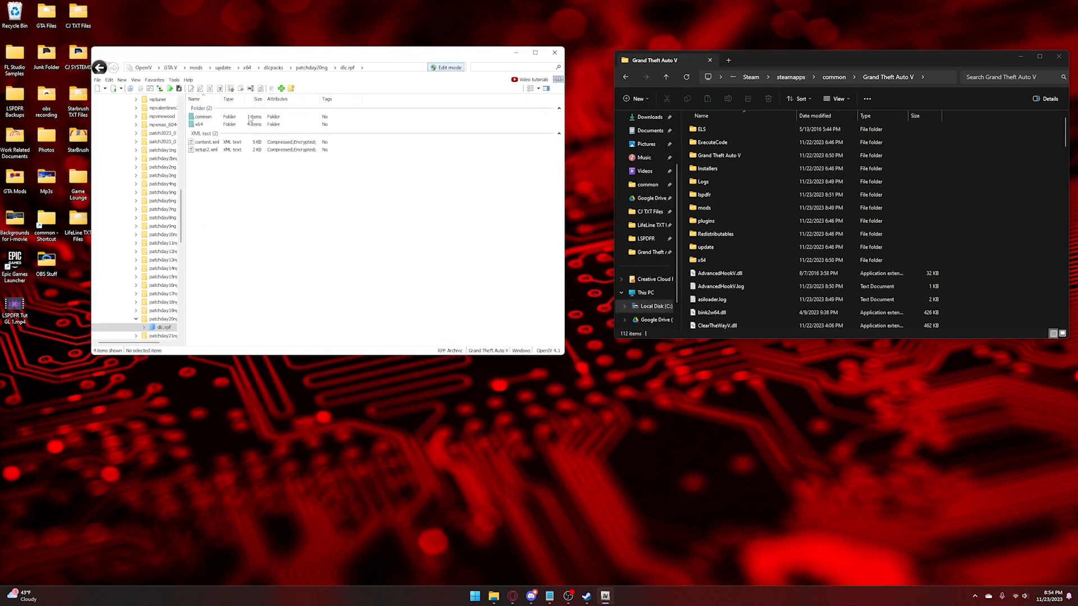
Look inside the common and x64 folders of patchday20ng's dlc.rpf, and return to the patchday20ng folder
double_click(245, 117)
double_click(247, 117)
left_click(104, 69)
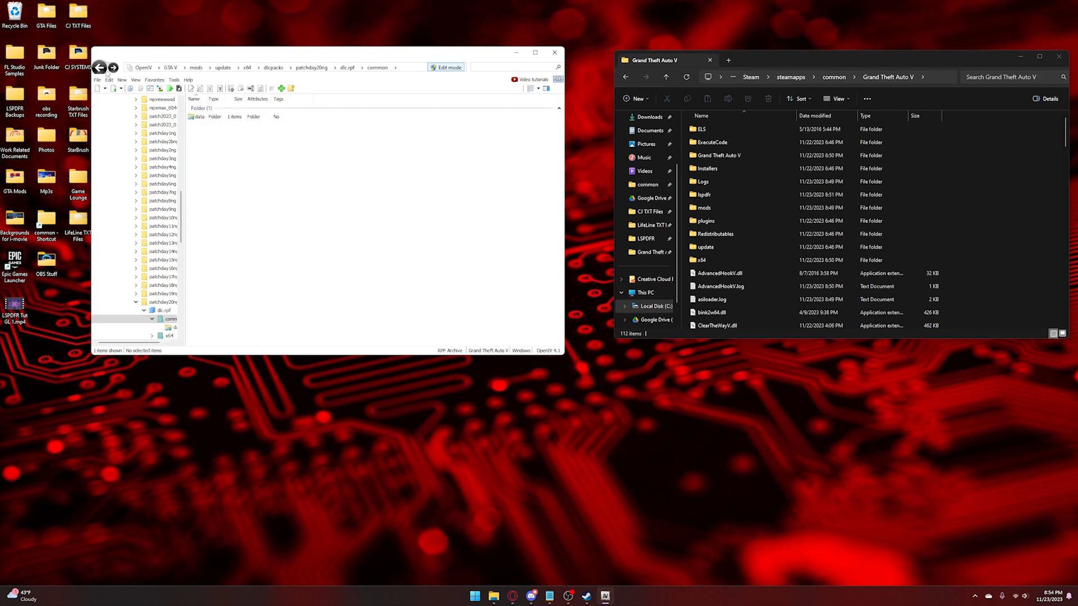
left_click(100, 68)
double_click(220, 124)
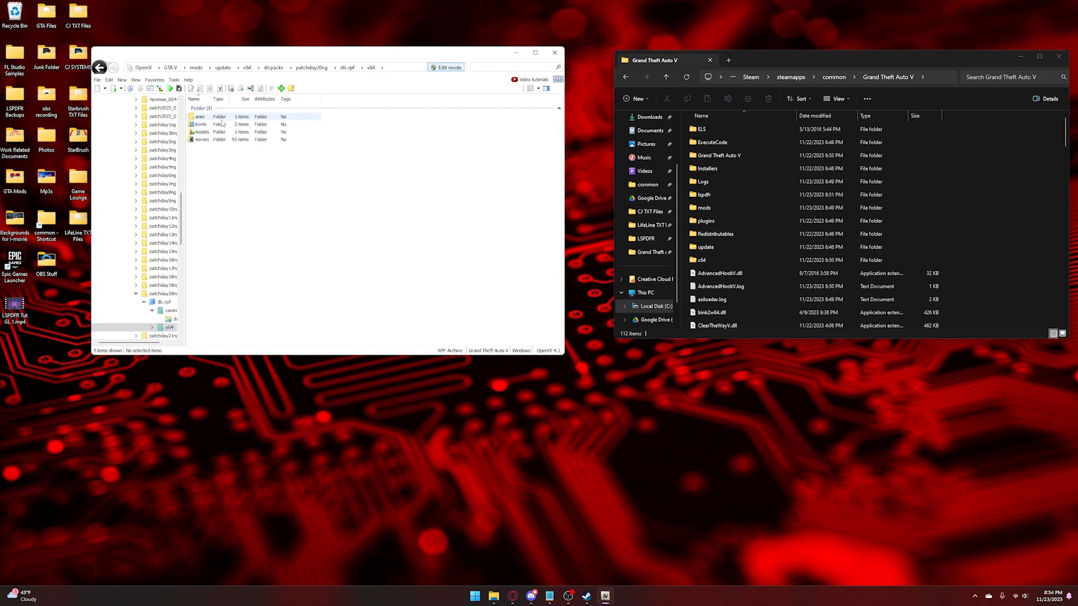
left_click(101, 68)
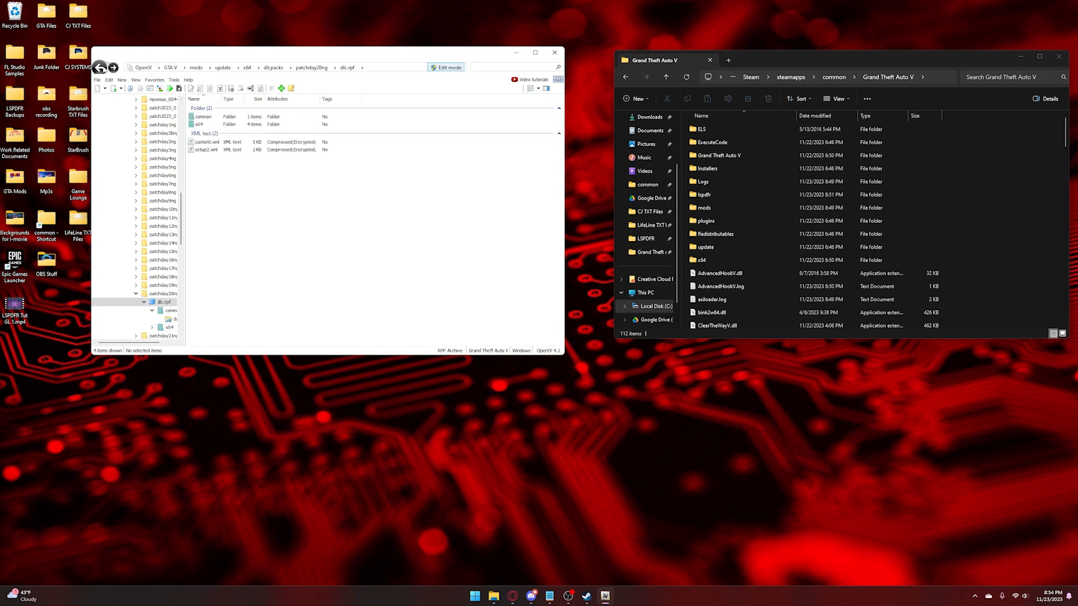
left_click(101, 68)
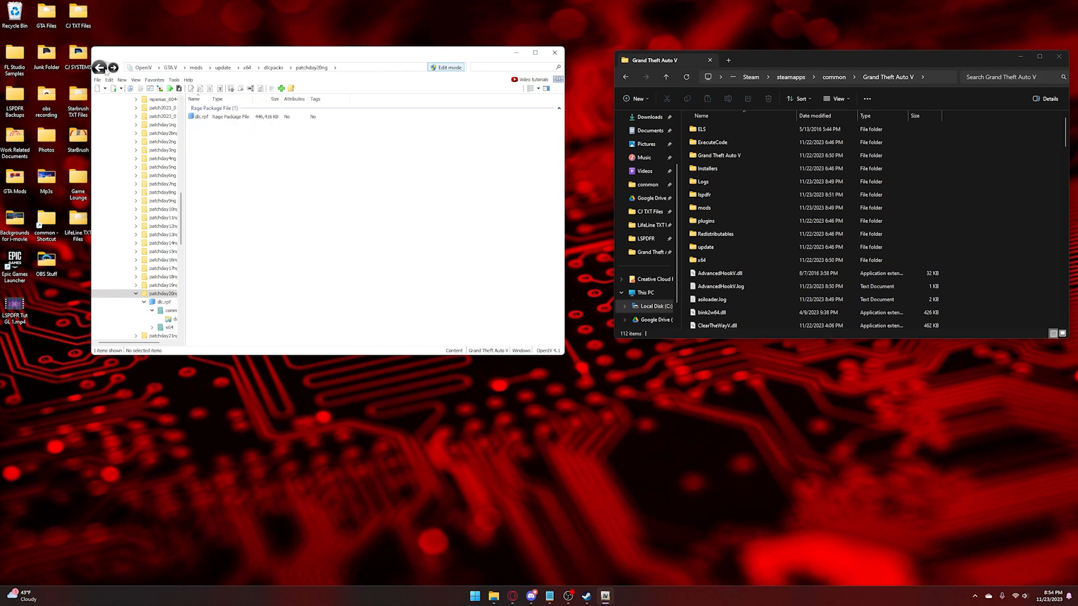
Open the vehicles archive under x64, levels, gta5 inside patchday20ng's dlc.rpf
double_click(245, 119)
double_click(238, 124)
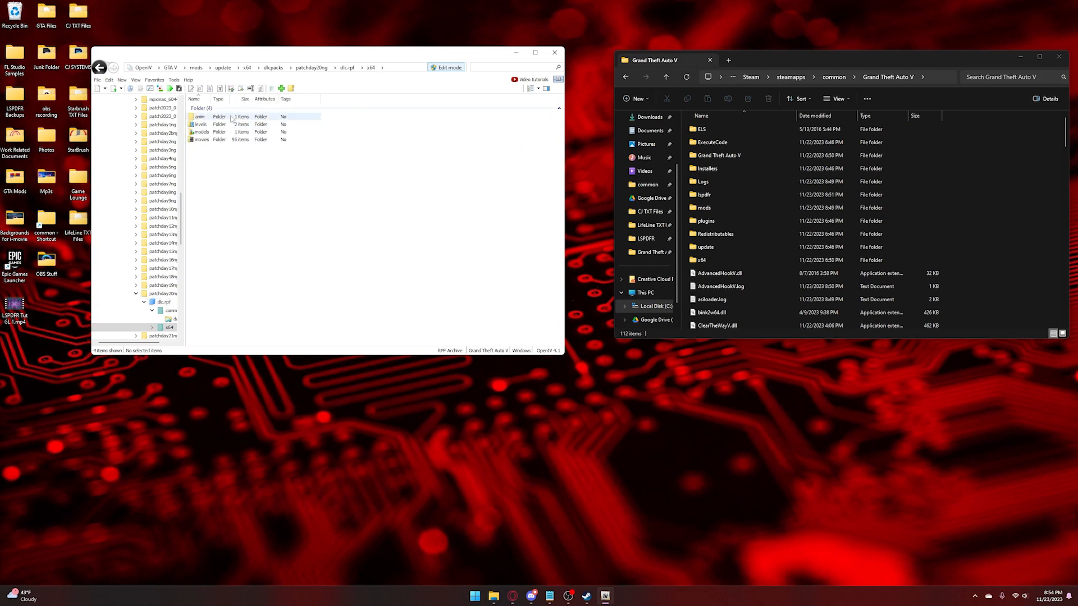
double_click(232, 124)
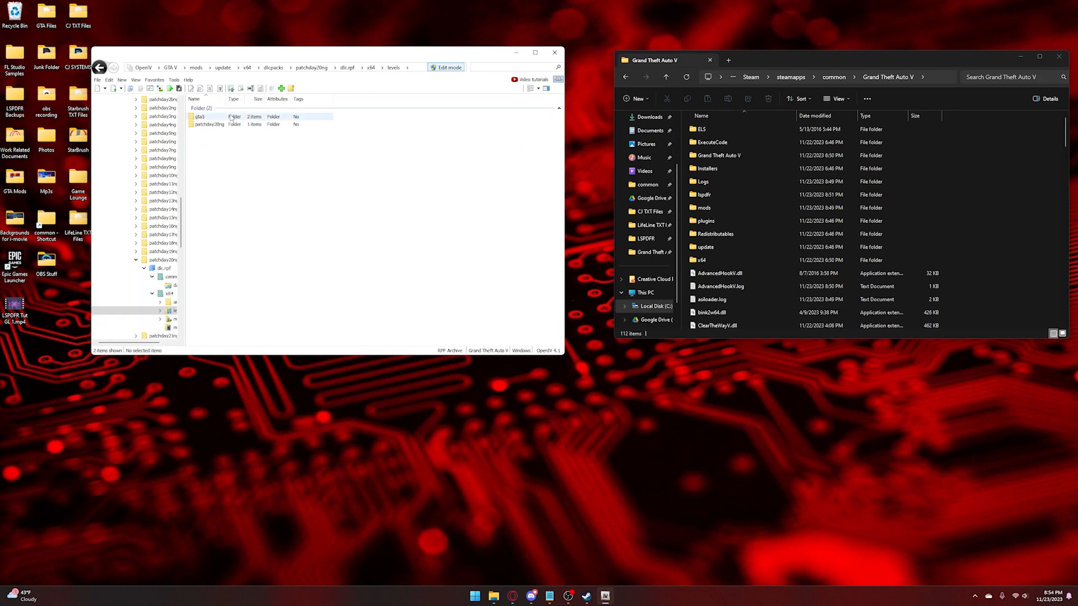
double_click(231, 117)
double_click(229, 117)
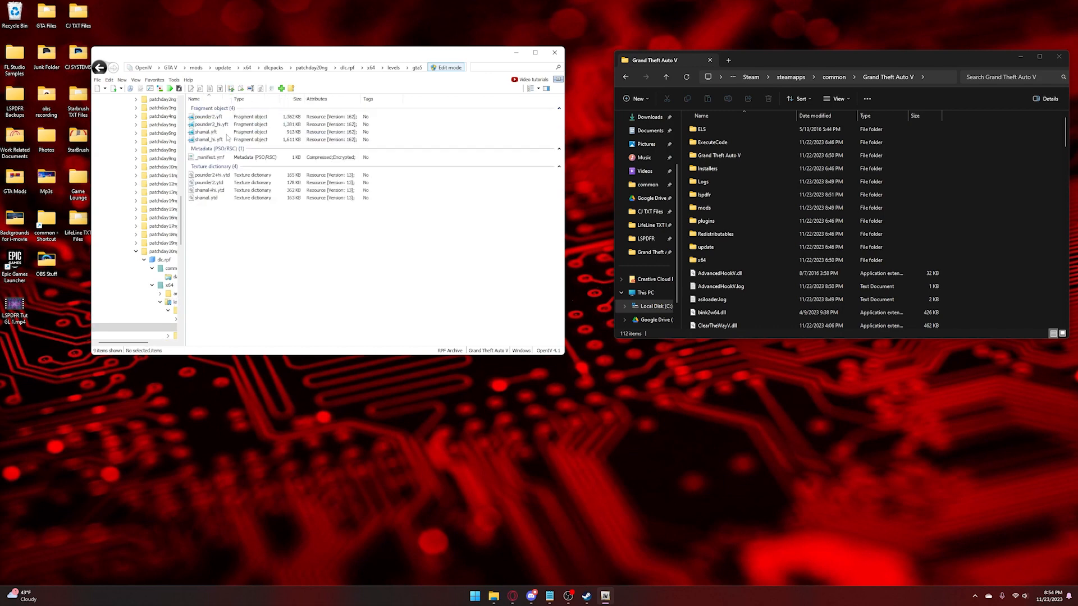
Return to the mods folder and open its update folder
left_click(312, 68)
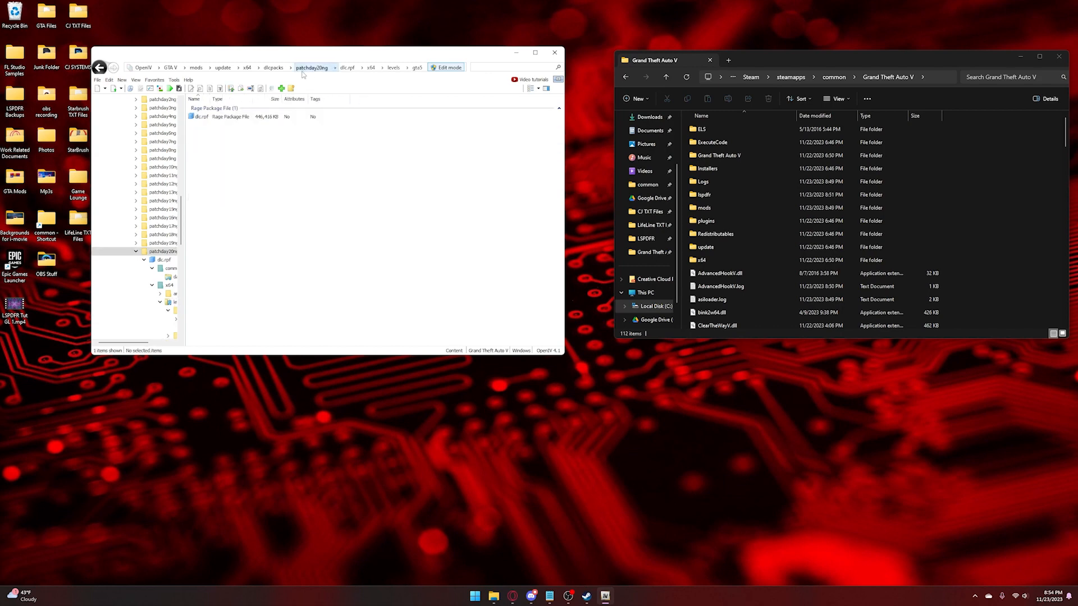
left_click(196, 68)
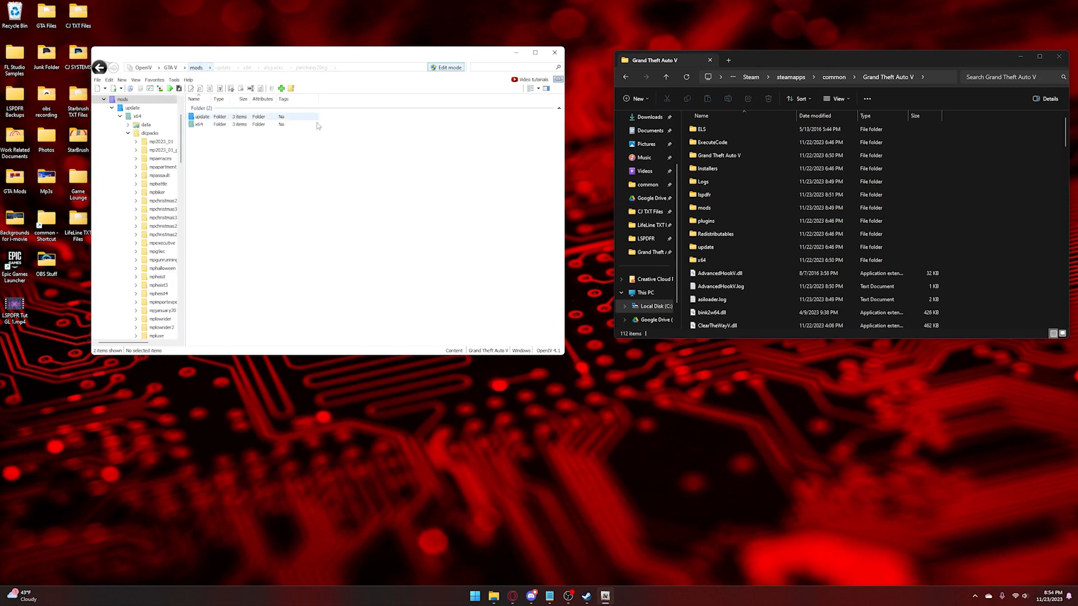
double_click(203, 117)
double_click(216, 134)
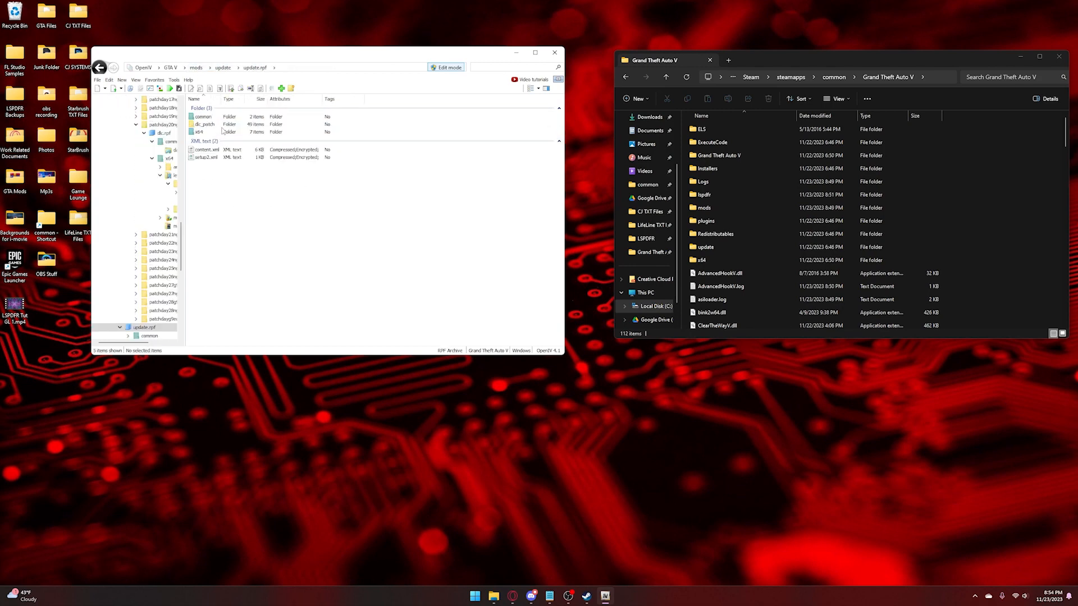
left_click(100, 67)
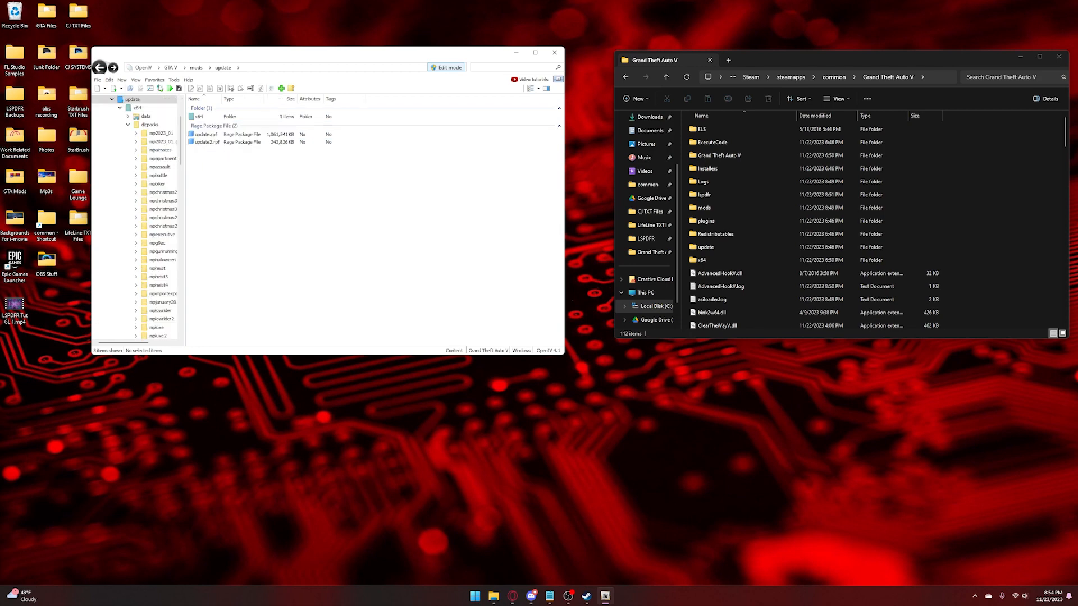
Navigate through x64, dlcpacks, patchday20ng and dlc.rpf to x64/levels/gta5 and open vehicles.rpf
double_click(200, 117)
double_click(206, 125)
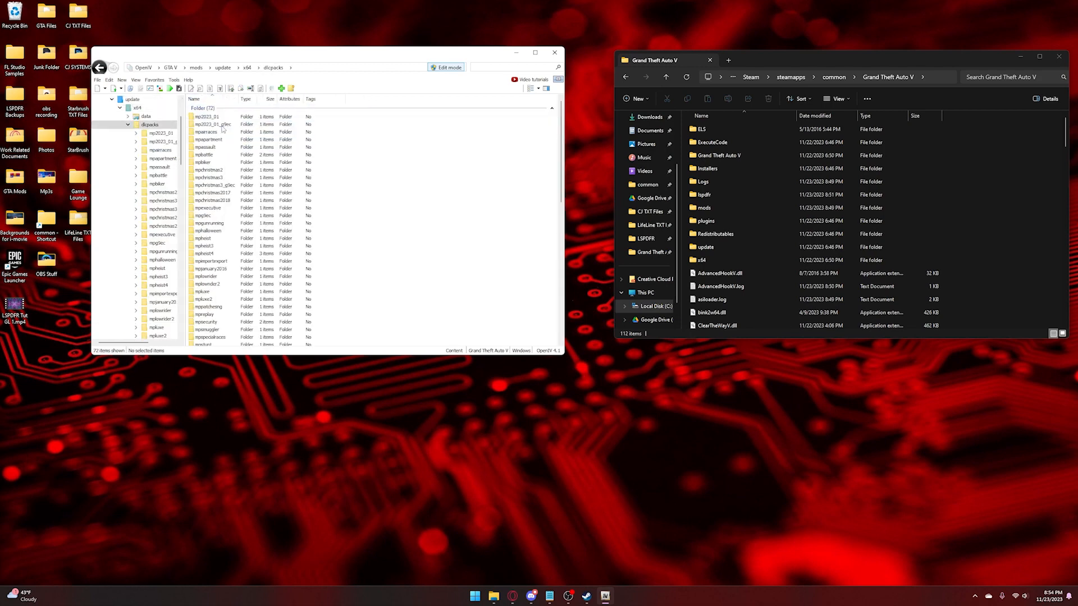
scroll(281, 254, "down", 10)
double_click(234, 253)
double_click(225, 117)
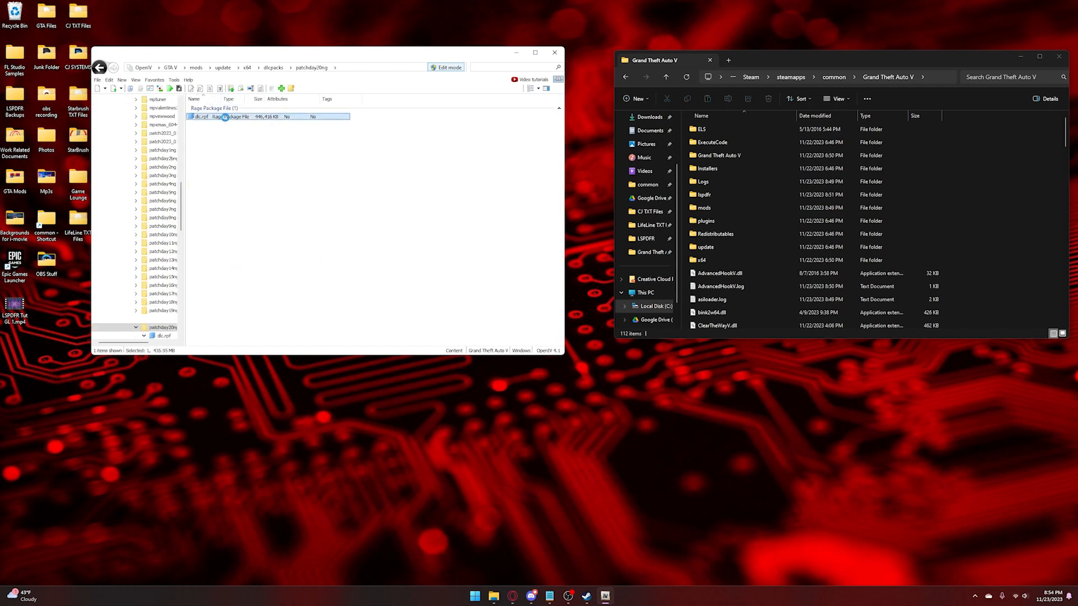
double_click(230, 124)
double_click(230, 125)
double_click(230, 117)
double_click(231, 135)
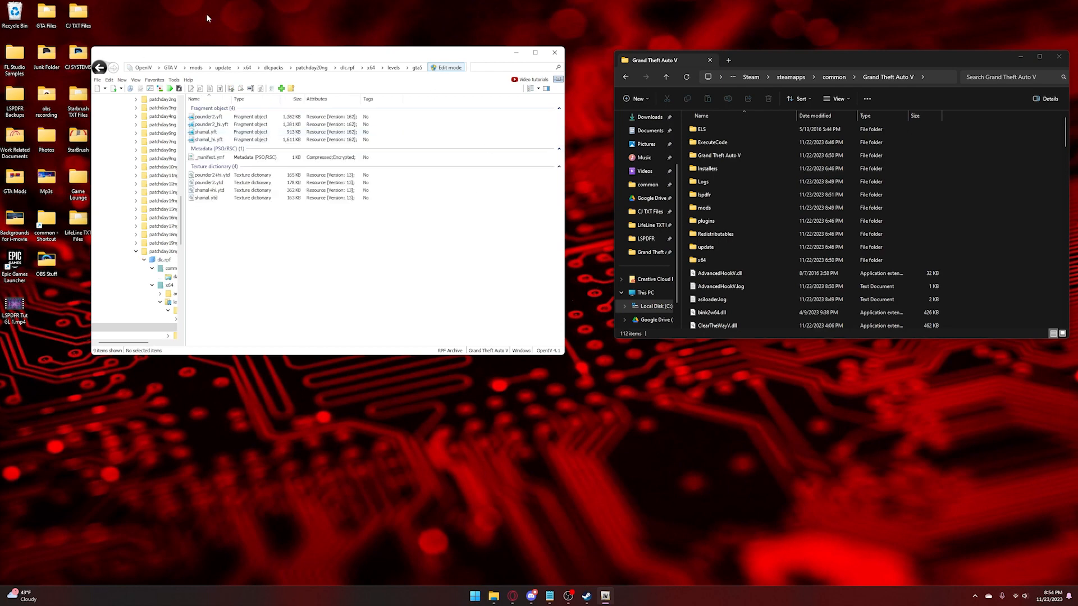
Add the current vehicles.rpf location to the favorites under its default name
left_click_drag(231, 53, 182, 48)
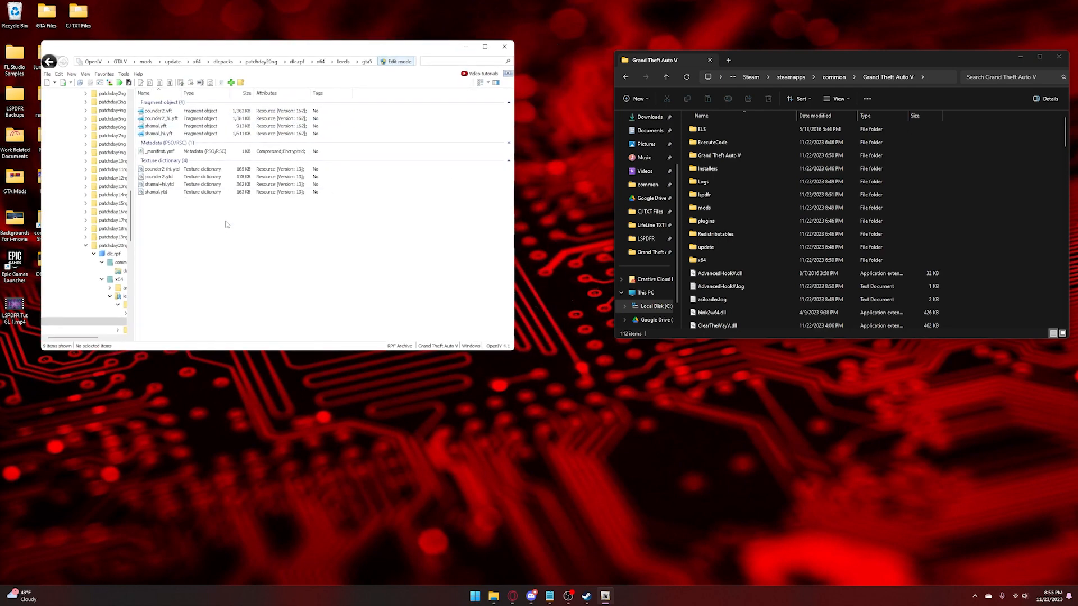
left_click(109, 75)
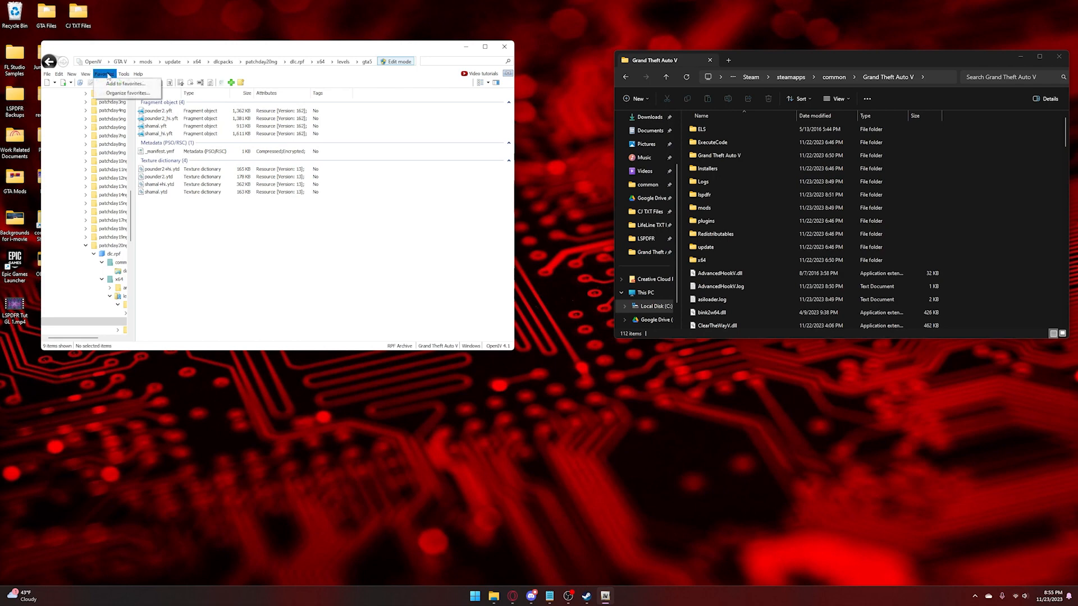
left_click(125, 83)
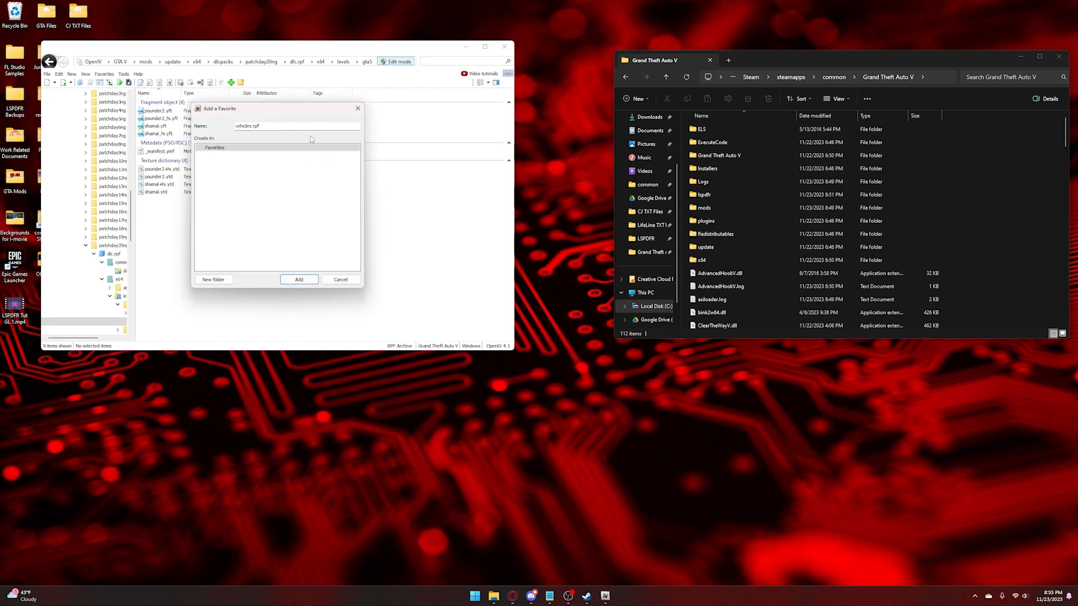
left_click(303, 279)
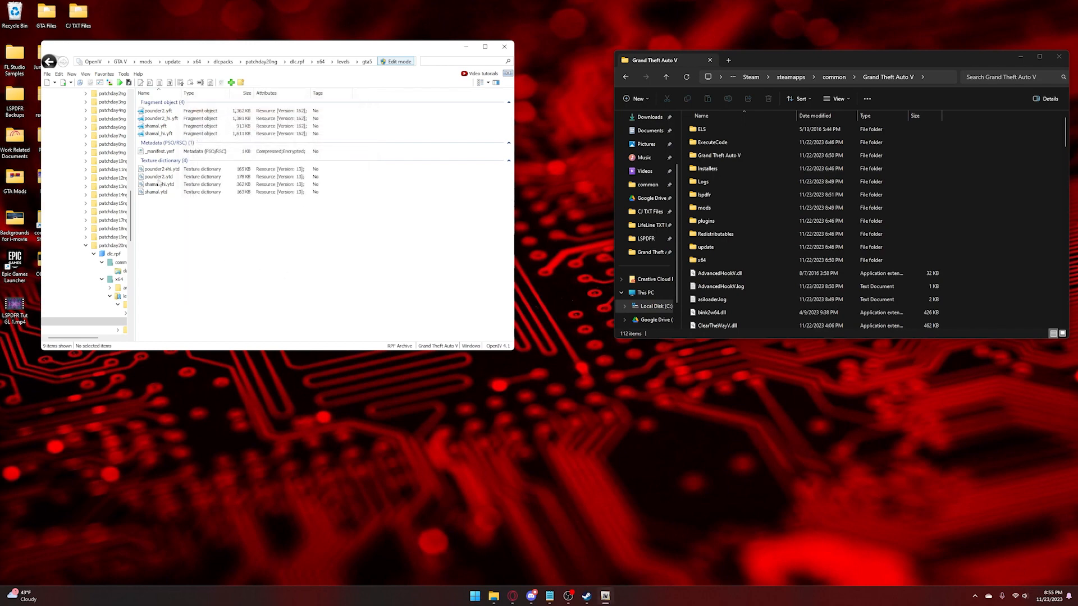
Test the saved favorite by going to the GTA V root and reopening vehicles.rpf from the favorites
left_click(108, 74)
left_click(109, 74)
scroll(120, 258, "up", 10)
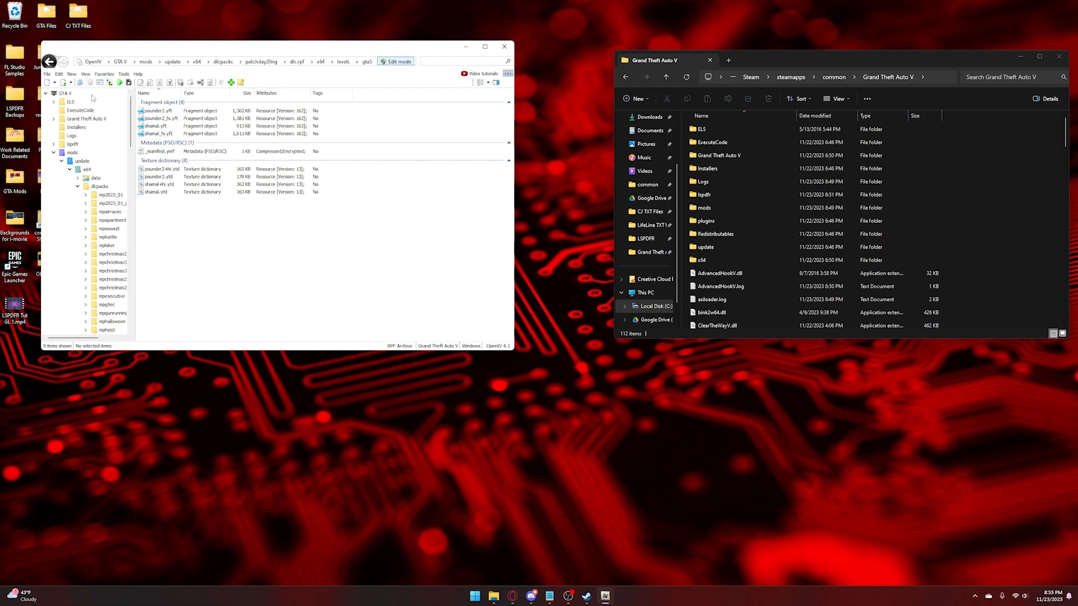
left_click(63, 93)
left_click(106, 74)
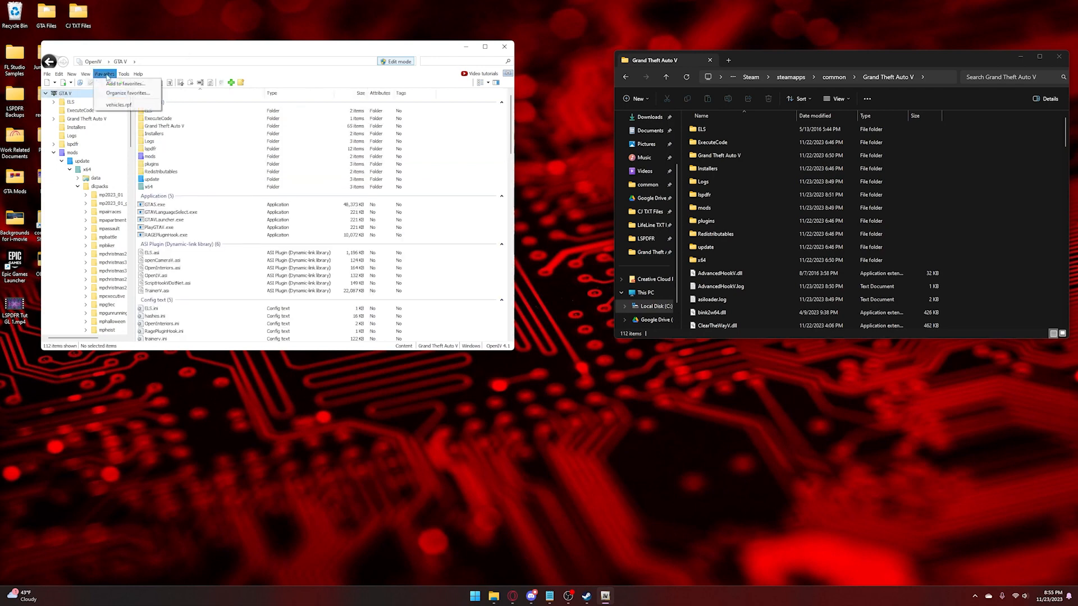
left_click(119, 105)
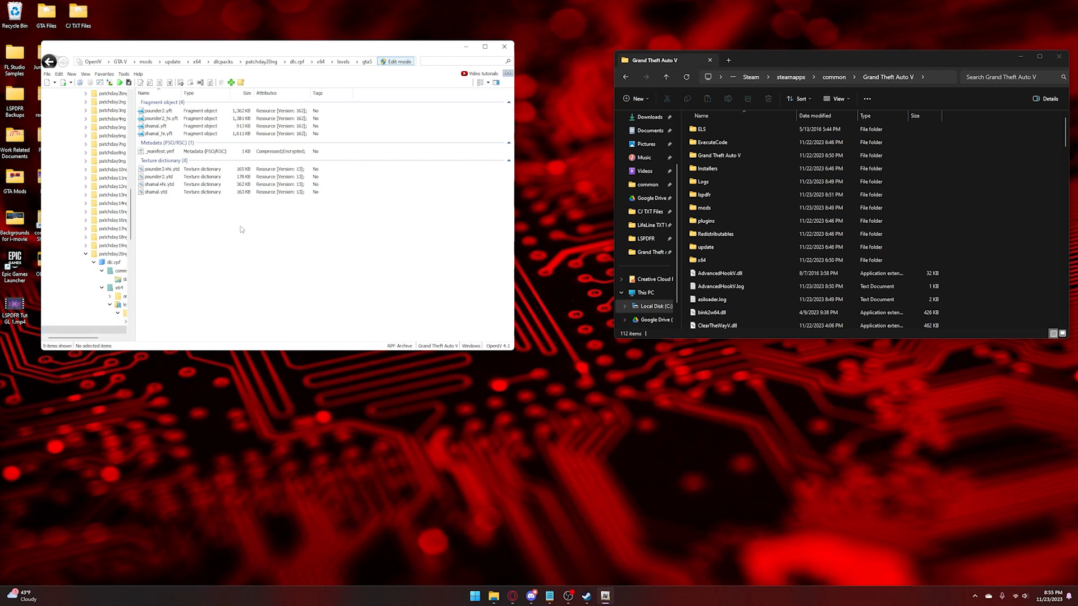
Switch to File Explorer, show the Downloads folder and place its window beside the archive window
left_click(763, 52)
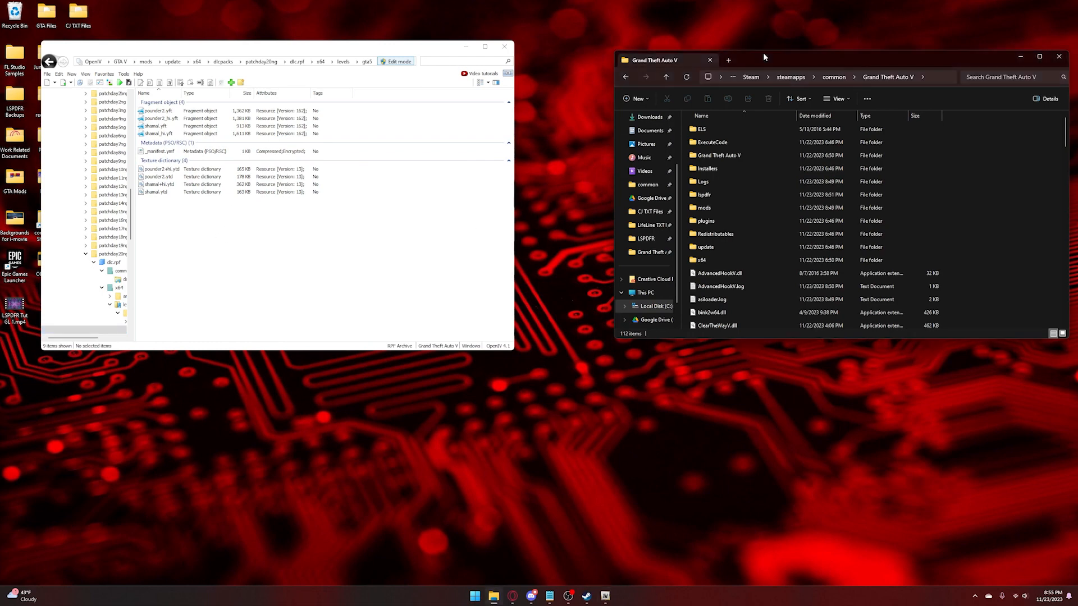
mouse_move(503, 592)
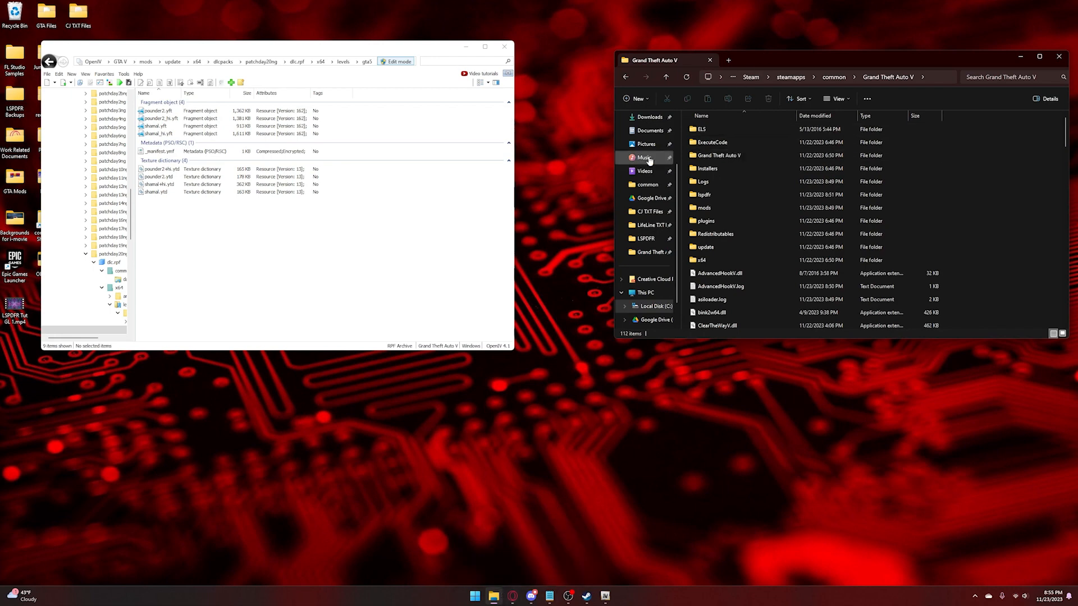
scroll(658, 143, "up", 2)
left_click(644, 190)
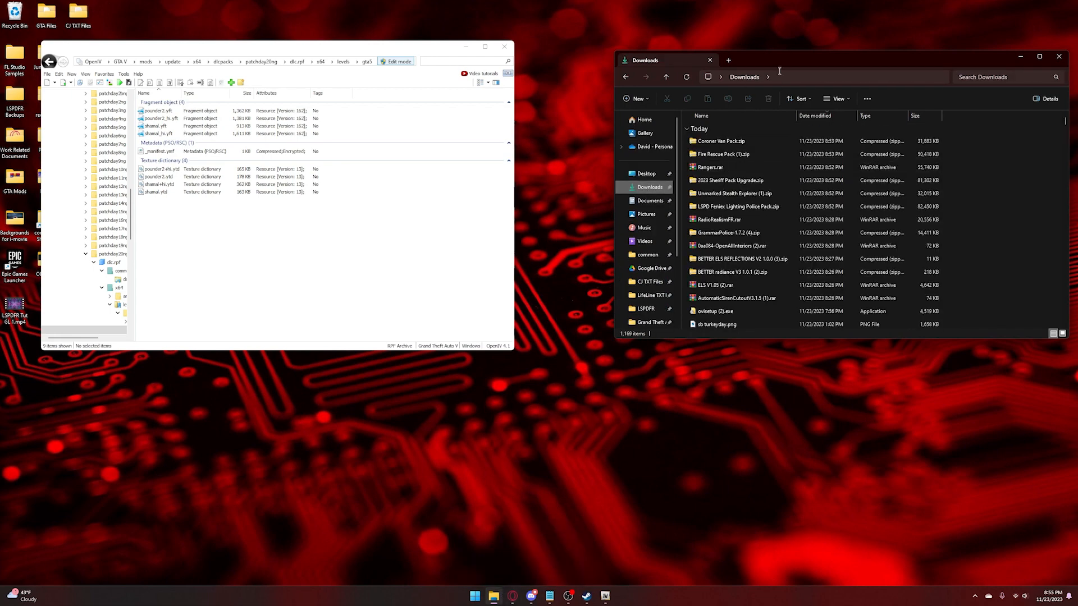
left_click_drag(782, 57, 712, 28)
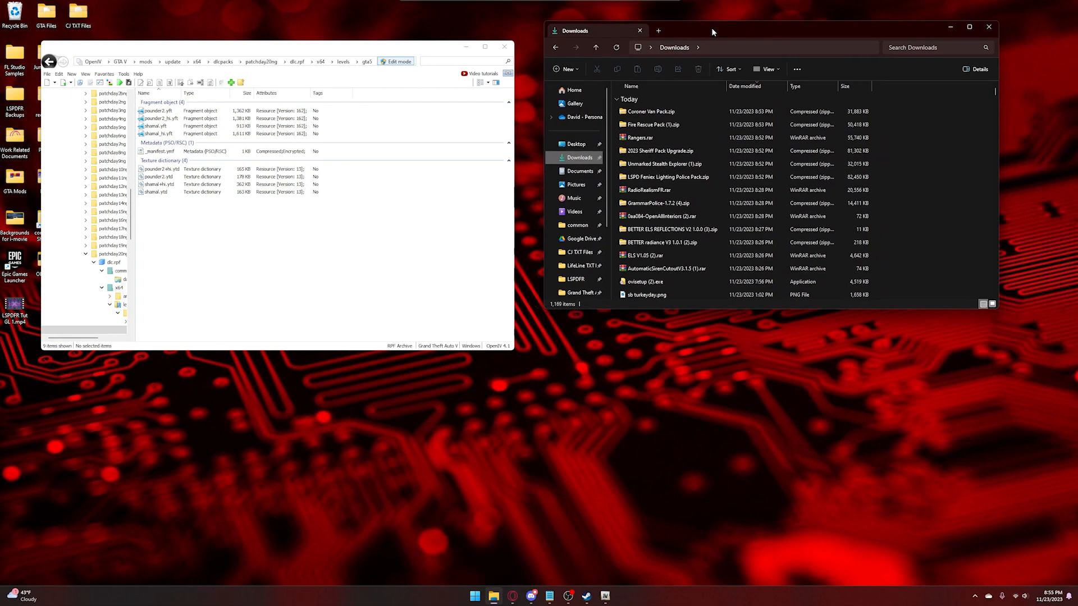
Extract the LSPD Feniex Lighting Police Pack folder from its zip file into Downloads
double_click(669, 176)
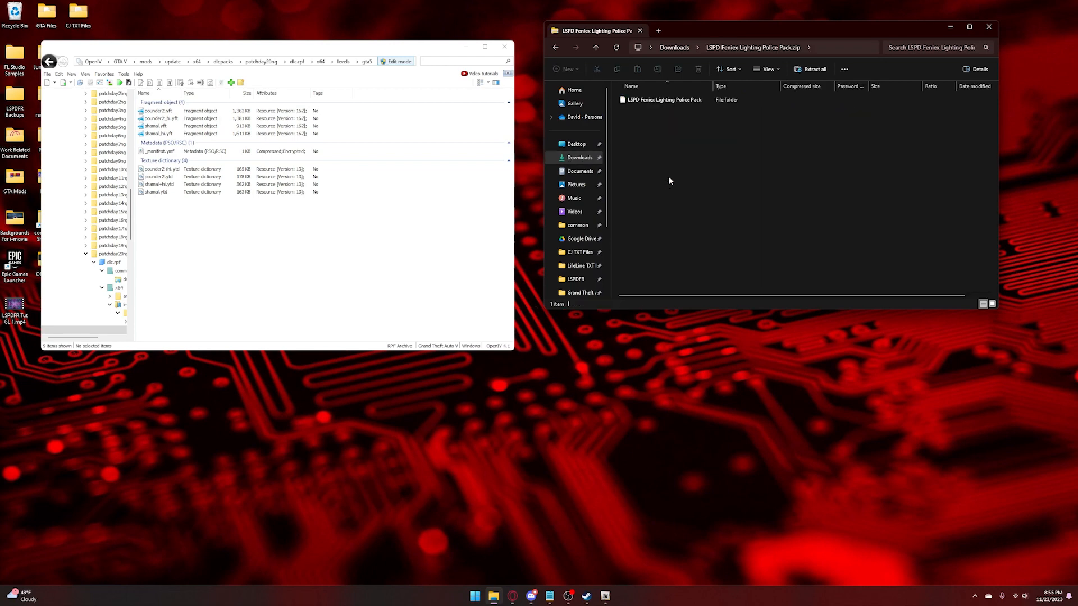
left_click(672, 48)
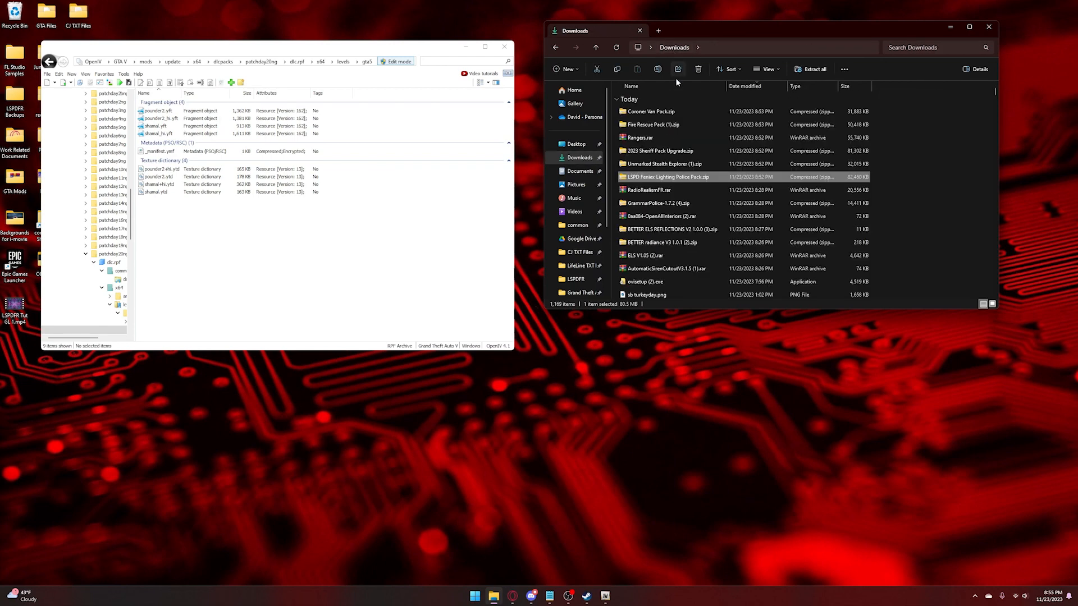
double_click(681, 178)
left_click_drag(638, 98, 571, 159)
left_click(572, 159)
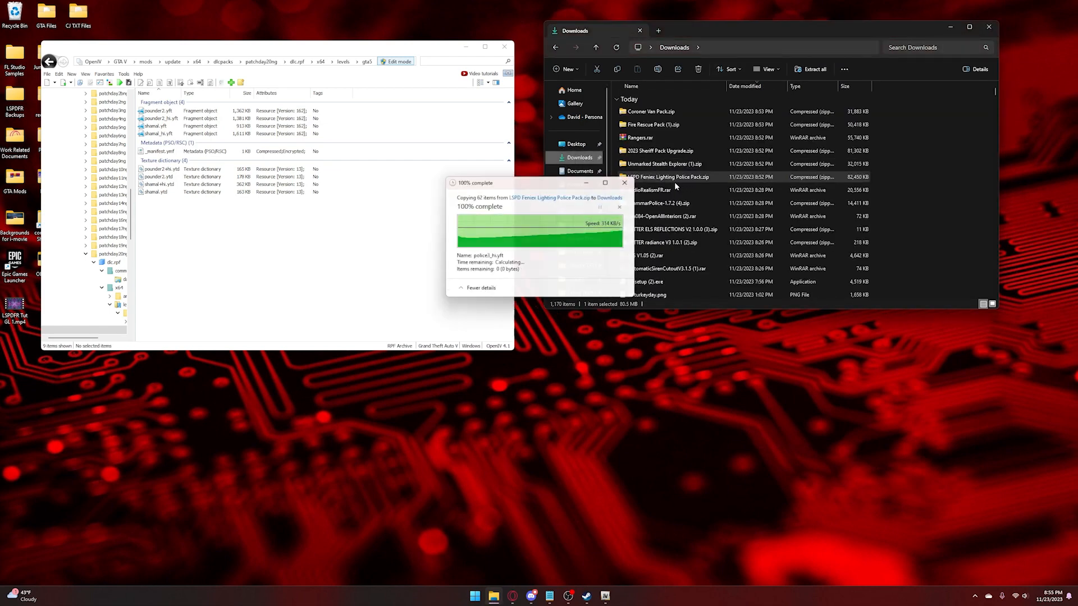
Copy police.ytd, police_hi.yft and police.yft from the extracted pack's Charger folder into vehicles.rpf
scroll(675, 182, "down", 4)
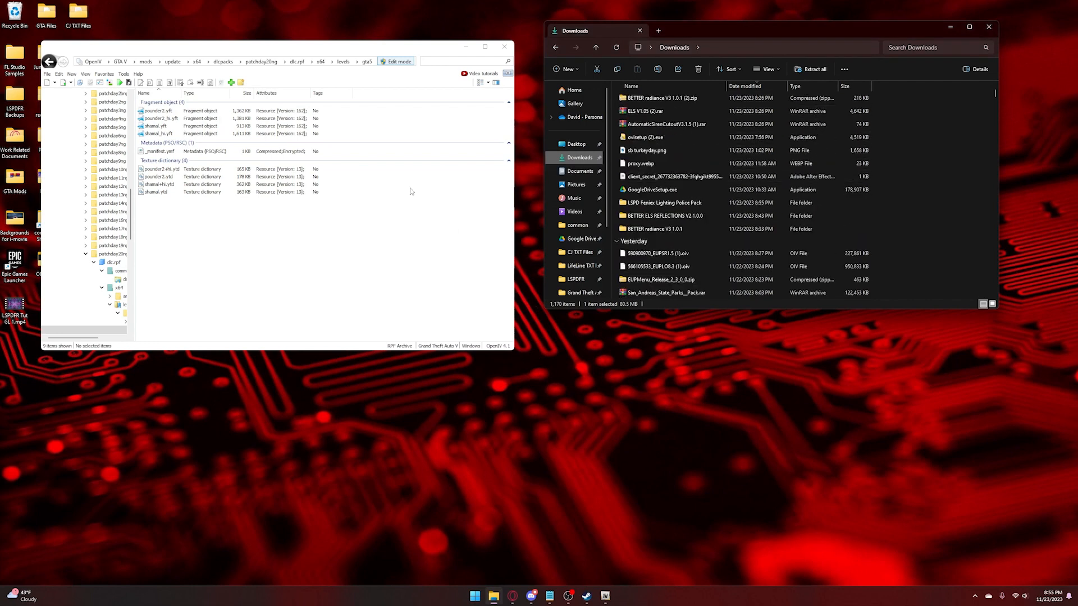
double_click(689, 202)
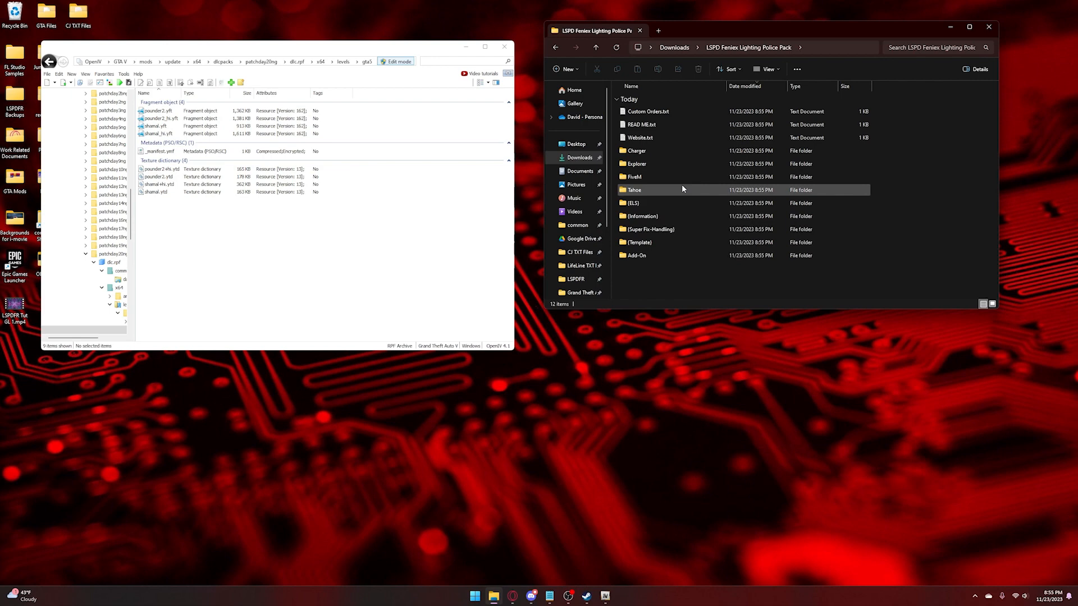
double_click(655, 150)
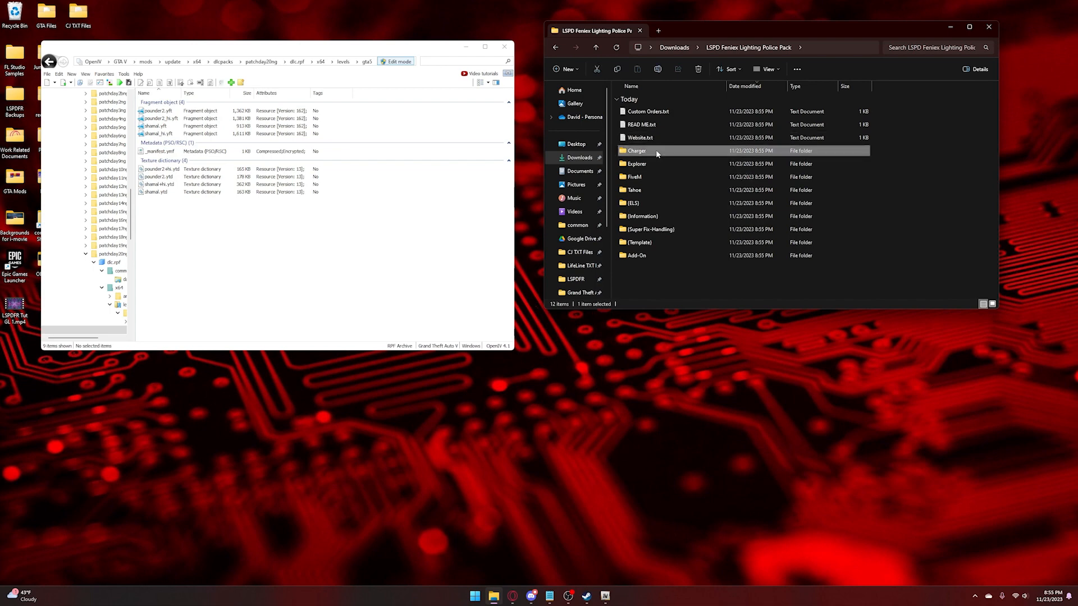
left_click_drag(656, 151, 401, 247)
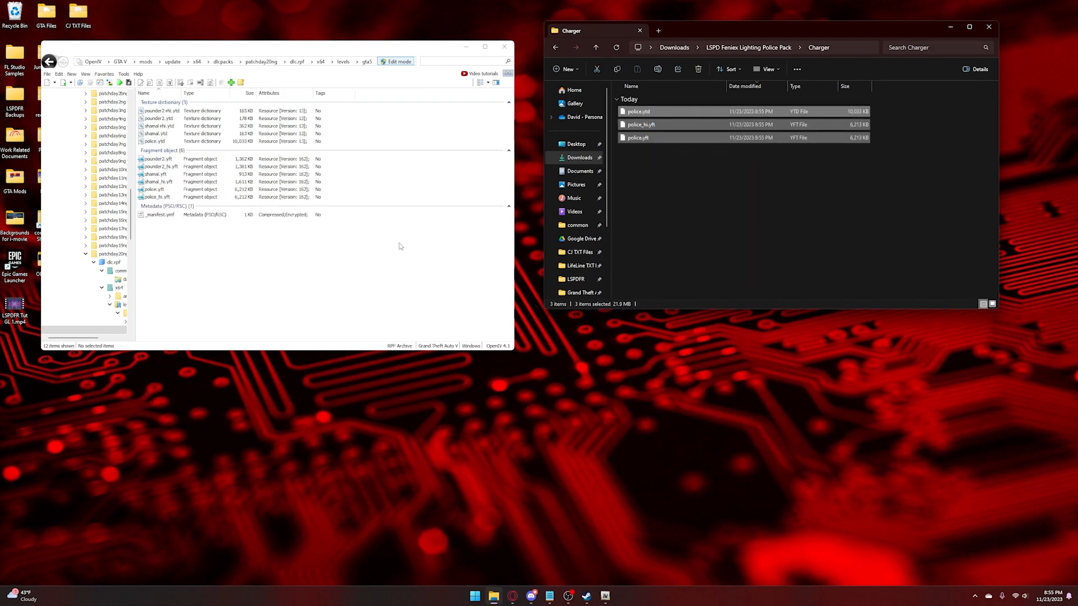
Copy police2.yft, police2.ytd and police2_hi.yft from the pack's Explorer folder into vehicles.rpf
left_click(722, 180)
left_click(752, 48)
left_click(754, 47)
left_click(686, 201)
left_click(753, 47)
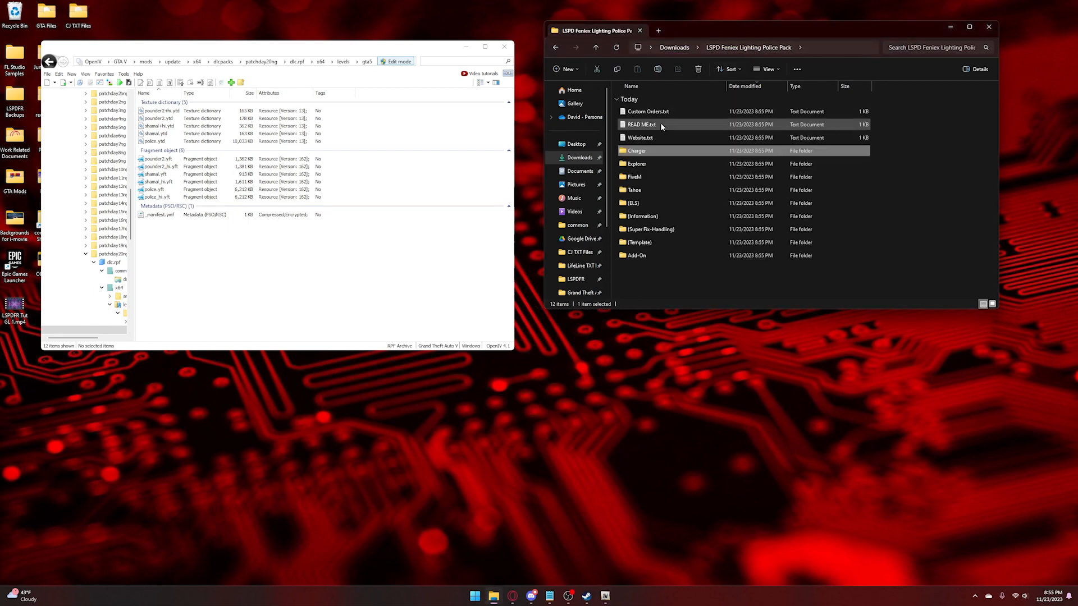
double_click(656, 161)
key("ctrl+a")
left_click_drag(642, 118, 397, 269)
left_click(620, 236)
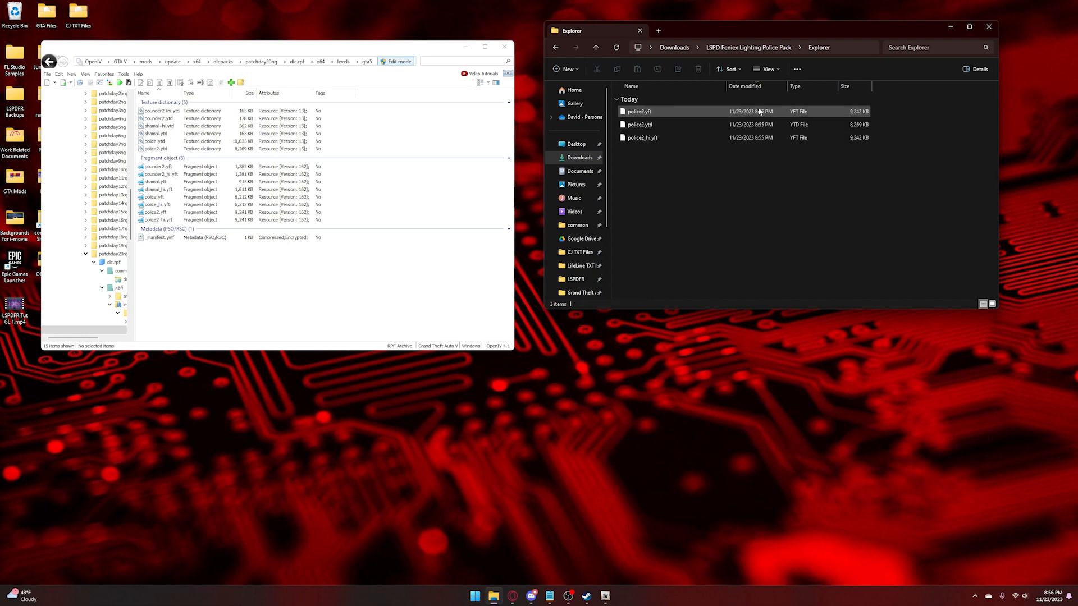
Copy police3.yft, police3.ytd and police3_hi.yft from the pack's Tahoe folder into vehicles.rpf
left_click(743, 47)
double_click(653, 190)
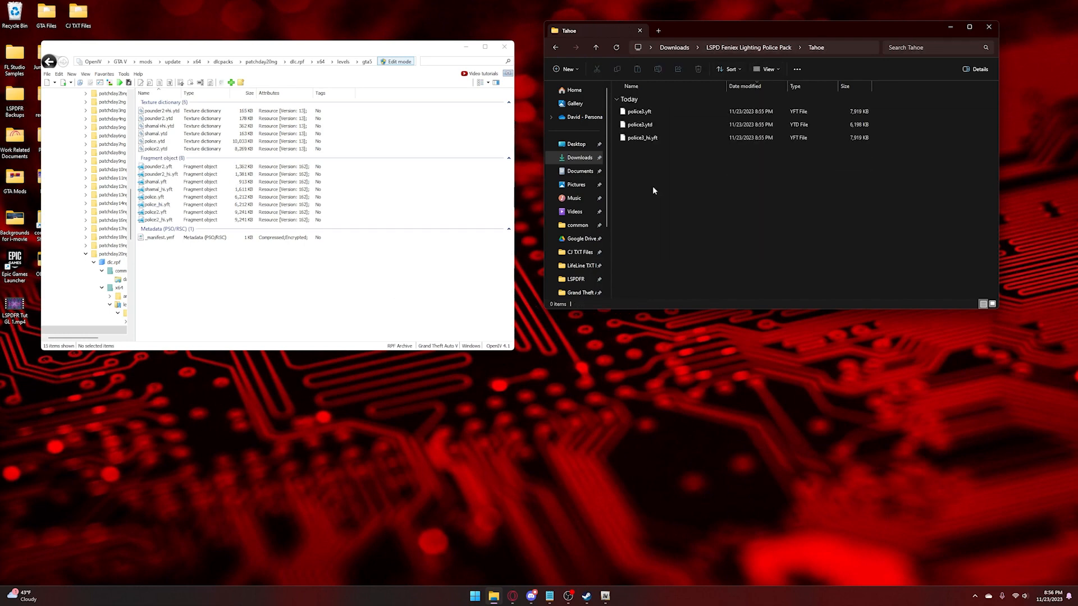
key("ctrl+a")
left_click_drag(645, 137, 395, 301)
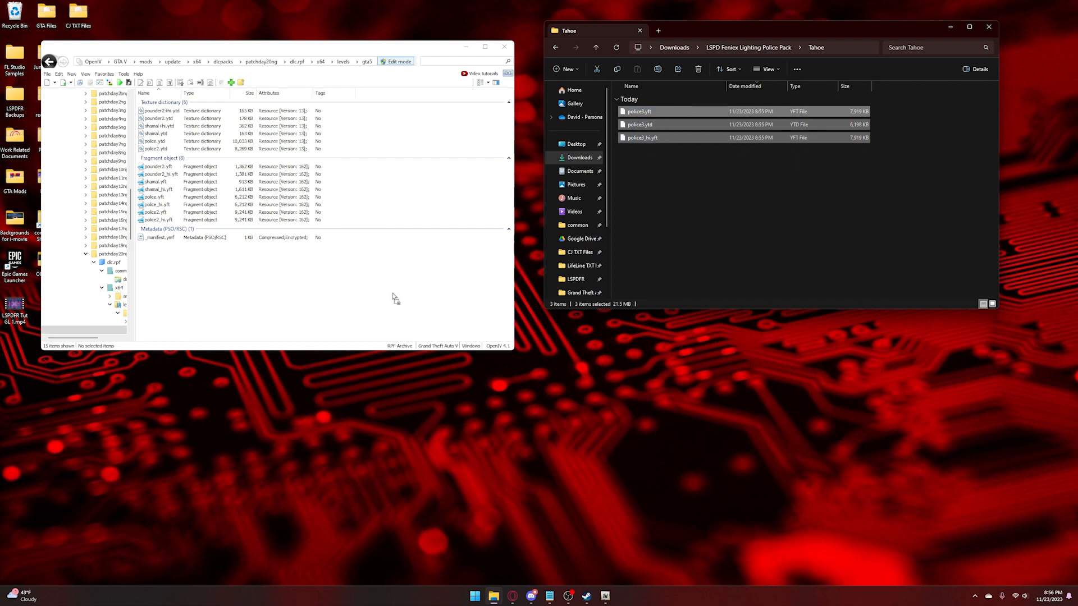
left_click(730, 181)
Show the pack's {ELS} folder and place a second File Explorer window over the archive window
left_click(749, 48)
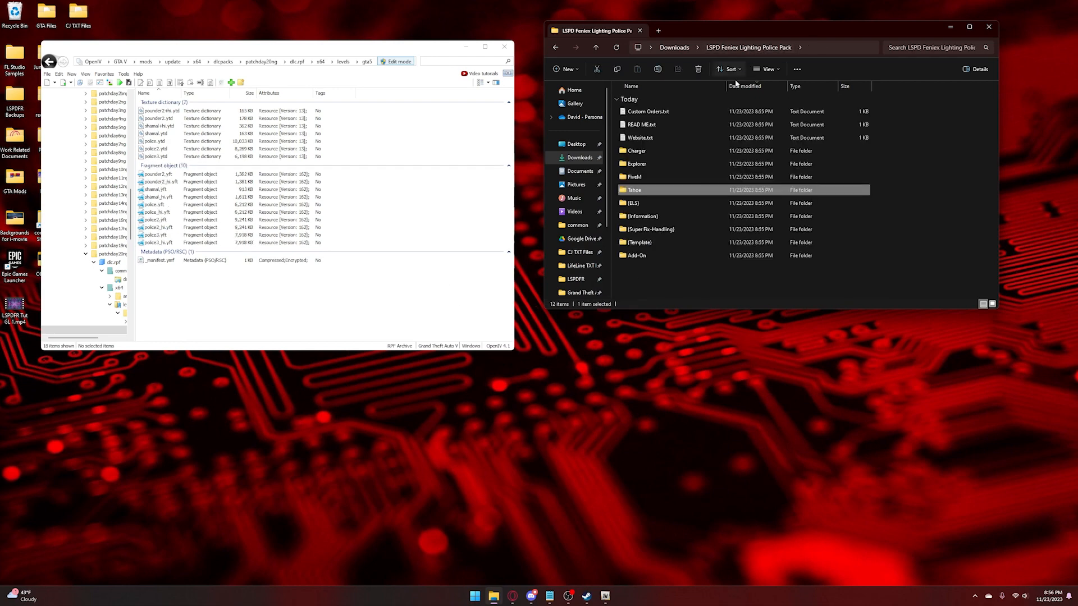
double_click(653, 209)
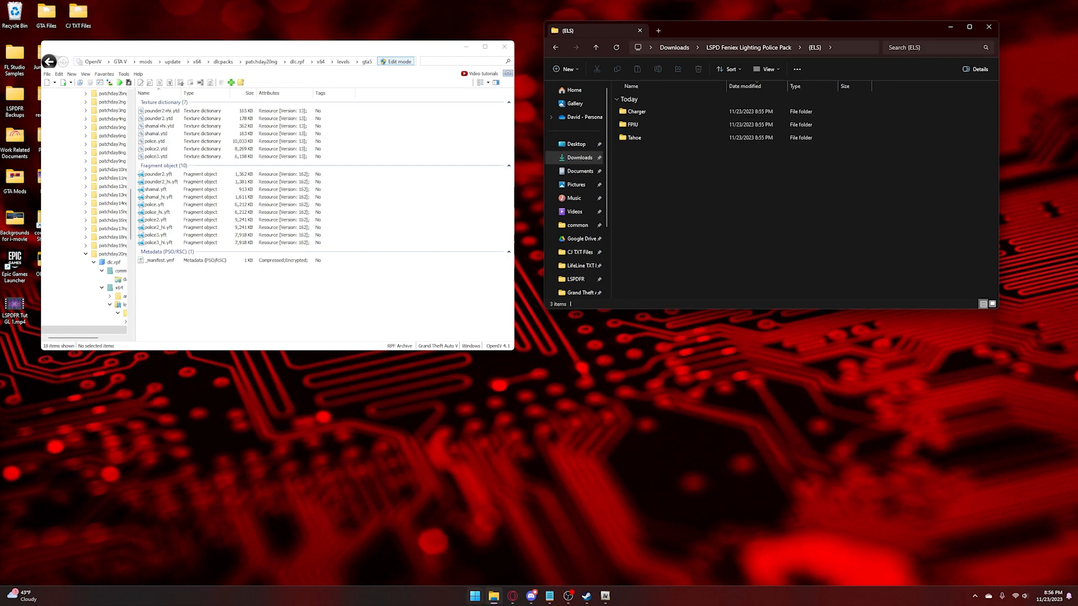
right_click(491, 598)
left_click(488, 548)
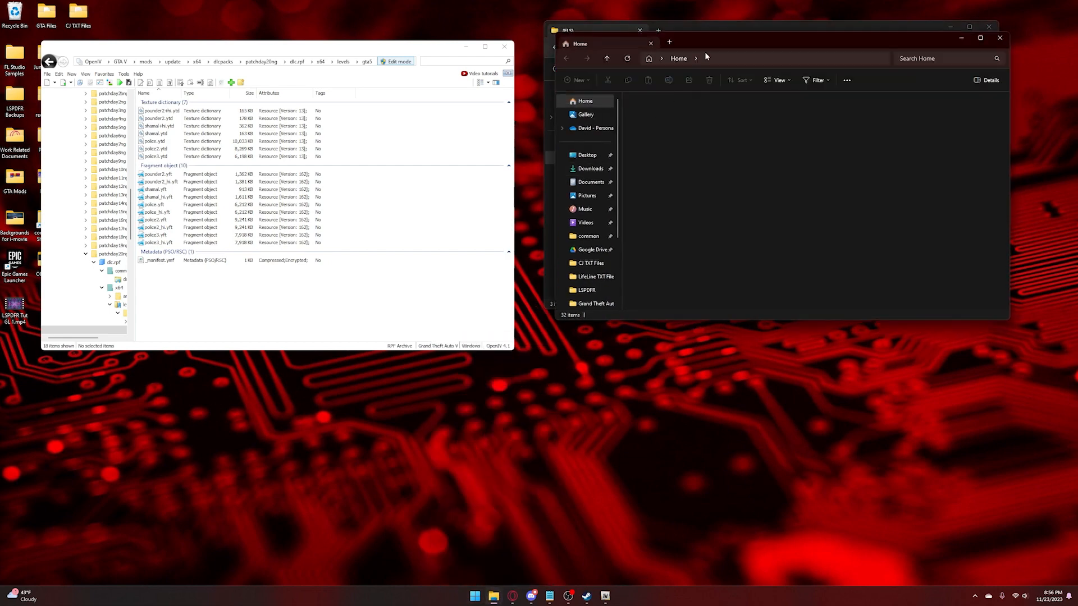
left_click_drag(741, 51, 249, 72)
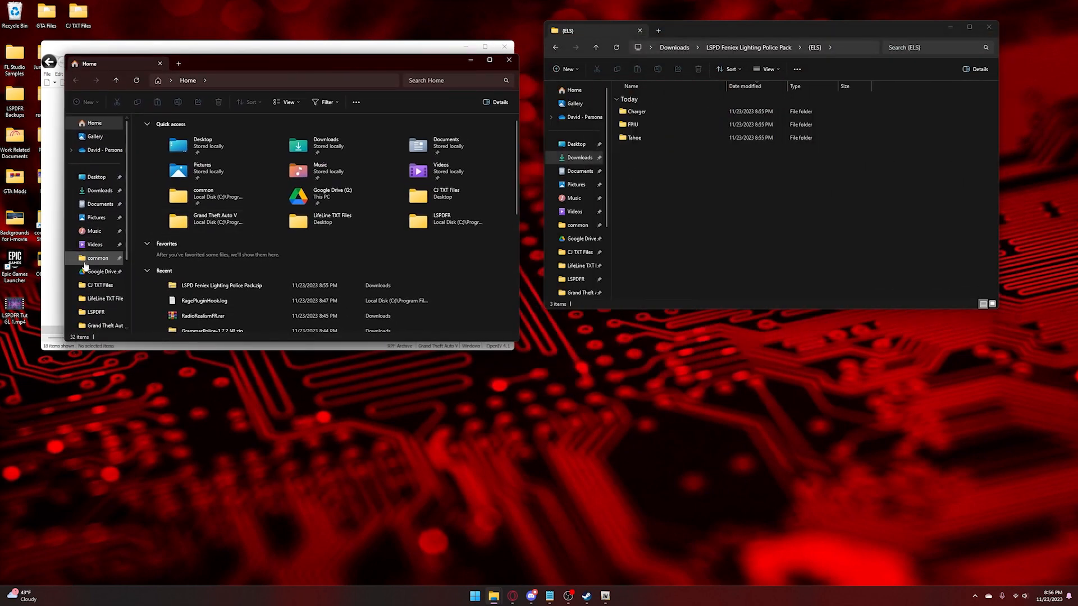
Open the ELS\pack_default folder of the Grand Theft Auto V installation in the second File Explorer window
left_click(119, 258)
double_click(218, 173)
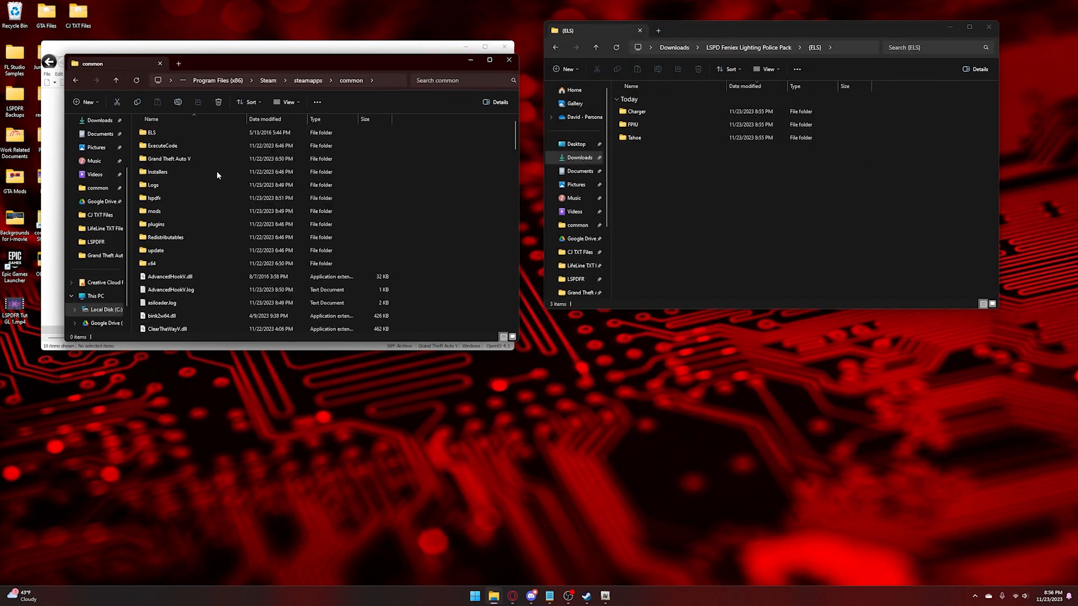
scroll(106, 237, "down", 2)
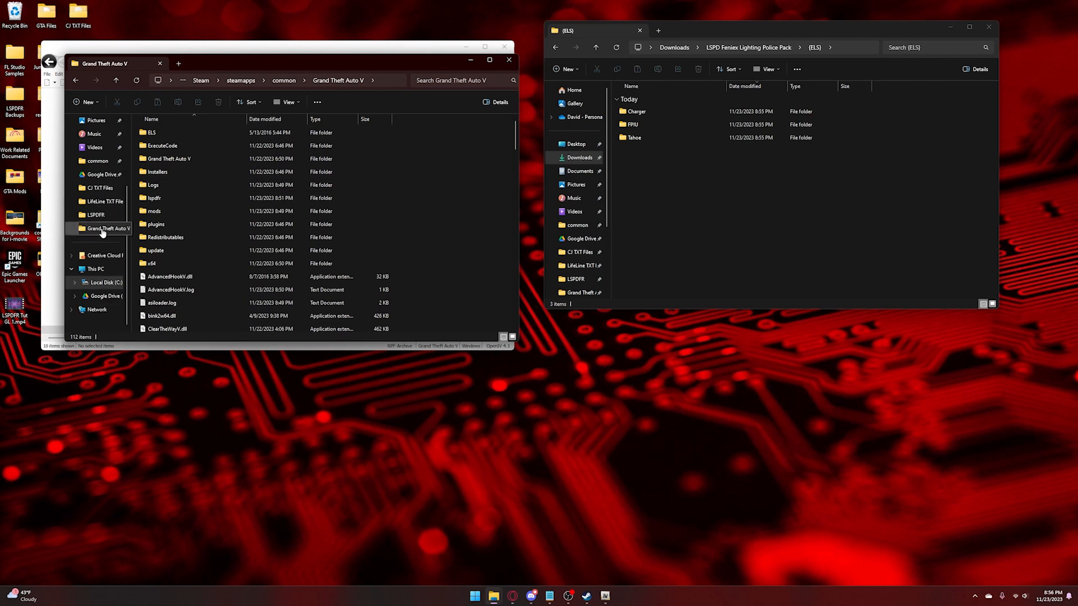
left_click(183, 134)
double_click(183, 135)
double_click(182, 132)
Move police.xml from the Charger's Custom ELS Lighting folder into pack_default, replacing the existing file
left_click(658, 114)
double_click(658, 112)
double_click(663, 114)
left_click(659, 116)
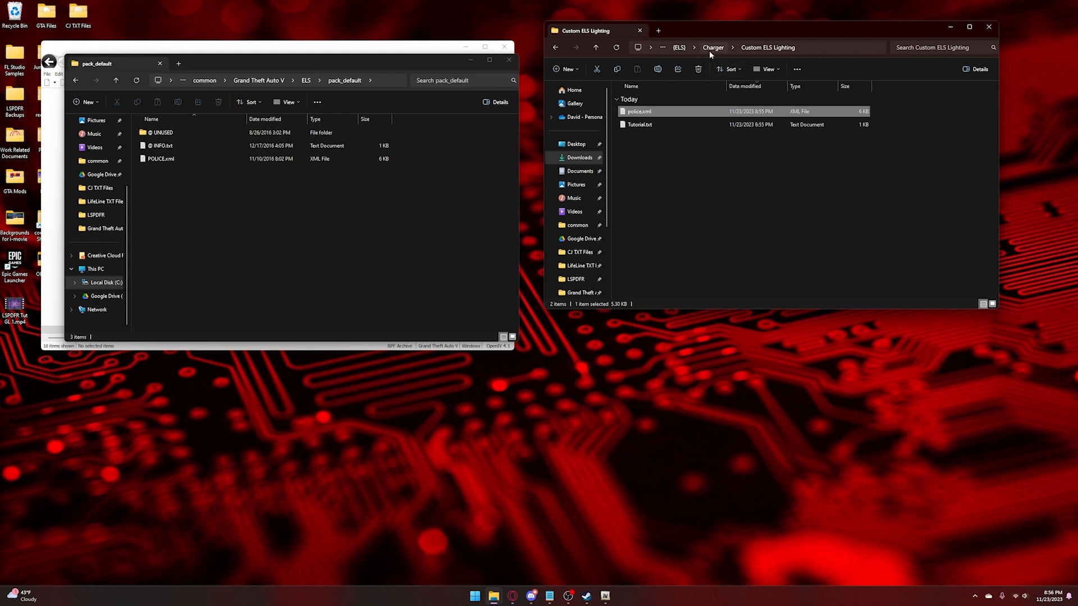
left_click_drag(655, 113, 505, 218)
left_click(508, 228)
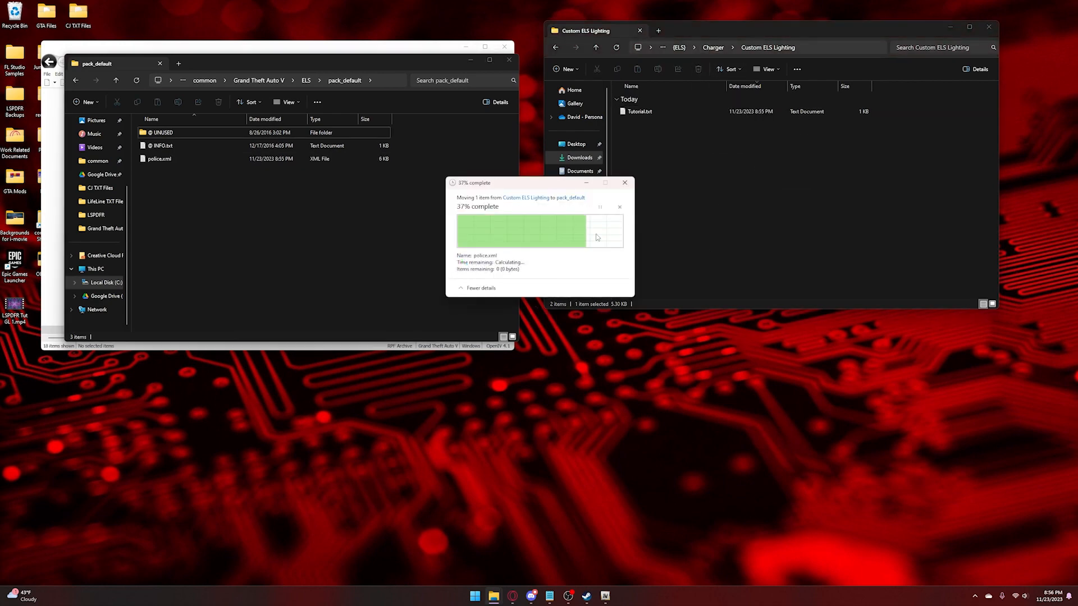
Move police2.xml from the Custom ELS Lighting folder of the pack's FPIU vehicle into pack_default
left_click(713, 48)
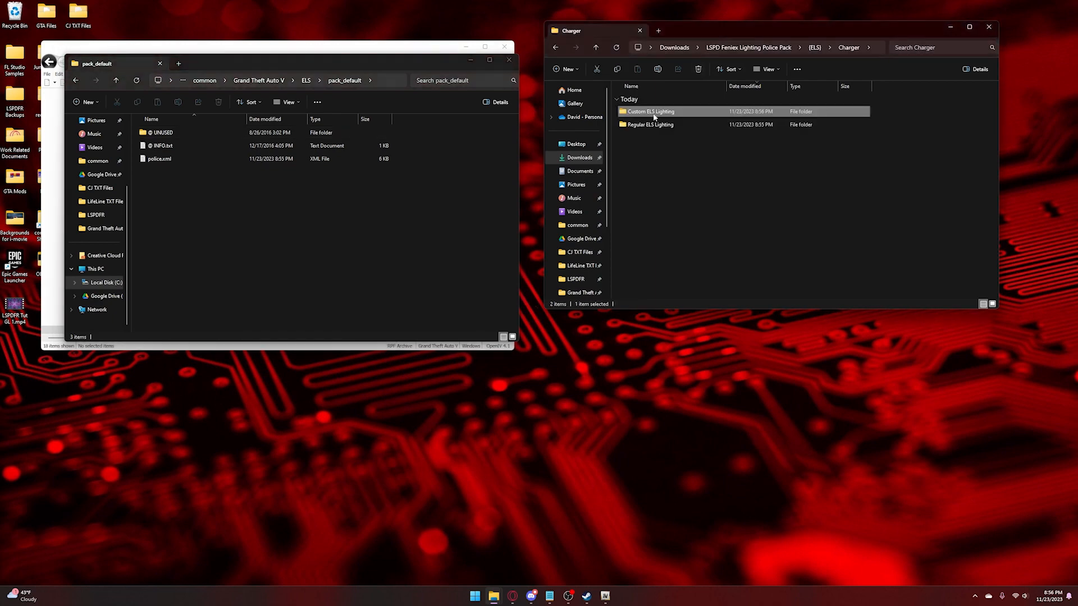
left_click(730, 49)
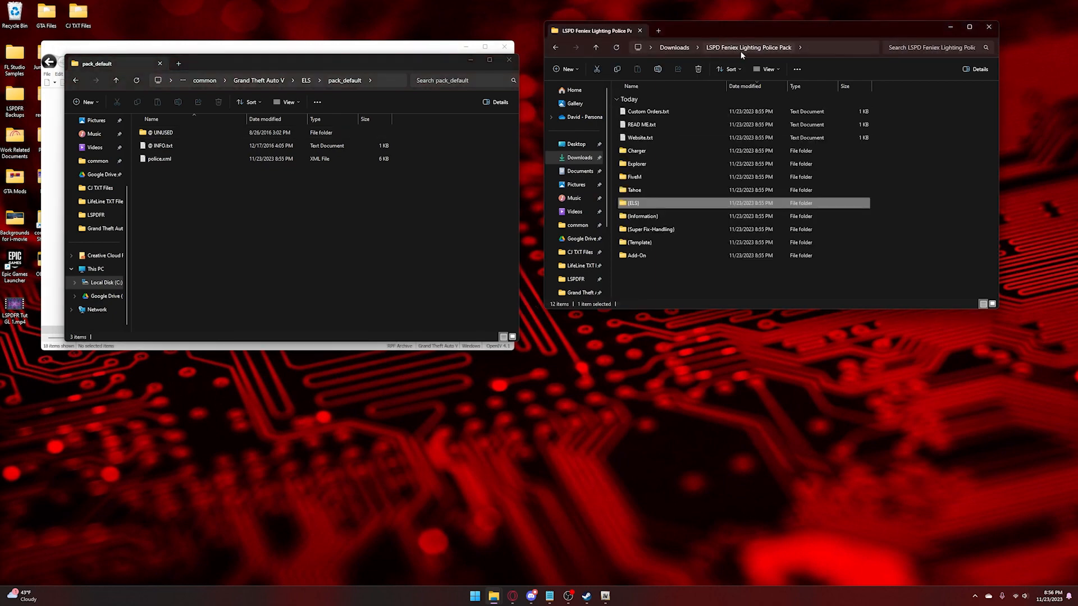
double_click(644, 203)
double_click(648, 123)
double_click(644, 112)
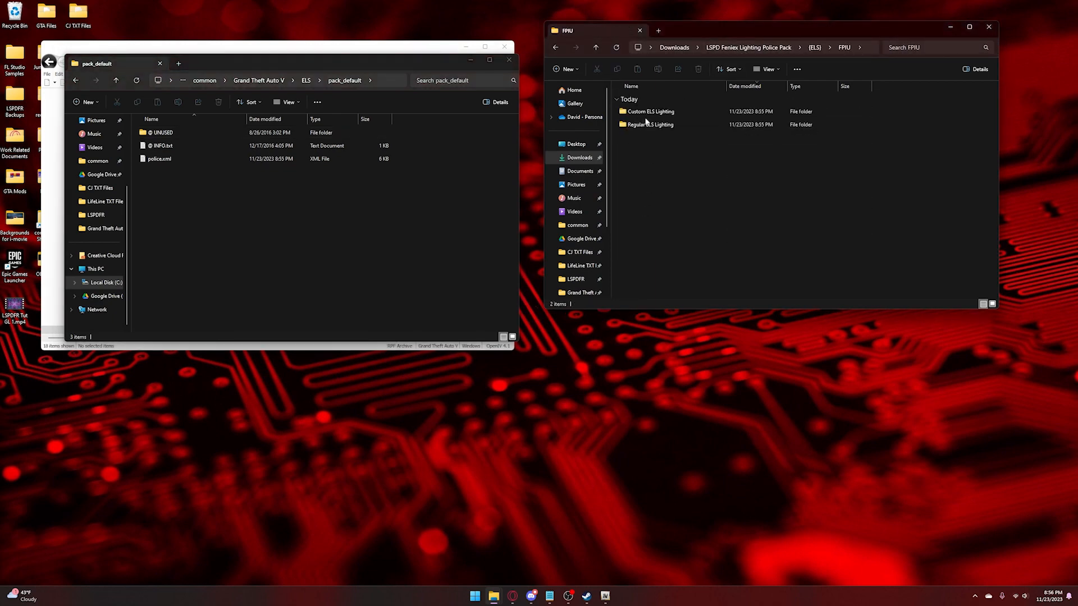
left_click(644, 112)
left_click_drag(644, 113, 412, 227)
Move police3.xml from the Custom ELS Lighting folder of the pack's Tahoe vehicle into pack_default
left_click(555, 47)
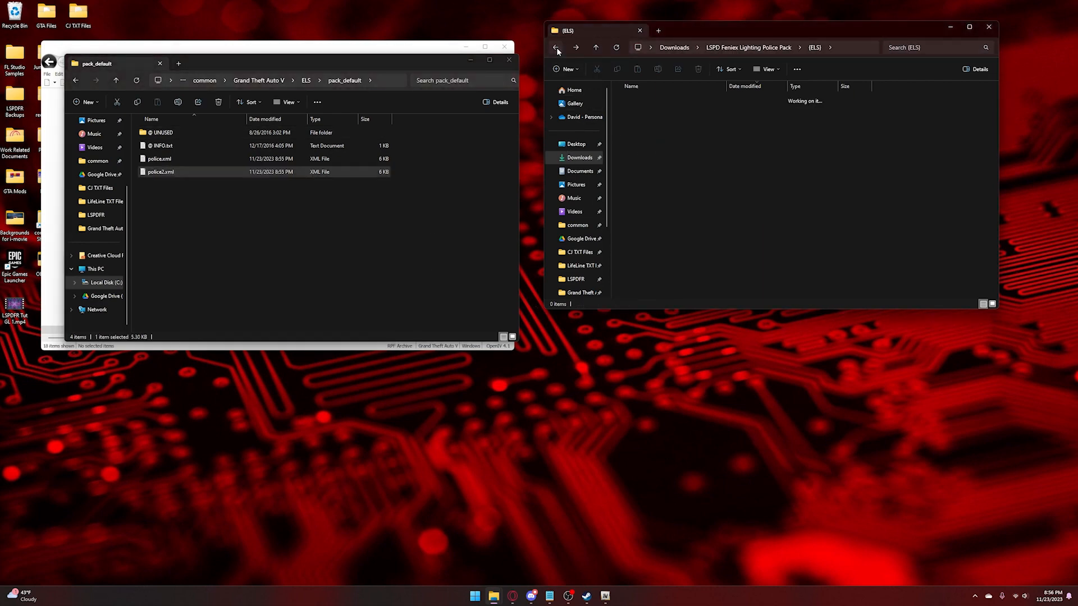
left_click(556, 48)
double_click(662, 138)
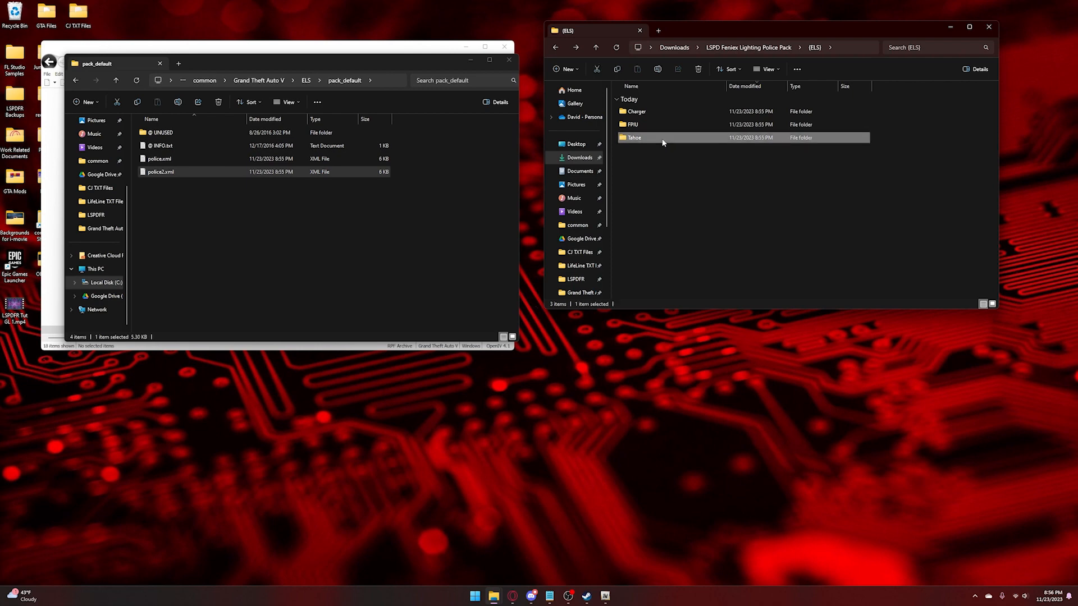
double_click(648, 113)
left_click_drag(648, 113, 372, 251)
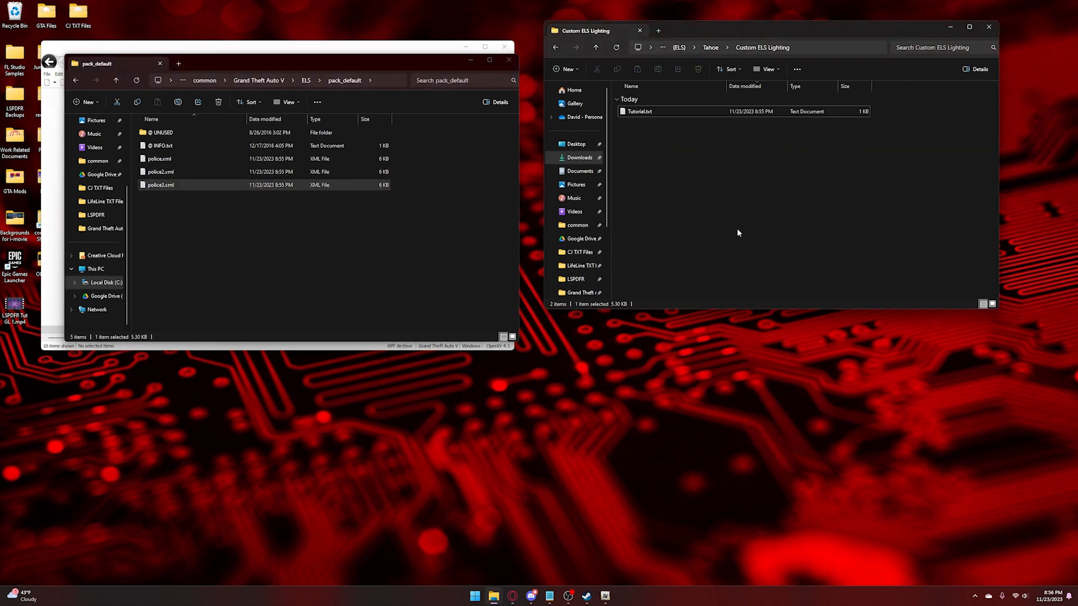
Return to the pack's {ELS} folder, and close the pack_default window and OpenIV
left_click(556, 48)
left_click(555, 48)
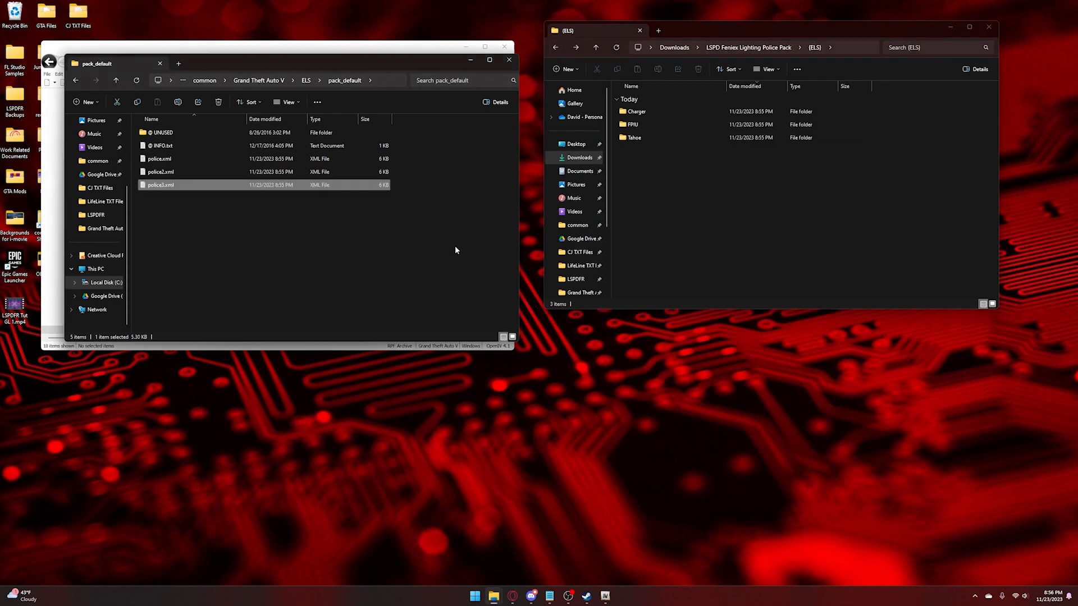
left_click(508, 59)
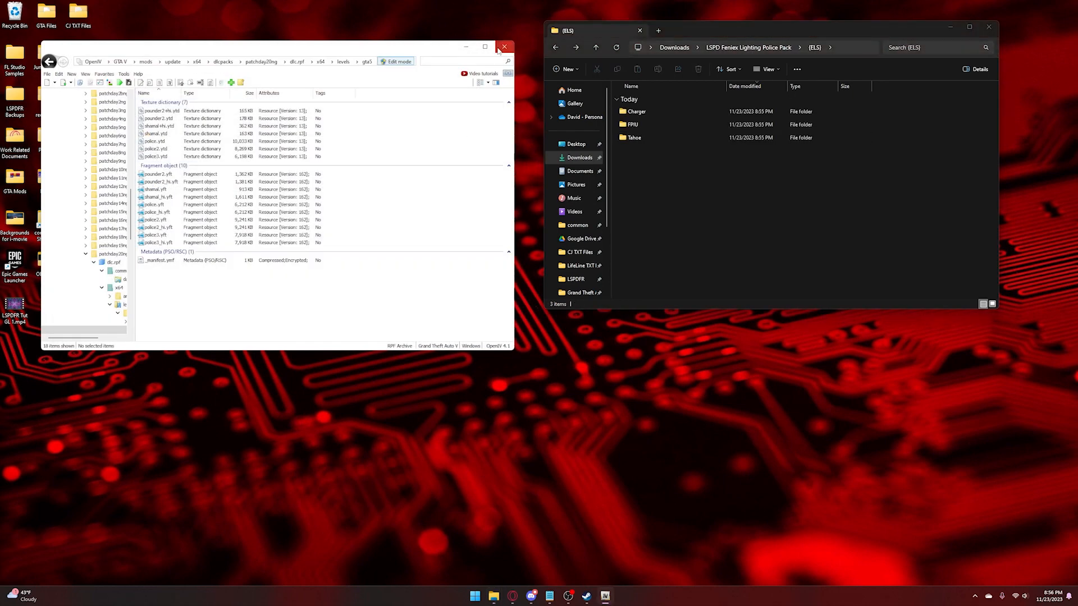
left_click(498, 50)
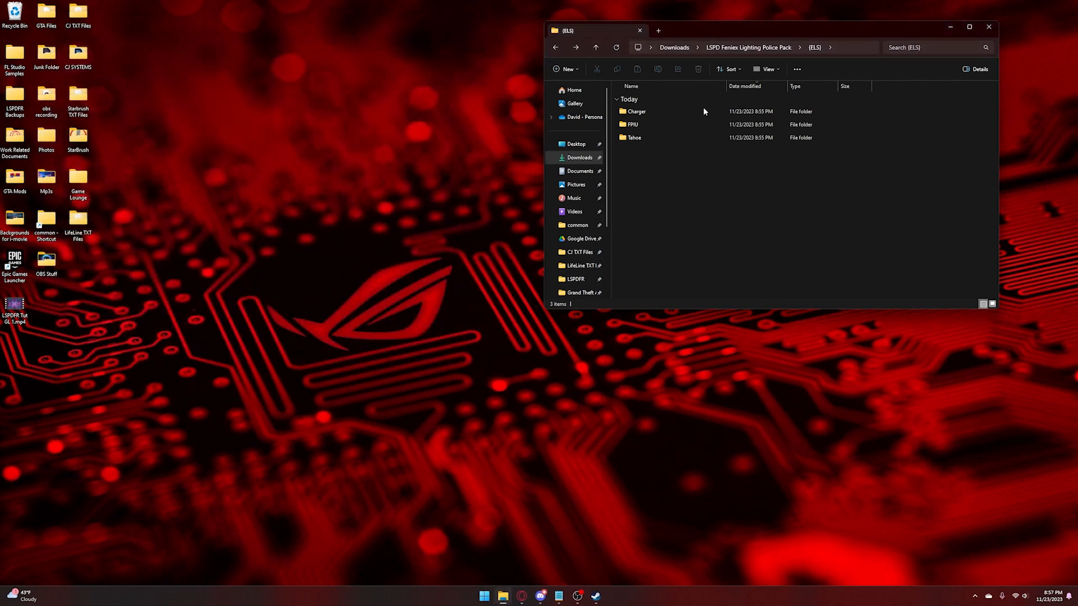
Launch RAGEPluginHook.exe from the Grand Theft Auto V folder to start the modded game
left_click(578, 225)
left_click(666, 140)
double_click(665, 140)
scroll(677, 141, "down", 10)
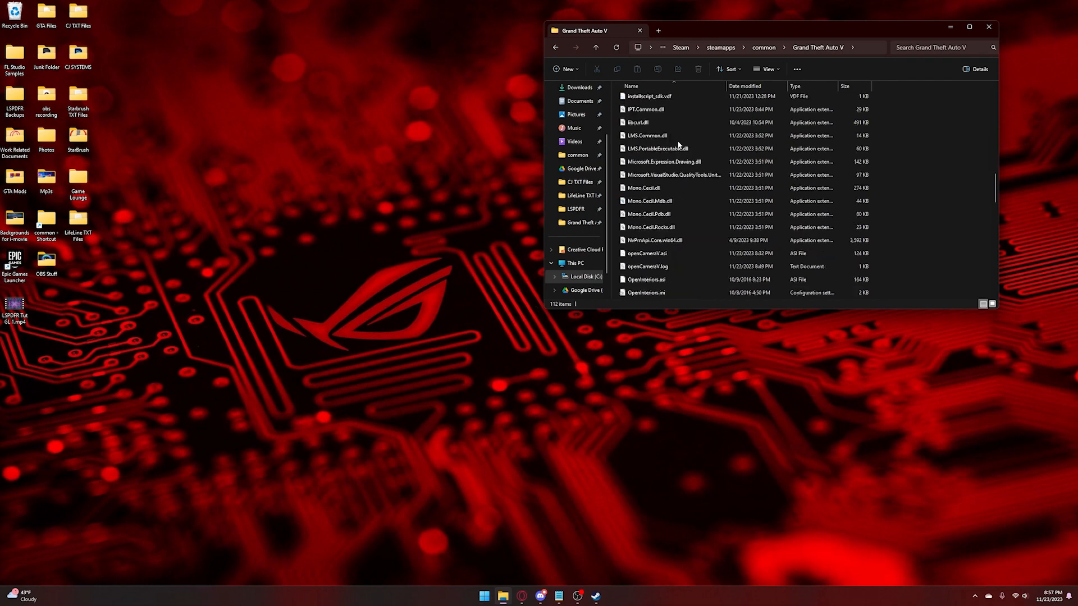
scroll(677, 140, "down", 4)
left_click(660, 162)
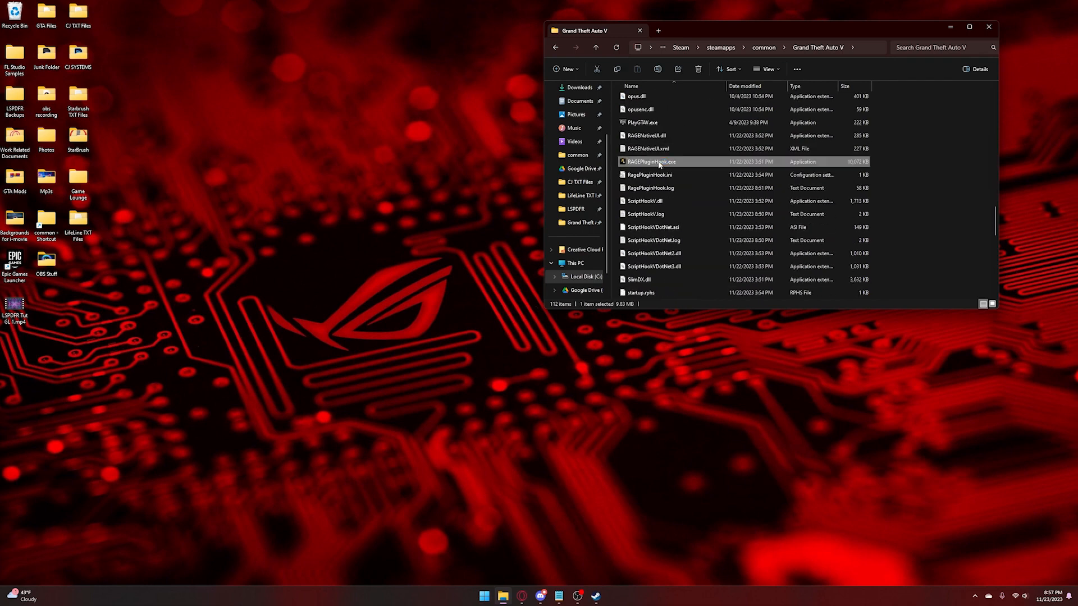
double_click(659, 162)
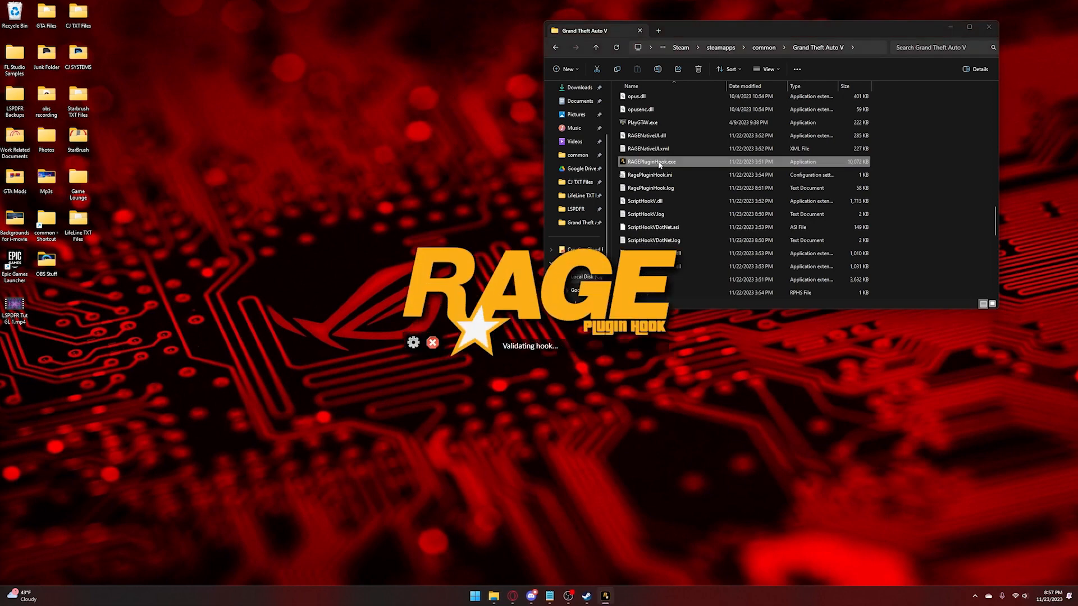
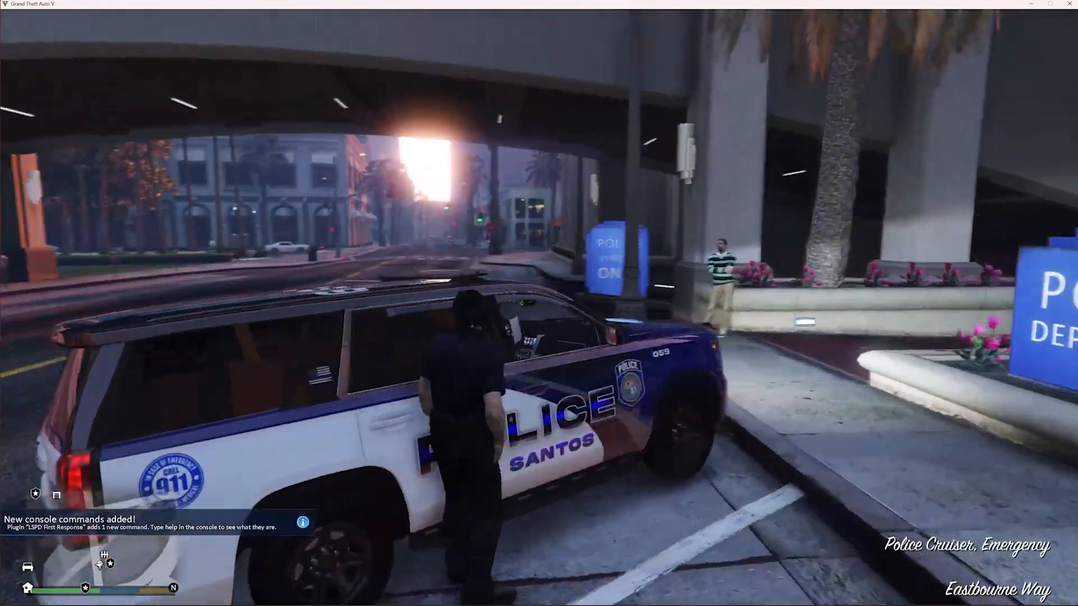
key("w")
key("w")
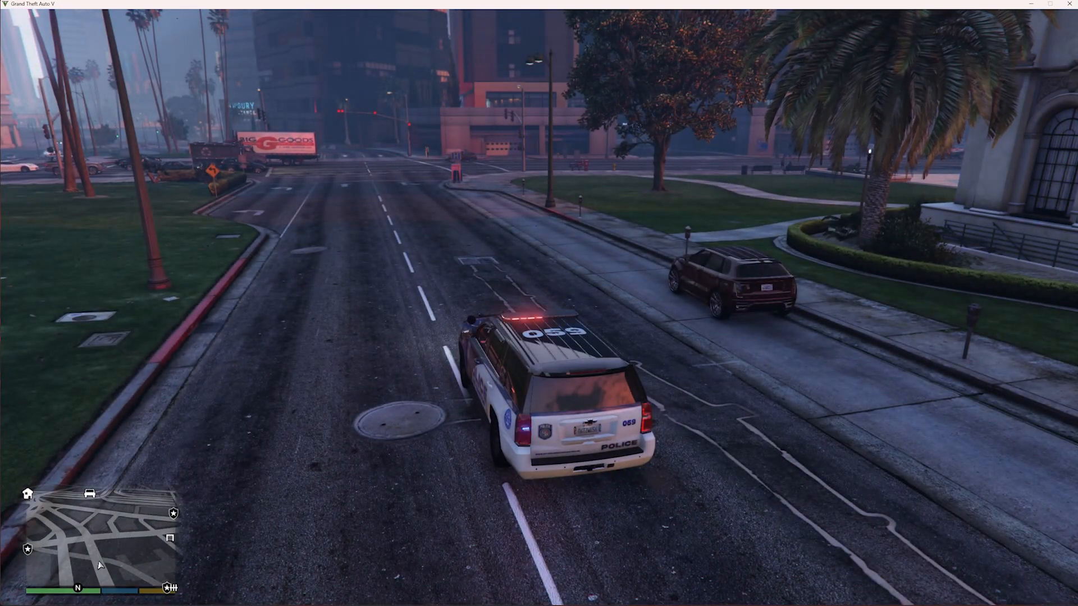
key("w")
key("d")
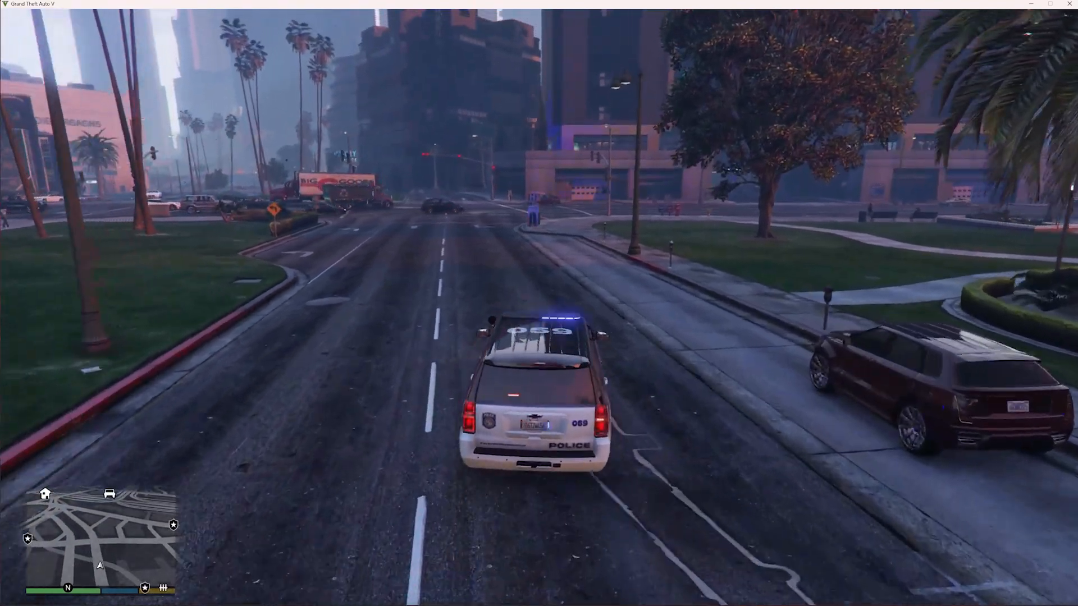
key("a")
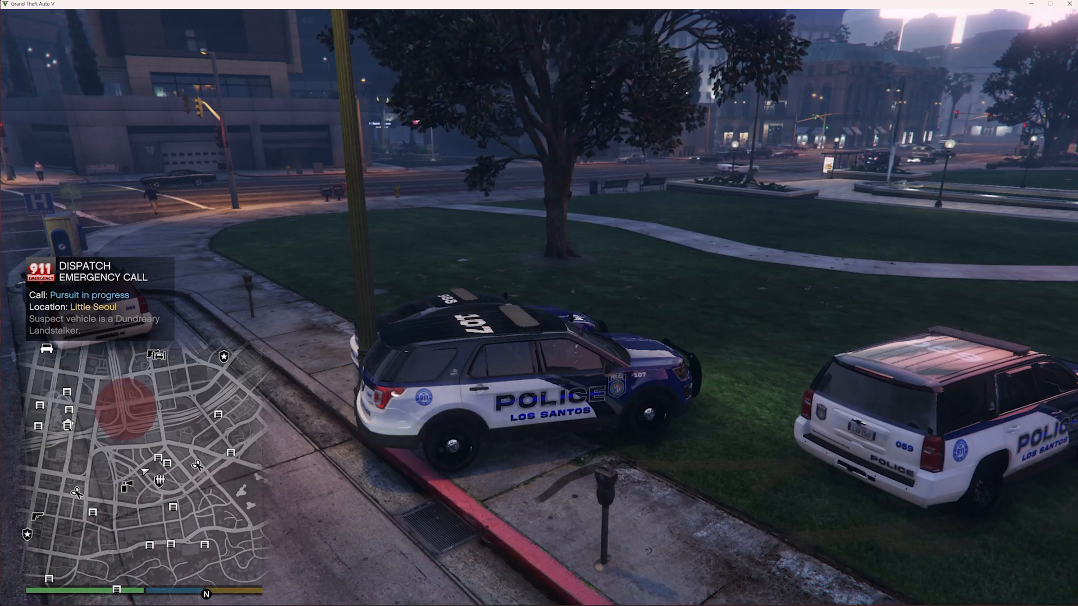
key("w")
key("a")
key("w")
key("a")
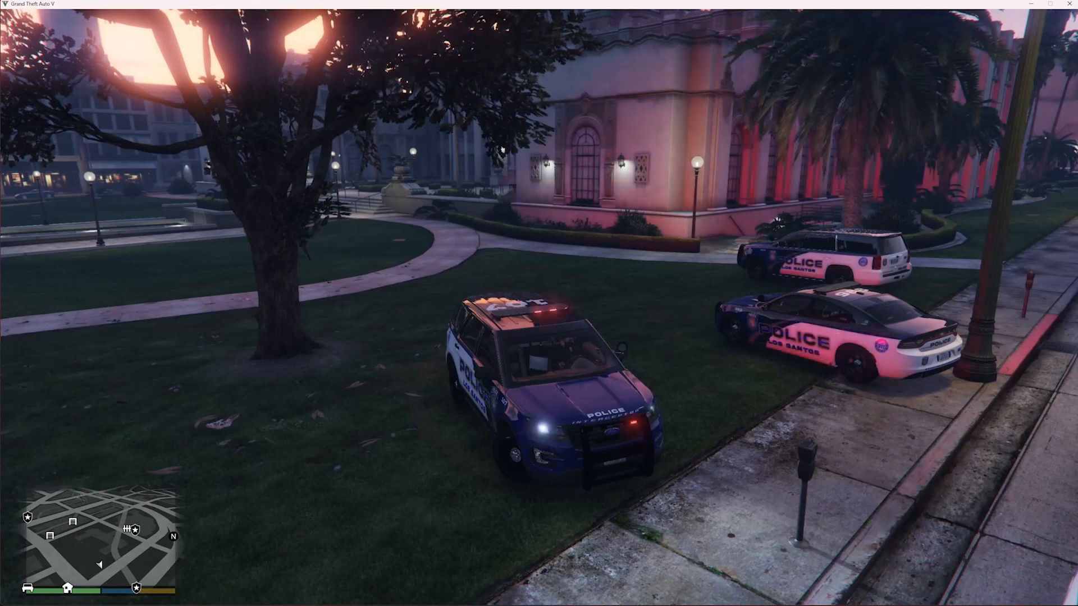
key("f")
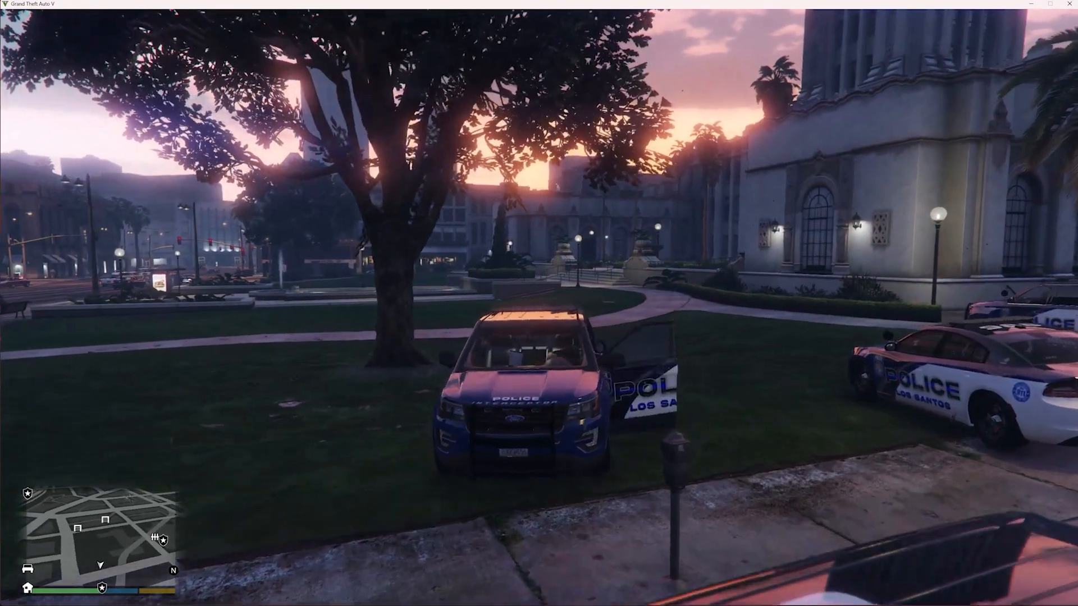
key("w")
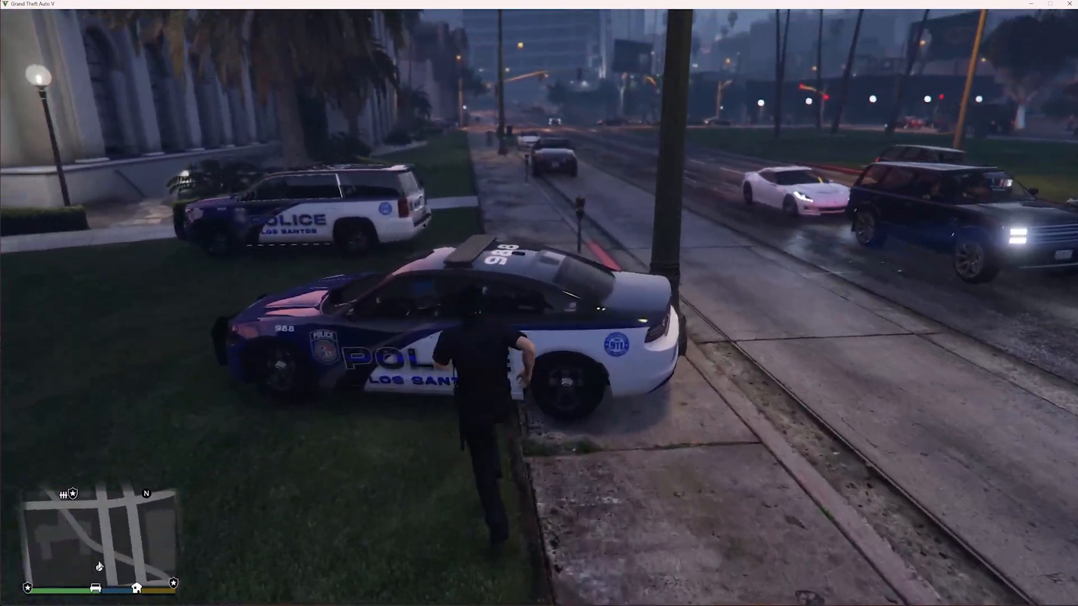
key("f")
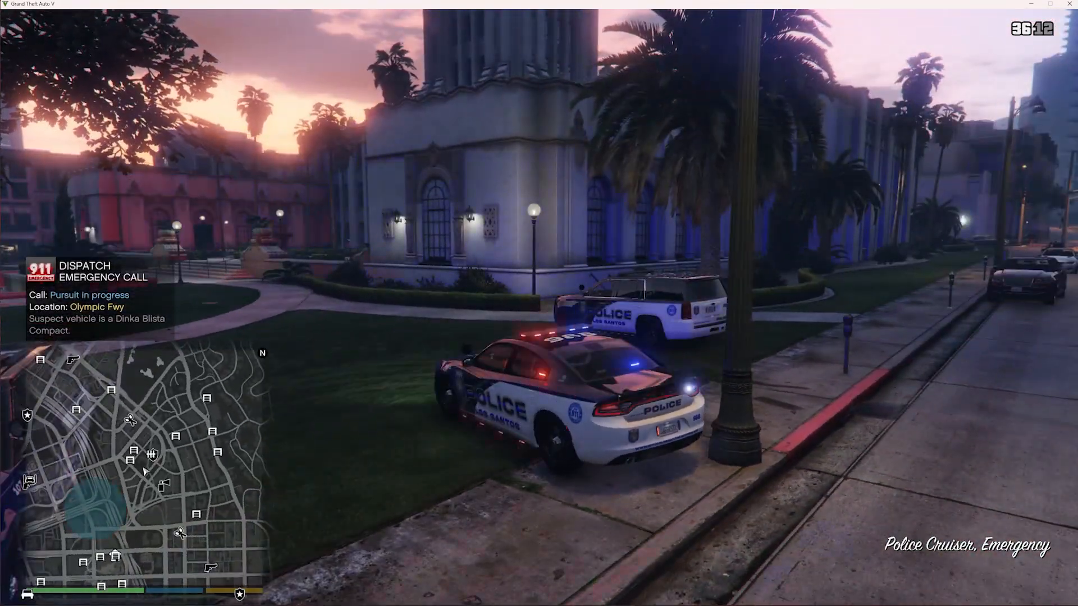
key("e")
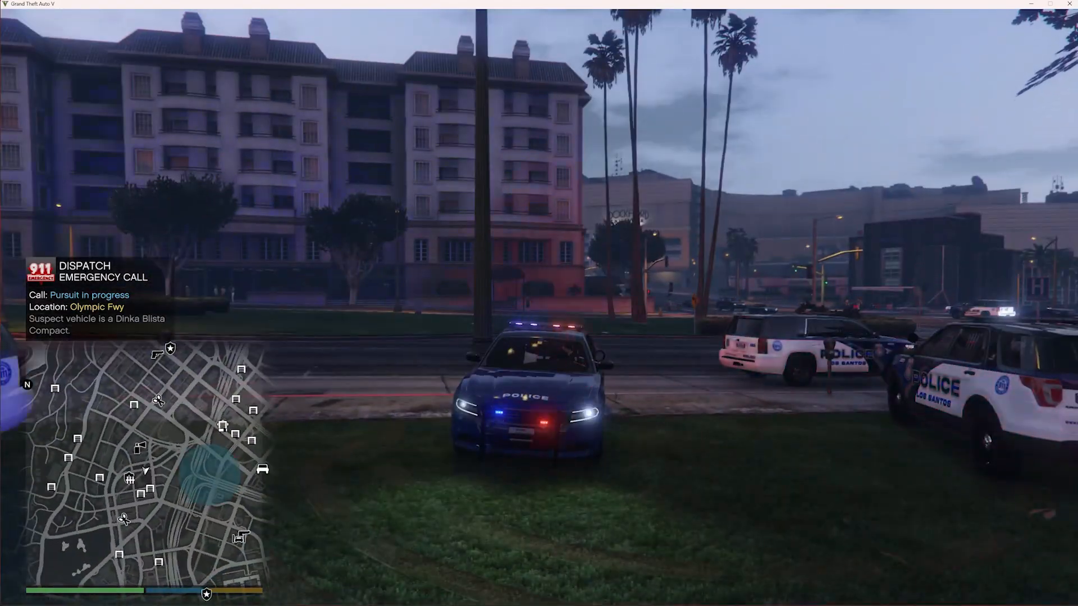
Pause the game and quit Grand Theft Auto V to the desktop
key("Escape")
key("e")
key("e")
key("e")
key("e")
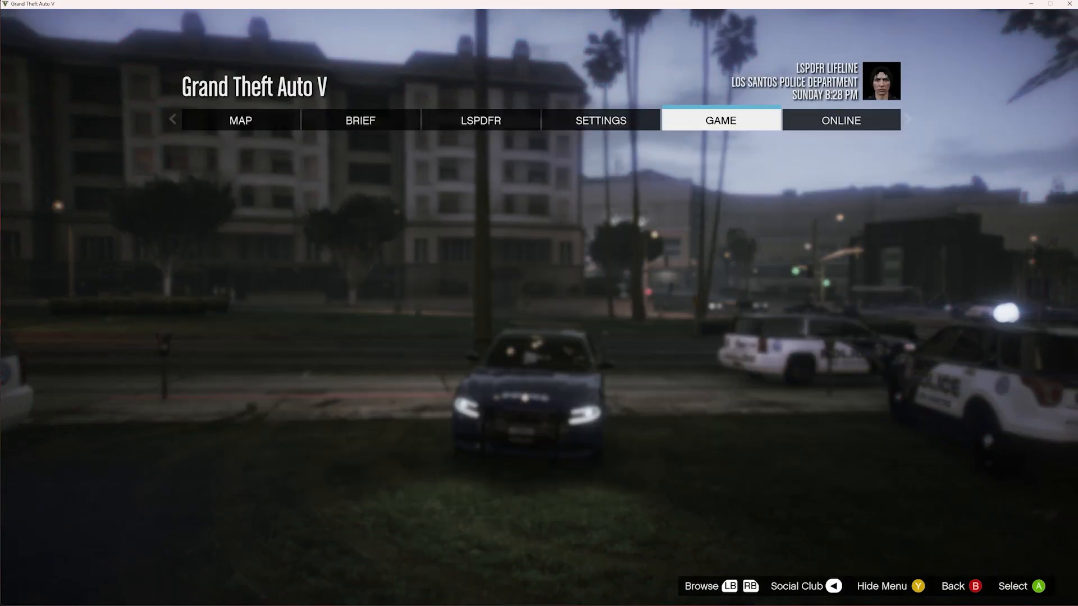
key("Return")
key("Up")
key("Return")
key("Return")
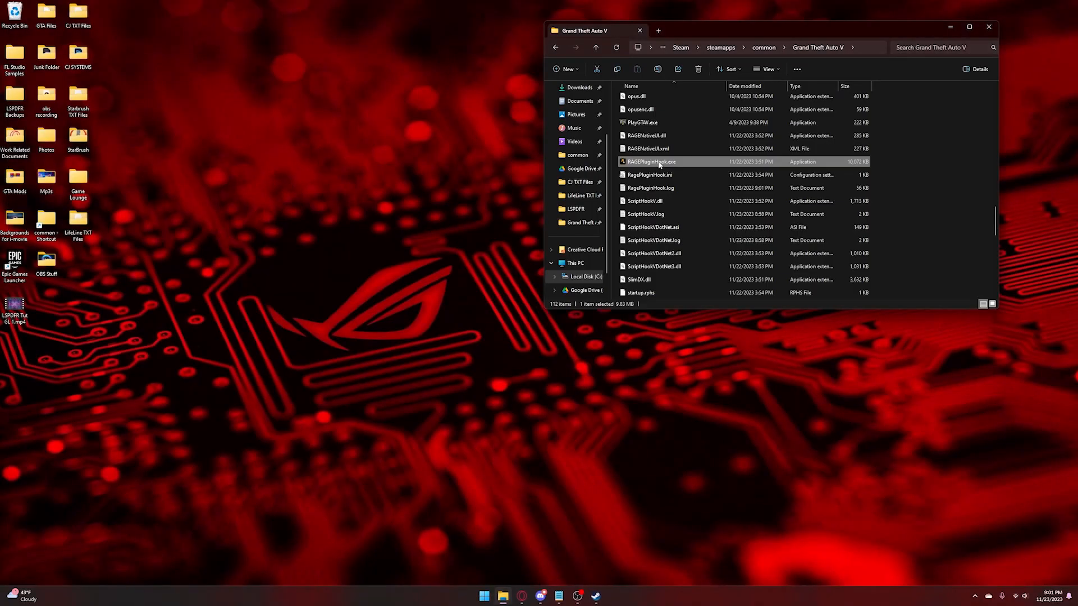
Launch OpenIV and load the Windows version of Grand Theft Auto V
key("super")
type("openiv")
key("Return")
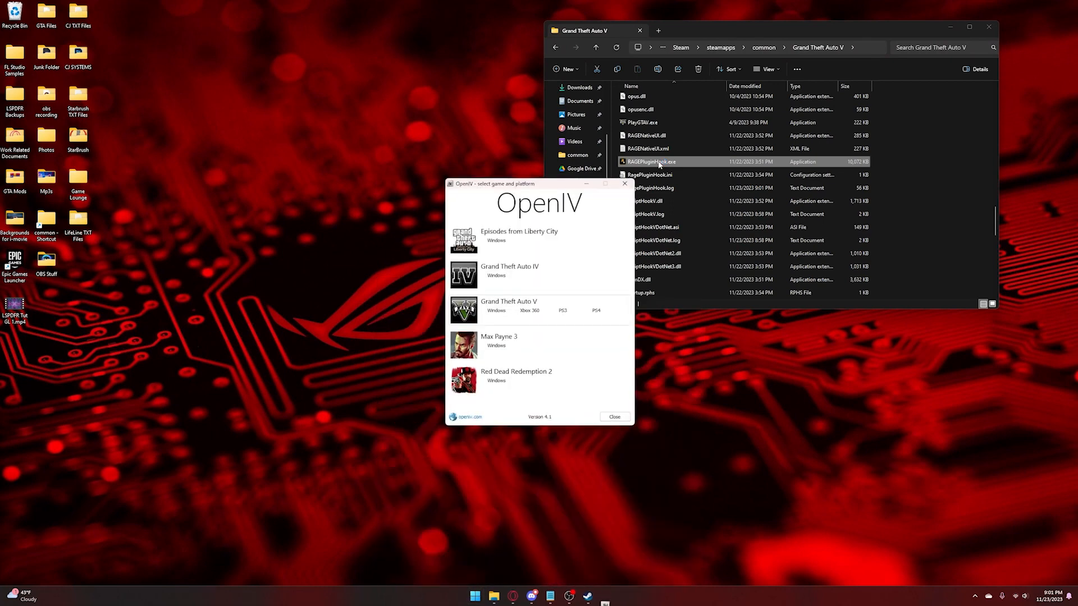
left_click(497, 311)
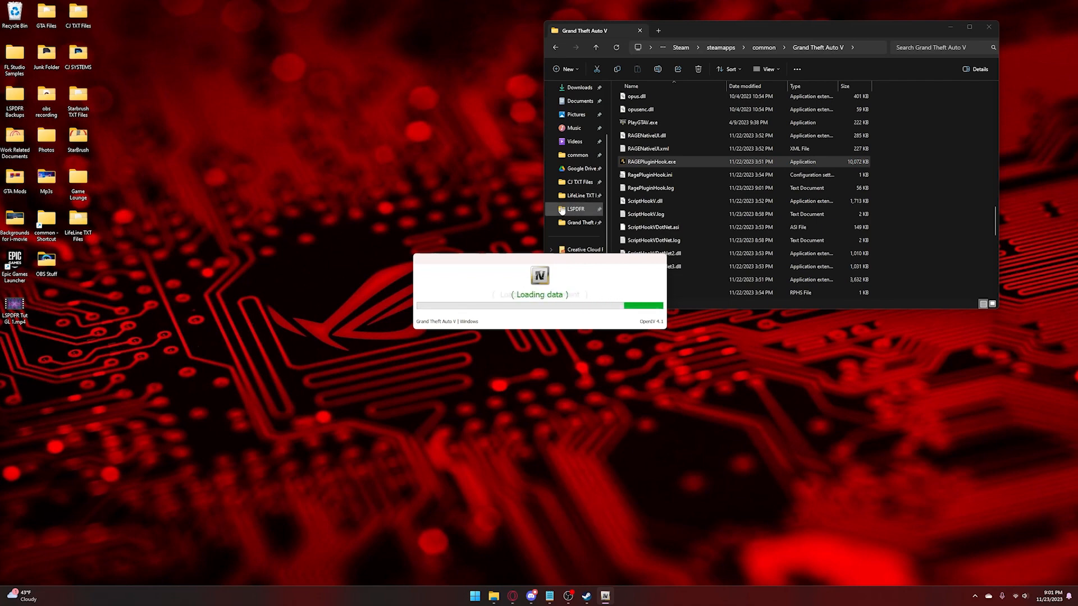
Place the loaded OpenIV window beside the Grand Theft Auto V folder window
left_click(353, 178)
left_click(366, 210)
left_click_drag(524, 157, 266, 84)
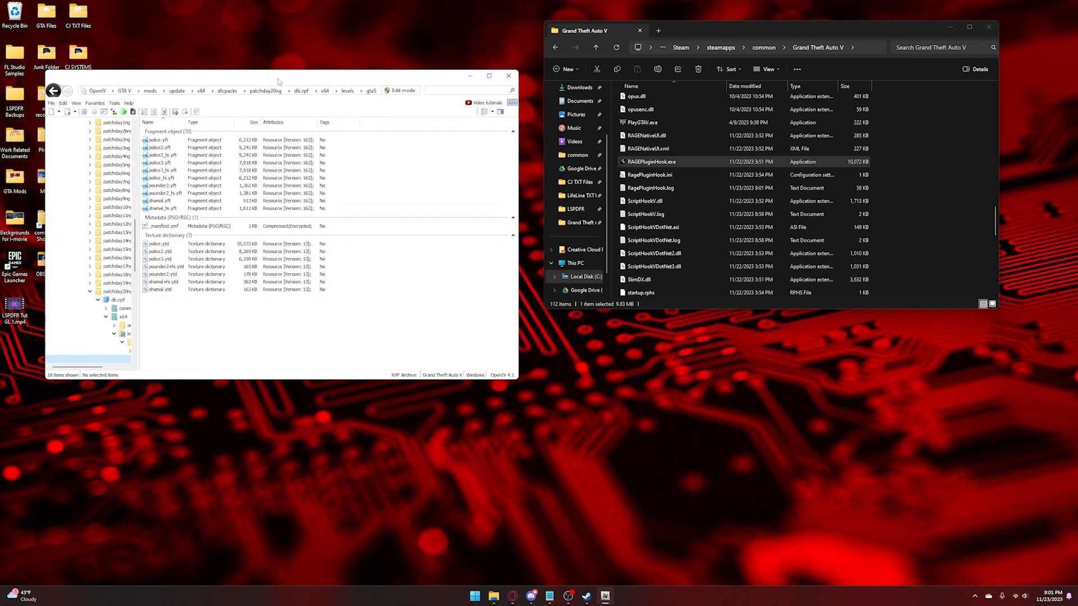
Extract the Unmarked Stealth Explorer folder from its zip archive into Downloads, replacing the files that already exist there
scroll(567, 146, "up", 2)
left_click(566, 157)
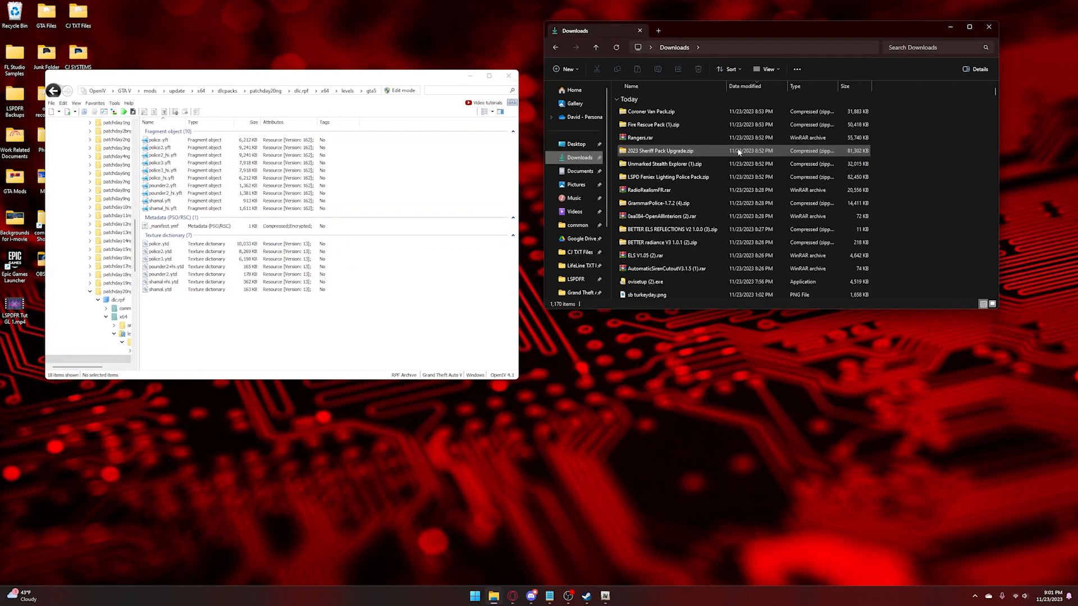
double_click(702, 164)
left_click_drag(693, 98, 594, 160)
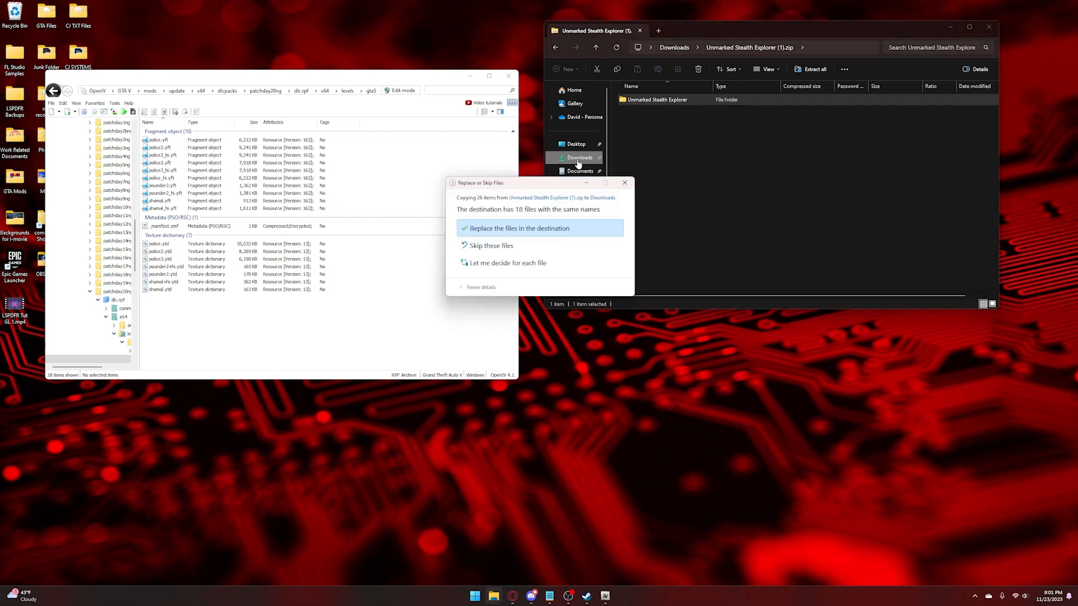
left_click(578, 158)
left_click(494, 183)
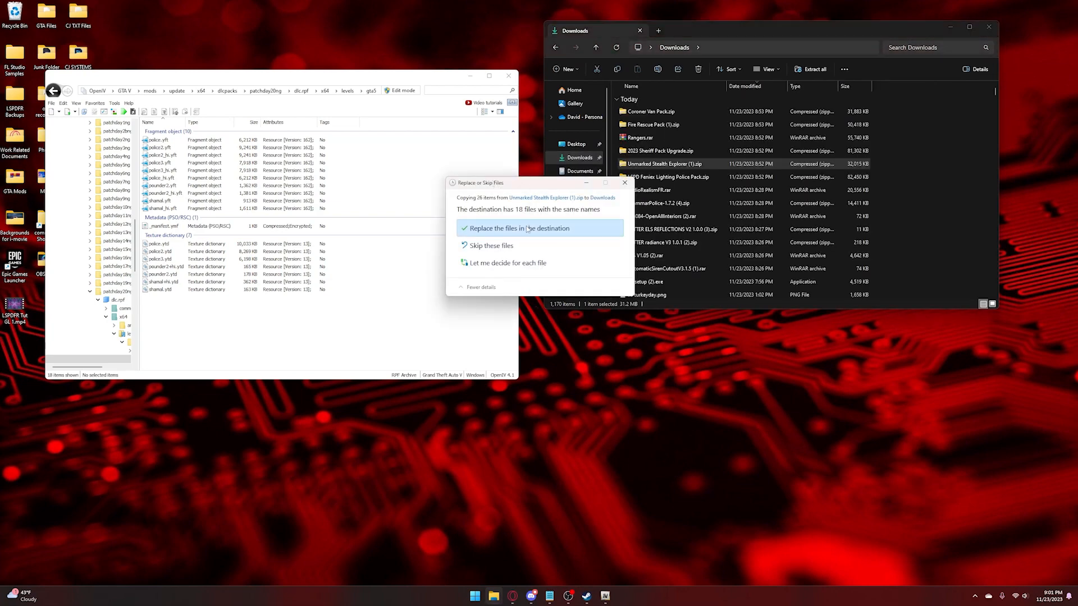
left_click(528, 229)
Open the FPIU folder inside the extracted Unmarked Stealth Explorer folder
scroll(685, 143, "down", 3)
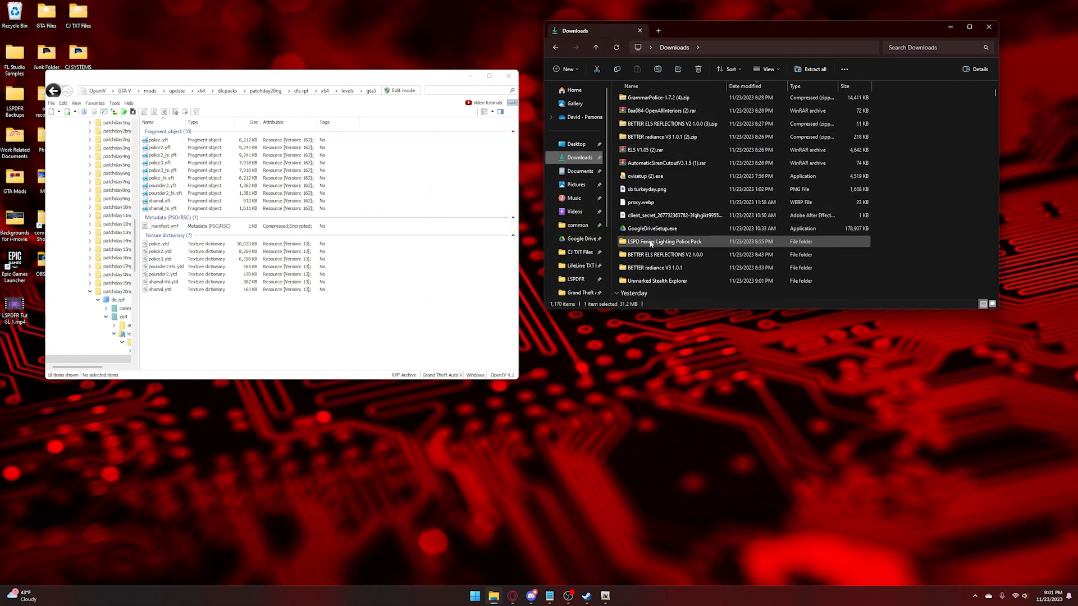
double_click(657, 281)
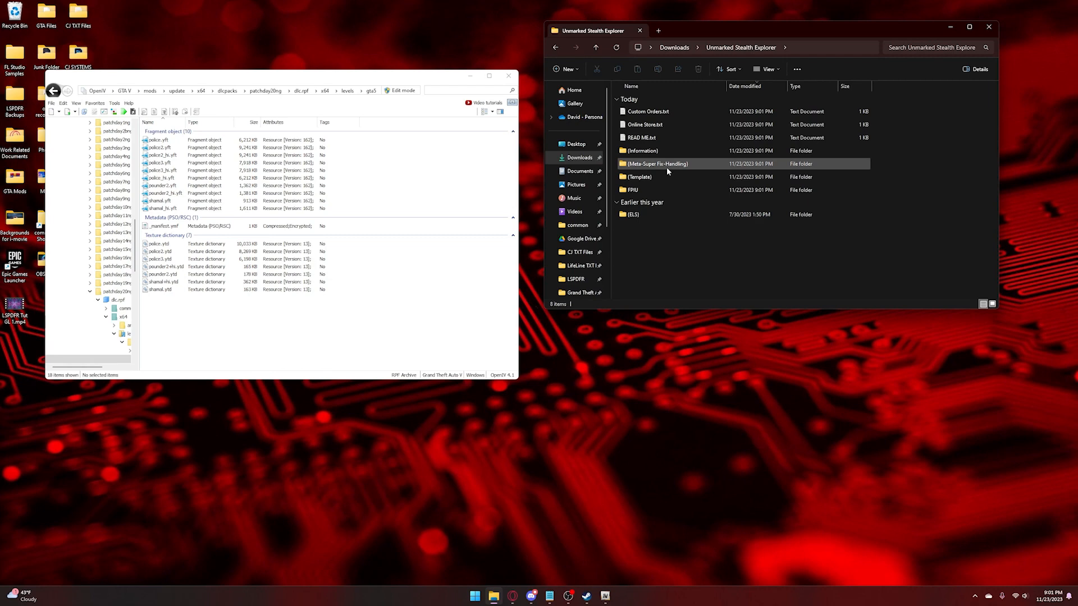
double_click(638, 191)
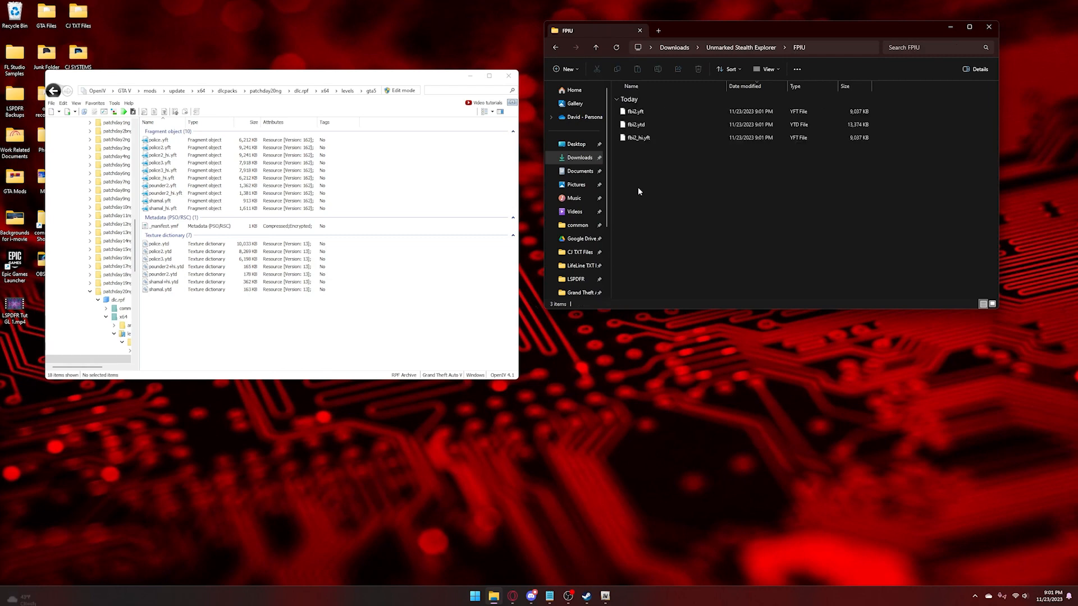
Enable edit mode in OpenIV and add fbi2.yft, fbi2.ytd and fbi2_hi.yft to the open patchday20ng vehicle folder
left_click(658, 109)
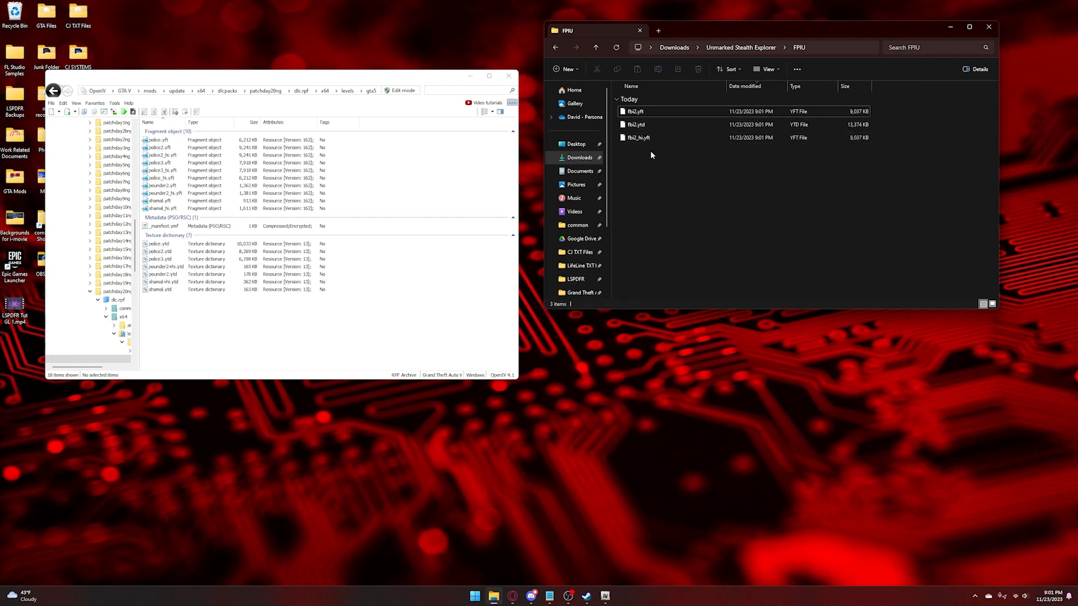
left_click(648, 121)
left_click(647, 136)
left_click(648, 125)
left_click(650, 116)
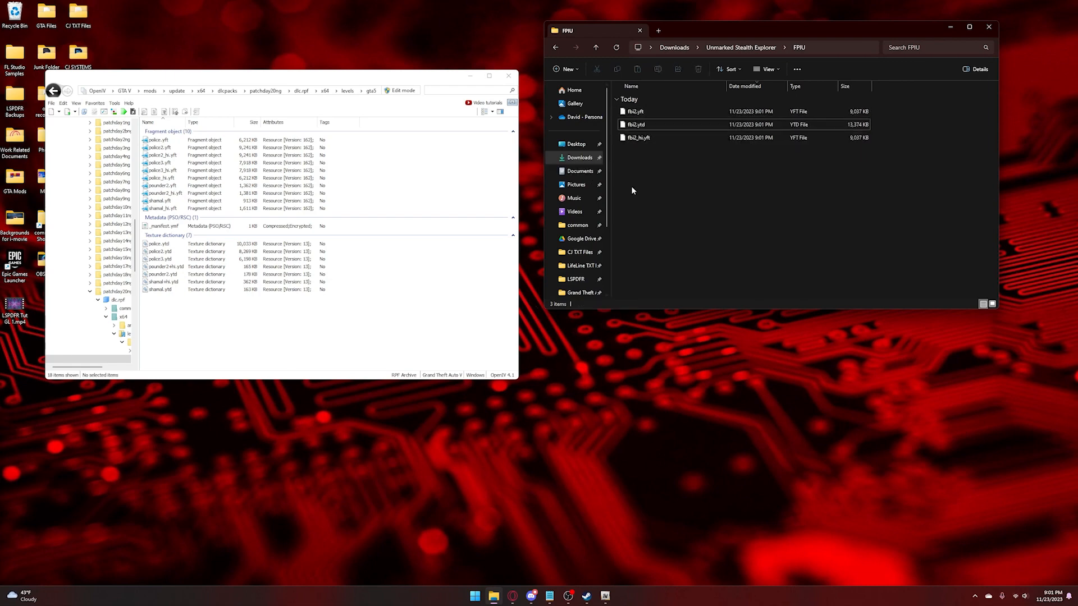
mouse_move(655, 175)
left_mouse_down()
mouse_move(641, 112)
mouse_move(801, 231)
mouse_move(281, 337)
mouse_move(375, 319)
mouse_move(685, 188)
mouse_move(668, 168)
left_mouse_up()
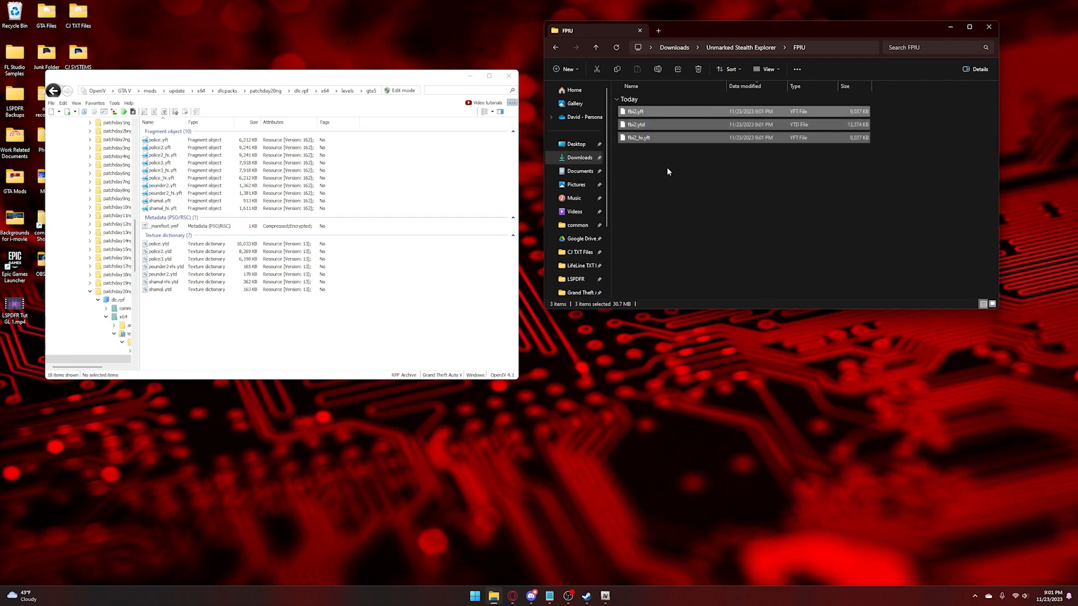
left_click(668, 169)
left_click(394, 91)
left_click(560, 324)
left_click_drag(697, 221, 402, 333)
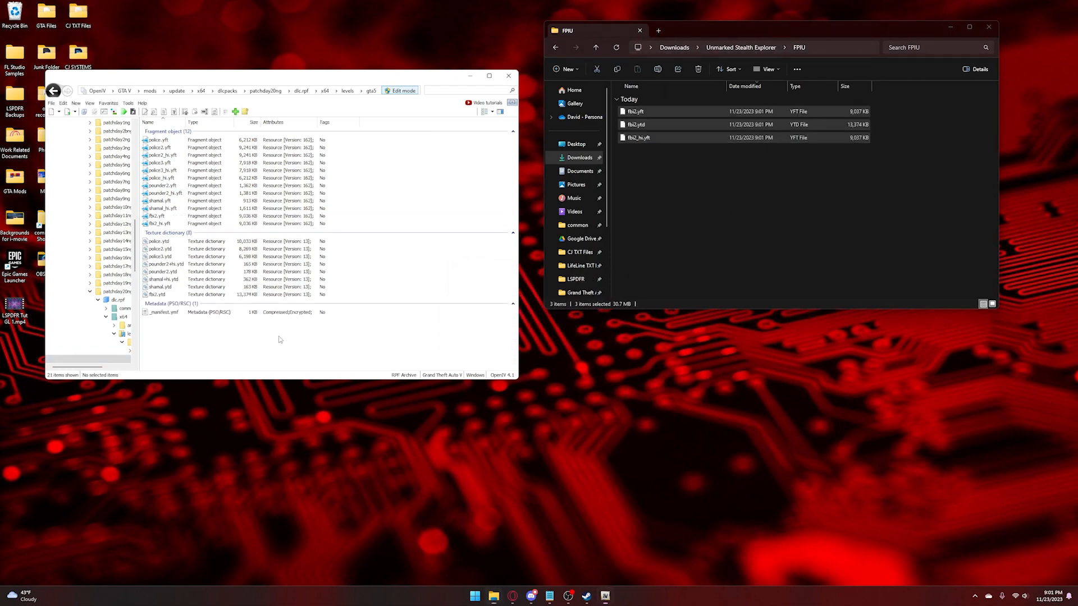
Rename the added fbi2.yft model as police4.yft in the OpenIV archive
left_click(170, 218)
right_click(171, 219)
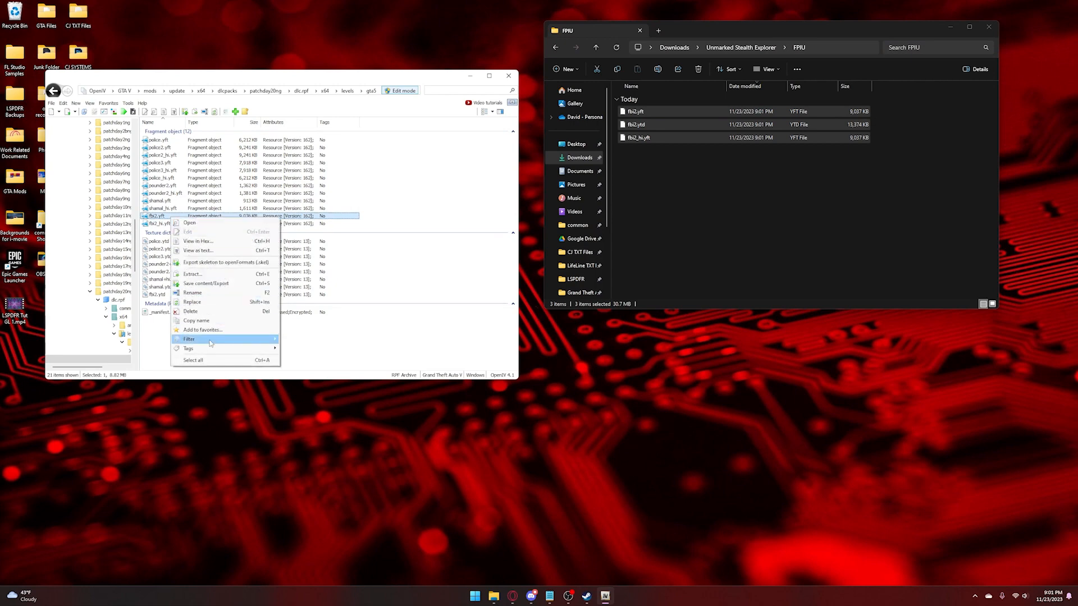
left_click(193, 293)
type("police4")
left_click(220, 297)
Rename the fbi2.ytd texture dictionary as police4.ytd
right_click(183, 294)
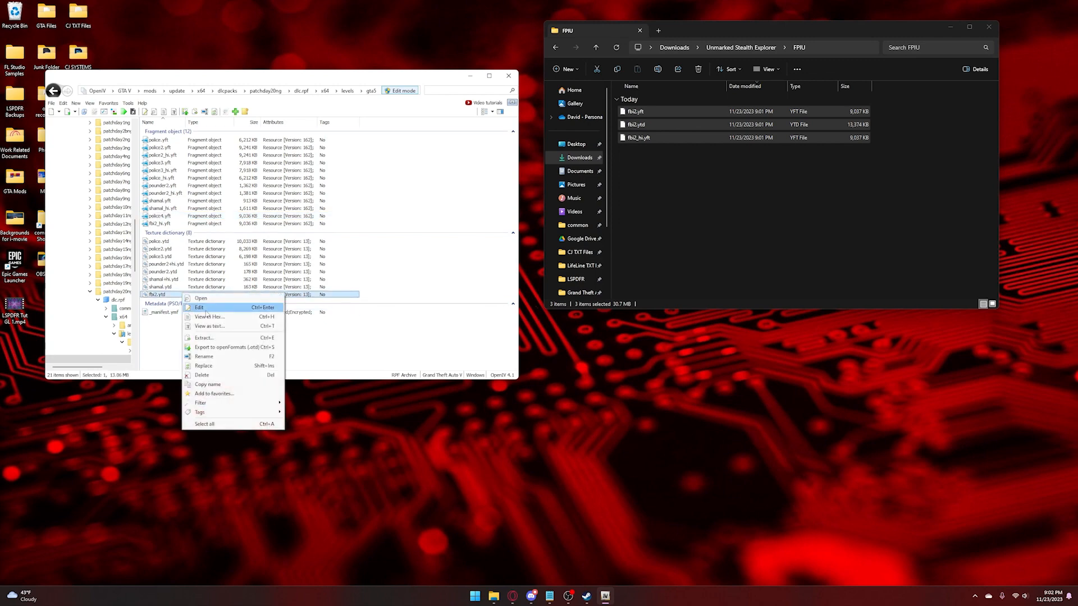
left_click(209, 357)
type("police4")
key("Return")
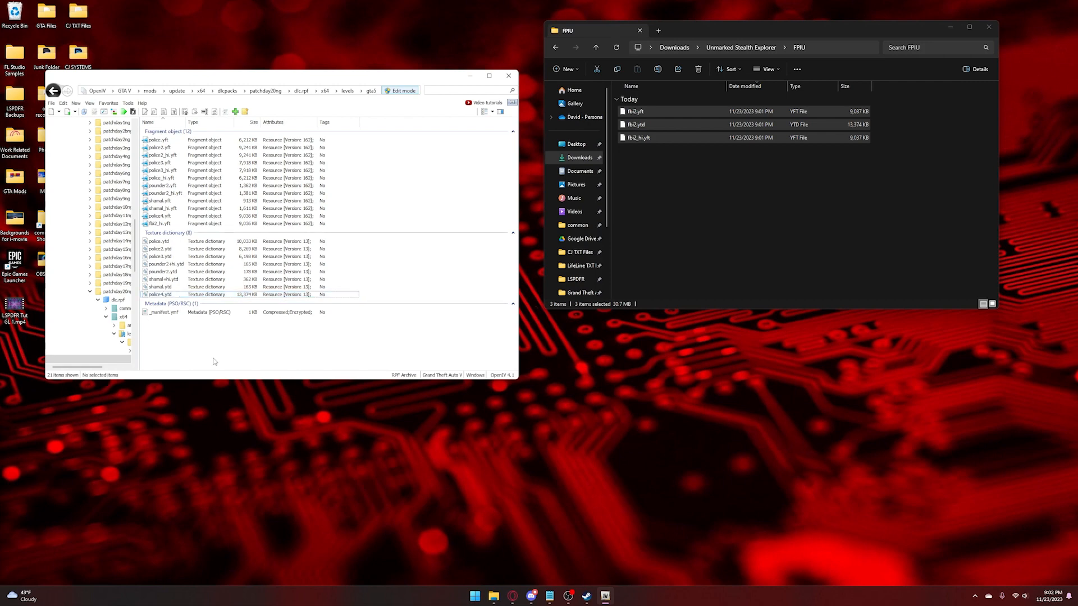
Rename fbi2_hi.yft as police4_hi.yft, keeping the _hi suffix
right_click(164, 225)
left_click(214, 301)
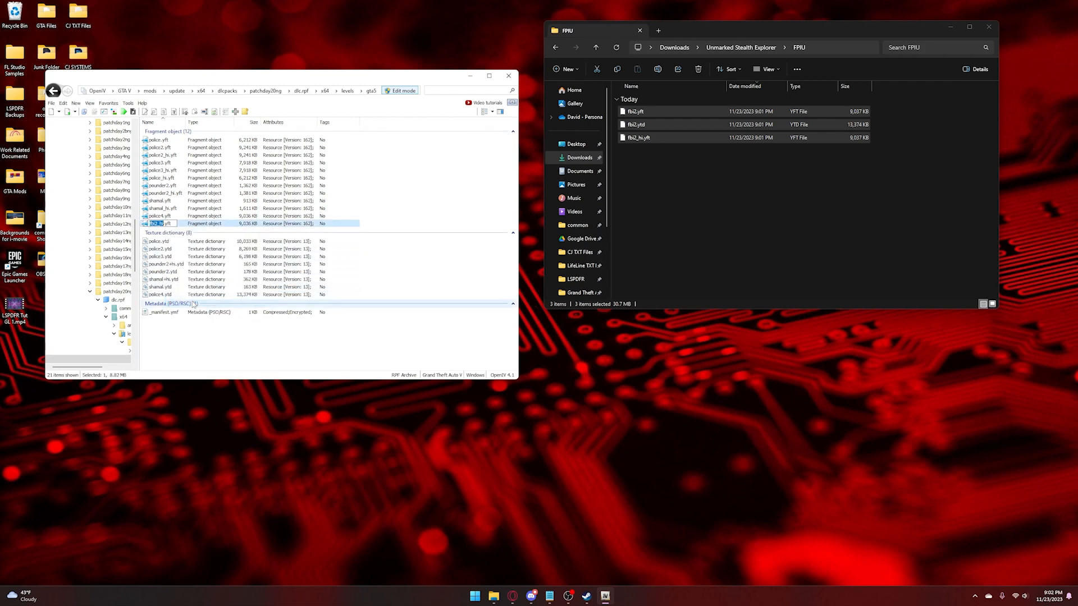
key("shift+Left")
key("shift+Left")
type("police4")
left_click(200, 333)
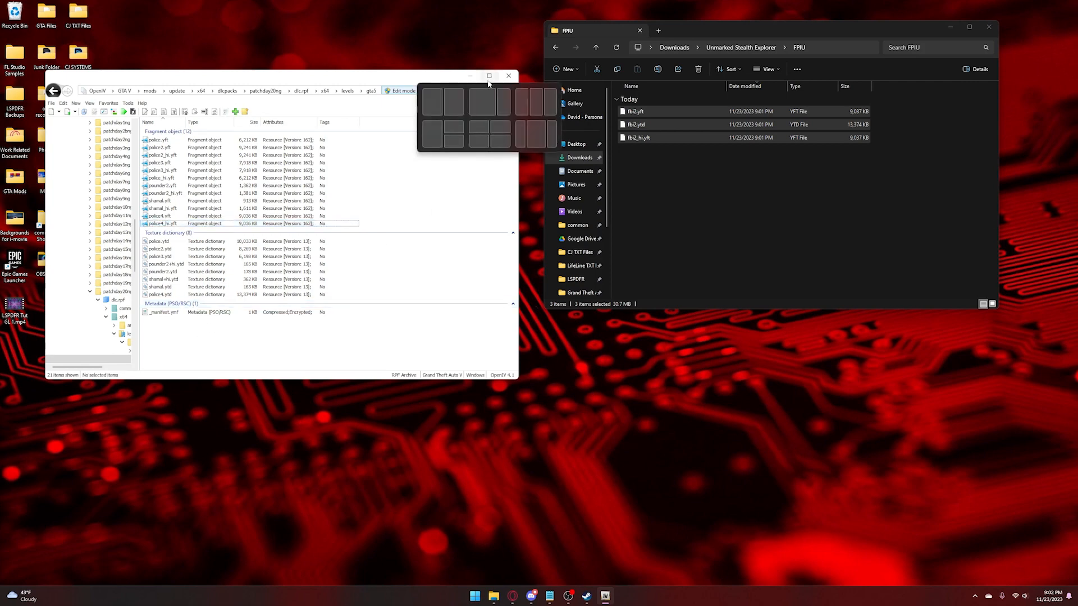
Try to extract the 2023 Sheriff Pack Upgrade folder from its zip archive into Downloads
left_click(793, 208)
left_click(673, 48)
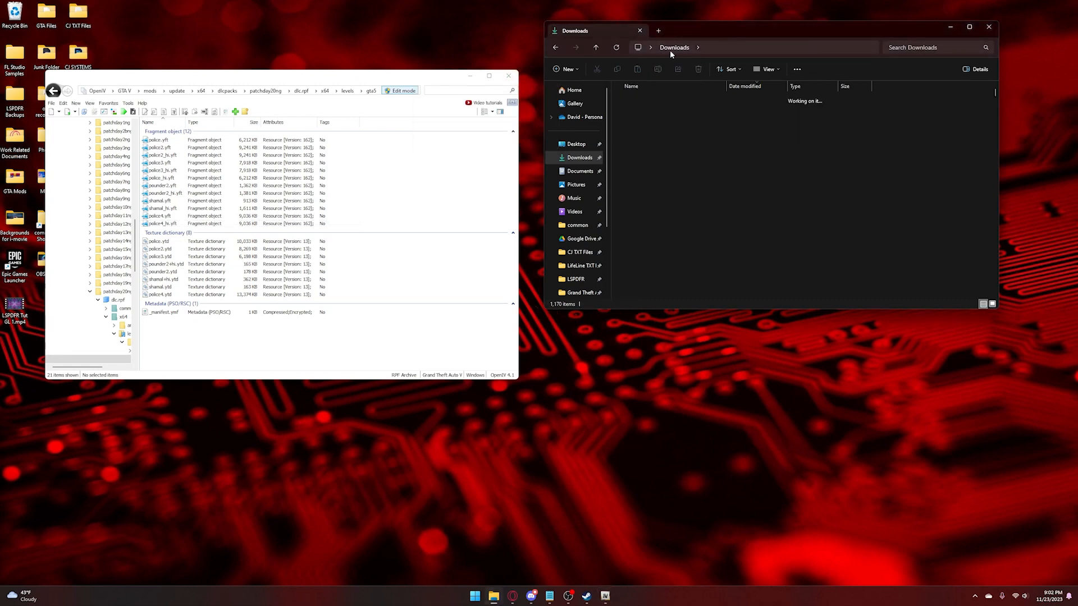
scroll(676, 190, "up", 1)
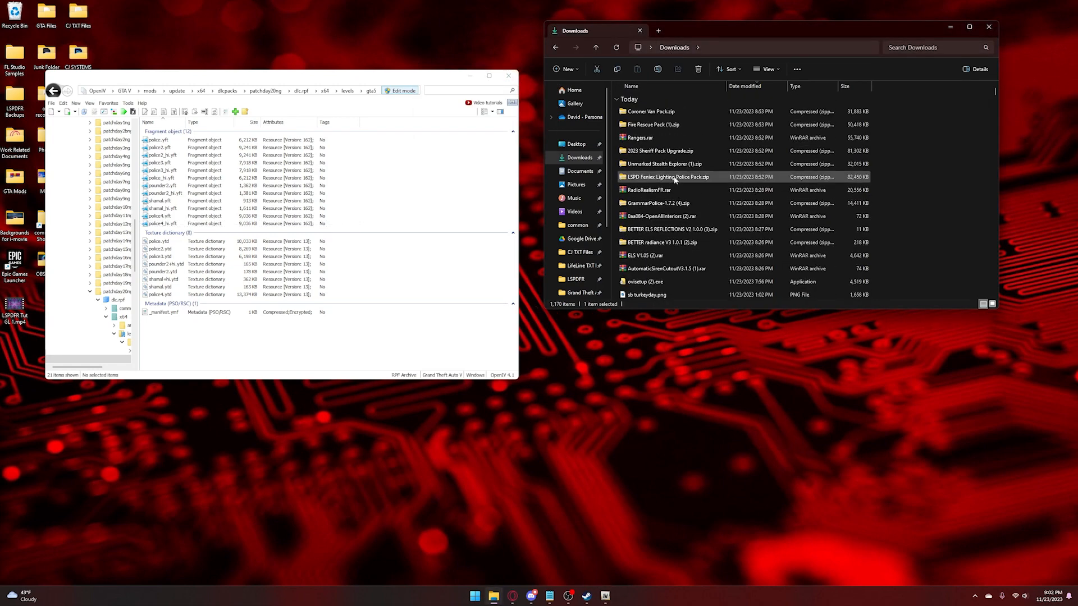
left_click(677, 156)
left_click_drag(656, 102, 575, 159)
left_click(671, 47)
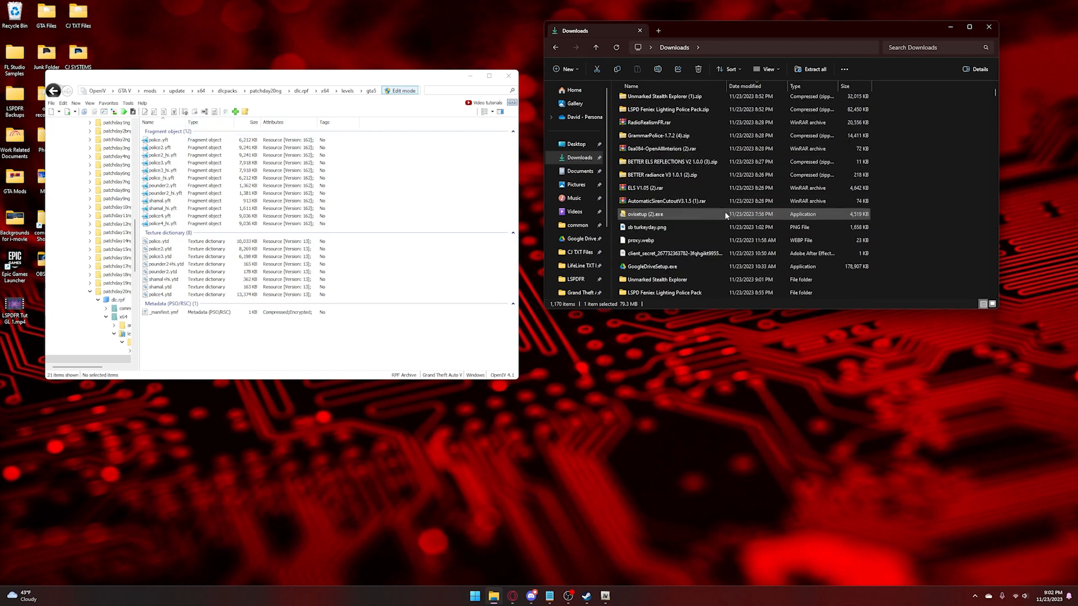
Open the Custom ELS Lighting folder within the {ELS} folder of Unmarked Stealth Explorer
scroll(685, 217, "down", 3)
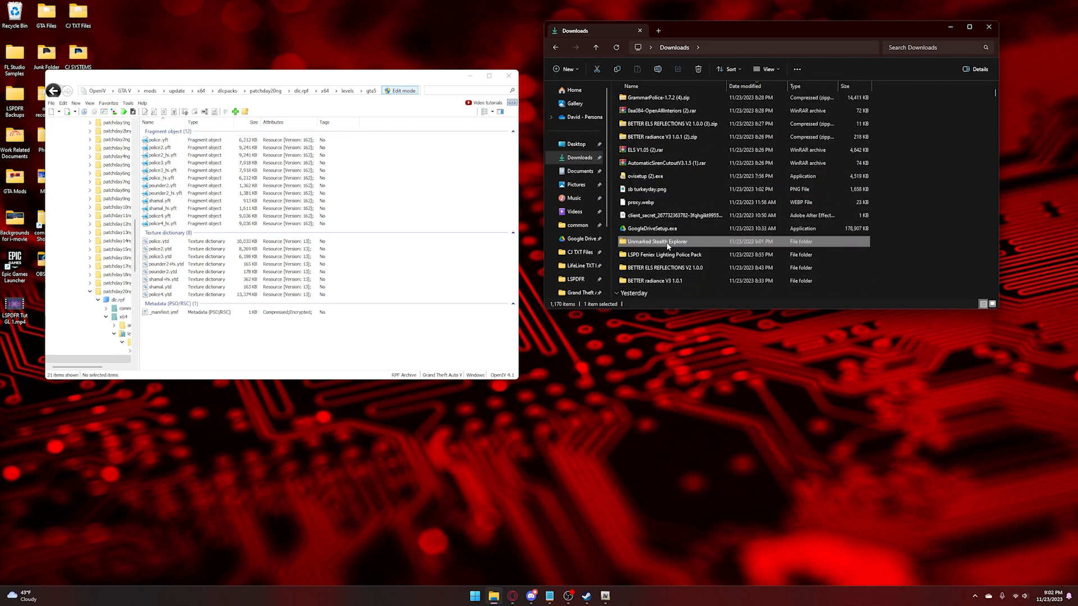
double_click(657, 242)
double_click(653, 216)
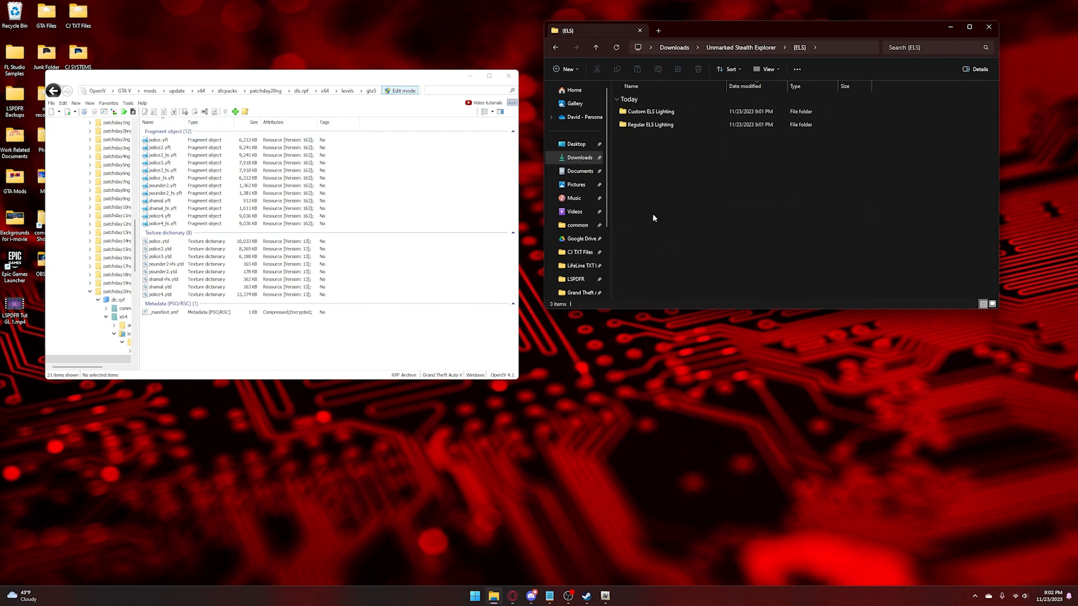
left_click(668, 113)
double_click(670, 114)
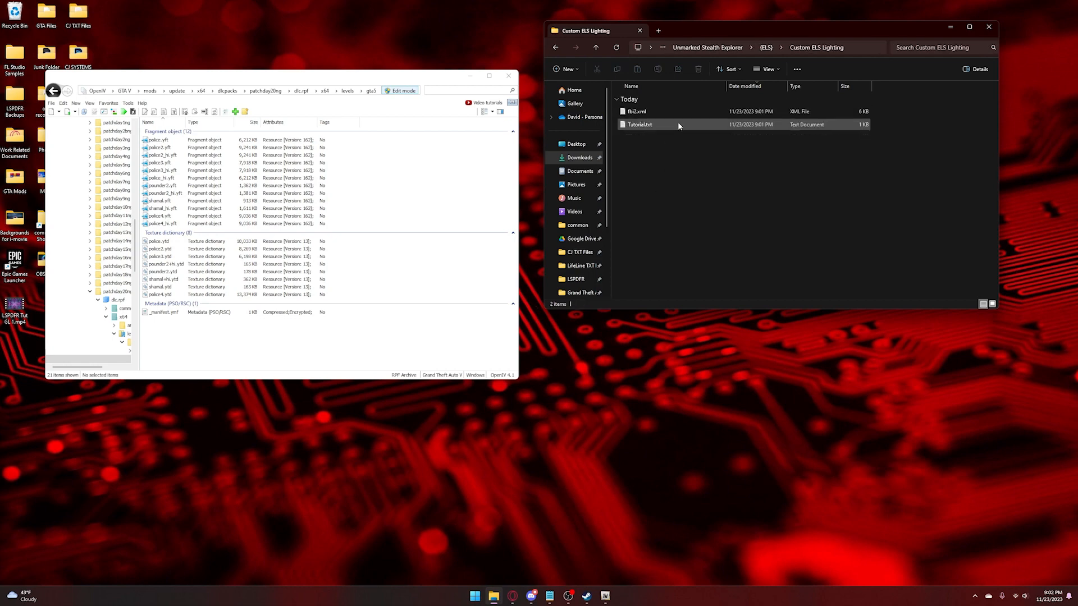
Open a second File Explorer window at the ELS pack_default folder of Grand Theft Auto V
key("super")
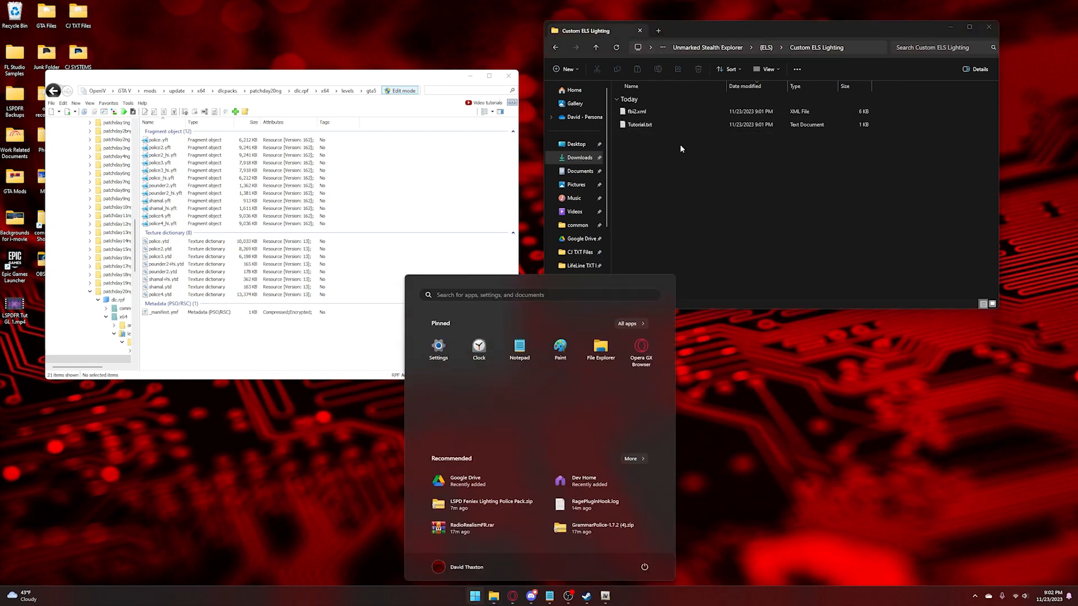
left_click(601, 346)
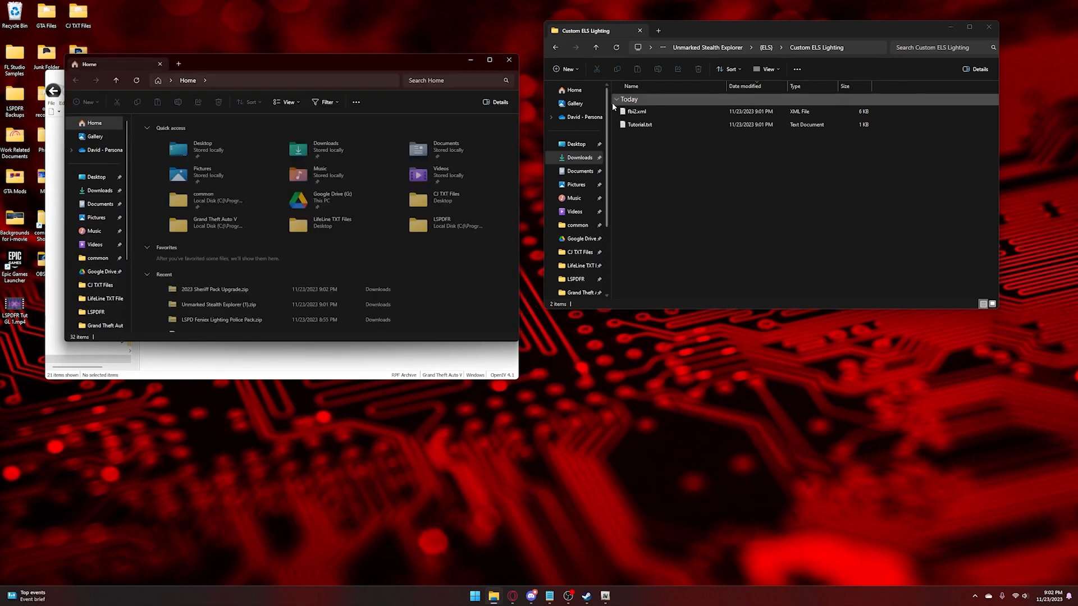
left_click(95, 258)
double_click(191, 172)
double_click(198, 133)
Move fbi2.xml from Custom ELS Lighting into pack_default and rename it as police4.xml
left_click(637, 112)
left_click_drag(637, 111, 173, 200)
right_click(173, 200)
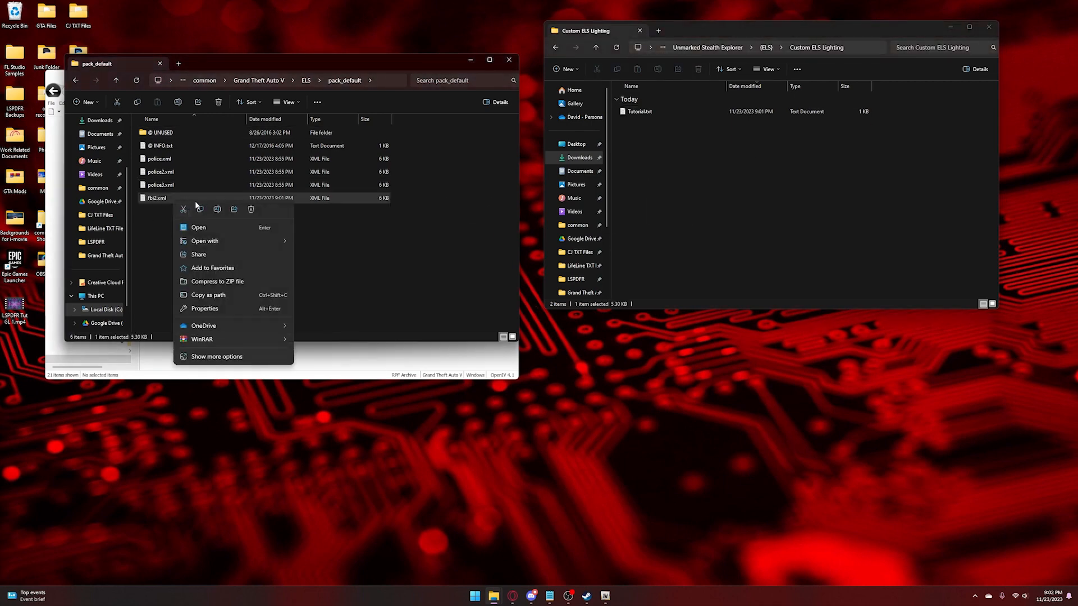
left_click(217, 209)
type("police4.xml")
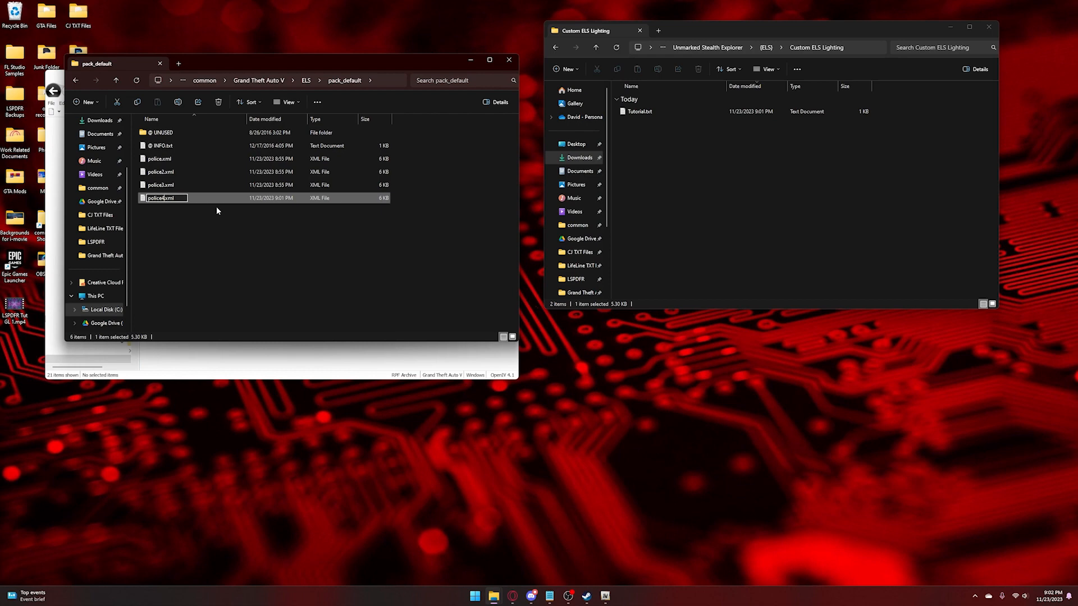
key("Return")
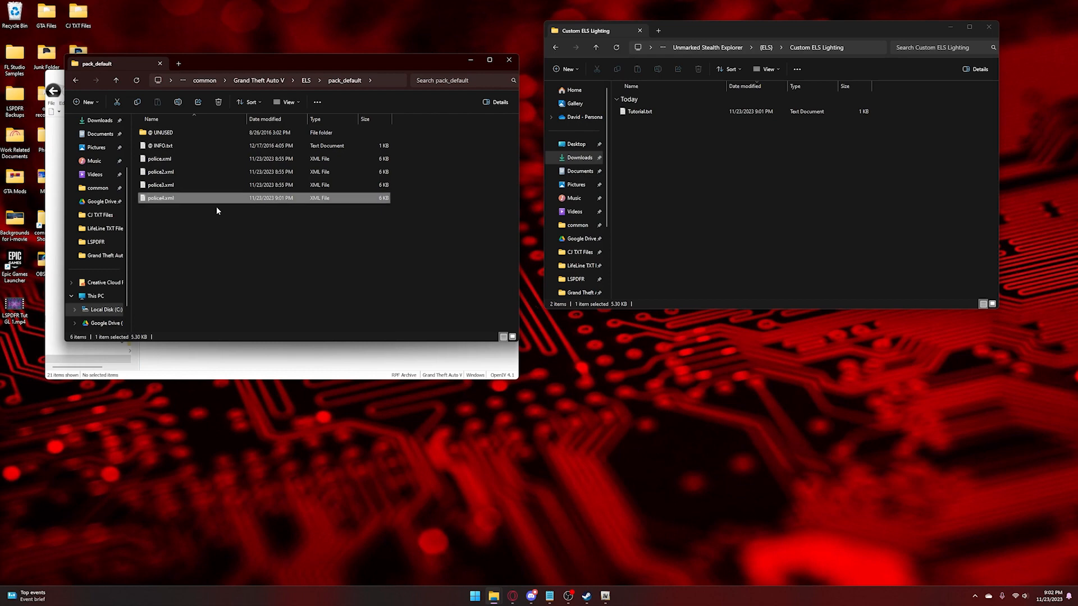
Place the pack_default window below the Custom ELS Lighting window so the OpenIV file list is uncovered
left_click(286, 238)
left_click_drag(285, 61, 776, 322)
left_click(618, 159)
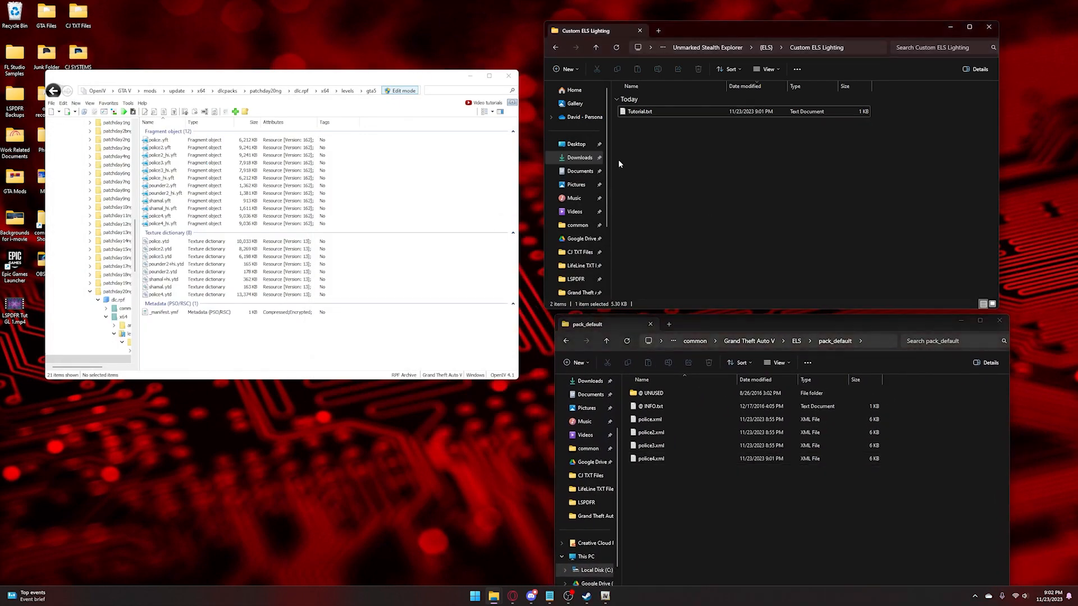
Extract the 2023 Sheriff Pack Upgrade folder from its zip archive into Downloads and return to Downloads
left_click(578, 159)
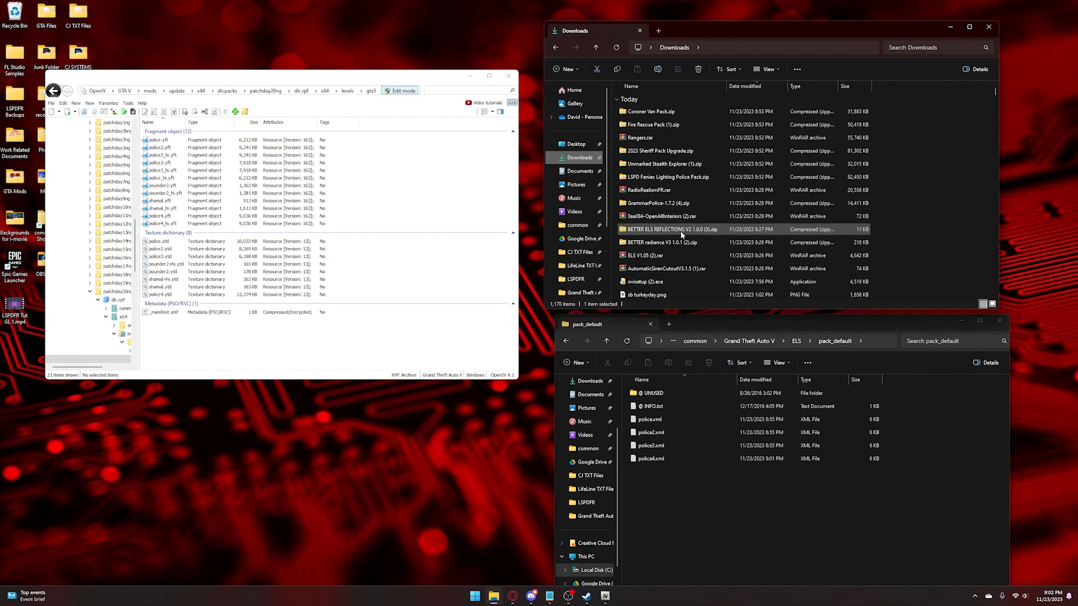
left_click(657, 150)
scroll(652, 166, "down", 4)
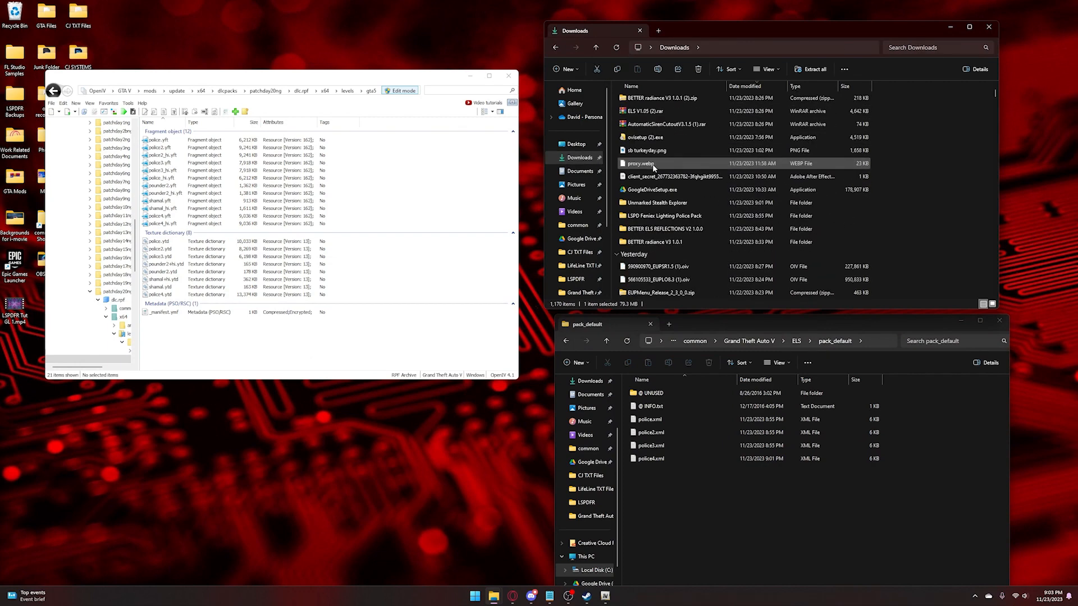
scroll(654, 167, "up", 4)
double_click(661, 152)
left_click_drag(642, 102, 580, 162)
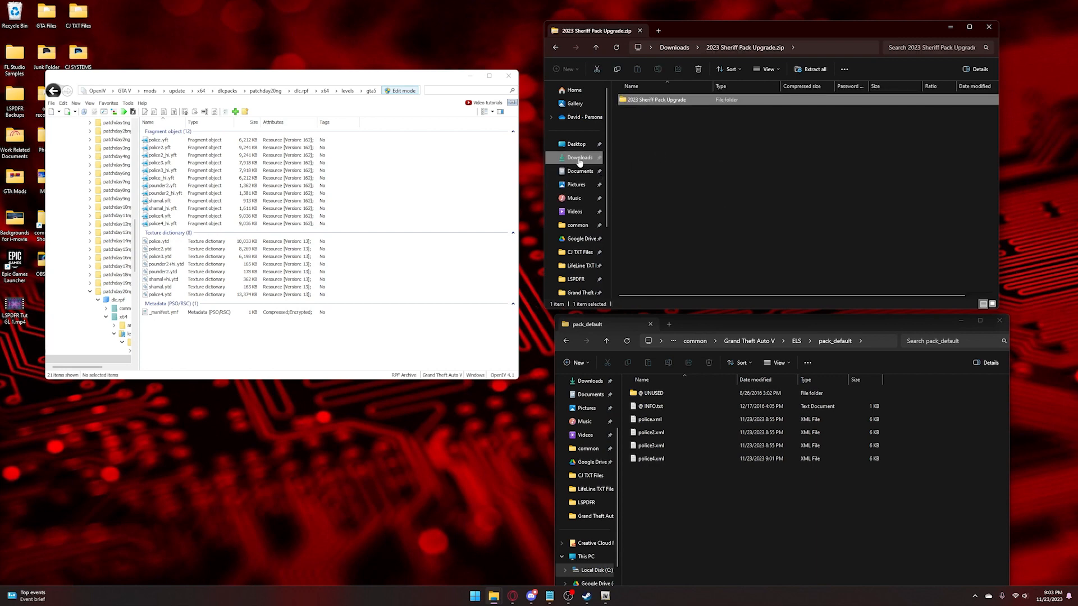
left_click(580, 158)
Open the extracted 2023 Sheriff Pack Upgrade folder, check its 2023 Tahoe files and open the 2023 Taurus folder
scroll(668, 202, "down", 4)
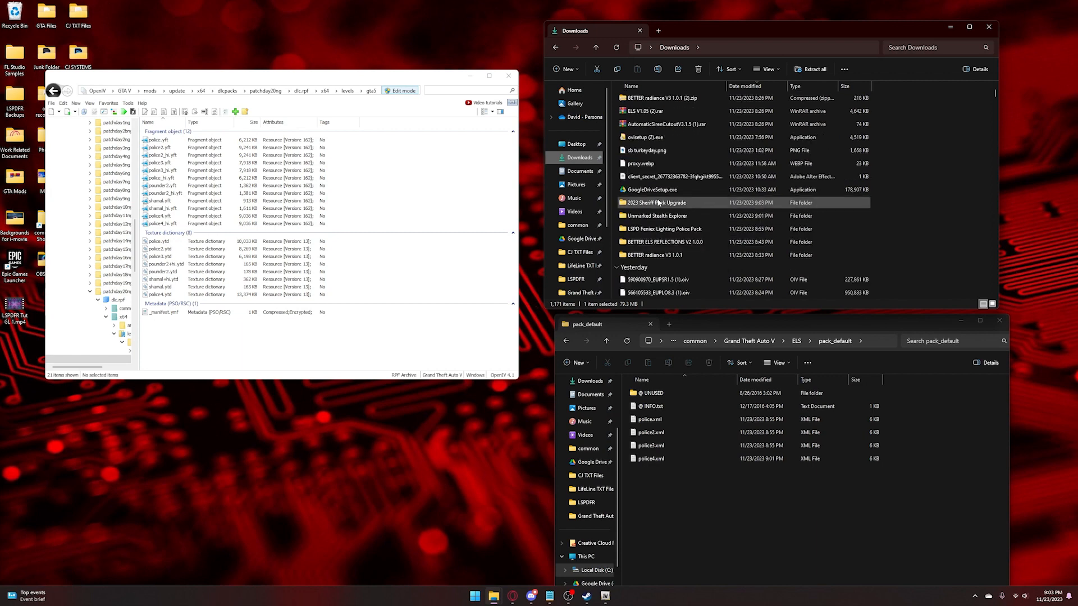
double_click(658, 203)
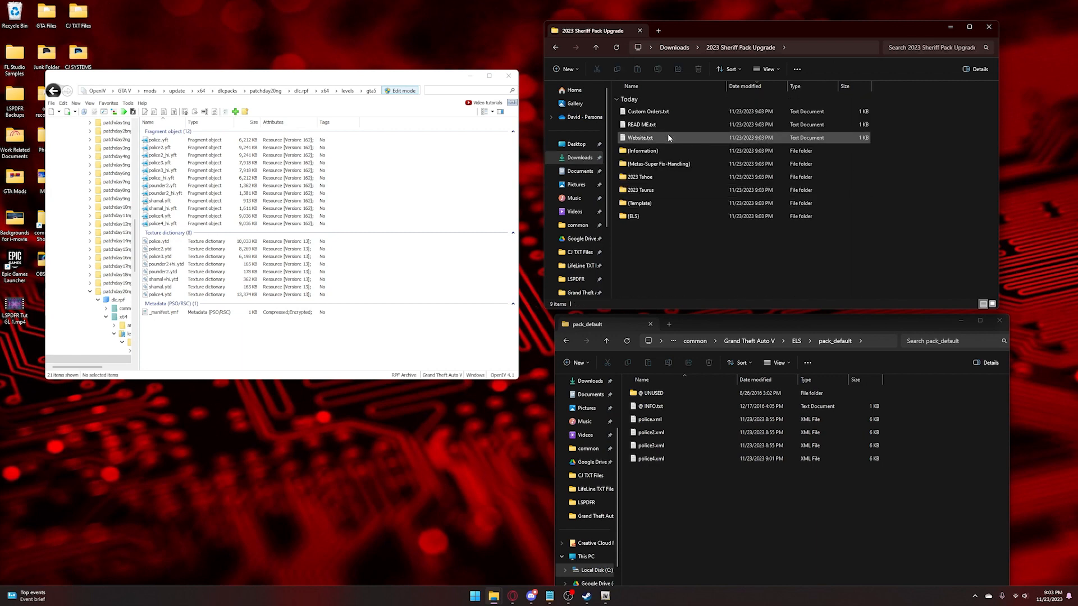
double_click(671, 177)
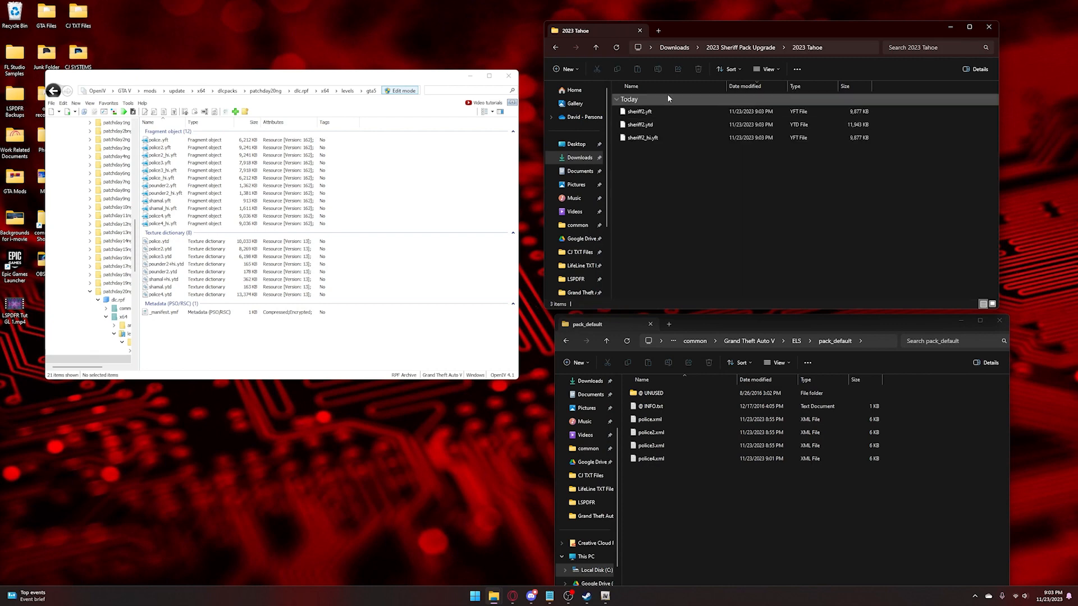
left_click(556, 48)
double_click(667, 191)
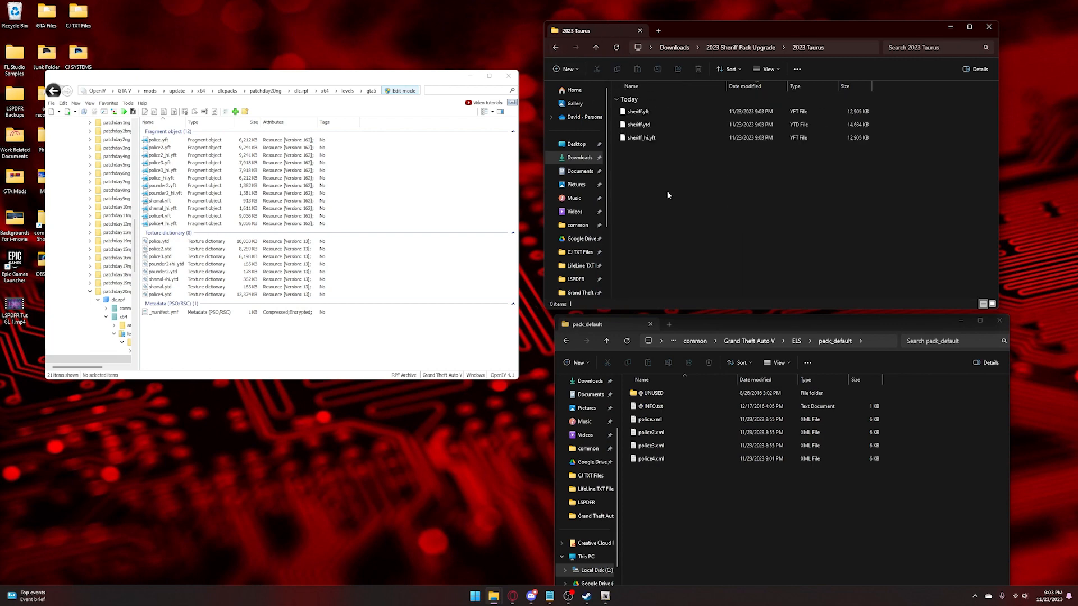
Add the three sheriff2 files from the 2023 Tahoe folder to the open patchday20ng vehicle files in OpenIV
left_click(553, 48)
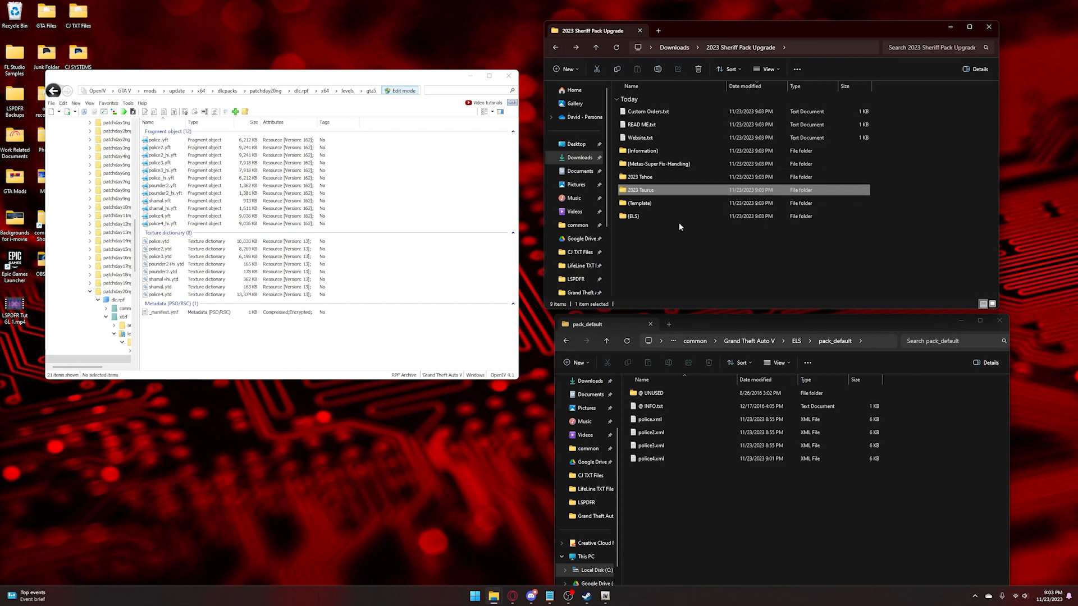
double_click(649, 178)
left_click_drag(662, 170, 378, 352)
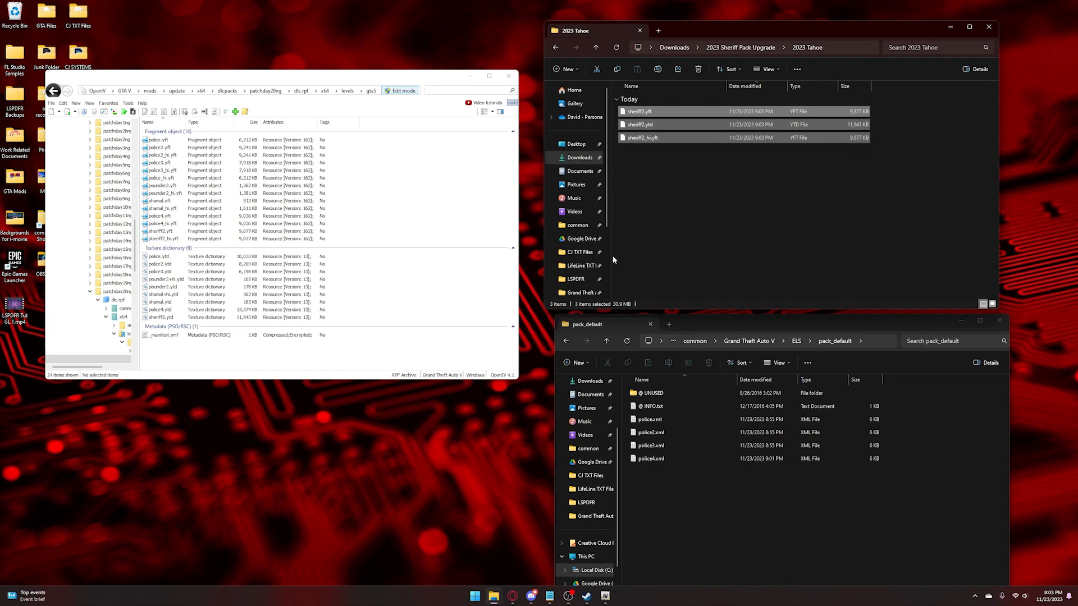
left_click(632, 197)
Add the three sheriff files from the 2023 Taurus folder to the same OpenIV location and return to the 2023 Sheriff Pack Upgrade folder
left_click(555, 49)
double_click(652, 186)
left_click_drag(654, 219, 417, 362)
left_click(658, 240)
left_click(556, 48)
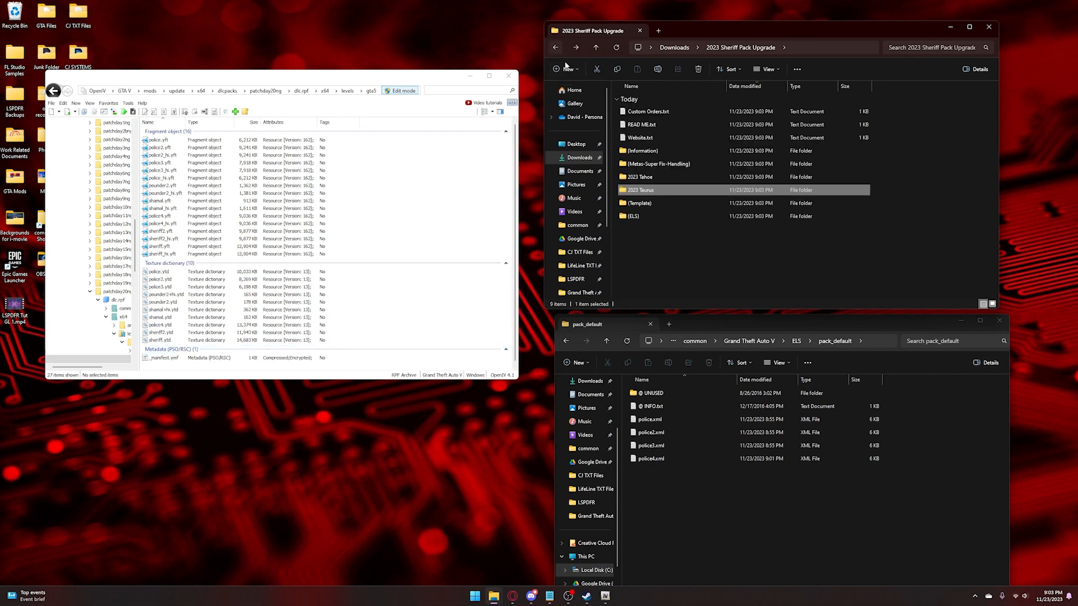
Move sheriff2.xml from the Tahoe Custom ELS Lighting folder inside (ELS) into pack_default
double_click(652, 219)
double_click(649, 114)
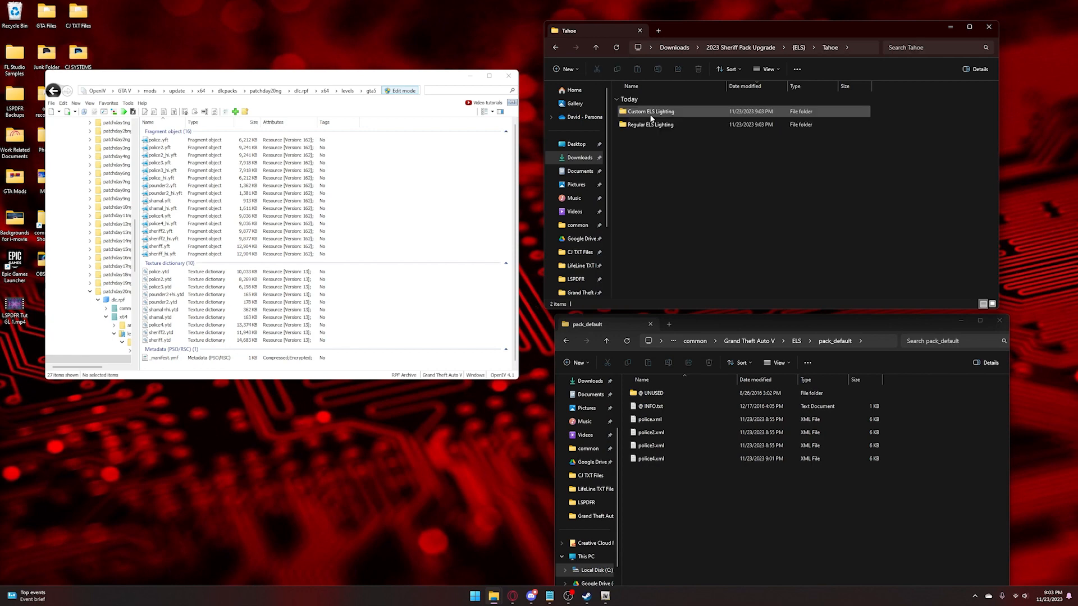
double_click(646, 112)
left_click_drag(638, 113, 775, 495)
Move sheriff.xml from the Taurus Custom ELS Lighting folder inside (ELS) into pack_default
left_click(680, 47)
left_click(665, 126)
double_click(666, 126)
double_click(659, 112)
left_click_drag(651, 112, 921, 427)
left_click(762, 192)
Open Rangers.rar from Downloads, dismiss the WinRAR licence notice, place the archive window beside OpenIV and open its Rangers folder
left_click(677, 48)
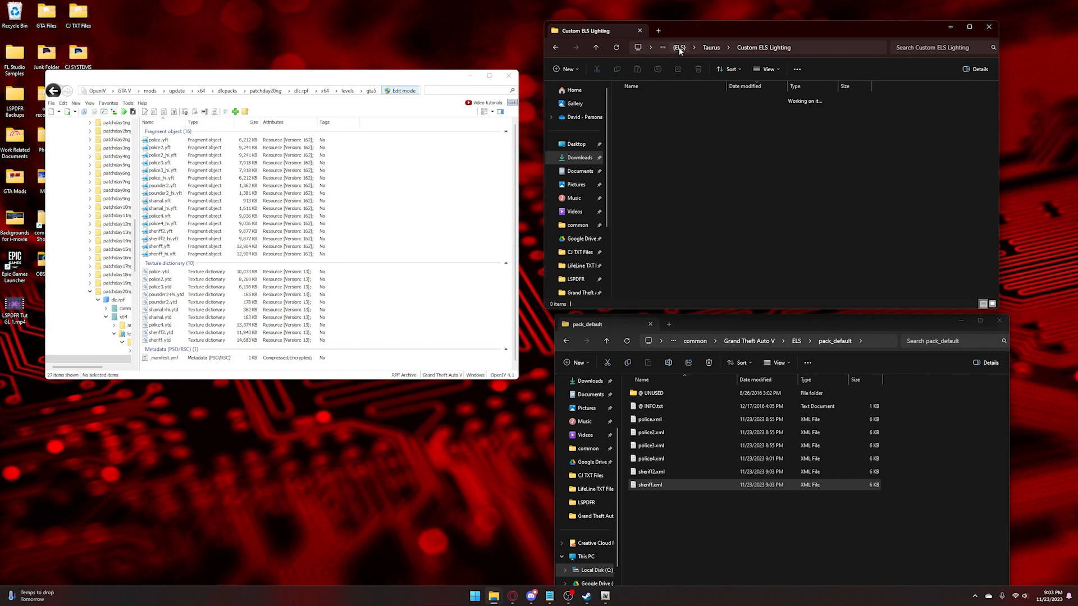
left_click(674, 47)
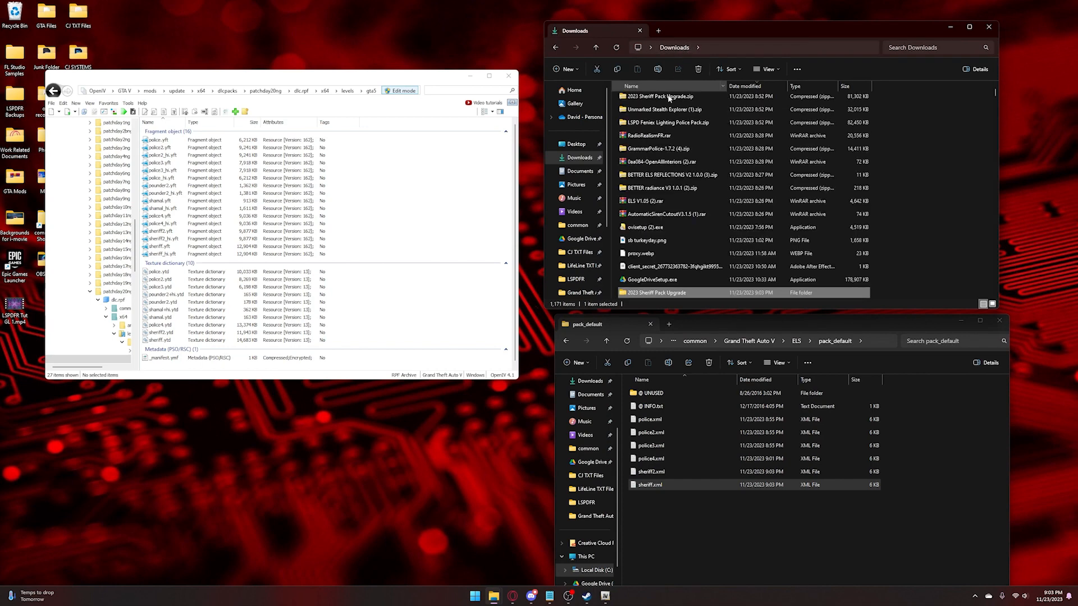
left_click(675, 140)
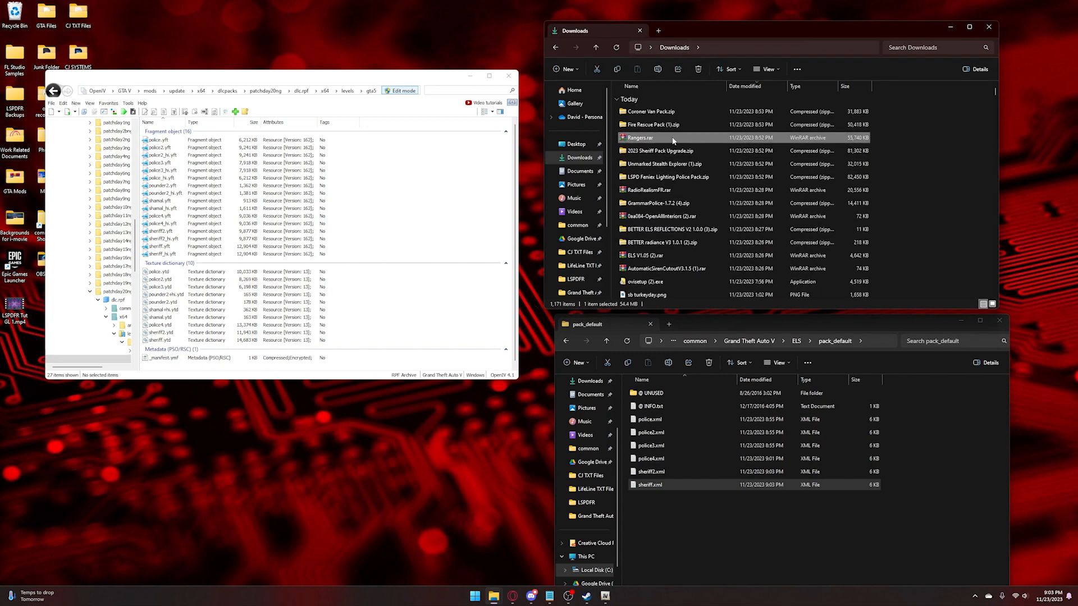
double_click(674, 140)
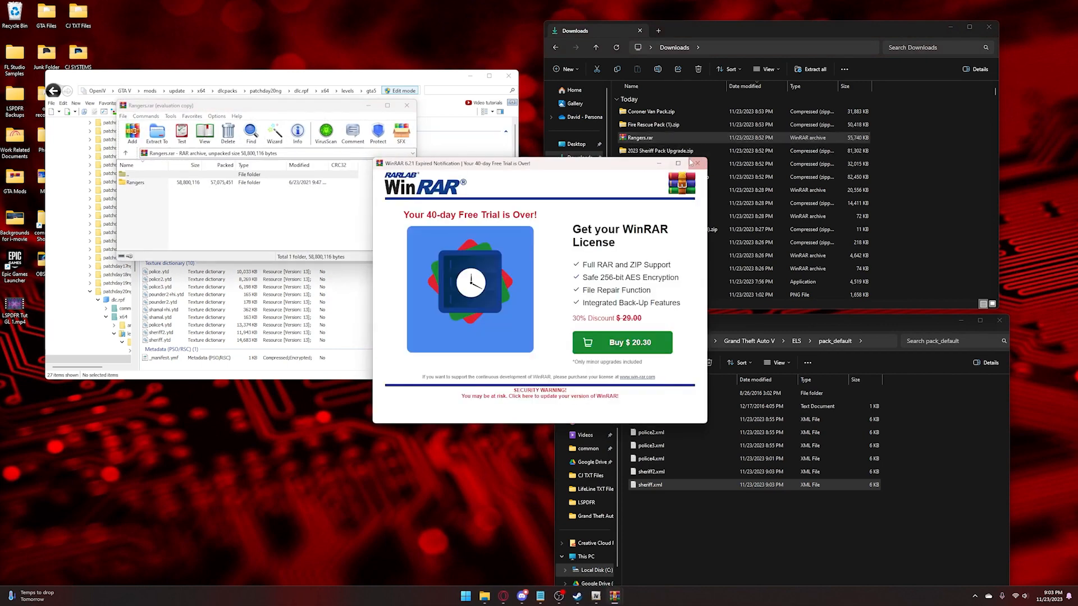
left_click(695, 160)
left_click_drag(327, 108, 721, 102)
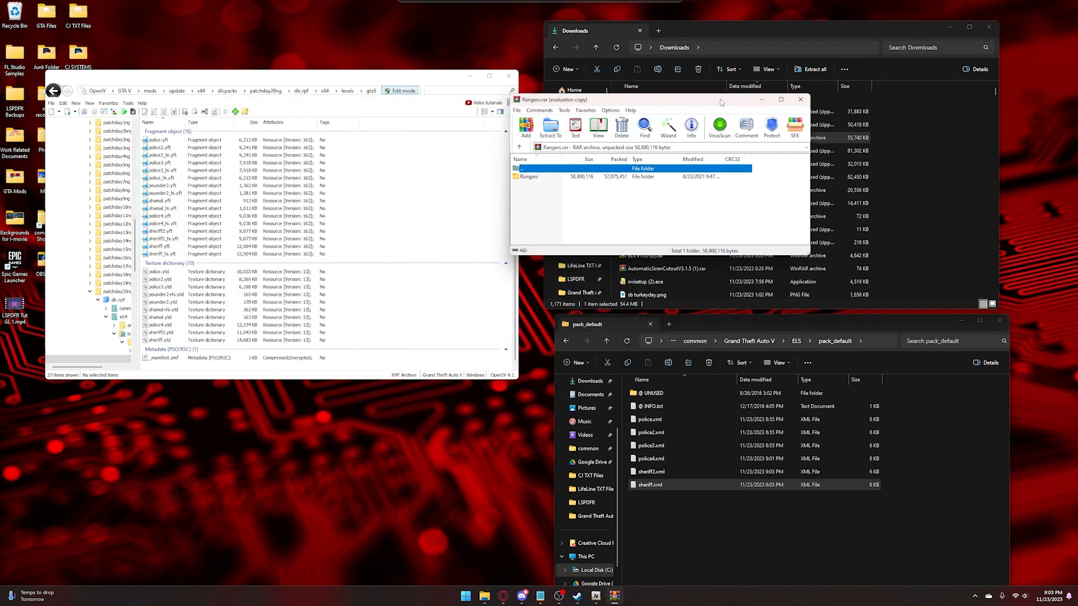
double_click(615, 177)
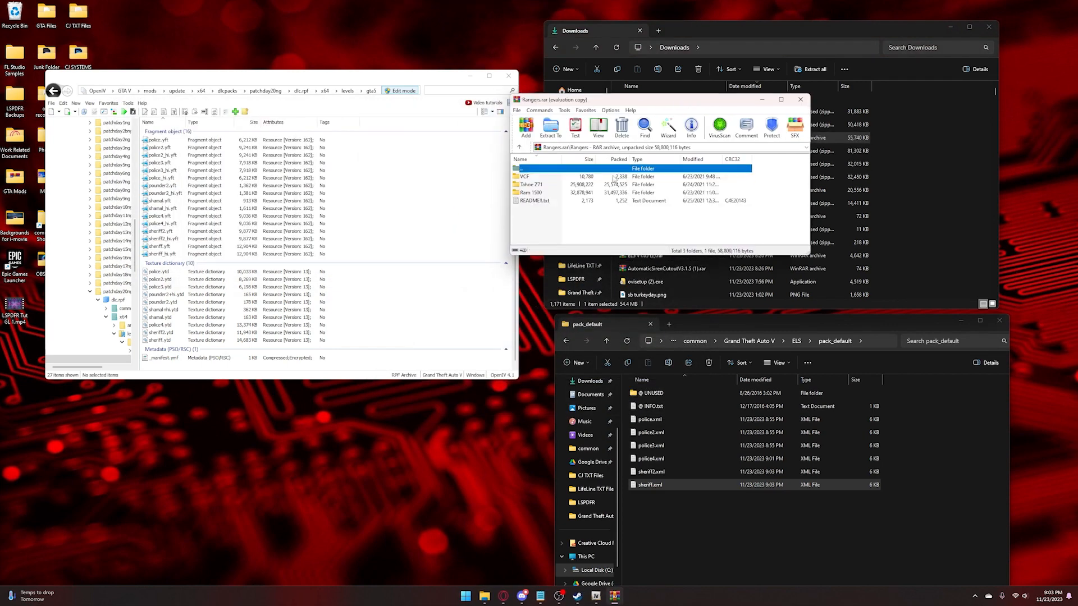
Check the contents of the Tahoe Z71 and Ram 1500 folders in the Rangers archive
left_click(559, 185)
left_click(553, 192)
left_click(547, 185)
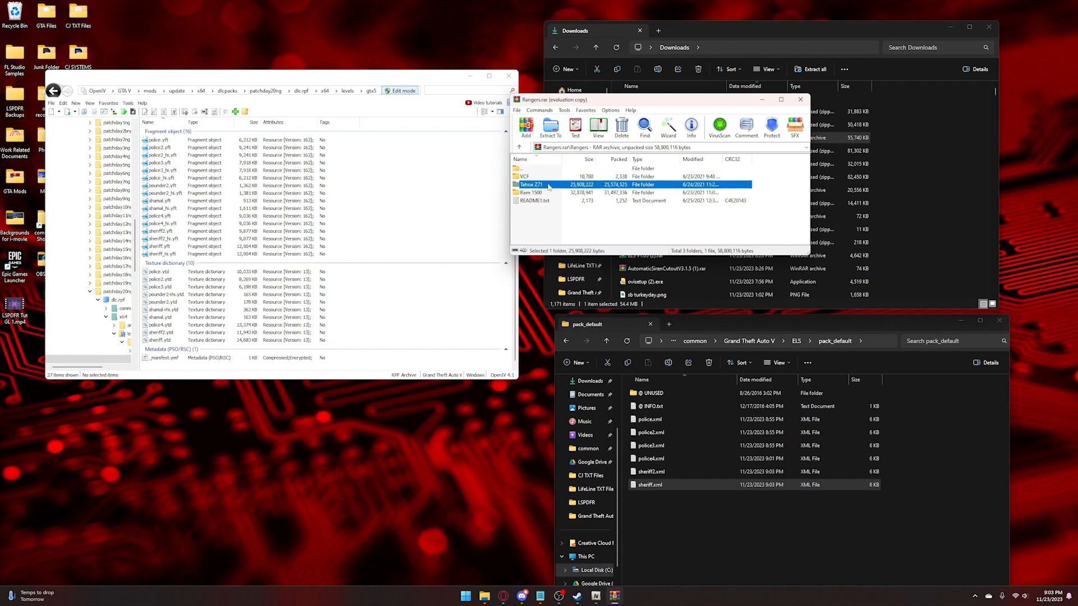
double_click(549, 186)
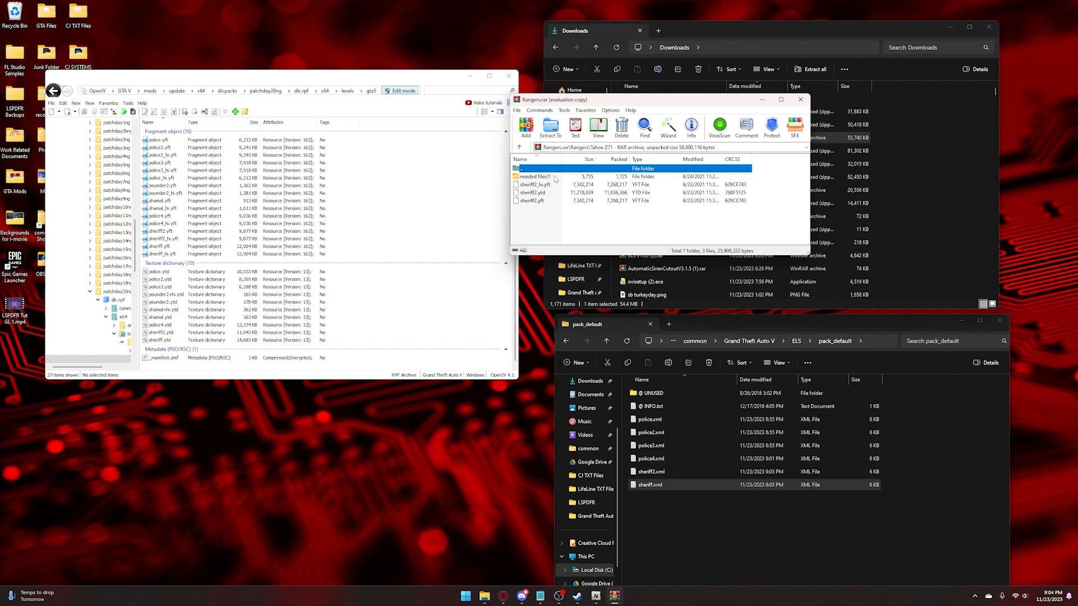
double_click(537, 177)
double_click(558, 169)
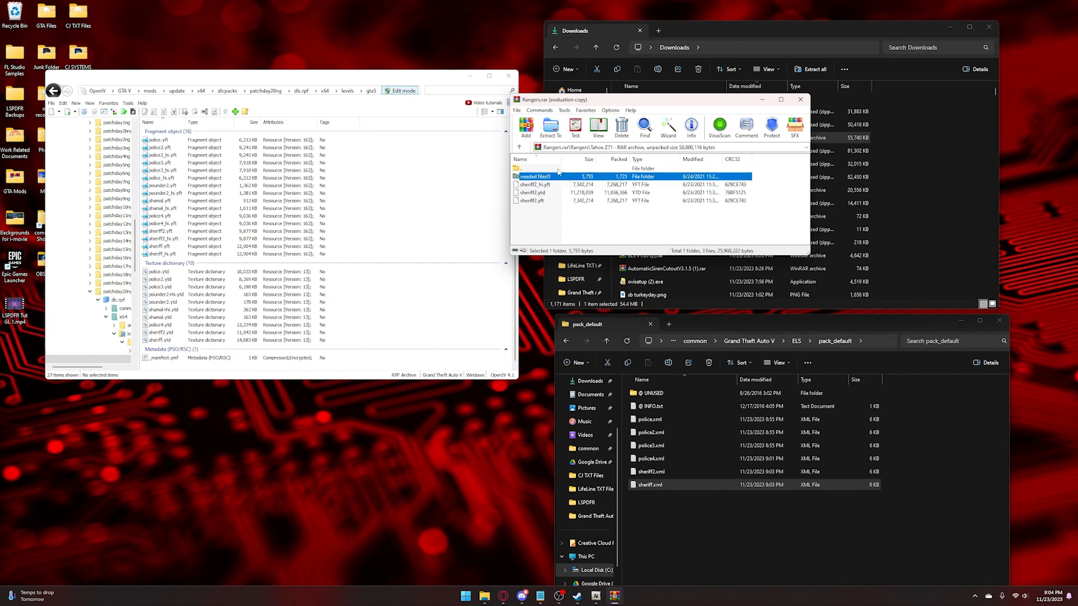
double_click(558, 169)
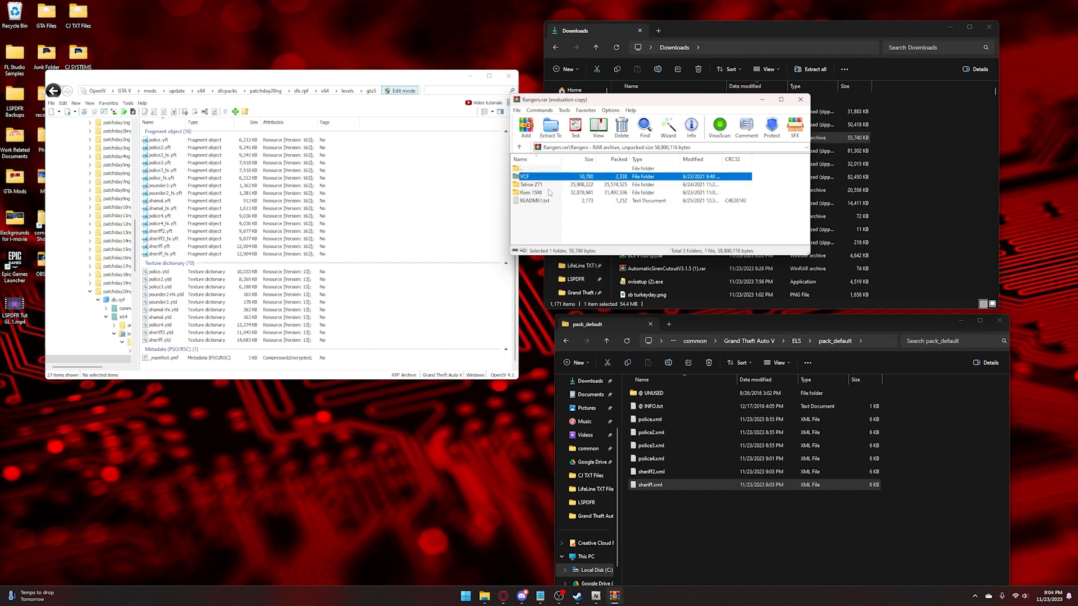
double_click(550, 192)
double_click(555, 170)
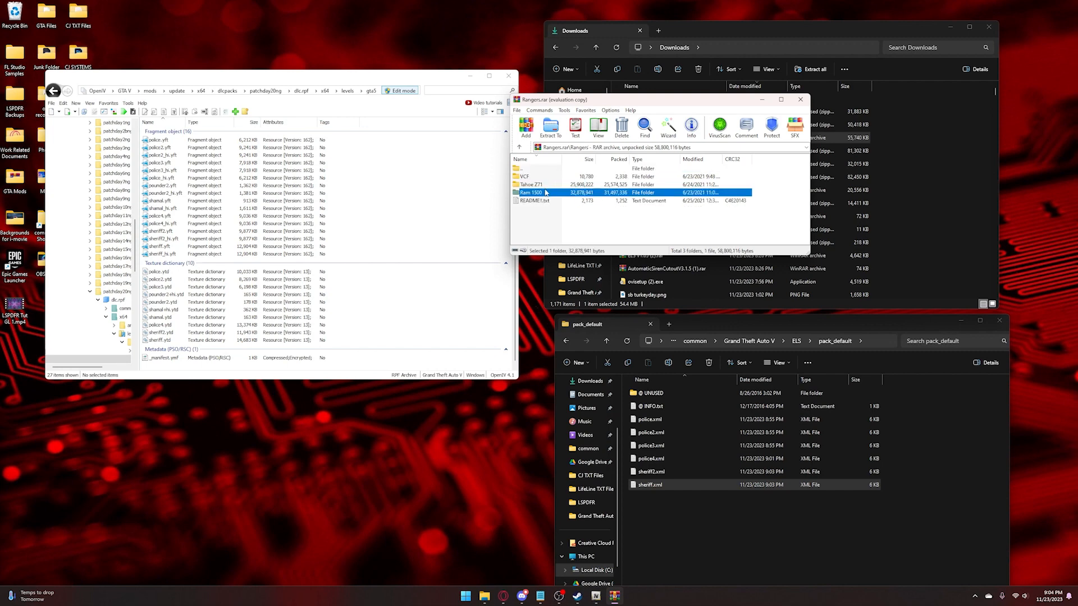
double_click(547, 192)
double_click(553, 170)
Rename sheriff2_hi.yft in the archive's Tahoe Z71 folder as pranger_hi.yft
double_click(546, 185)
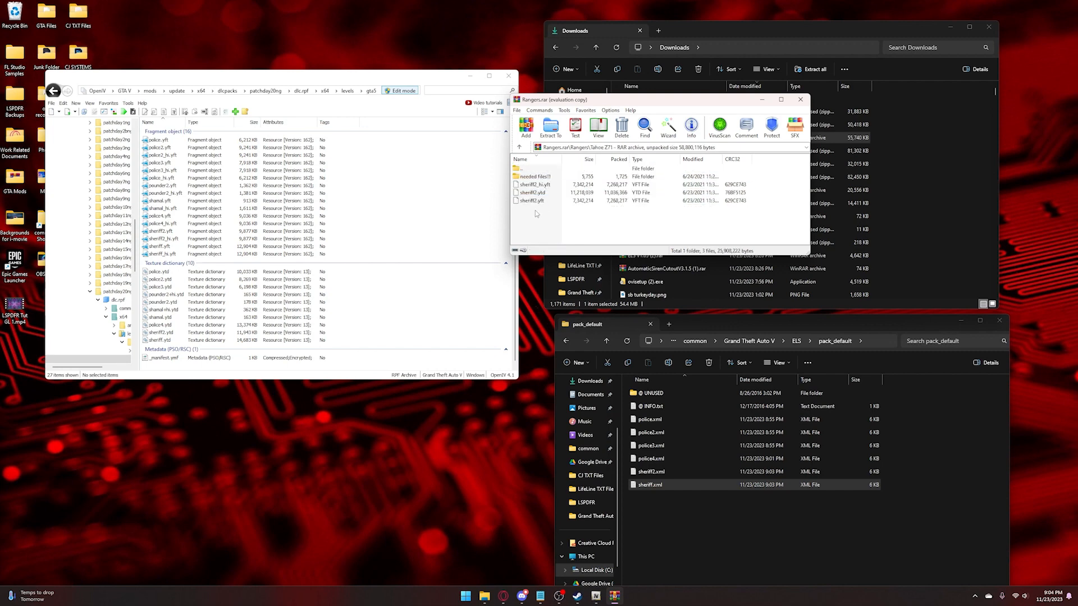
left_click_drag(533, 212, 536, 187)
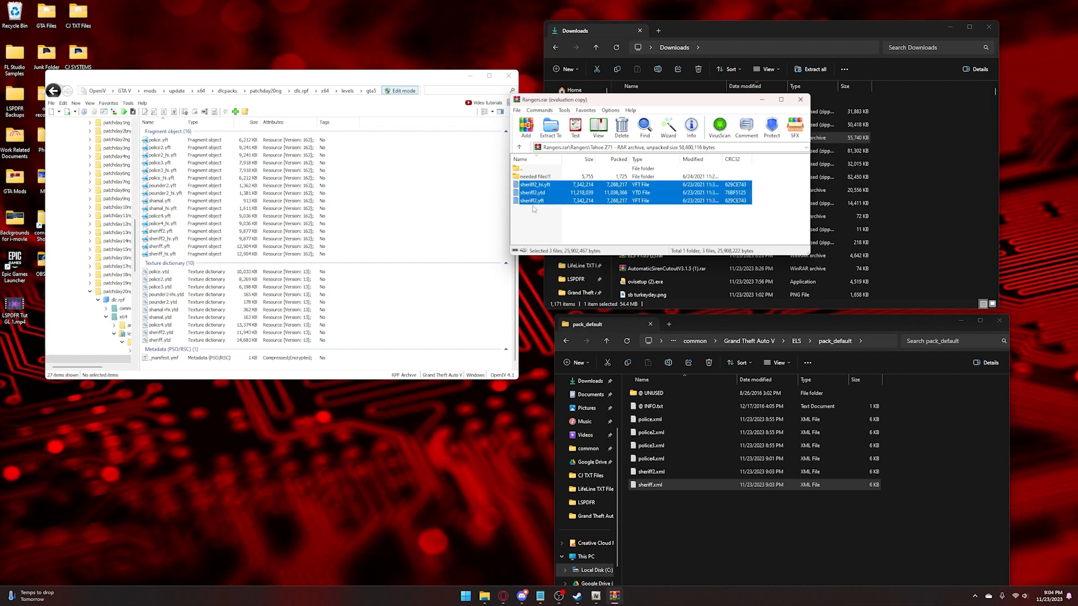
left_click(535, 215)
left_click(540, 185)
right_click(540, 183)
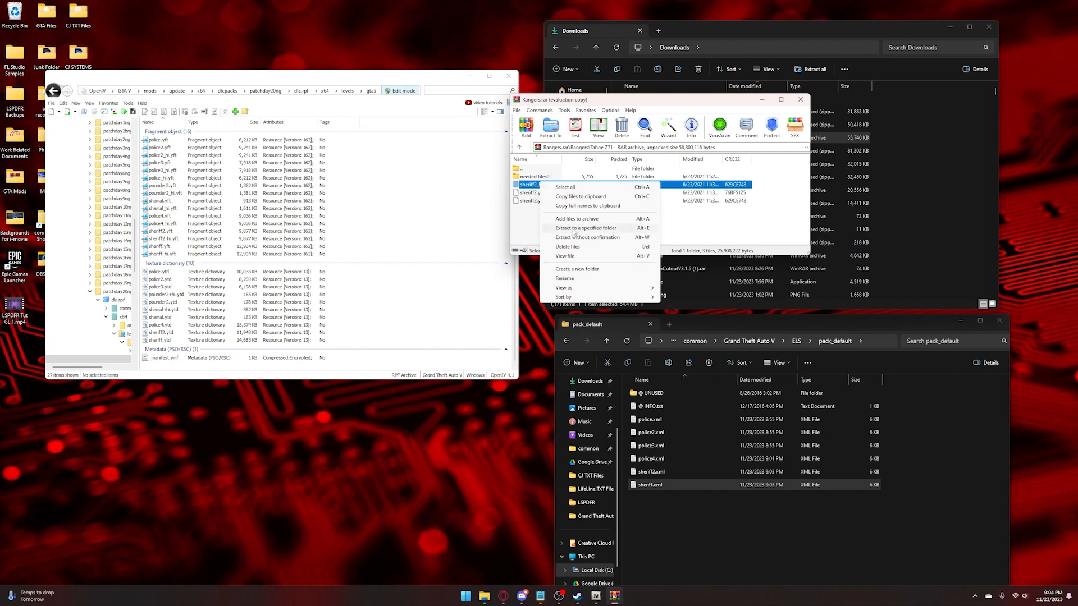
left_click(577, 278)
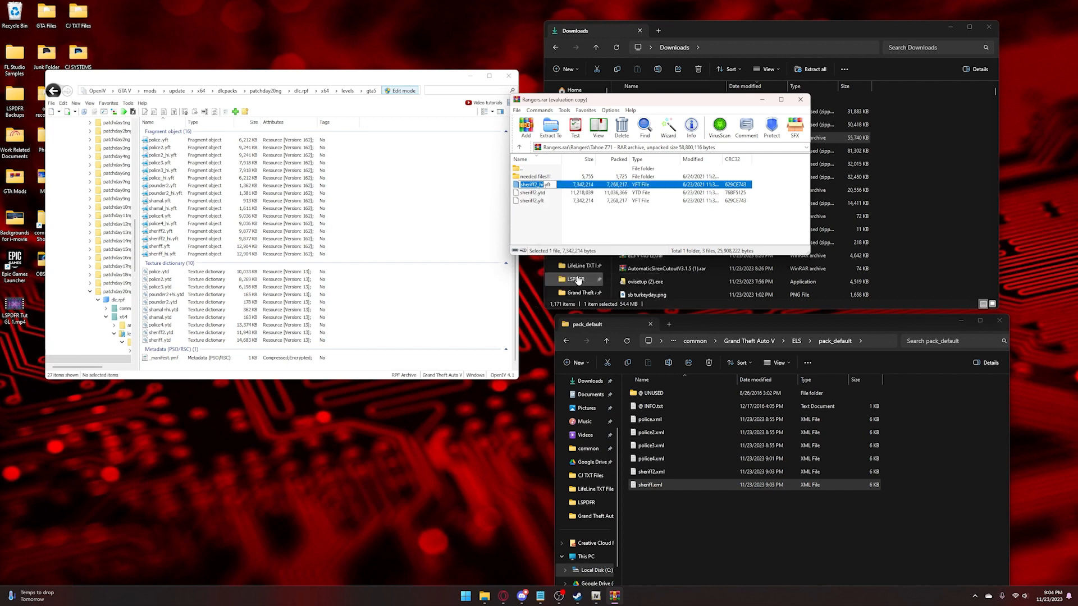
type("pranger")
left_click(560, 214)
Rename sheriff2.yft in the Tahoe Z71 folder as pranger.yft
left_click(539, 193)
right_click(543, 193)
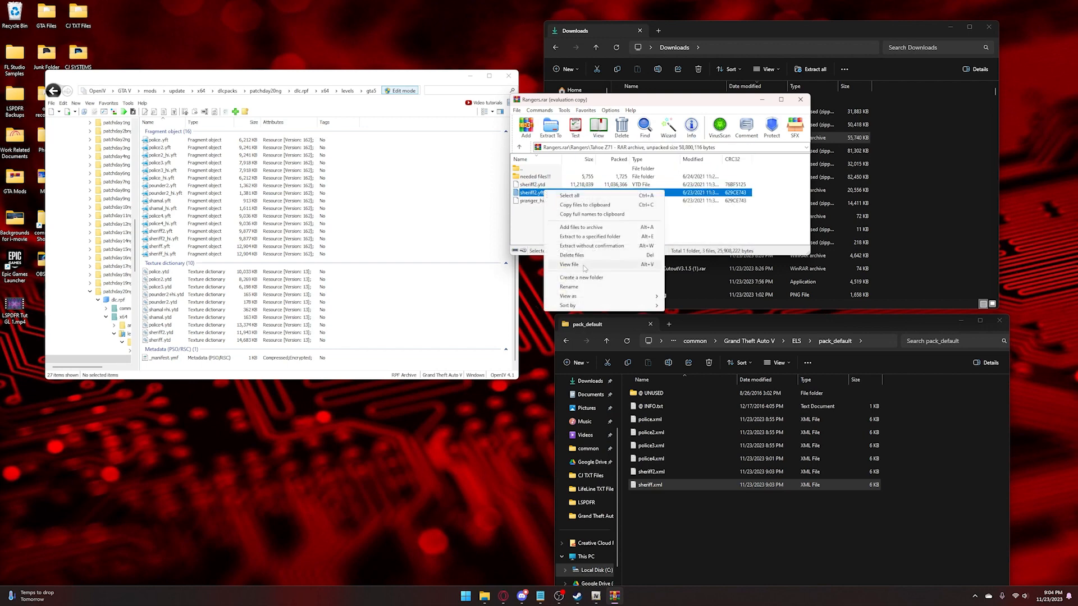
left_click(585, 289)
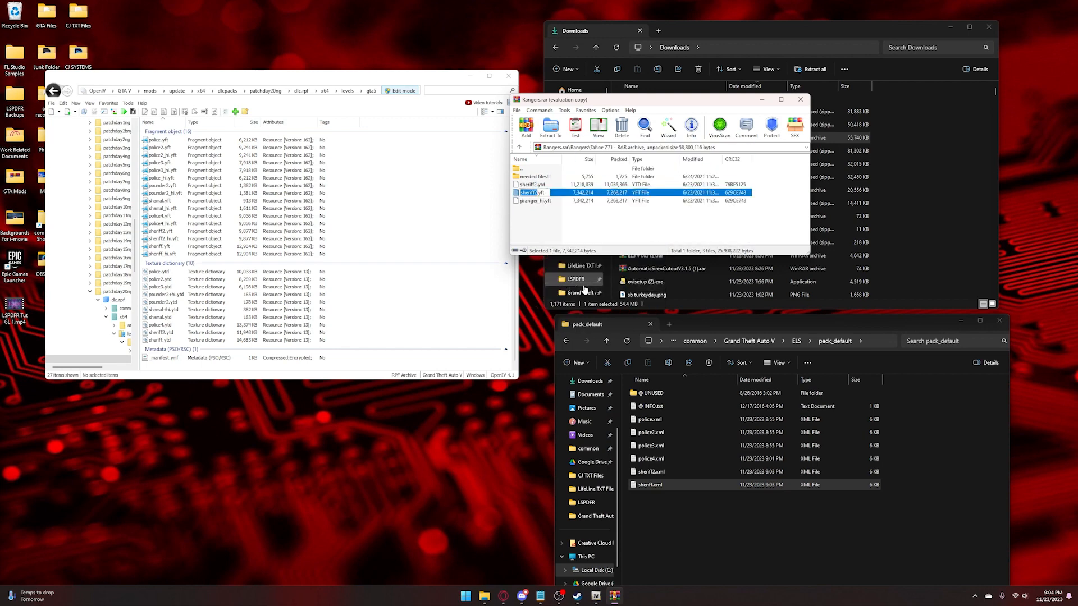
type("pranger")
left_click(575, 227)
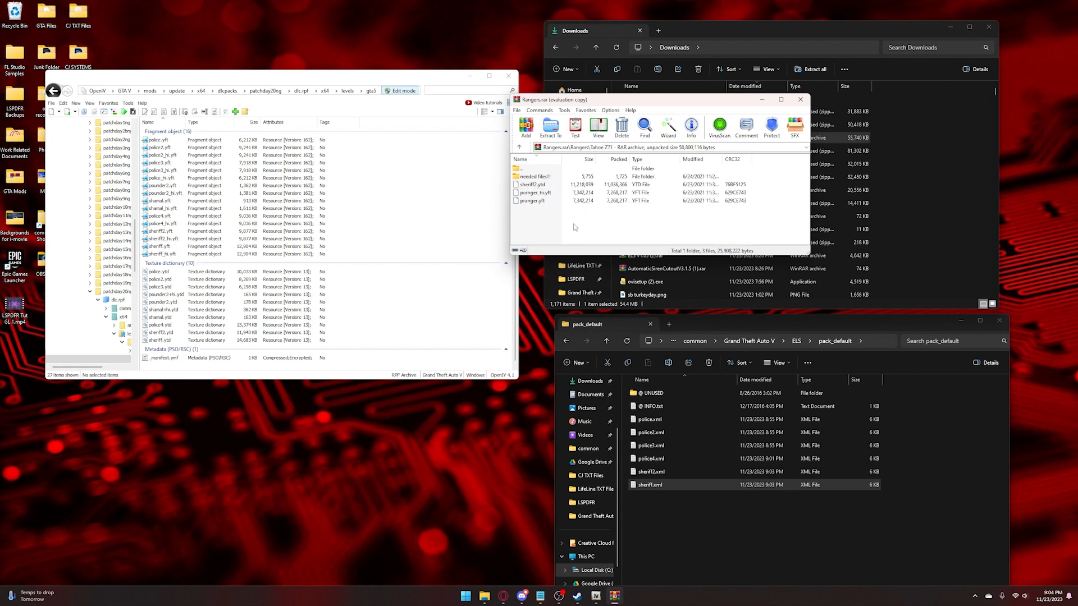
Rename sheriff2.ytd in the Tahoe Z71 folder as pranger.ytd
left_click(539, 185)
right_click(539, 186)
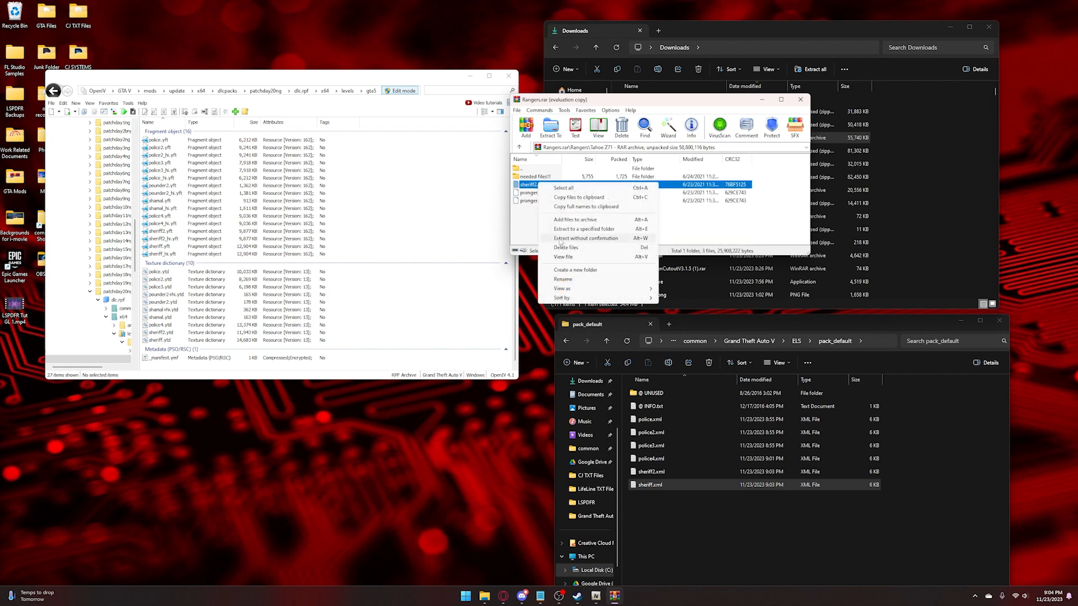
left_click(576, 279)
type("pranger.ytd")
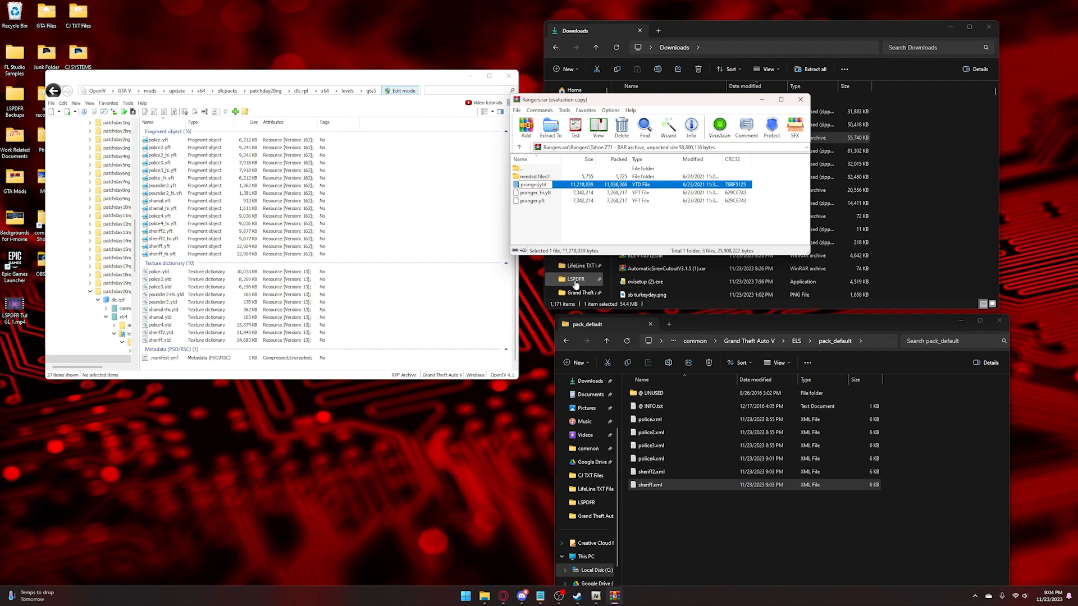
left_click(536, 211)
Add the three pranger files to the patchday20ng vehicle files in OpenIV and preview the pranger_hi.yft model
left_click(537, 201)
left_click(541, 185, "shift")
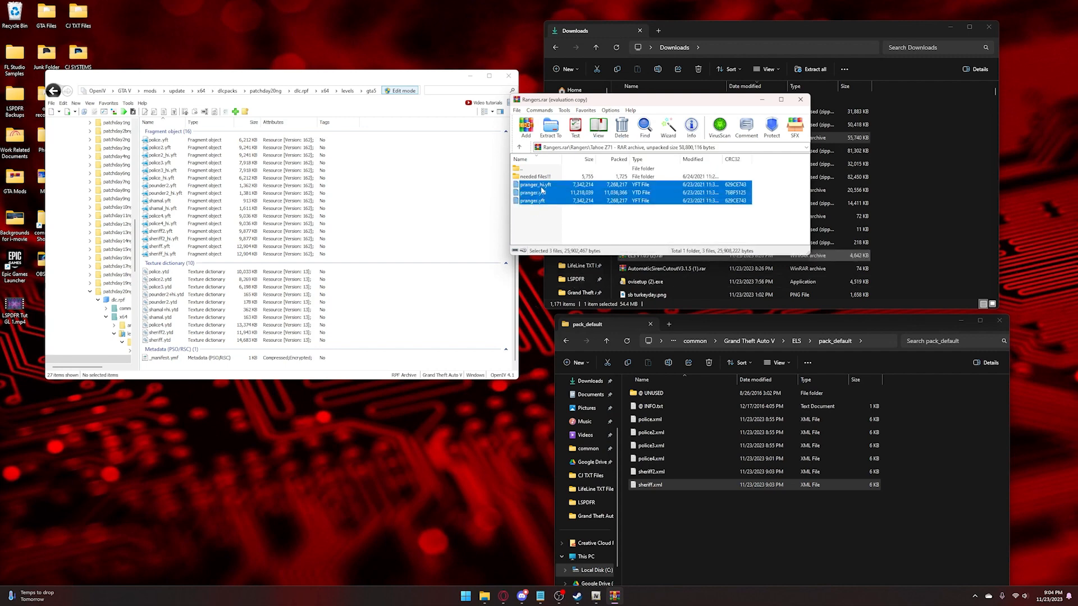
left_click(413, 318)
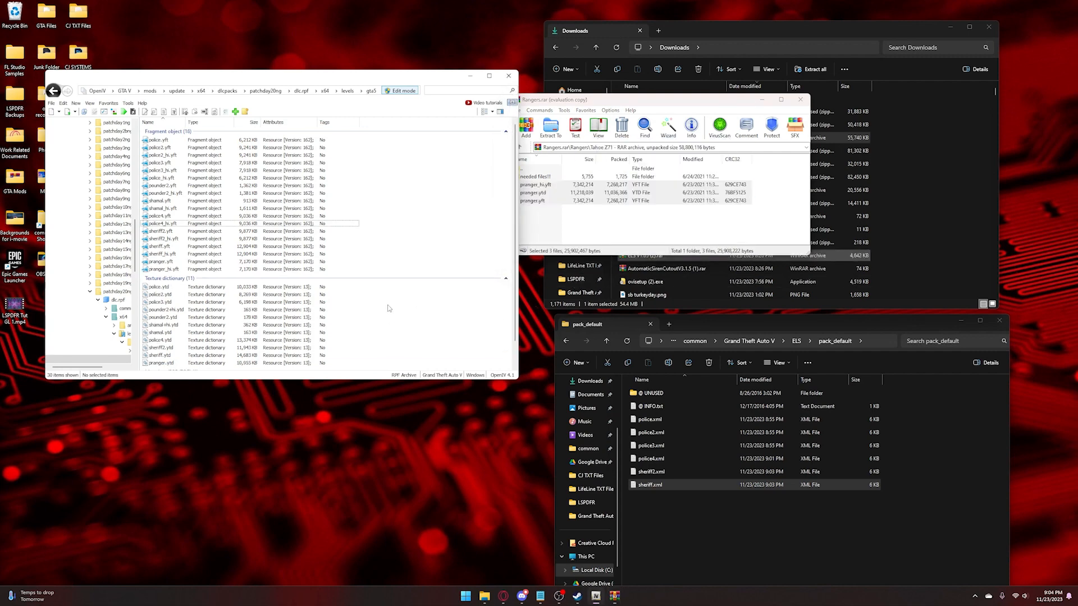
double_click(247, 268)
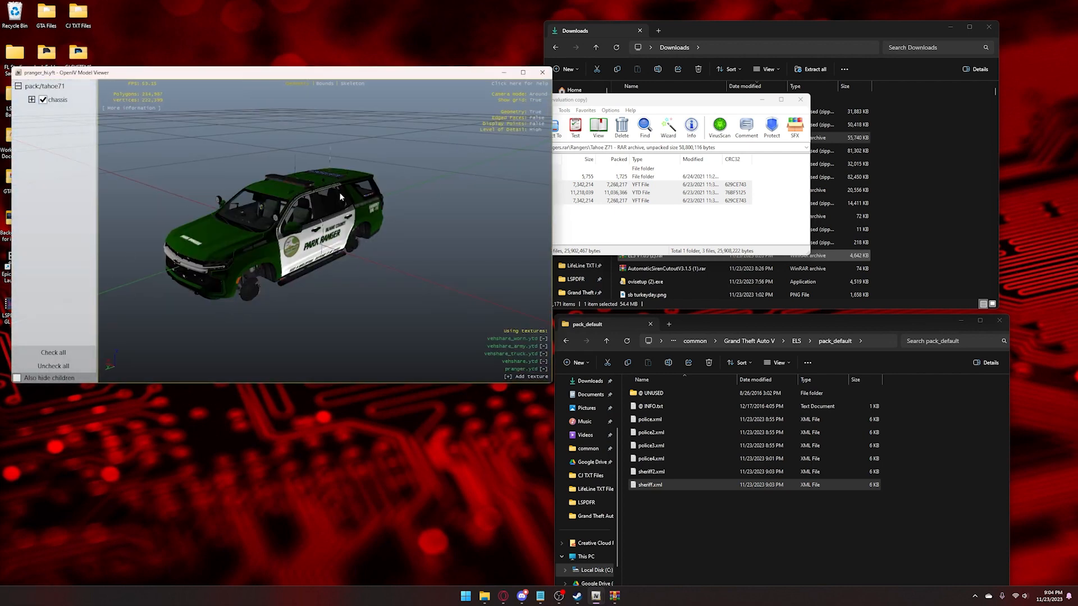
left_click(541, 73)
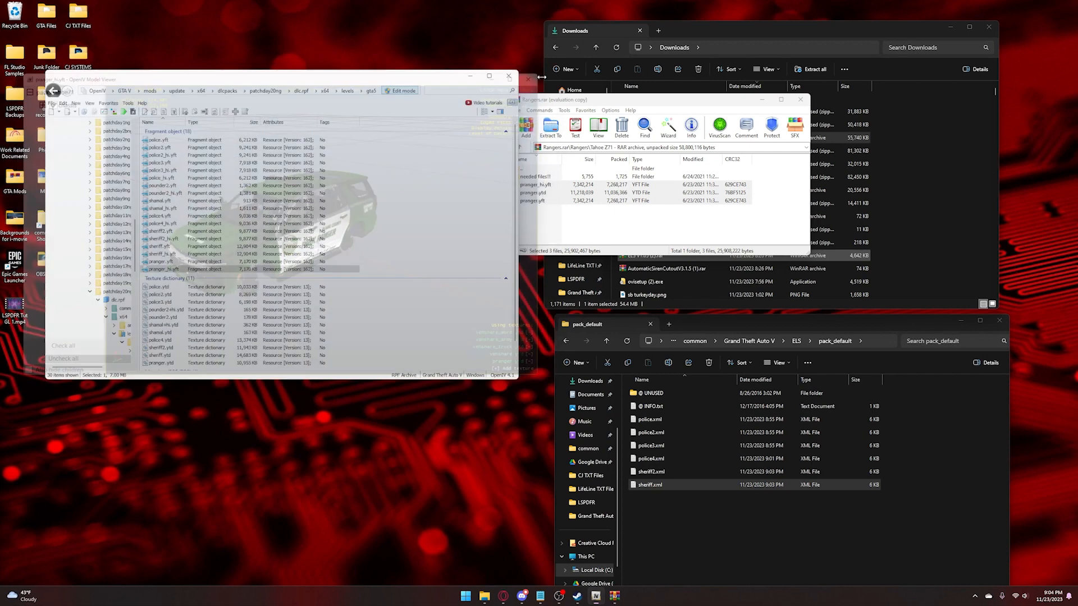
Rename the existing PRANGER.xml in the archive's VCF folder so that the pranger name is free
left_click(542, 218)
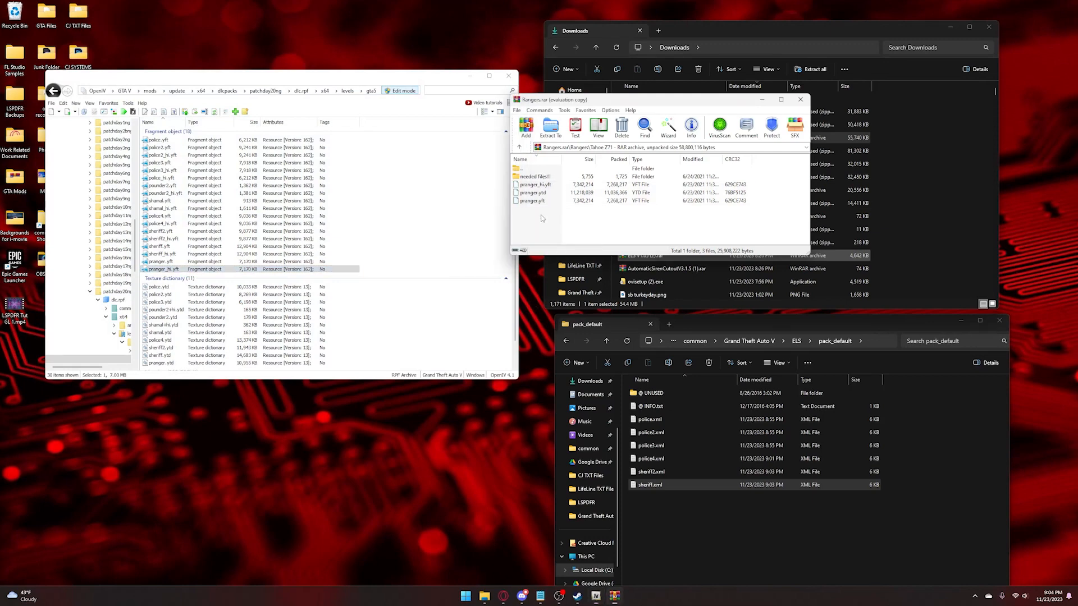
double_click(541, 170)
double_click(525, 176)
left_click(542, 178)
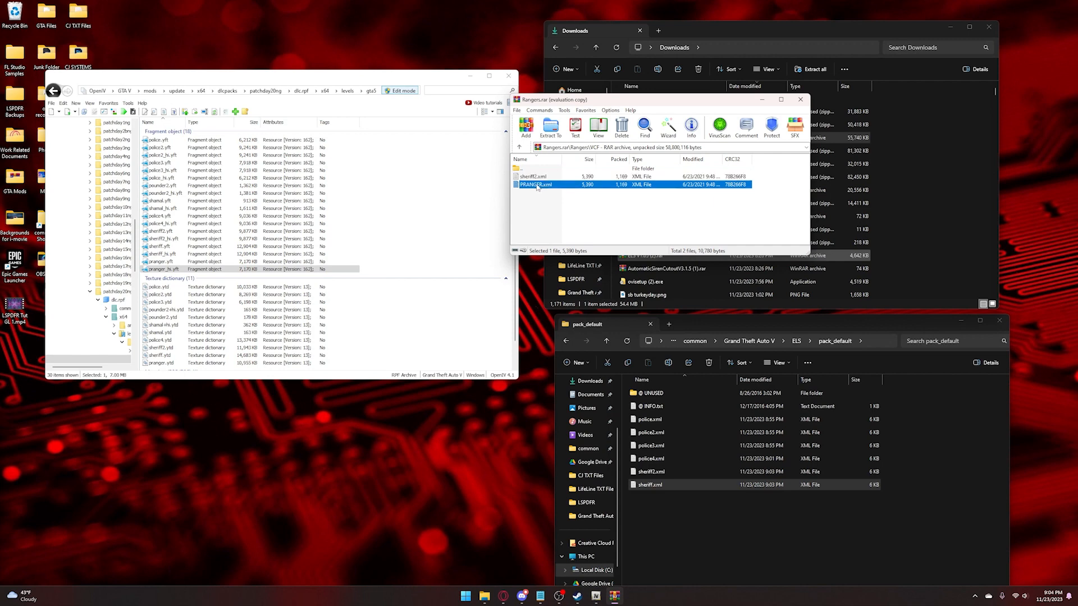
right_click(526, 178)
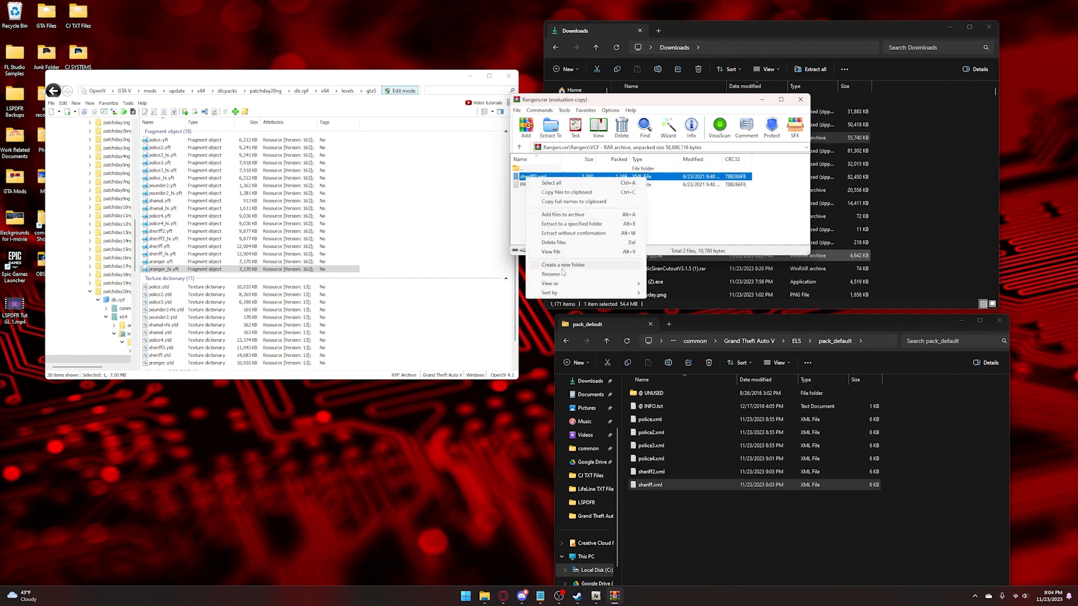
left_click(525, 212)
right_click(538, 186)
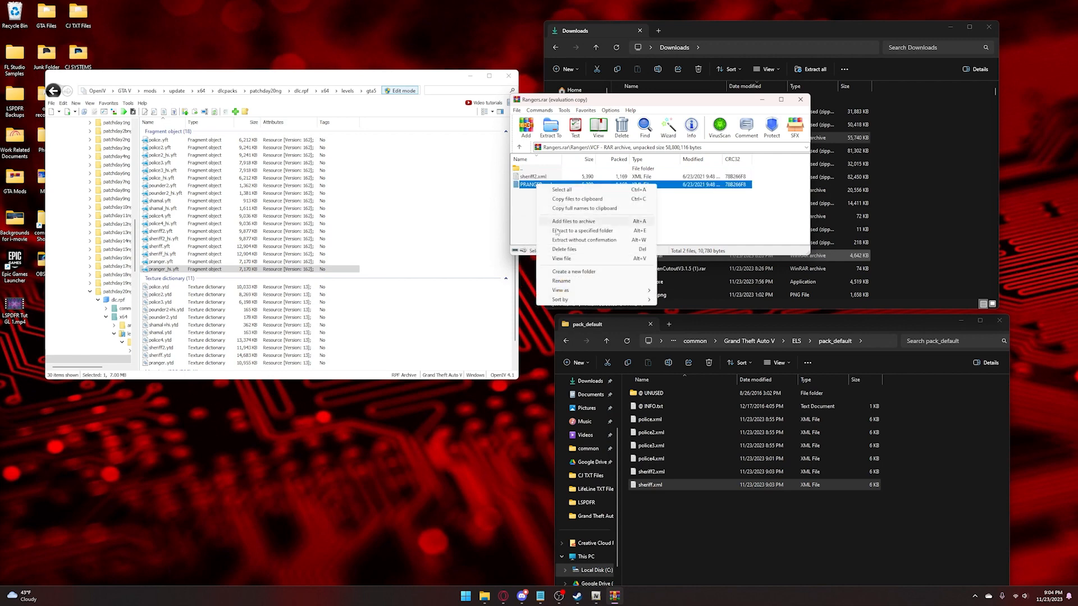
left_click(566, 283)
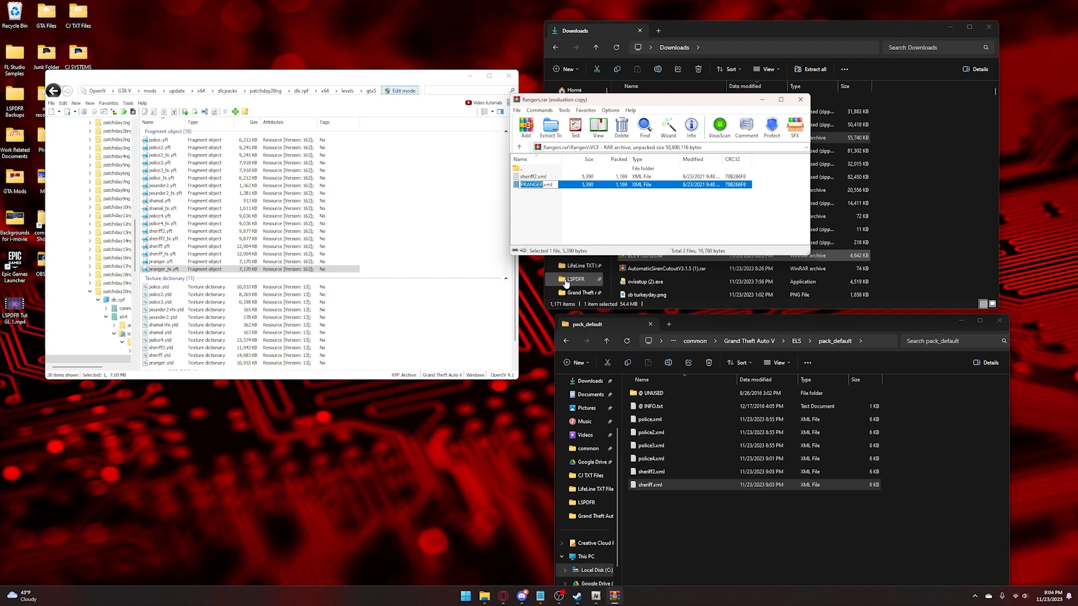
type("r")
left_click(553, 217)
Rename sheriff2.xml in the Rangers archive's VCF folder as pranger.xml
right_click(540, 179)
left_click(572, 278)
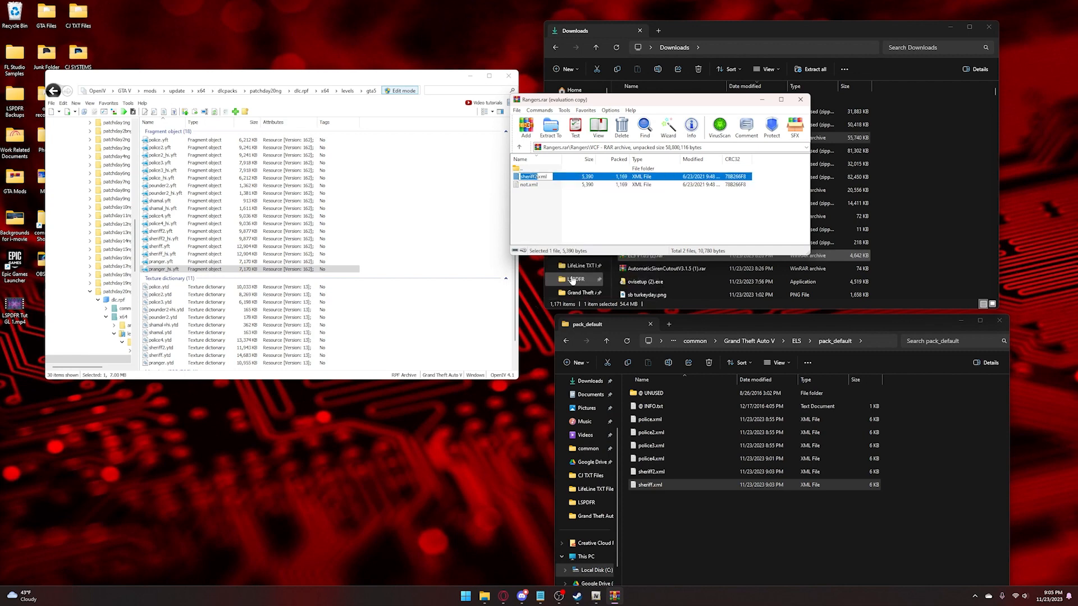
type("pranger")
left_click(558, 213)
Extract pranger.xml into the ELS pack_default folder and close the Rangers archive
left_click(533, 179)
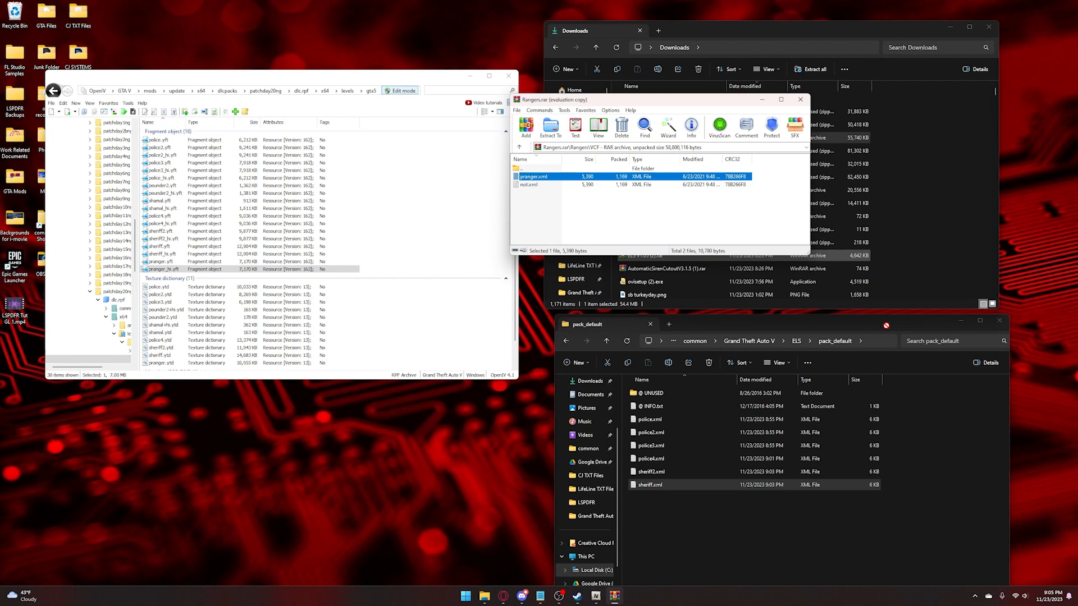
left_click_drag(908, 539, 771, 552)
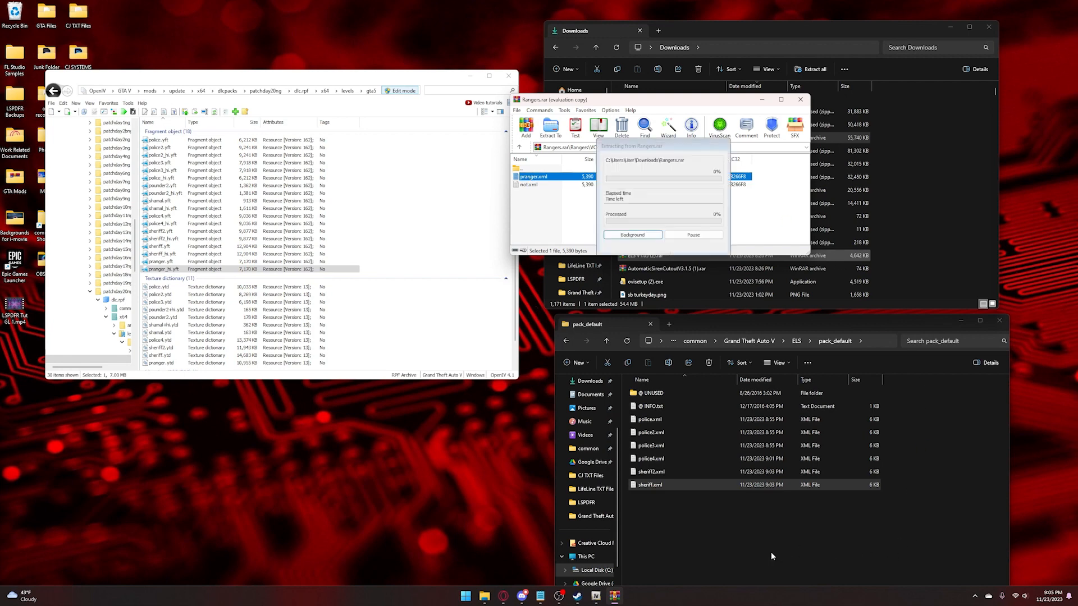
left_click(597, 216)
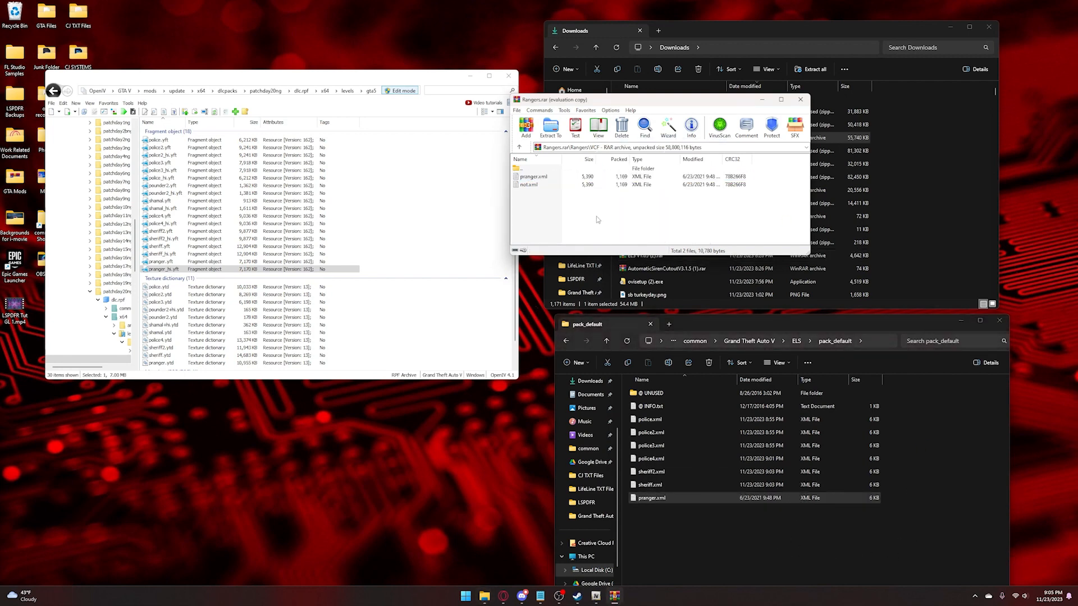
left_click(797, 105)
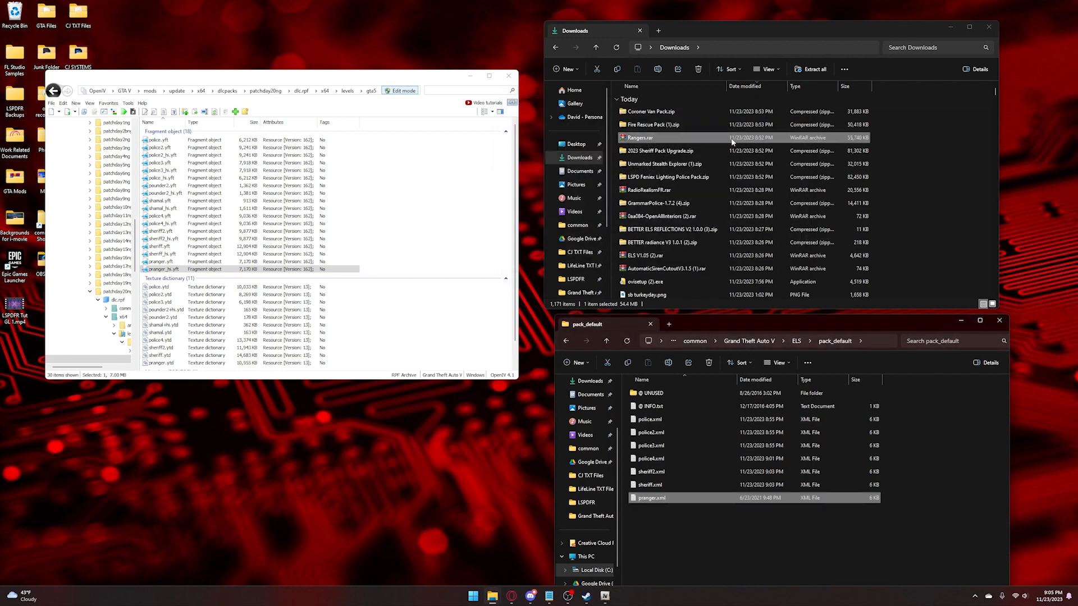
Extract the Fire Rescue Pack folder from its zip into Downloads, replacing the files already there
double_click(655, 124)
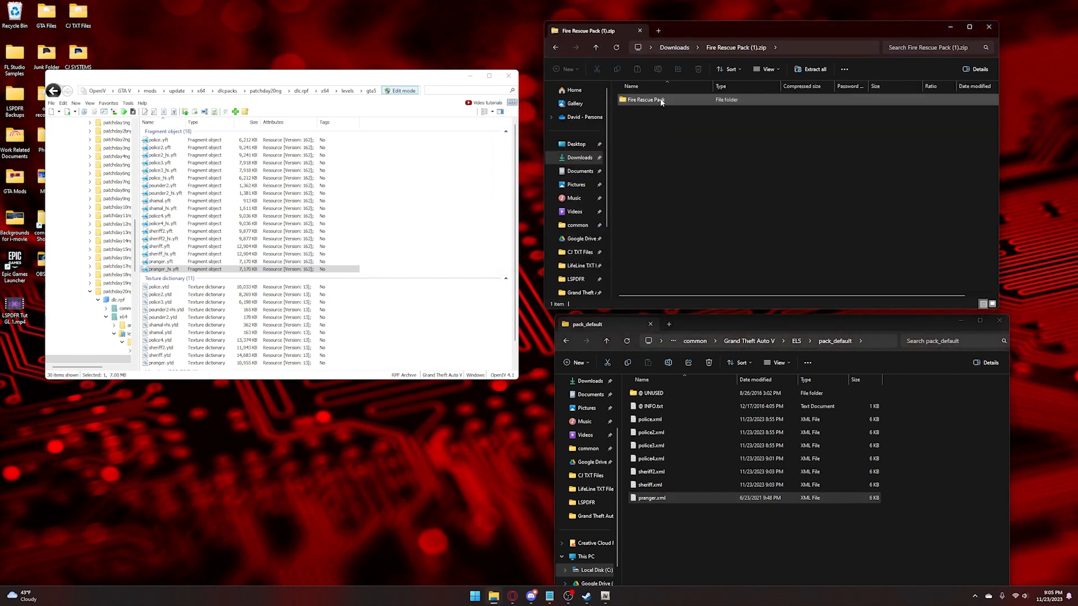
left_click_drag(640, 101, 599, 163)
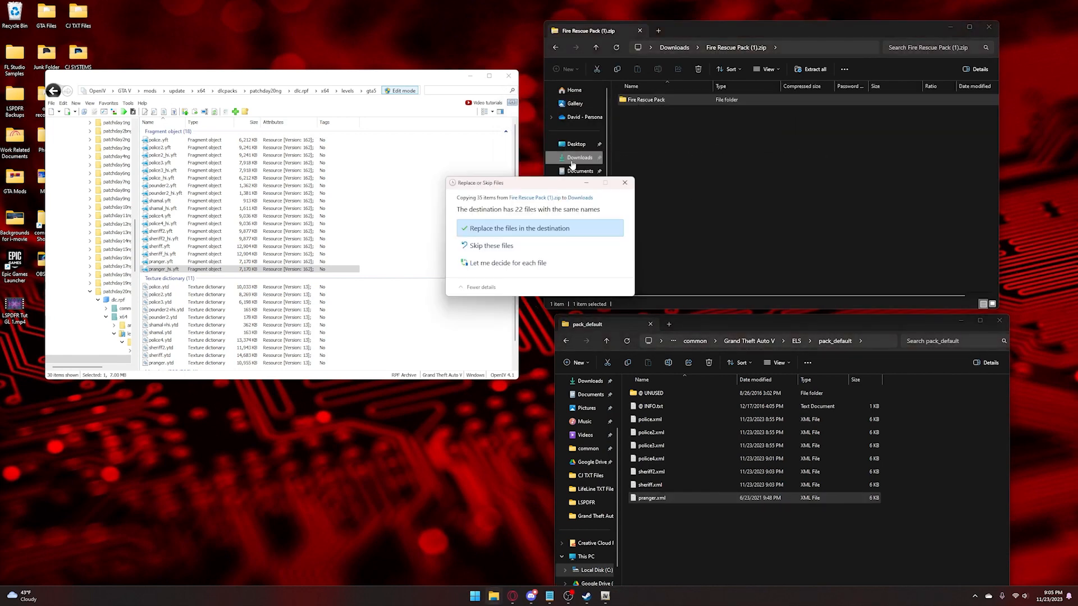
left_click(524, 229)
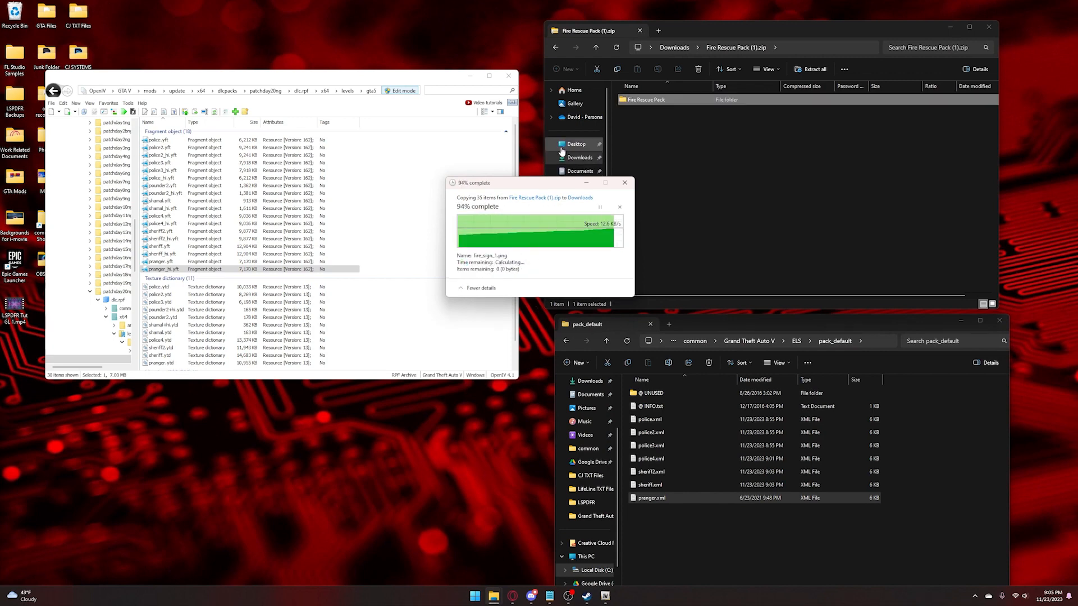
Add the four firetruk files from the extracted Fire Rescue Pack's Fire Truck folder to the patchday20ng vehicle files in OpenIV
left_click(580, 158)
scroll(695, 172, "down", 3)
double_click(651, 240)
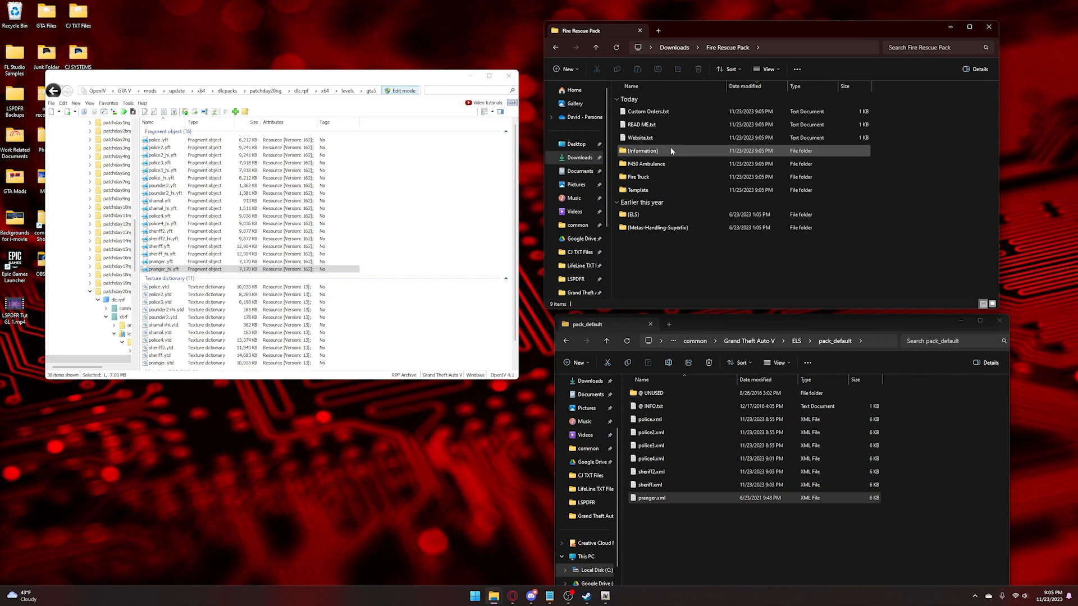
double_click(652, 177)
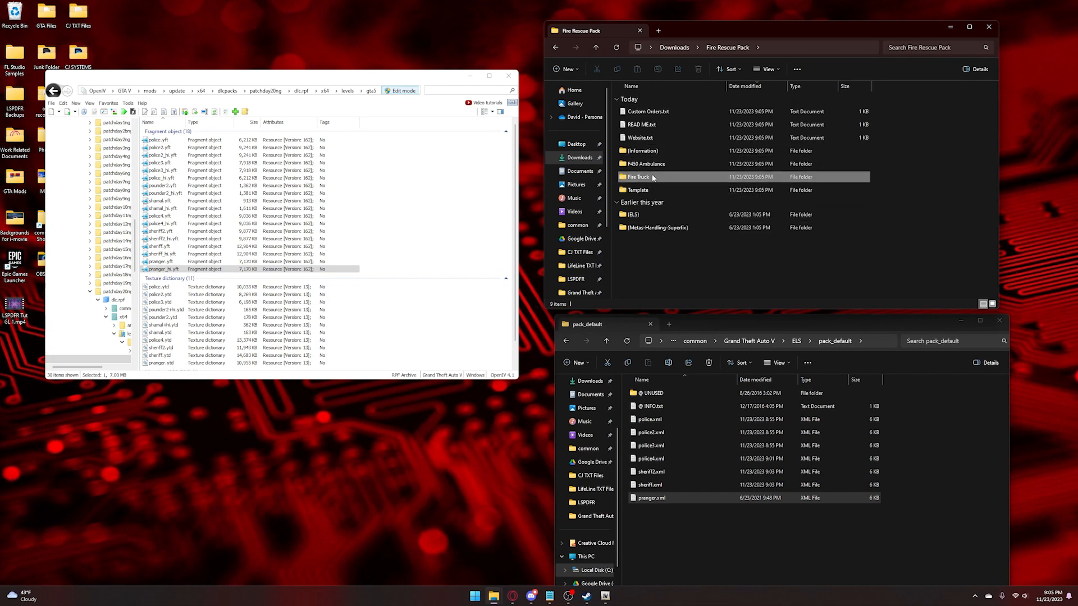
left_click_drag(649, 197, 465, 201)
left_click(736, 211)
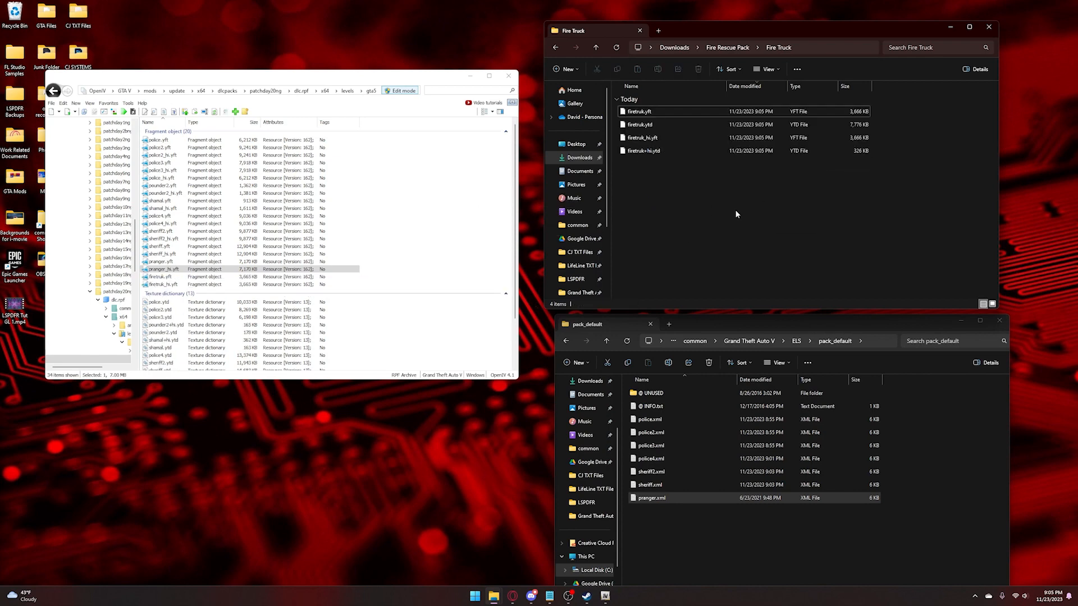
Add the three ambulance files from the F450 Ambulance folder to the patchday20ng vehicle files in OpenIV
left_click(555, 48)
double_click(647, 164)
left_click_drag(649, 150, 431, 212)
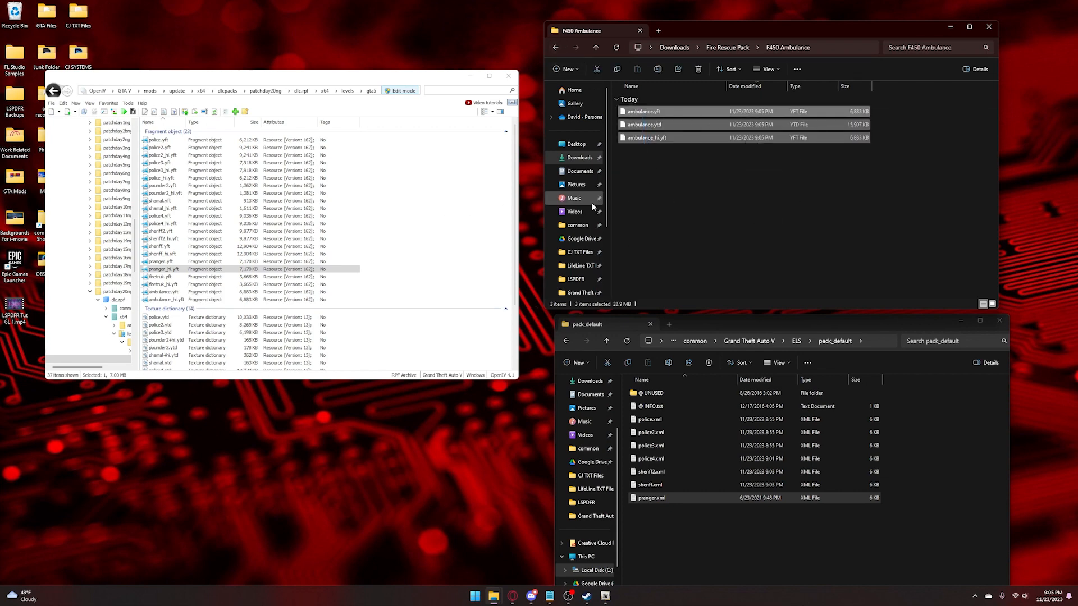
left_click(663, 157)
Move ambulance.xml and firetruk.xml from the Fire Rescue Pack's (ELS) subfolders into the ELS pack_default folder
left_click(555, 48)
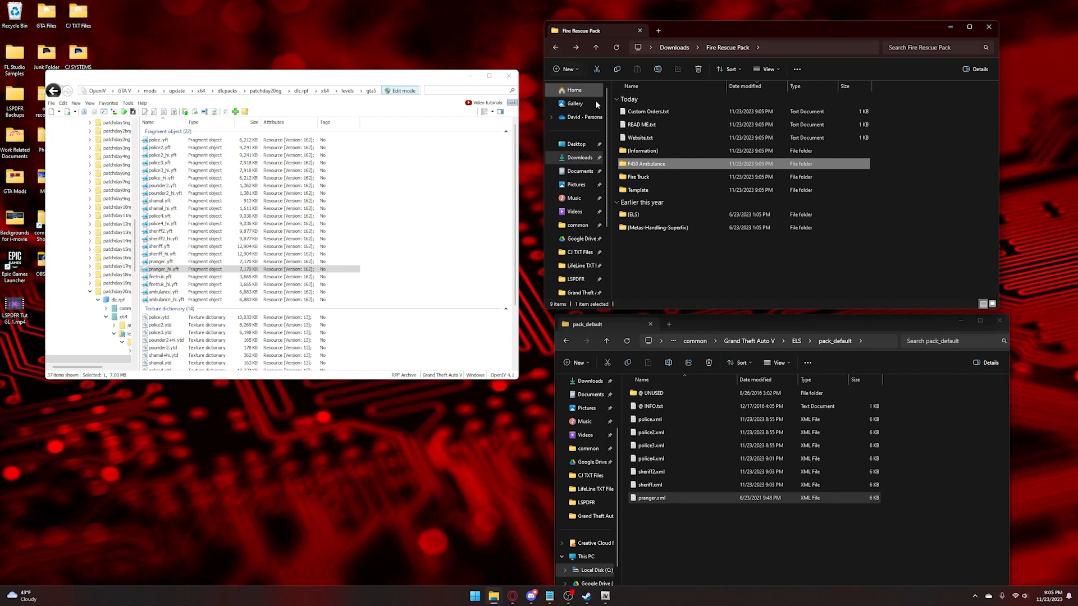
double_click(667, 216)
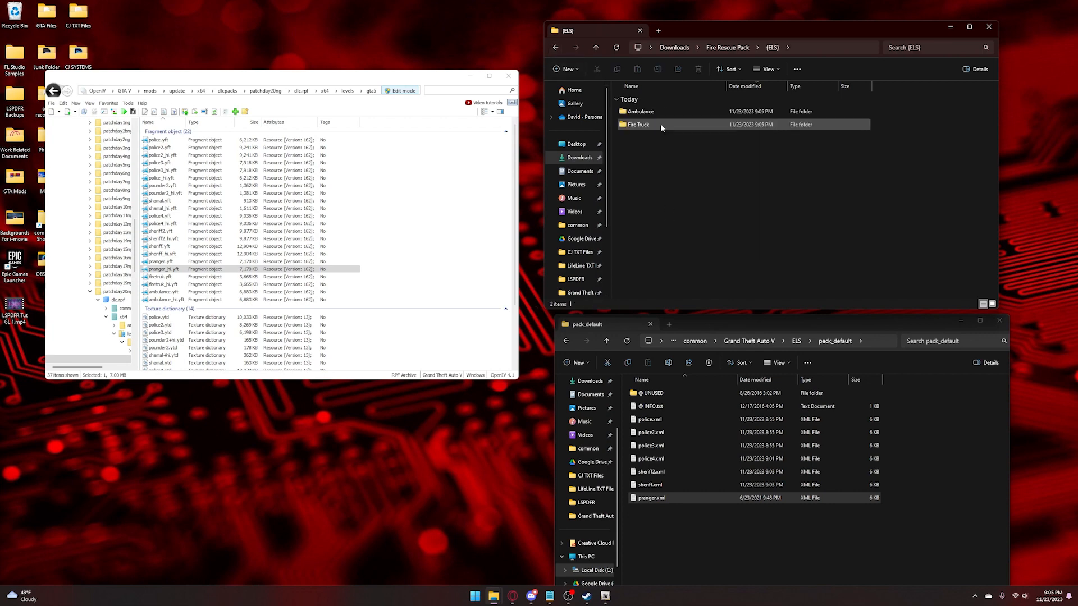
double_click(641, 111)
left_click_drag(641, 113, 932, 427)
left_click(556, 48)
double_click(645, 125)
left_click(631, 112)
left_click_drag(928, 443, 921, 438)
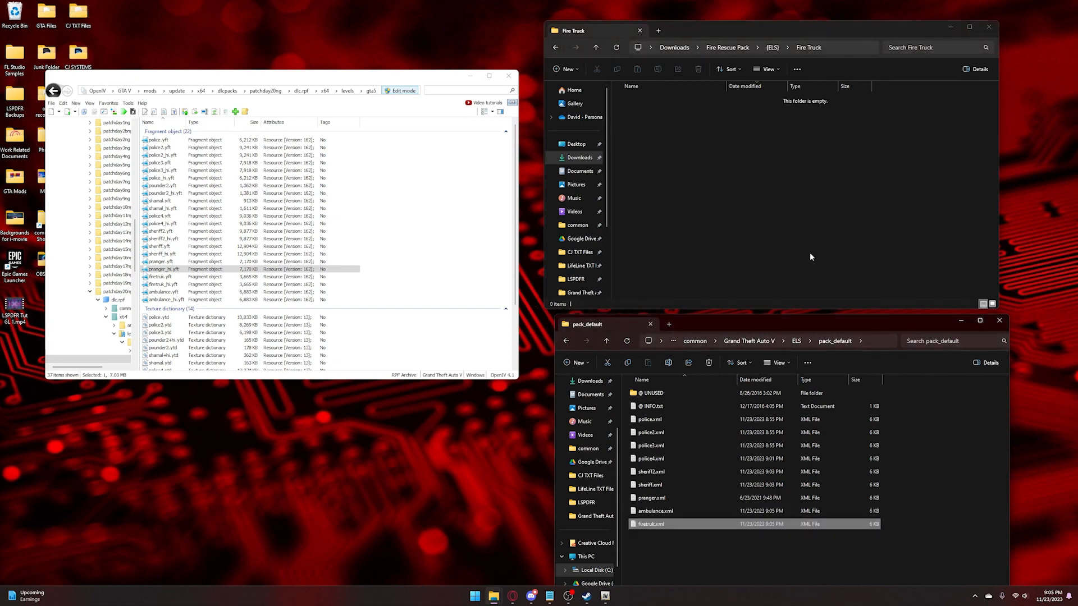
Extract the Coroner Van Pack folder from its zip into Downloads
left_click(677, 49)
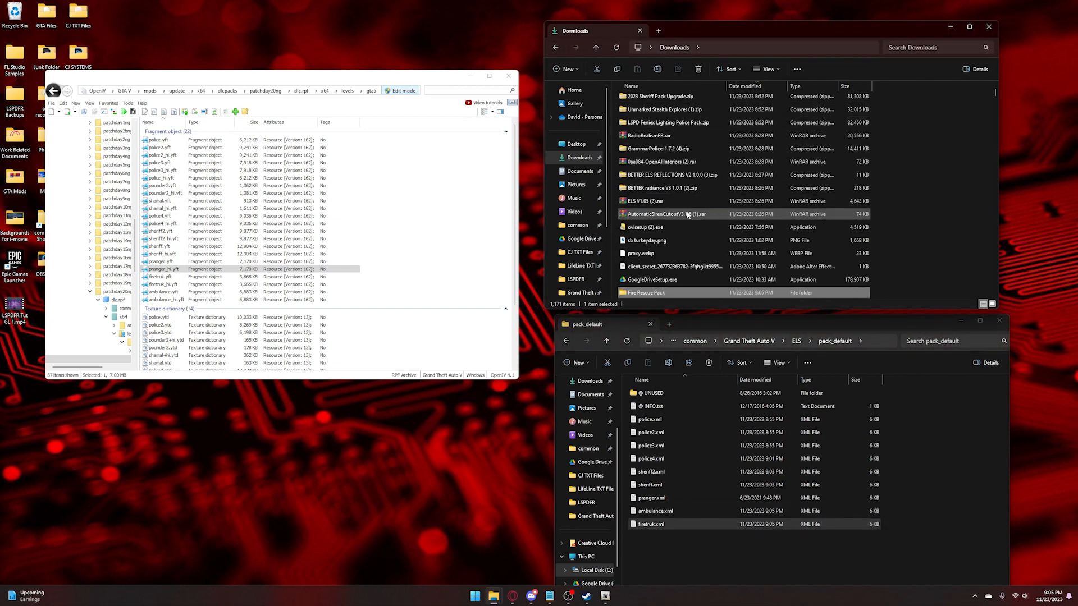
scroll(659, 197, "up", 2)
left_click(659, 111)
left_click(664, 126)
double_click(651, 124)
left_click_drag(641, 103, 572, 164)
Add the three speedo files from the Amber Lights Coroner Van folder to the patchday20ng vehicle files in OpenIV
left_click(573, 160)
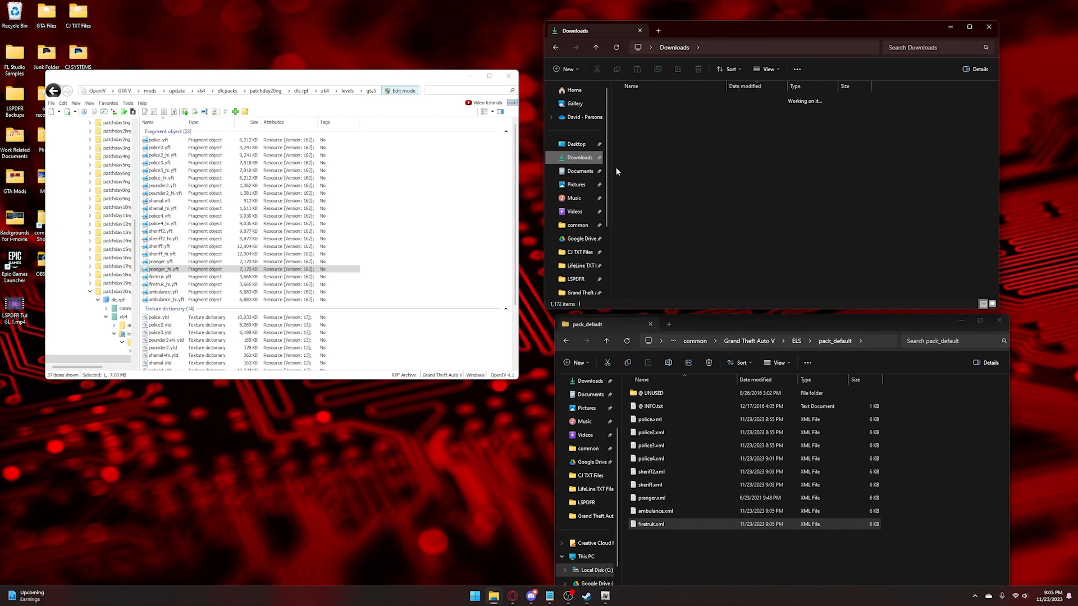
double_click(652, 240)
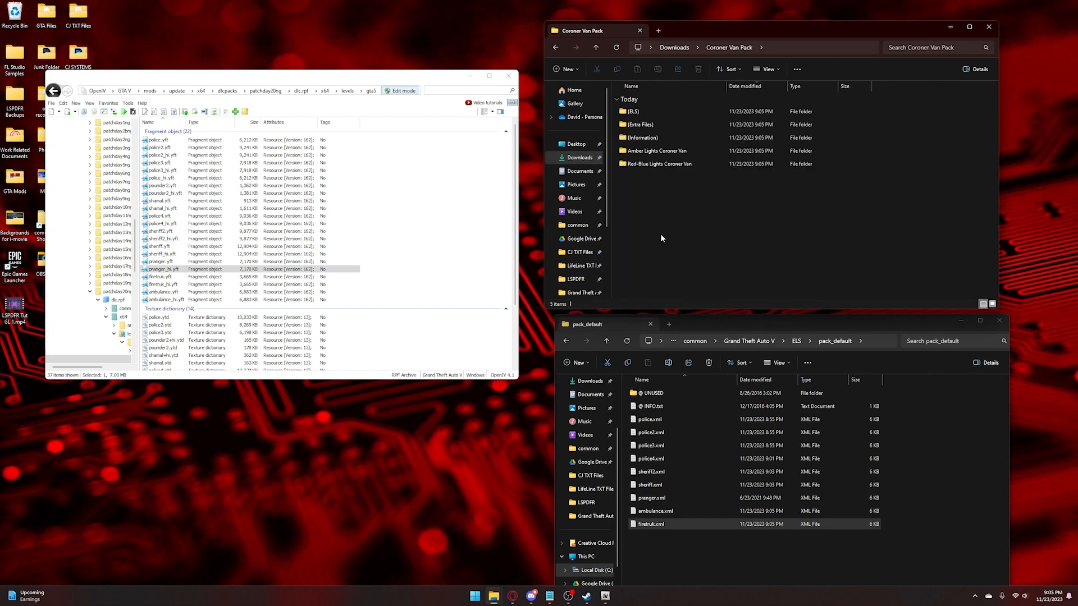
left_click(660, 152)
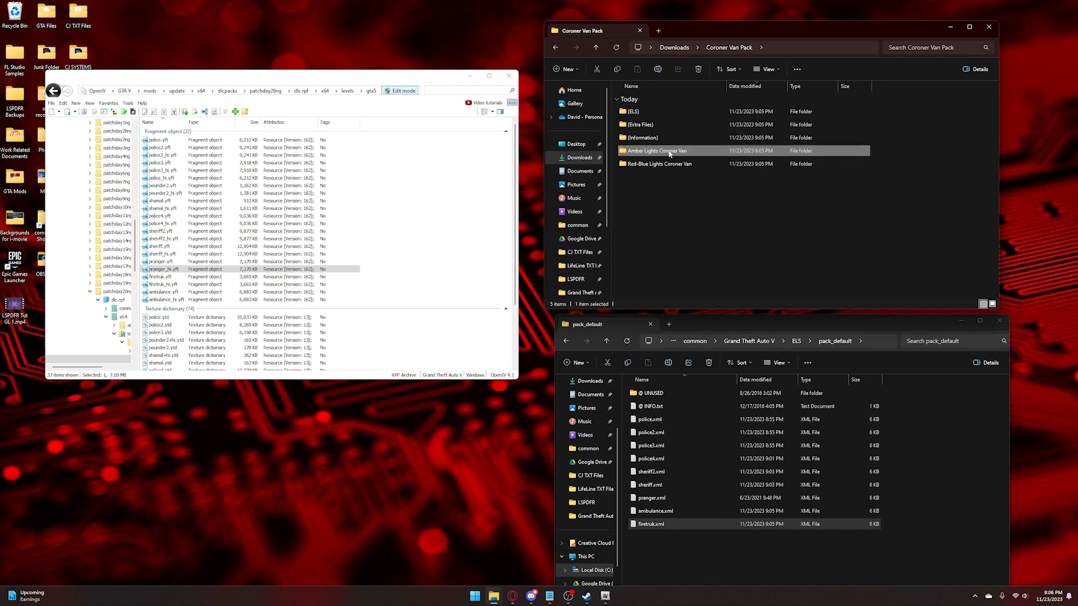
double_click(669, 151)
left_click_drag(658, 154, 471, 203)
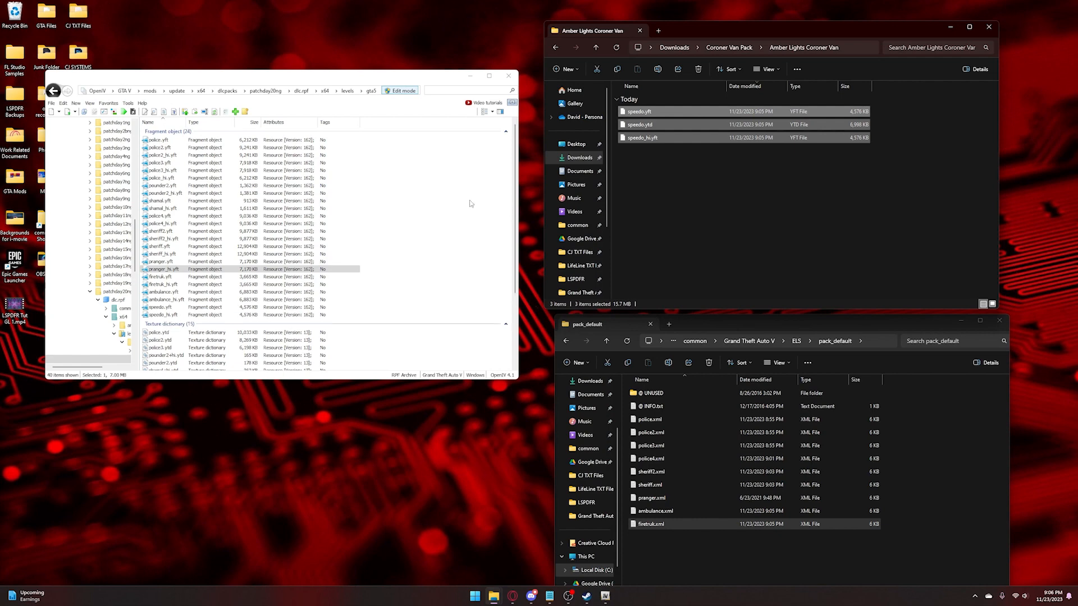
left_click(682, 150)
left_click(325, 80)
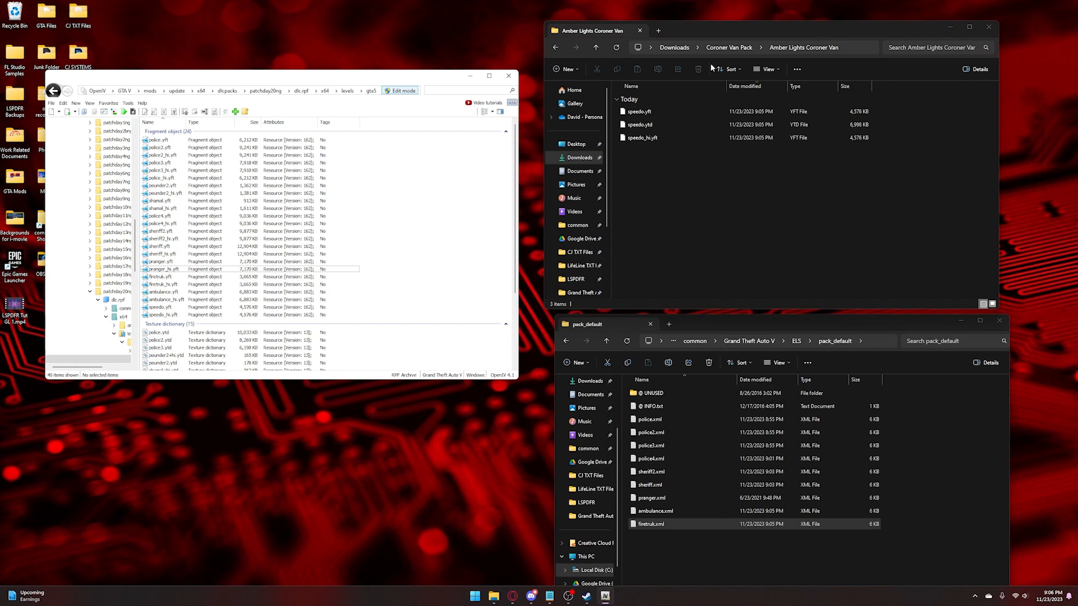
Move speedo.xml from the Coroner Van Pack's (ELS) Amber folder into the ELS pack_default folder
left_click(729, 47)
double_click(653, 114)
double_click(654, 113)
left_click(640, 116)
left_click_drag(640, 117, 951, 466)
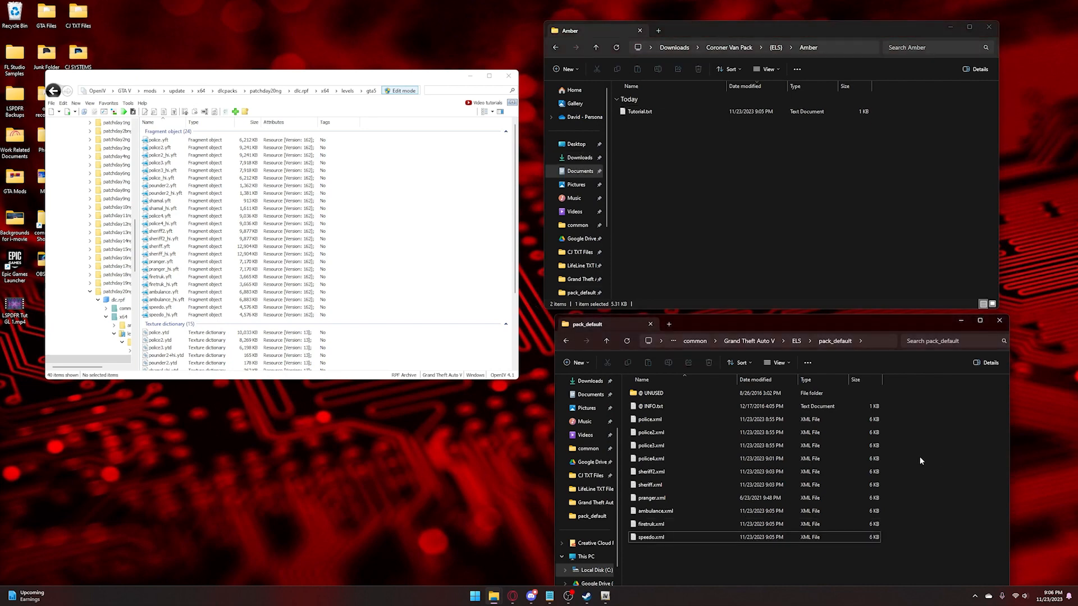
left_click(713, 177)
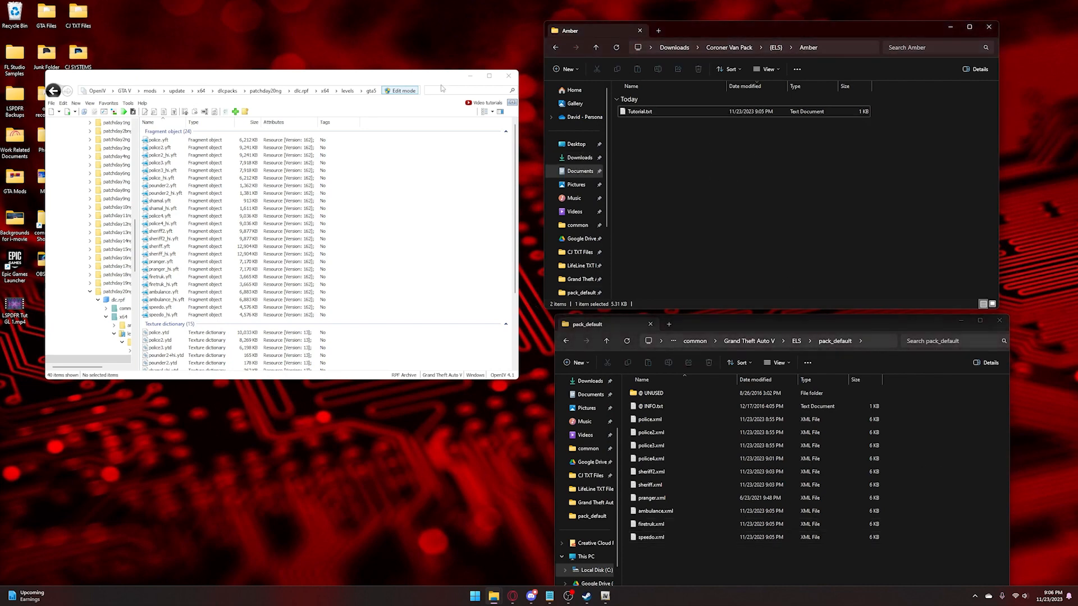
Close OpenIV and the pack_default folder window
left_click(510, 75)
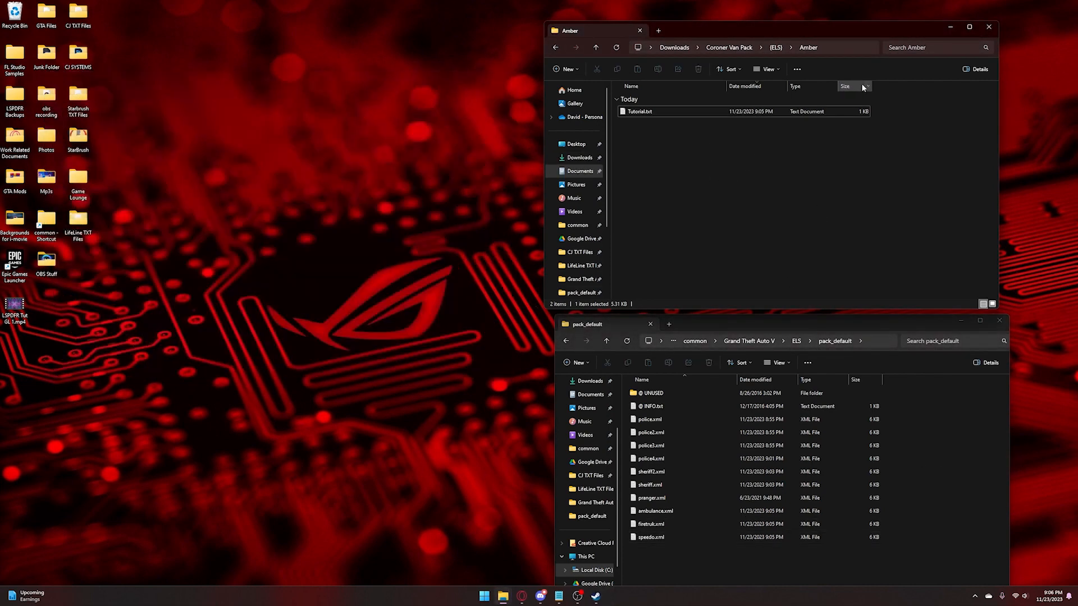
left_click(932, 406)
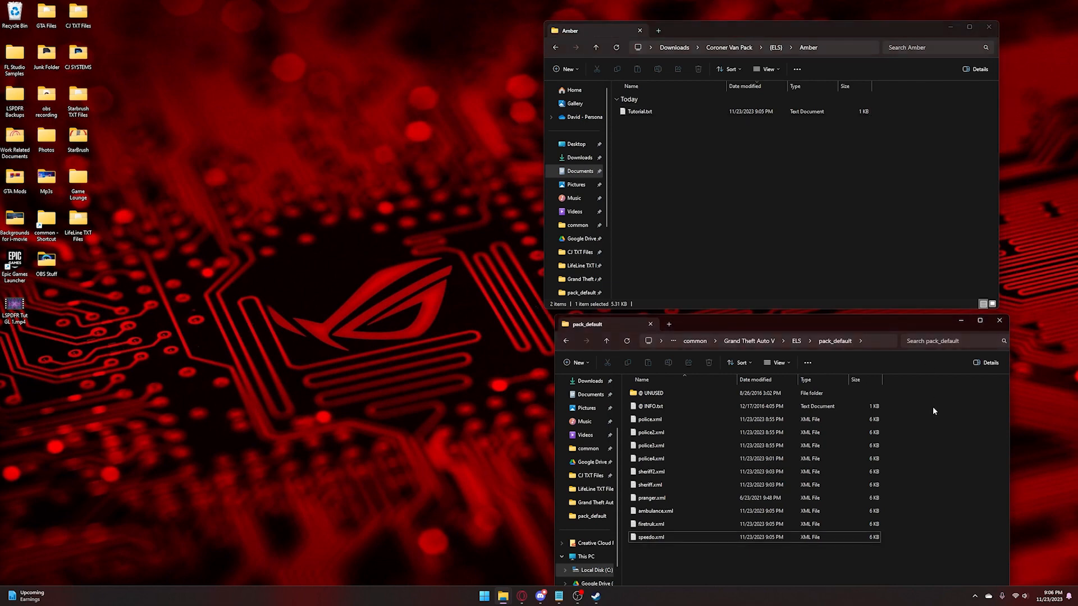
left_click(1000, 323)
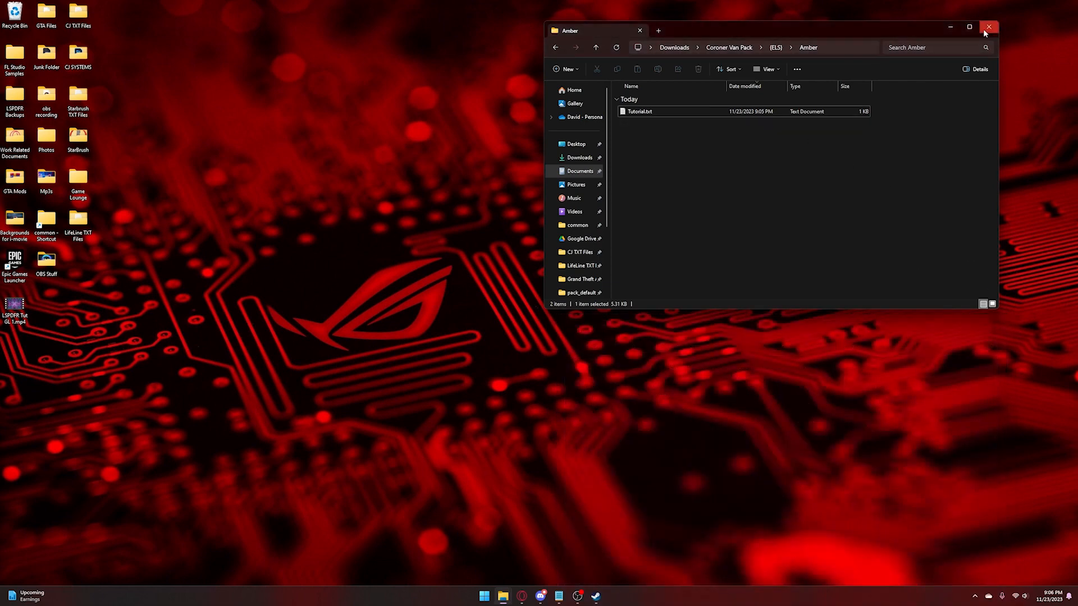
Launch RAGEPluginHook.exe from the Grand Theft Auto V folder to start the modded game
left_click(582, 279)
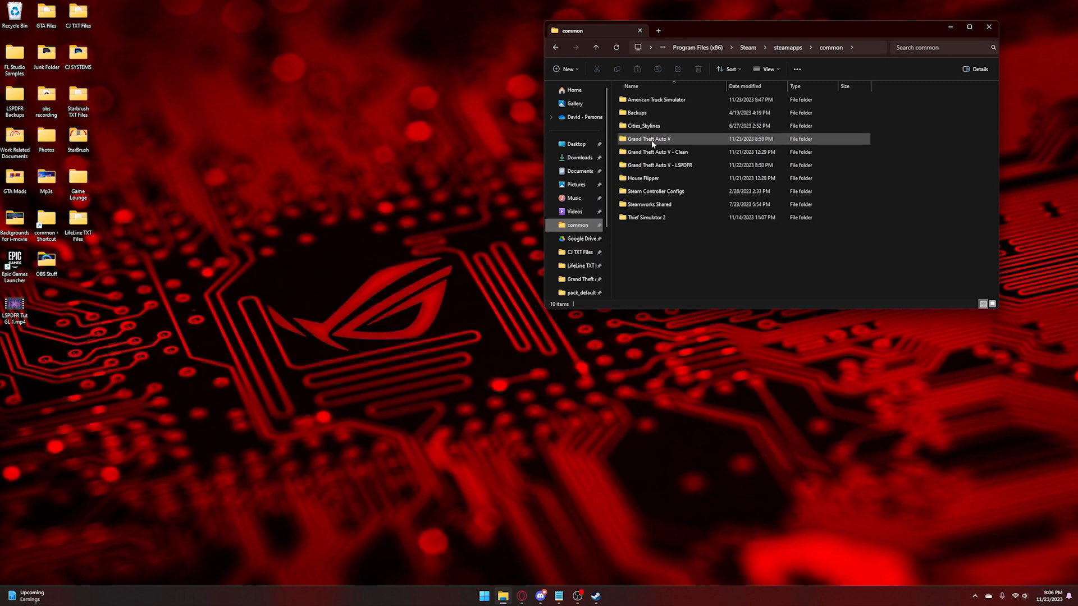
scroll(675, 197, "down", 15)
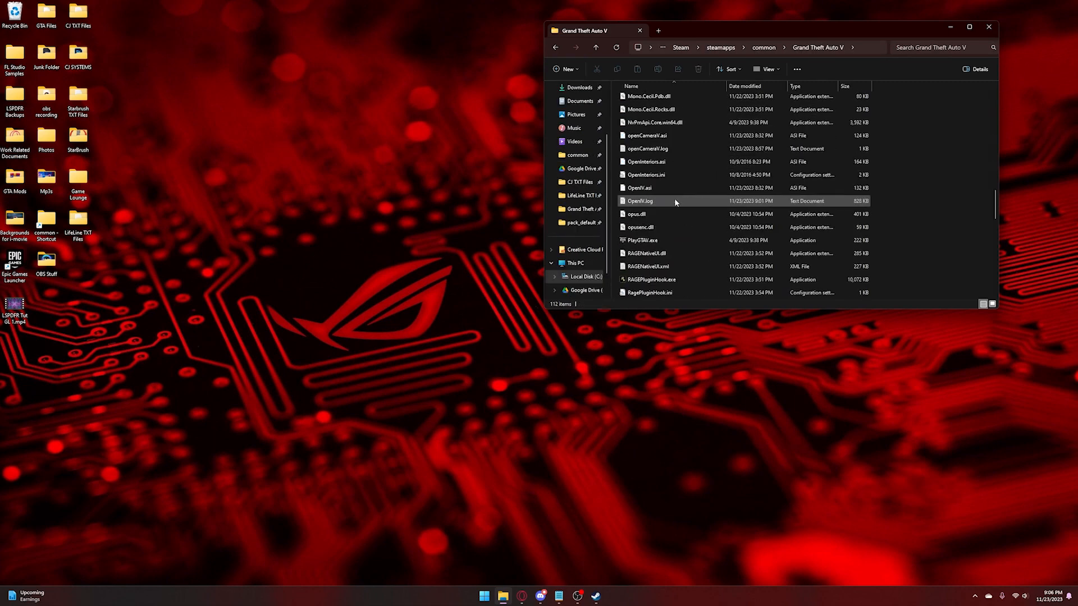
left_click(645, 242)
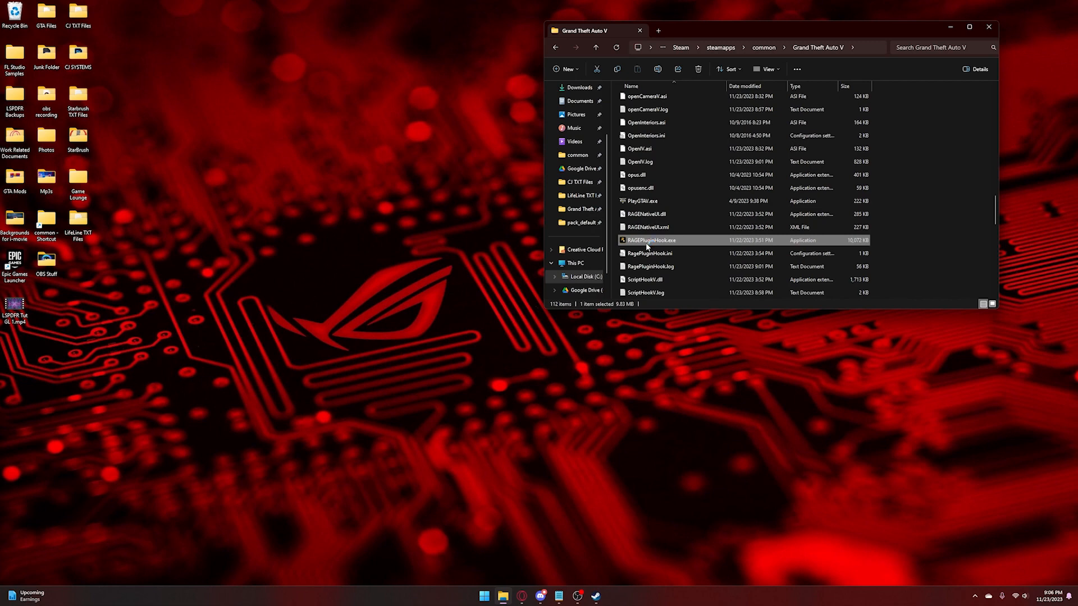
double_click(645, 242)
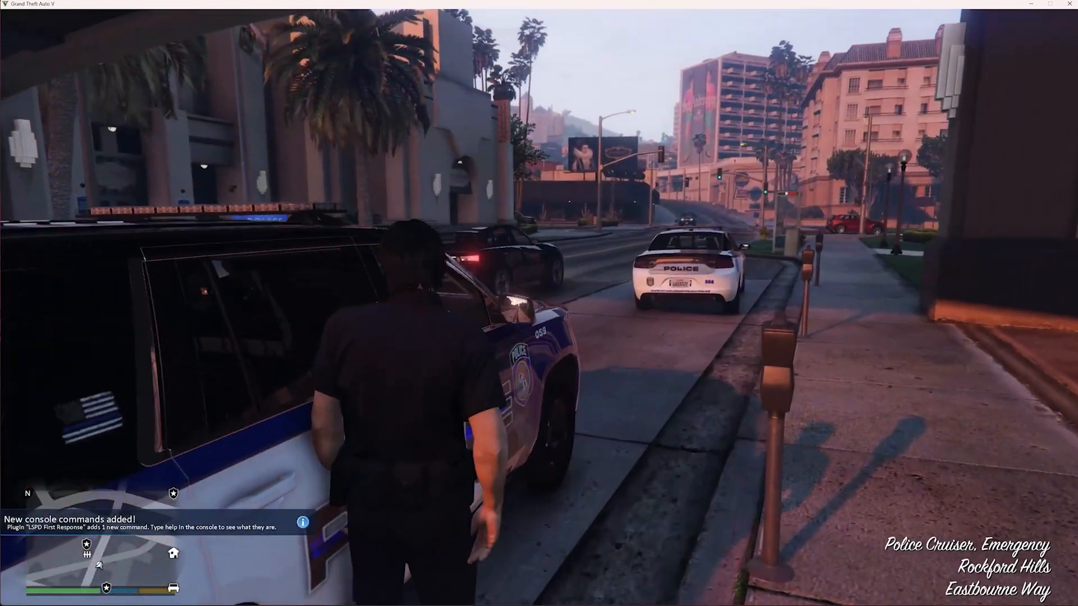
key("w")
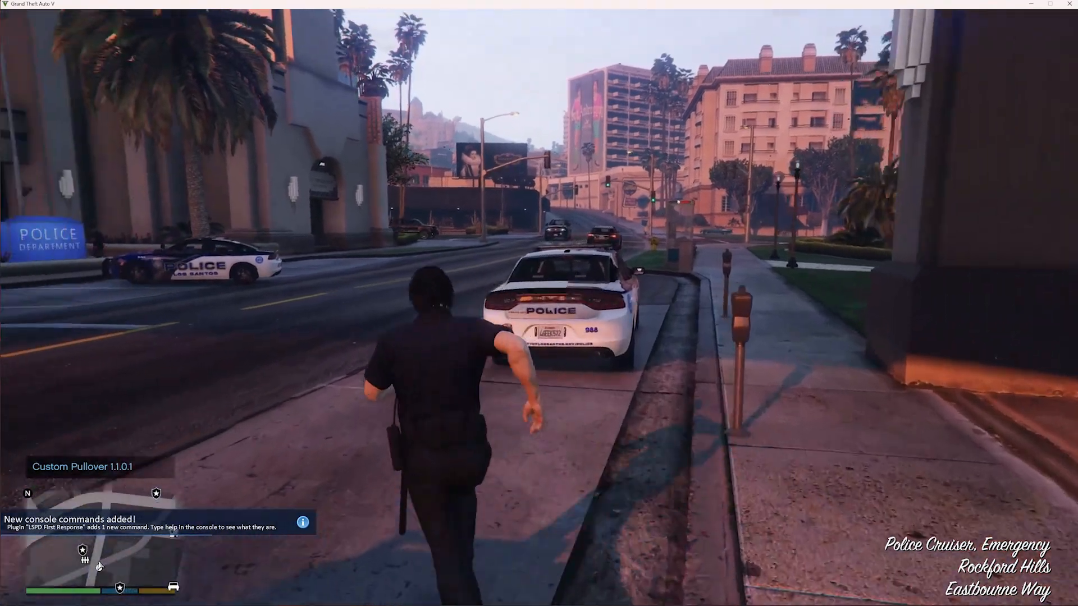
key("f")
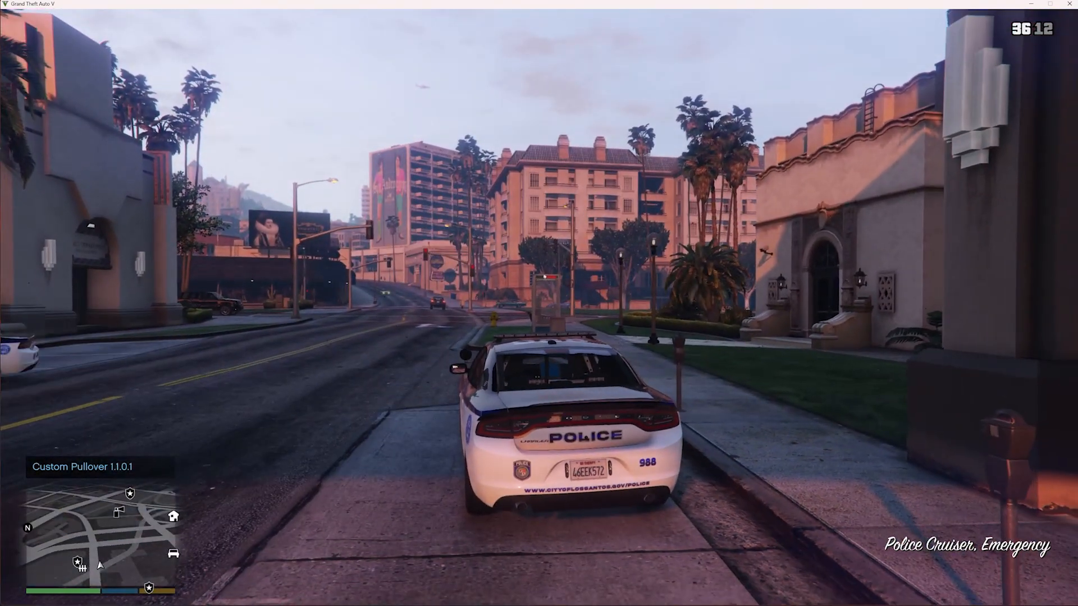
key("Escape")
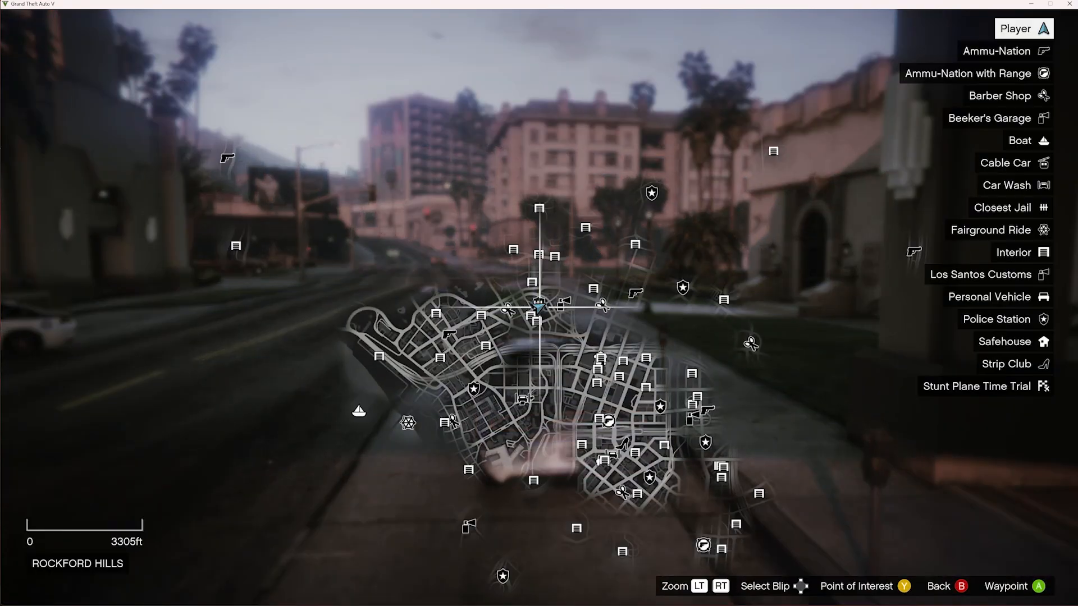
key("w")
key("d")
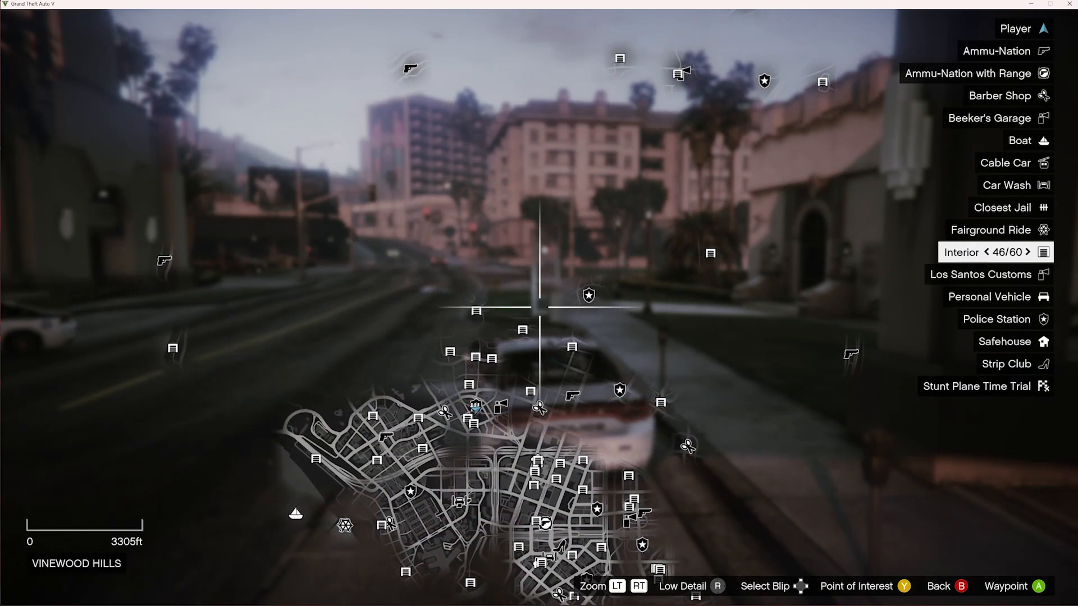
key("Escape")
key("Escape")
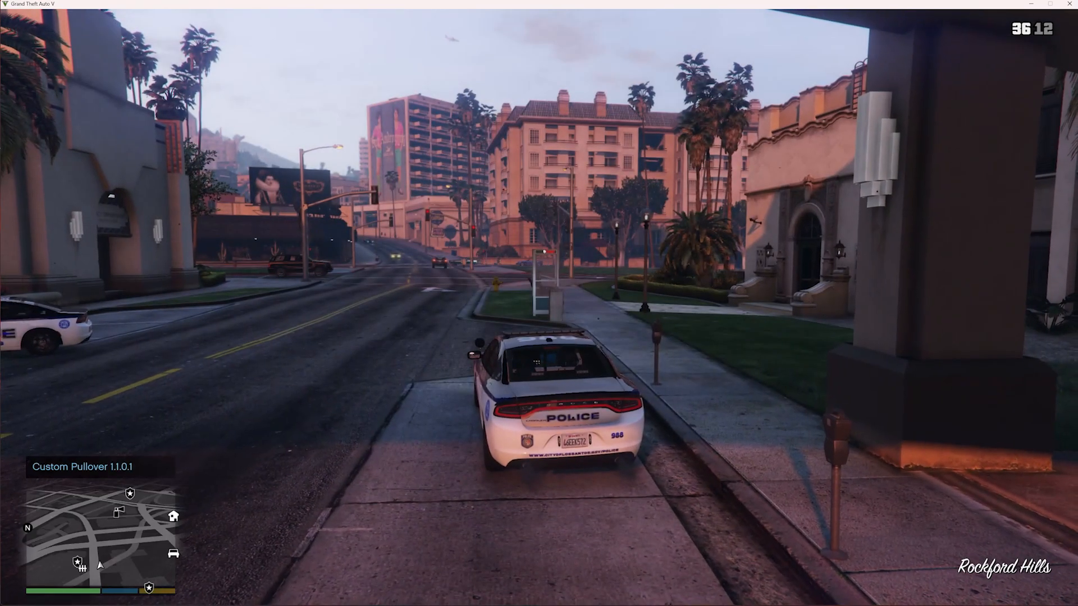
Enable Reveal Full Map on the trainer's second options page
key("F3")
key("Return")
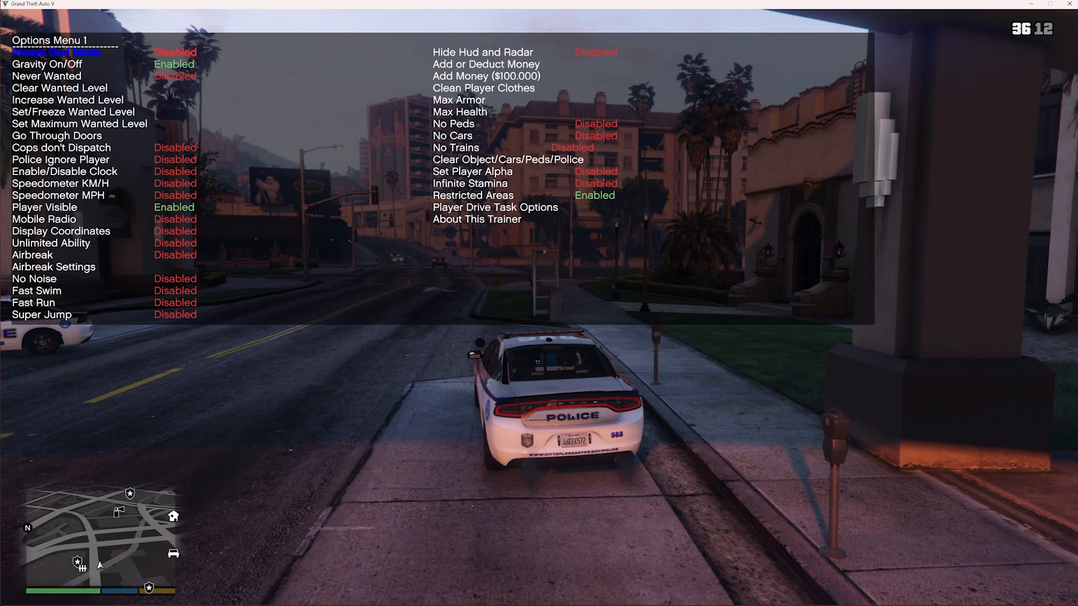
key("Right")
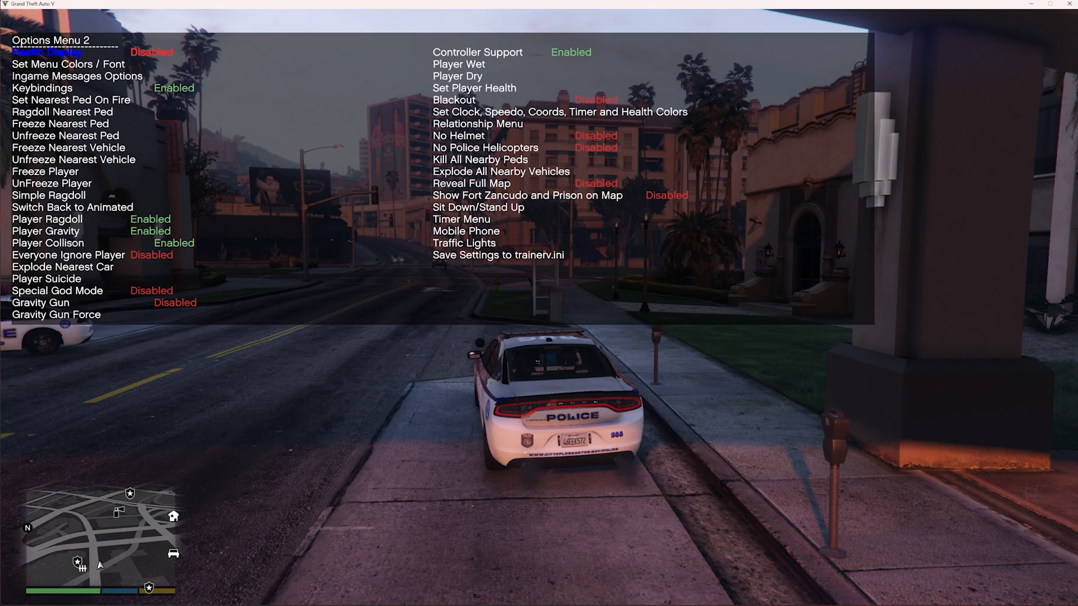
key("Up")
key("Up")
key("Up")
key("Up")
key("Up")
key("Up")
key("Up")
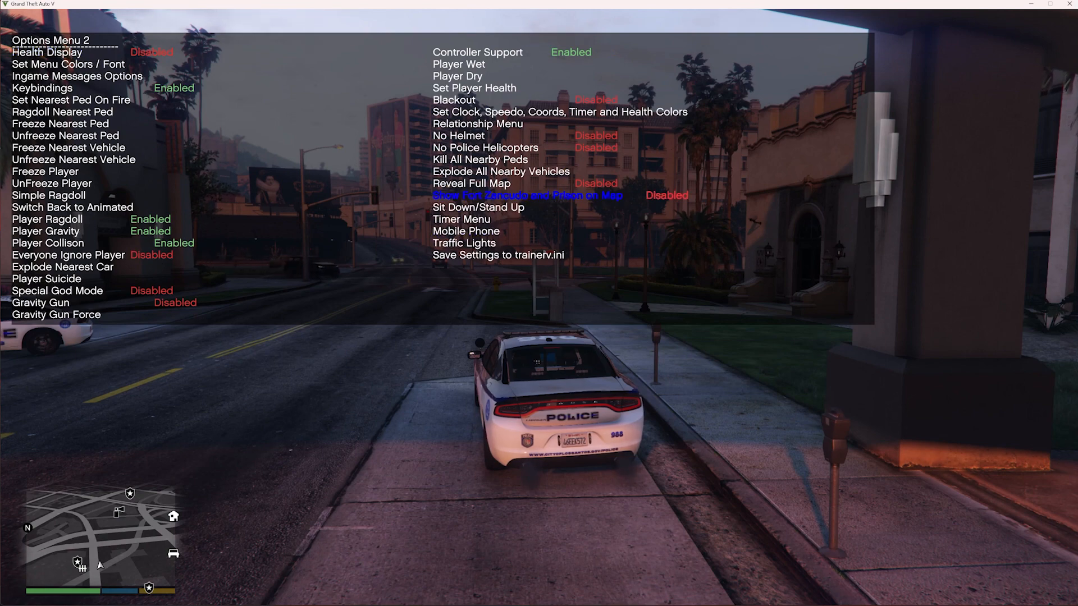
key("Return")
Save the trainer settings to trainerv.ini and close the trainer
key("Down")
key("Down")
key("Down")
key("Down")
key("Down")
key("Down")
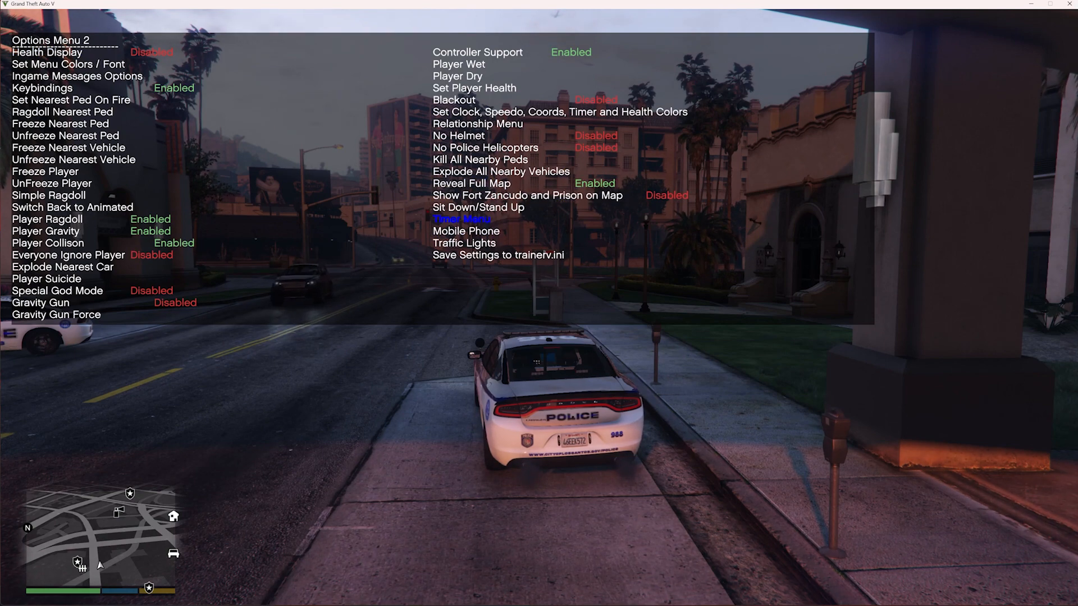
key("Return")
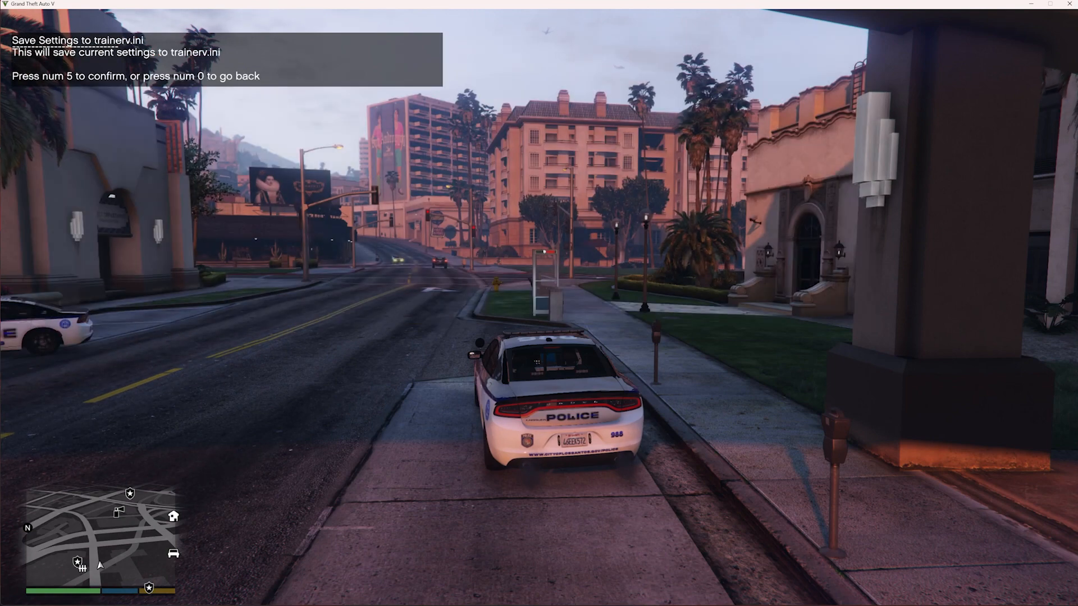
key("KP_5")
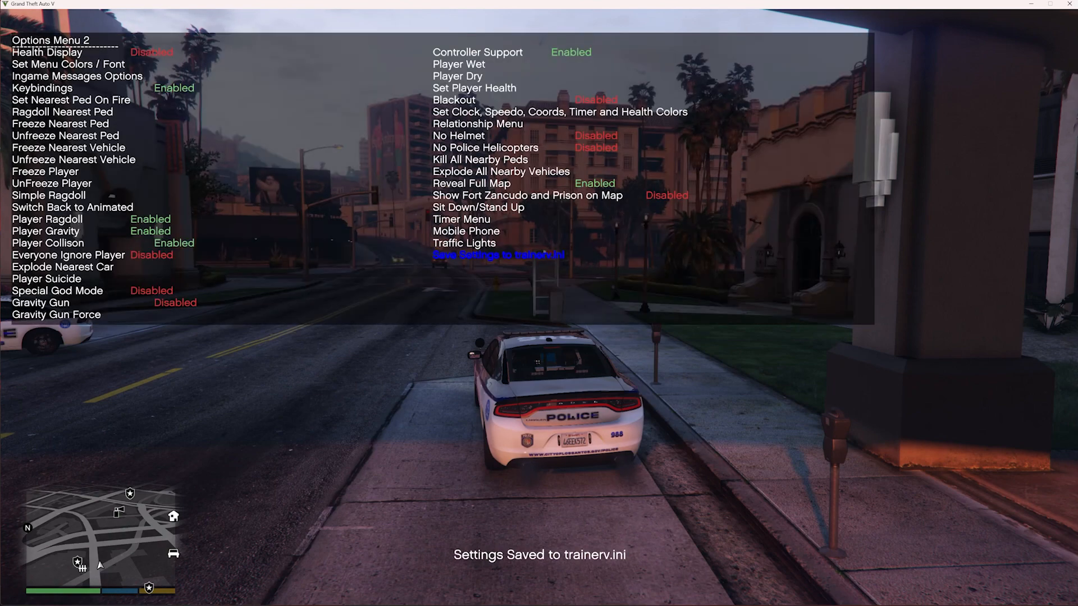
key("F3")
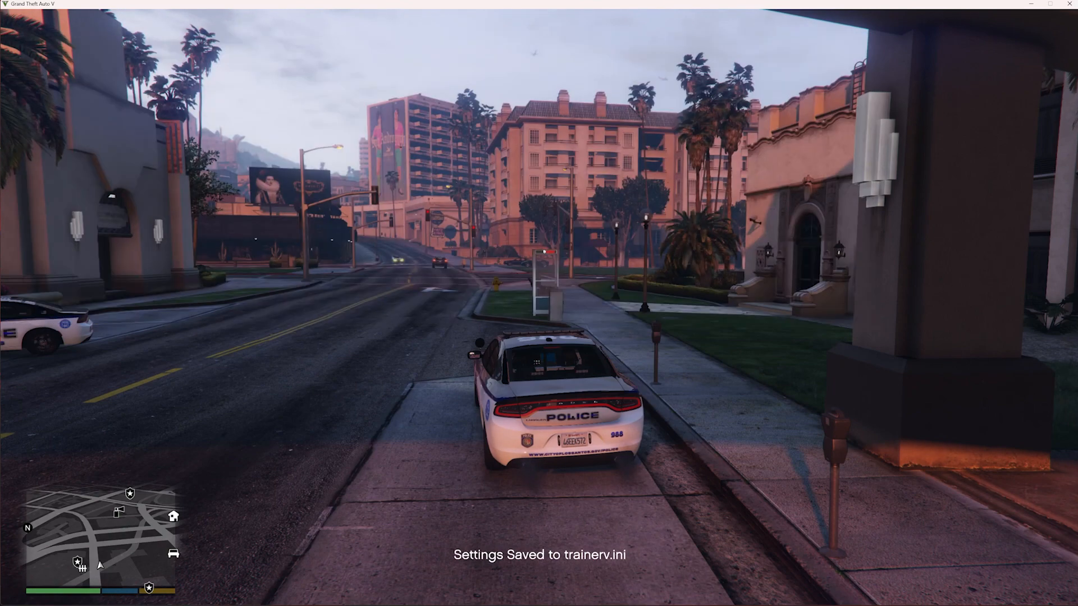
key("F3")
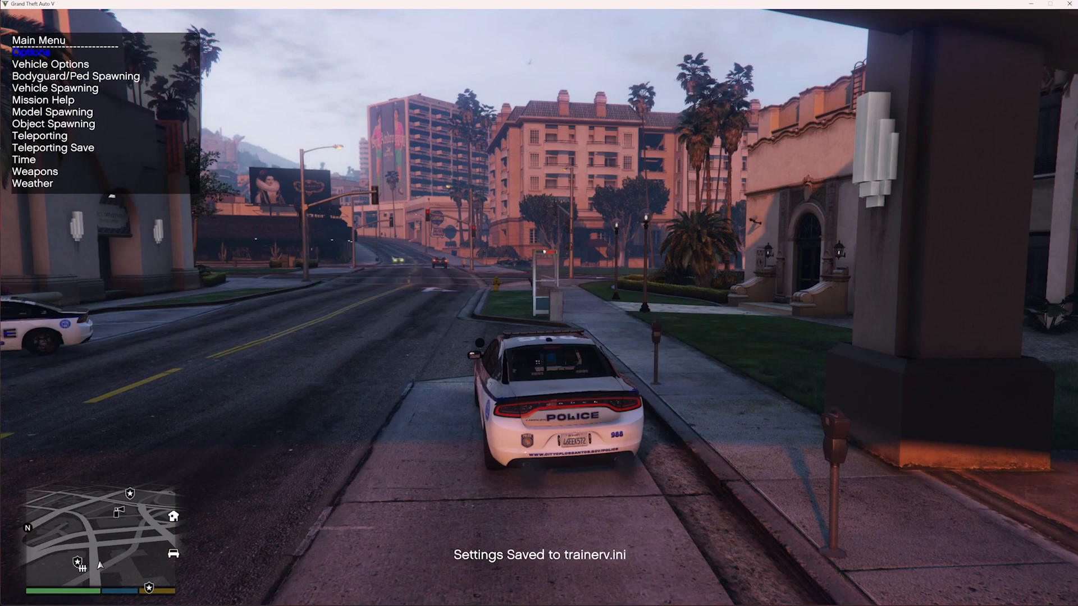
key("Up")
key("Up")
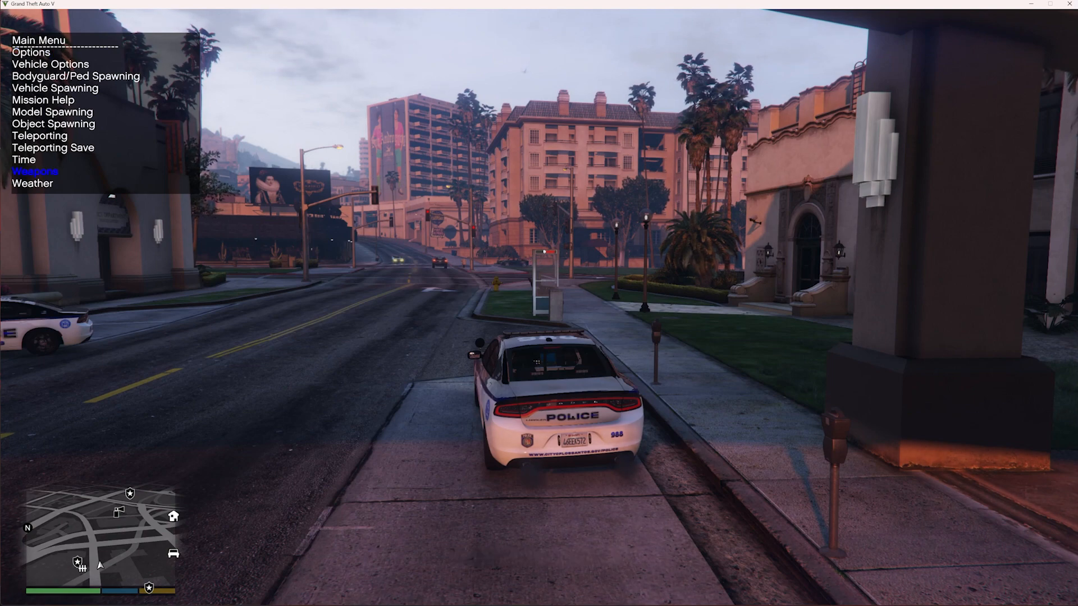
key("F3")
Set a map waypoint at the airstrip in the Grand Senora Desert and teleport the patrol car to it with the trainer
key("Escape")
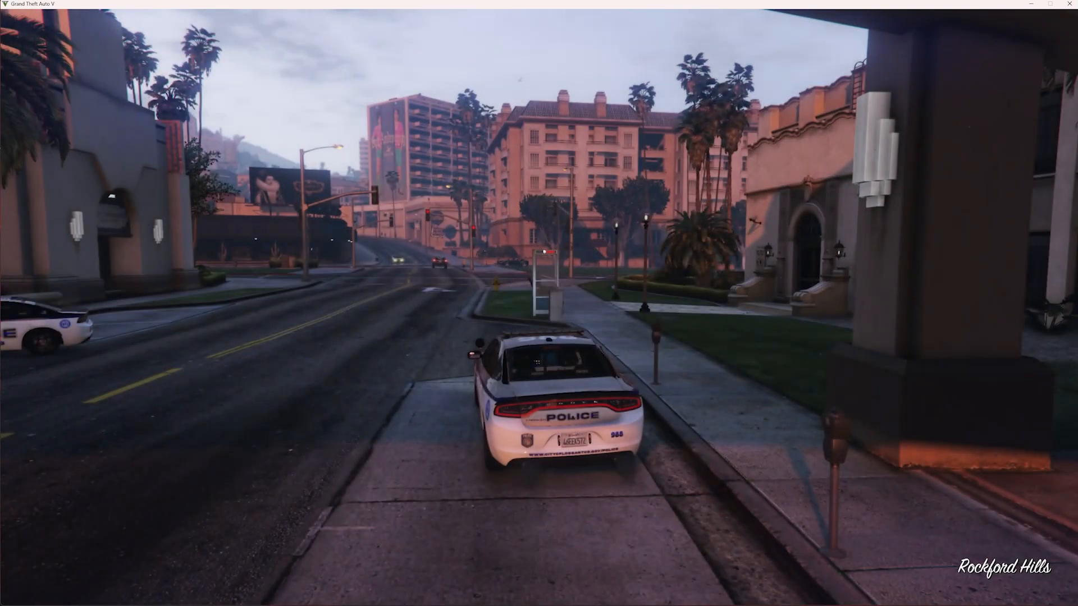
key("F3")
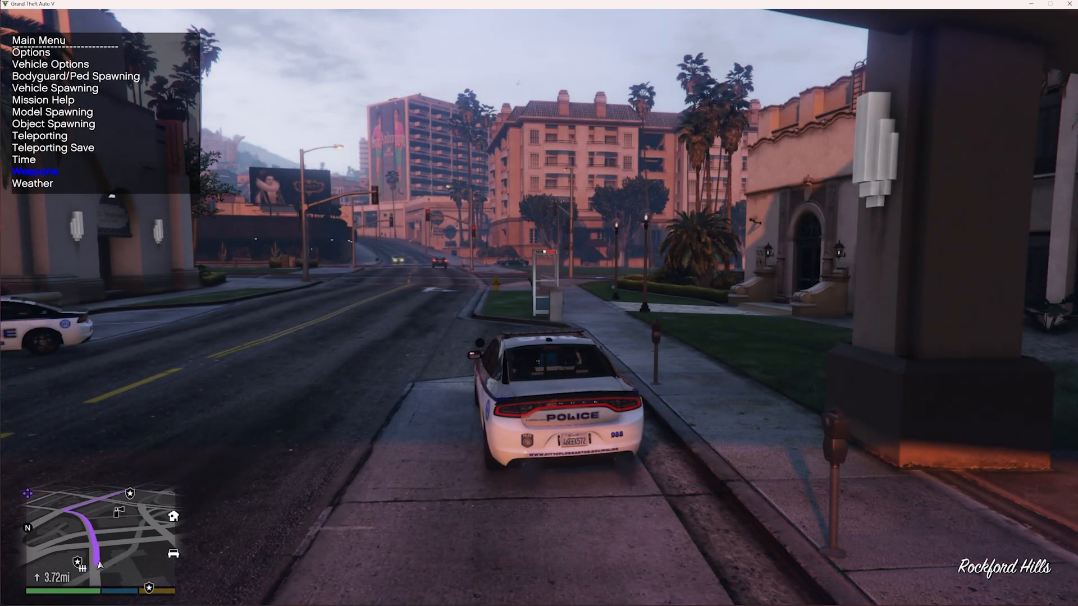
key("Up")
key("Up")
key("Return")
key("Up")
key("Up")
key("Up")
key("Up")
key("Up")
key("Up")
key("Return")
key("F3")
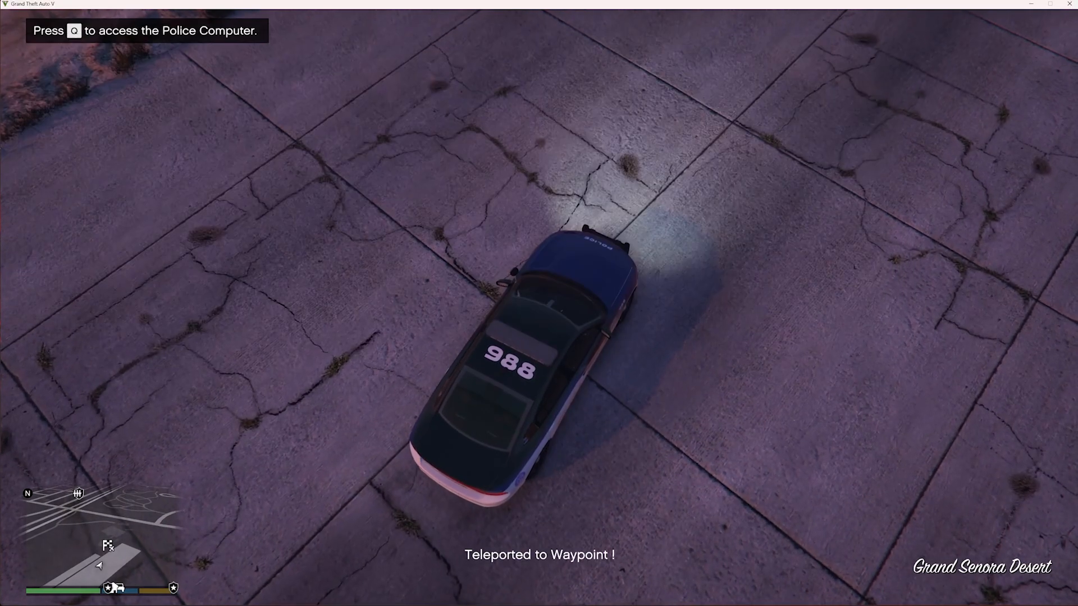
Park the patrol car on the runway with its emergency lights on and walk clear of it
key("w")
key("a")
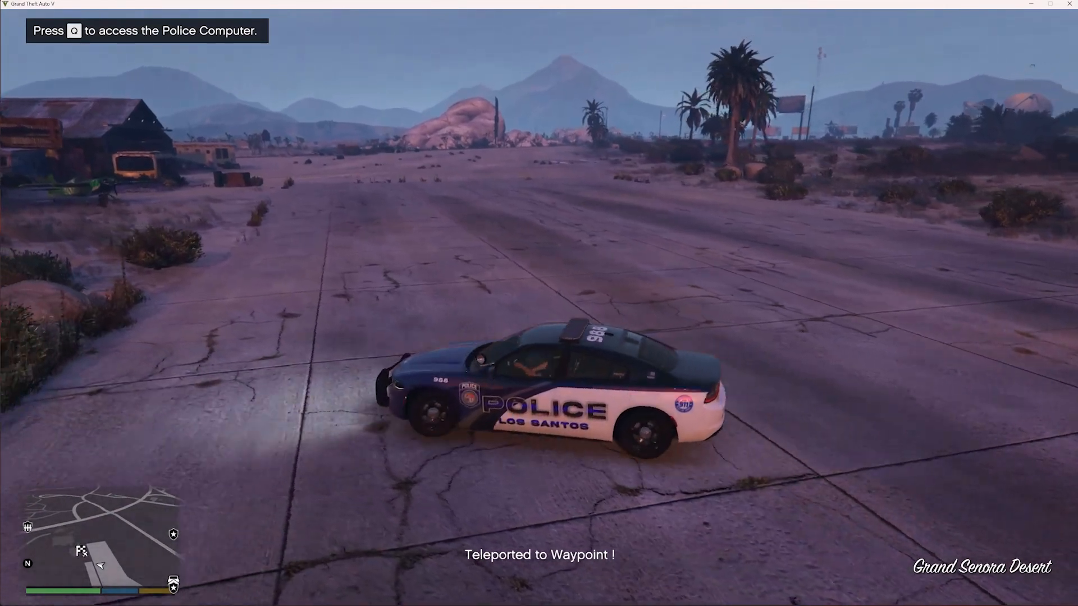
key("d")
key("w")
key("d")
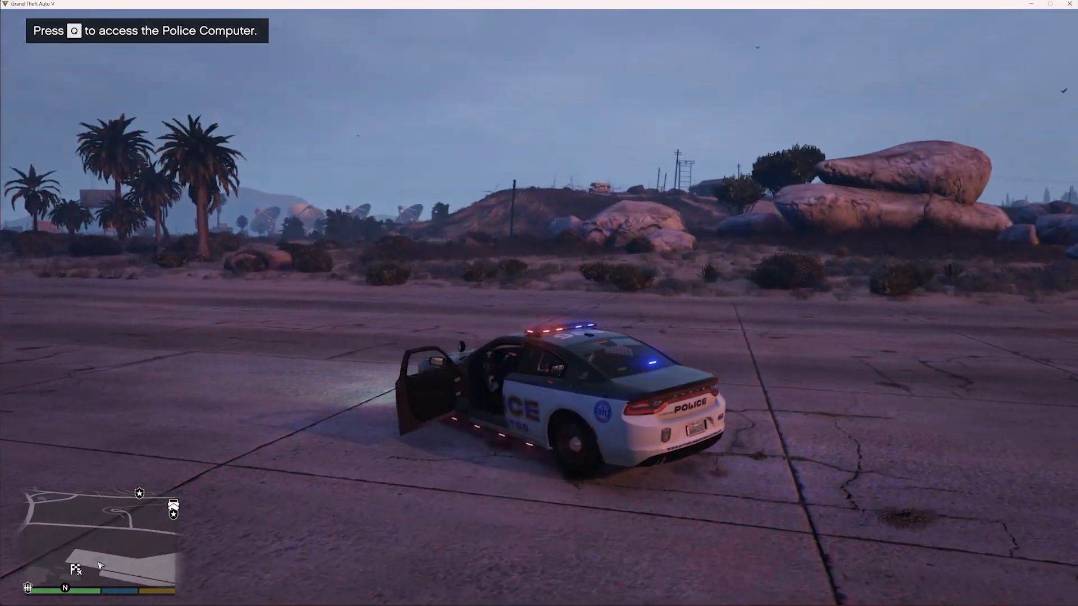
key("a")
key("w")
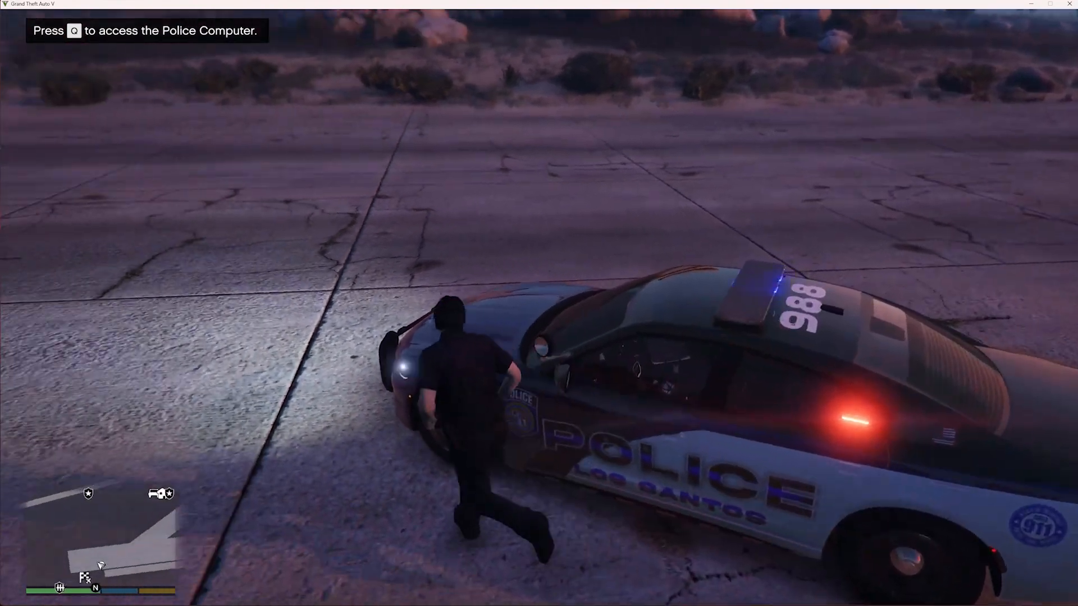
key("w")
Spawn the Police Cruiser, Police Cruiser (2) and Police Cruiser (3) from the trainer's emergency vehicles
key("F3")
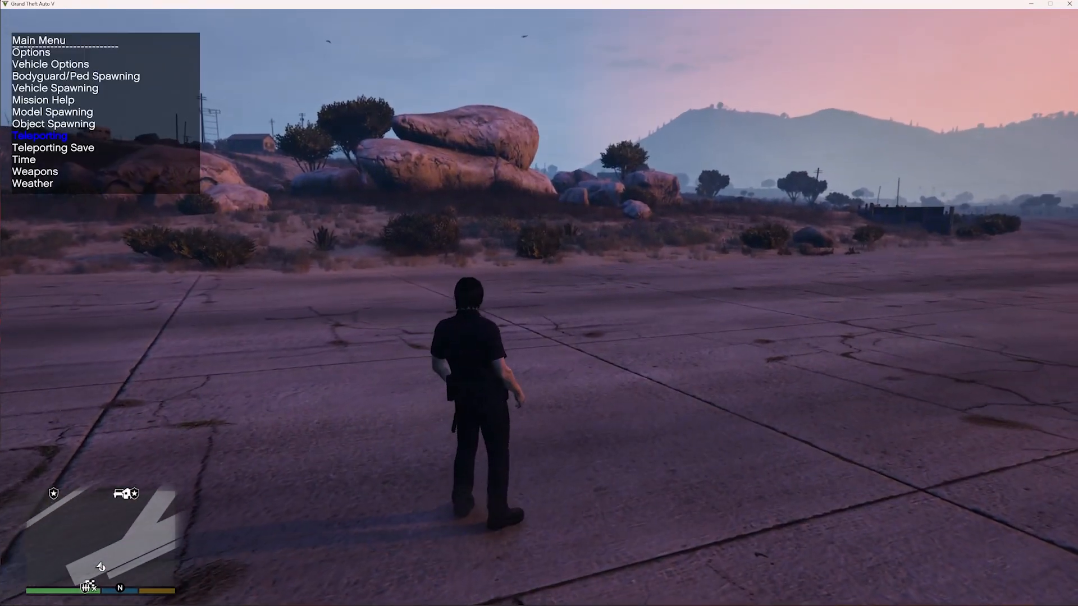
key("Return")
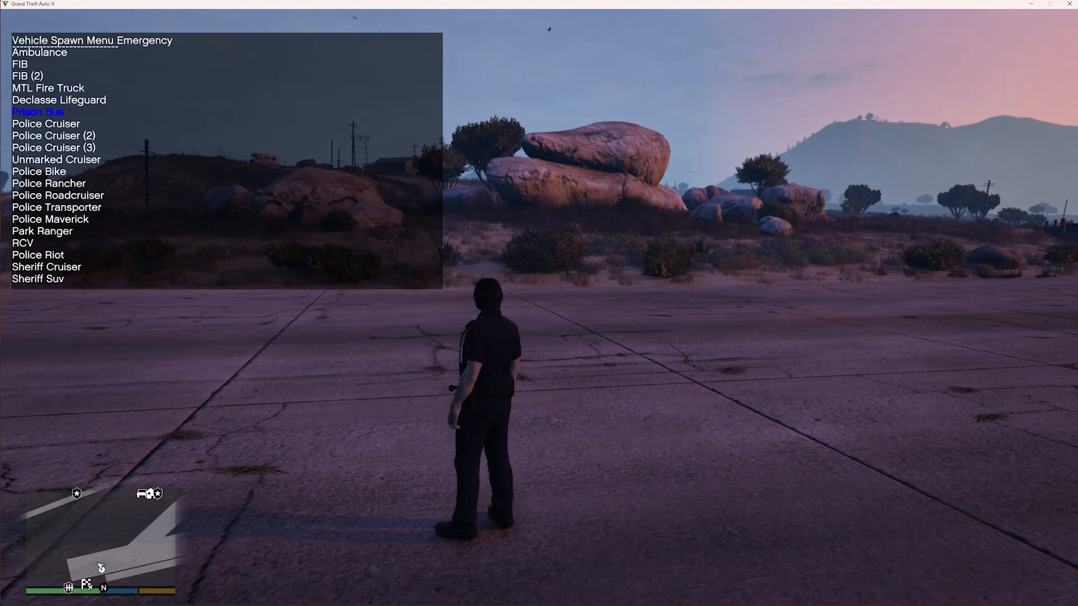
key("Return")
key("Down")
key("Return")
key("Down")
key("Return")
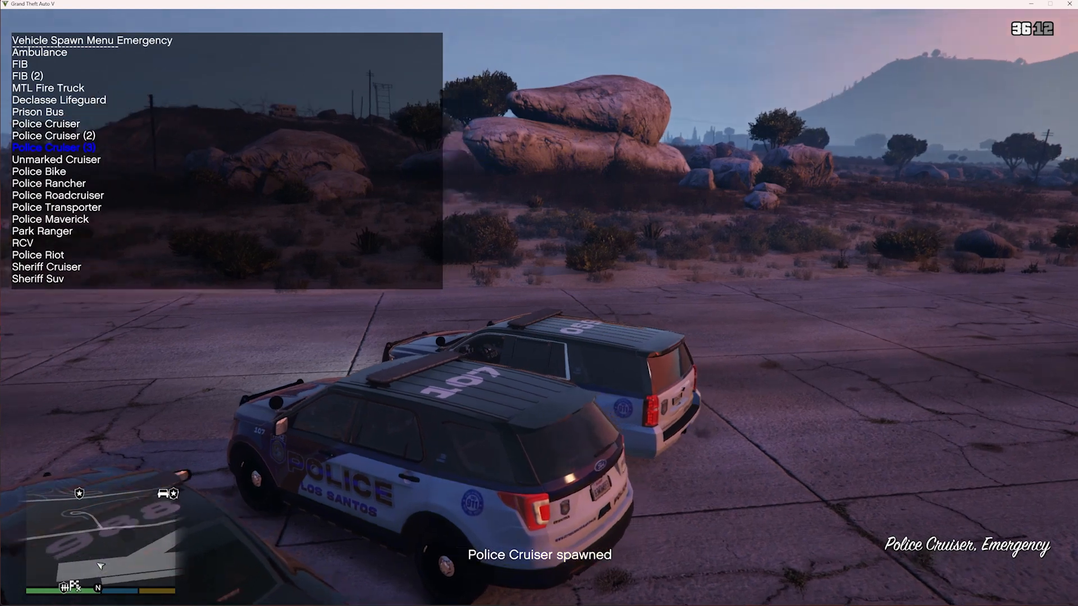
Spawn several Unmarked Cruisers in a row beside the marked police cruisers
key("Down")
key("Return")
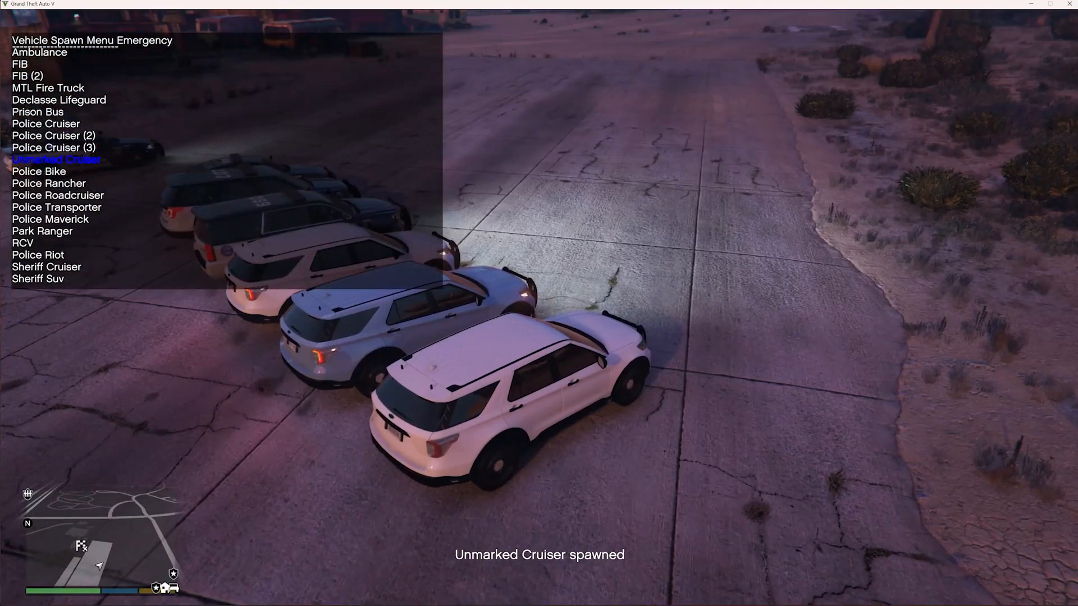
key("Return")
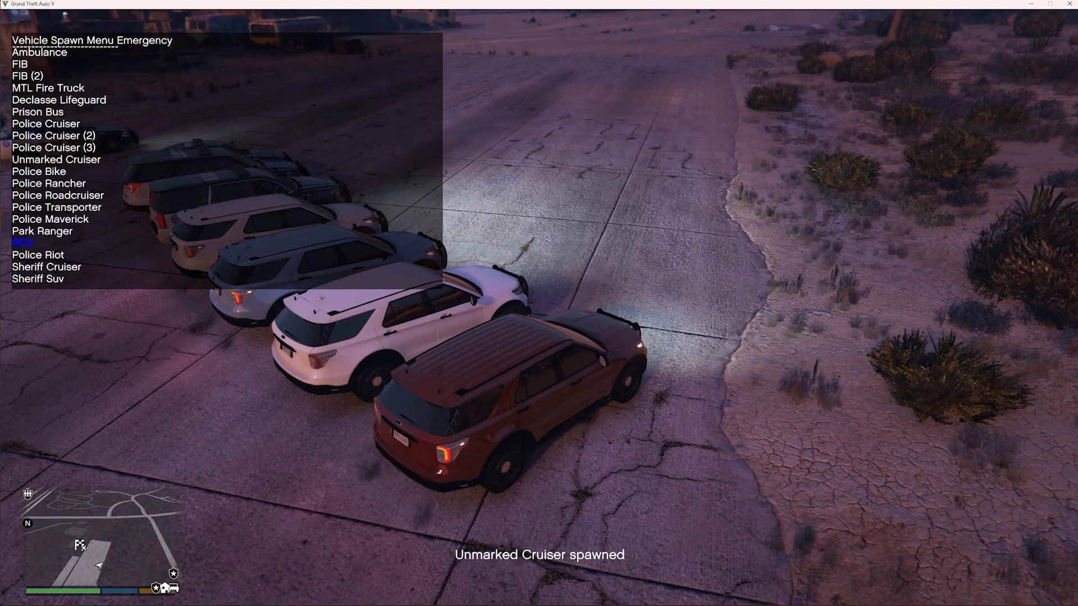
Spawn the Park Ranger, Sheriff Cruiser and Sheriff Suv at the end of the vehicle row
key("Up")
key("Return")
key("Down")
key("Return")
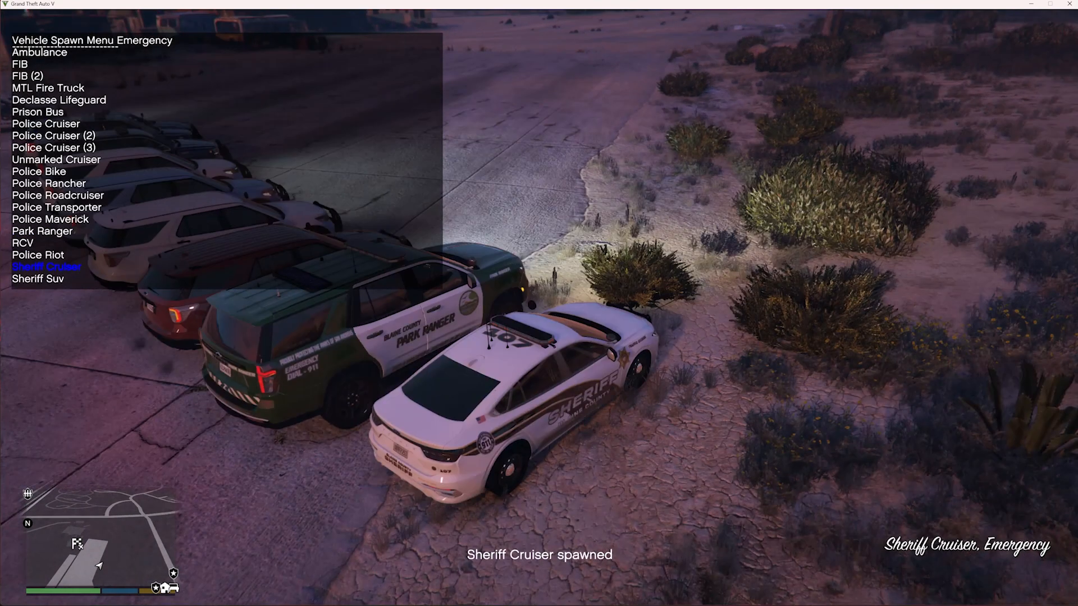
key("Down")
key("Return")
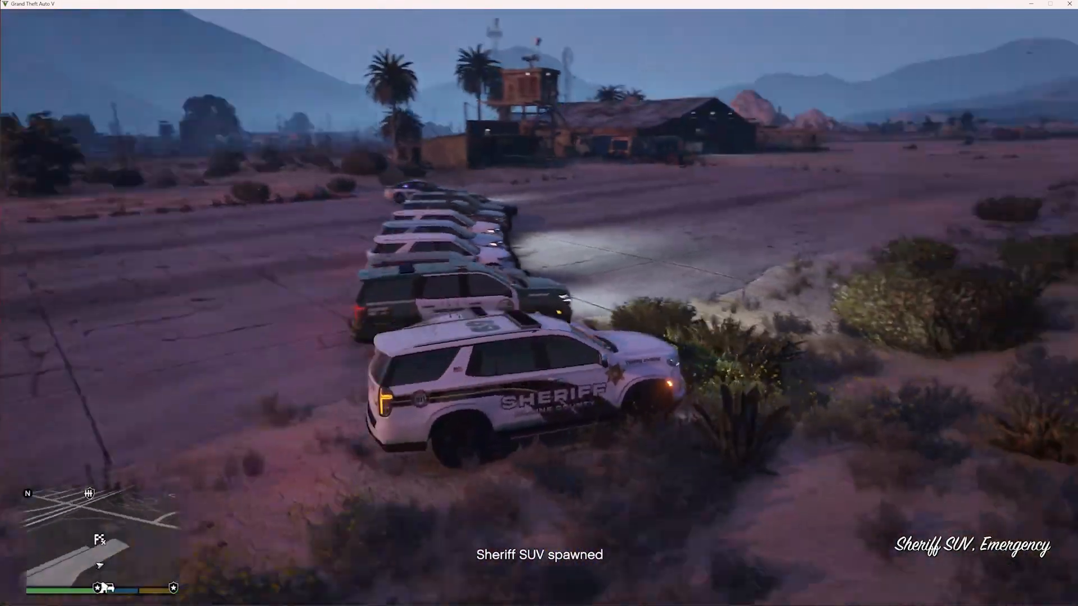
Get out of the Sheriff SUV and walk back to the open runway in front of the vehicle row
key("f")
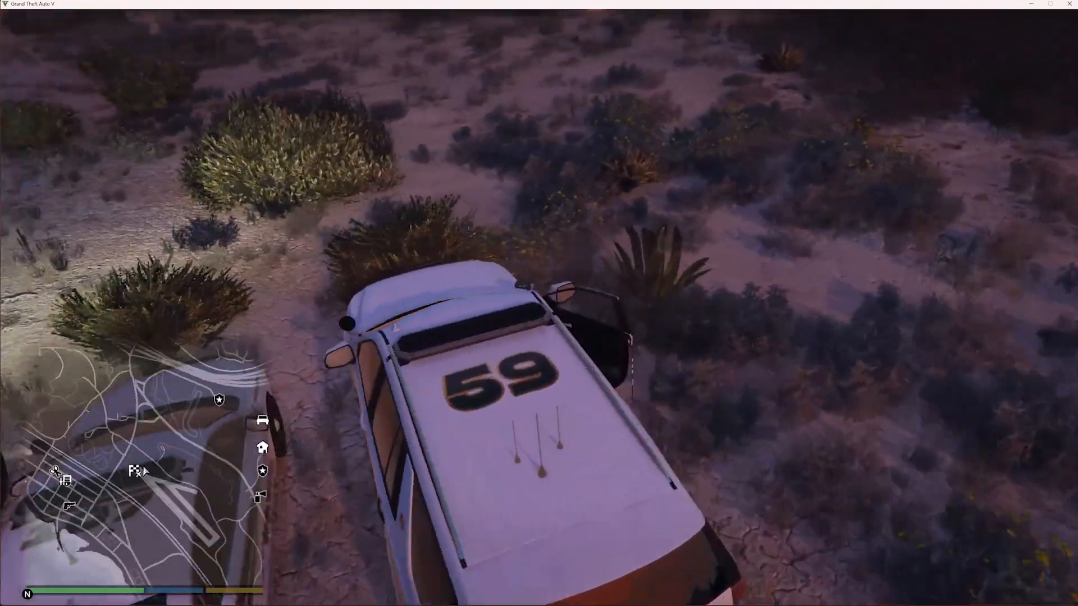
key("w")
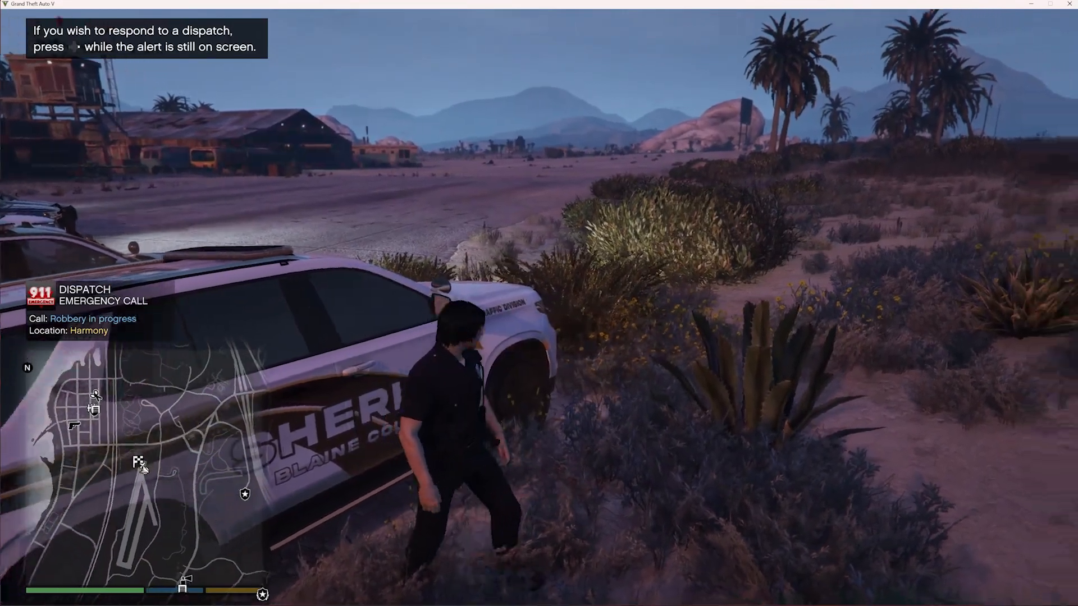
key("w")
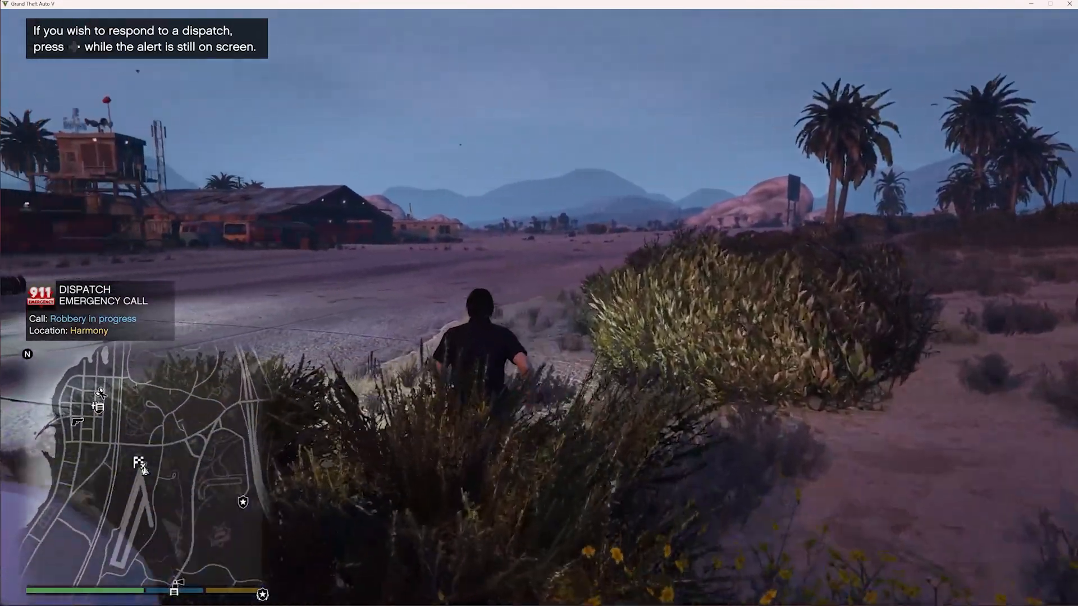
key("w")
Spawn an Ambulance and an MTL Fire Truck on the runway and close the trainer
key("F3")
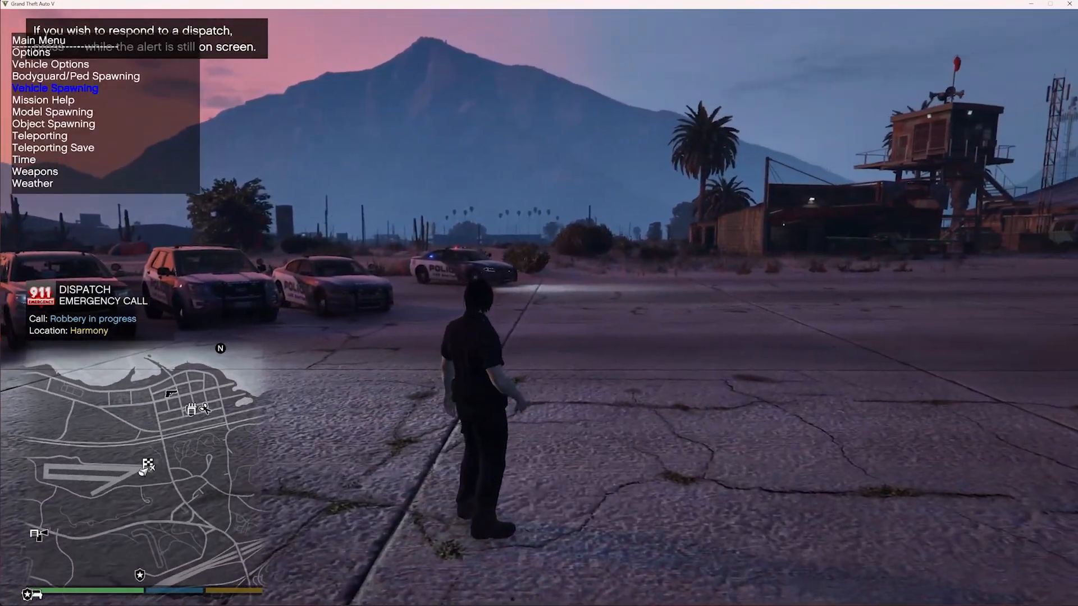
key("Return")
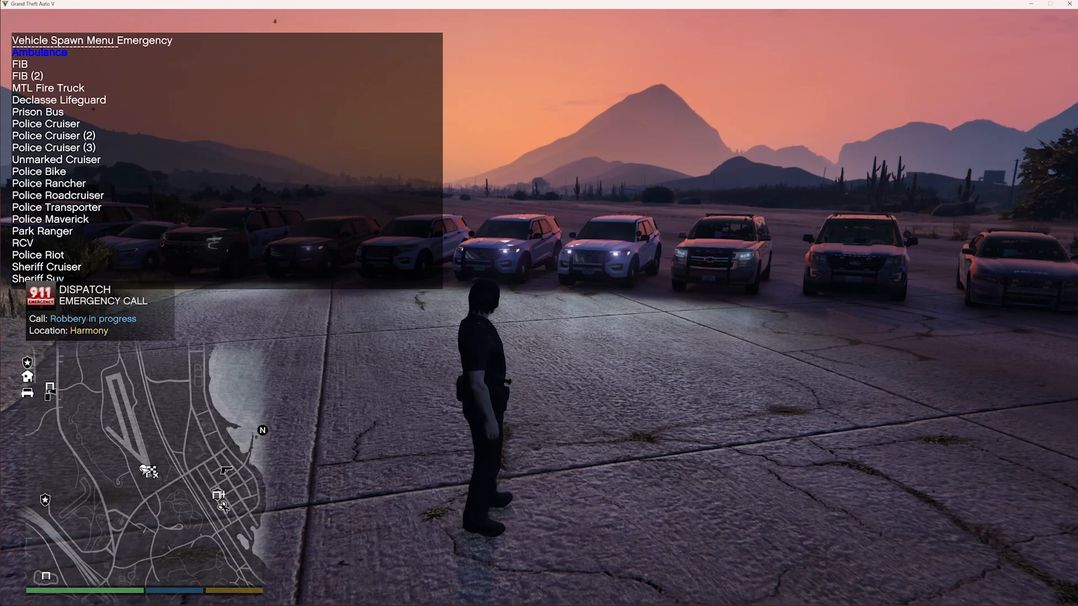
key("Return")
key("Down")
key("Return")
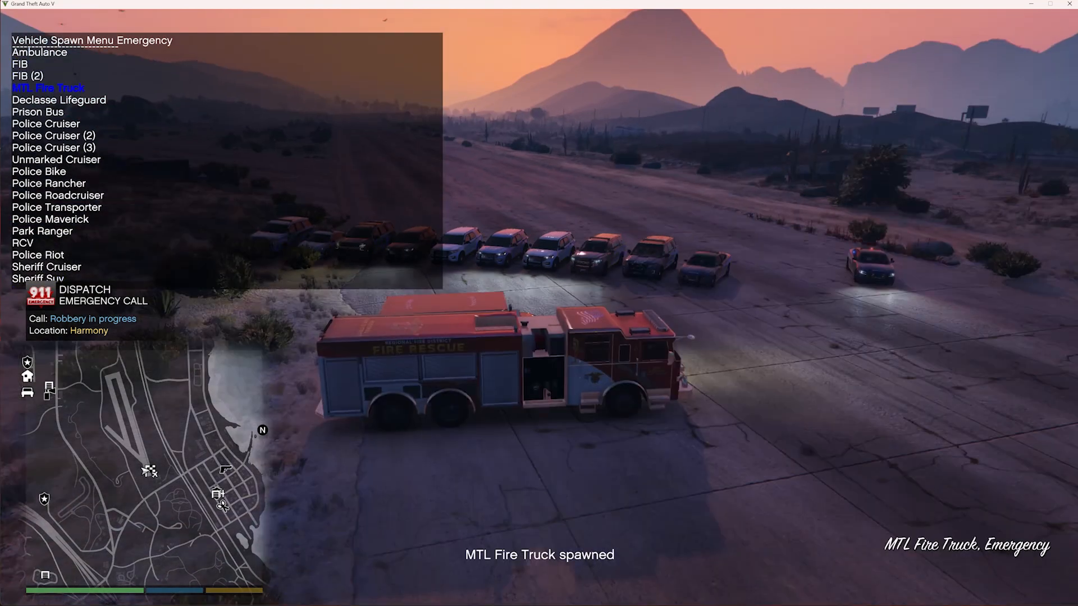
key("F3")
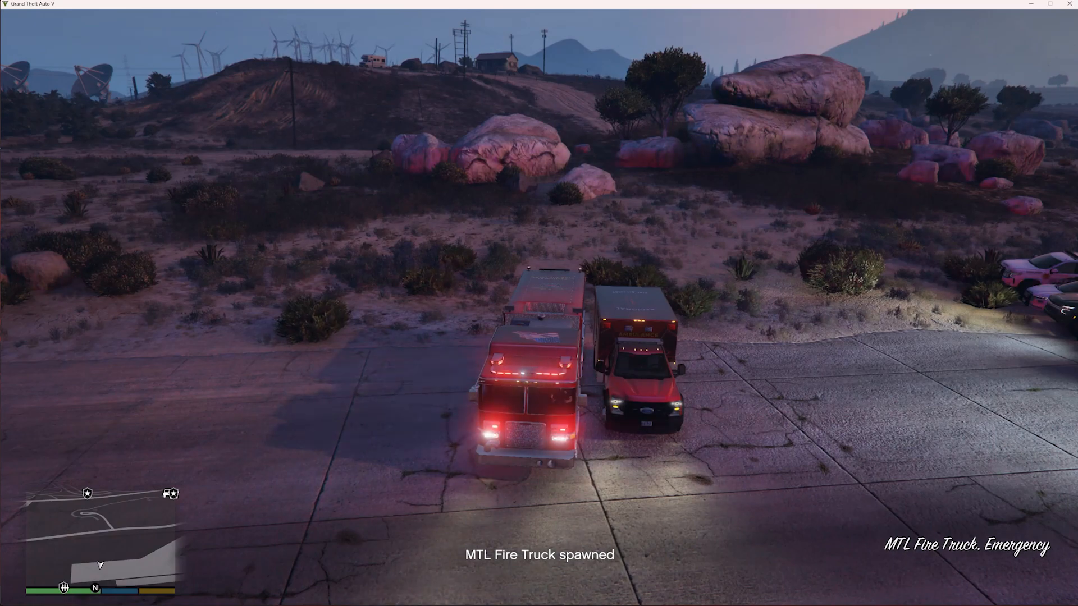
Test the emergency lights of the fire truck and the ambulance, getting out of each vehicle
key("e")
key("f")
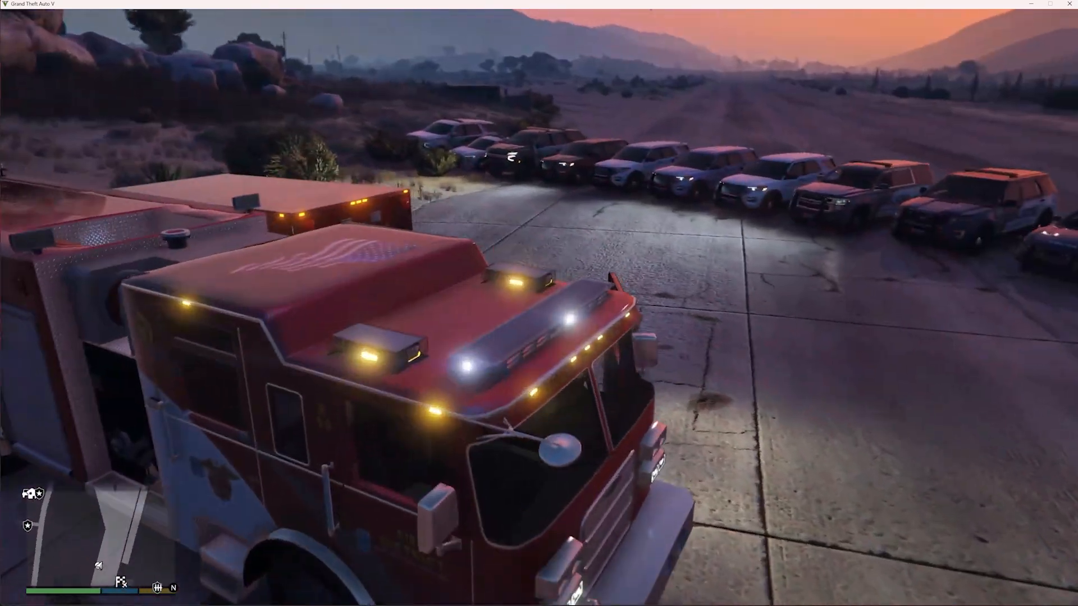
key("w")
key("f")
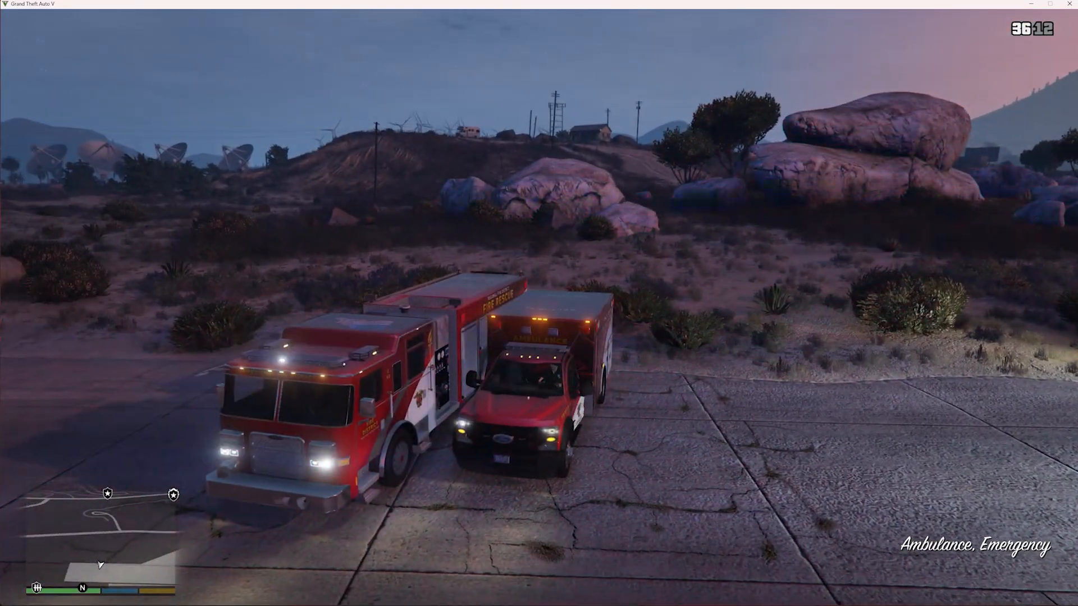
key("f")
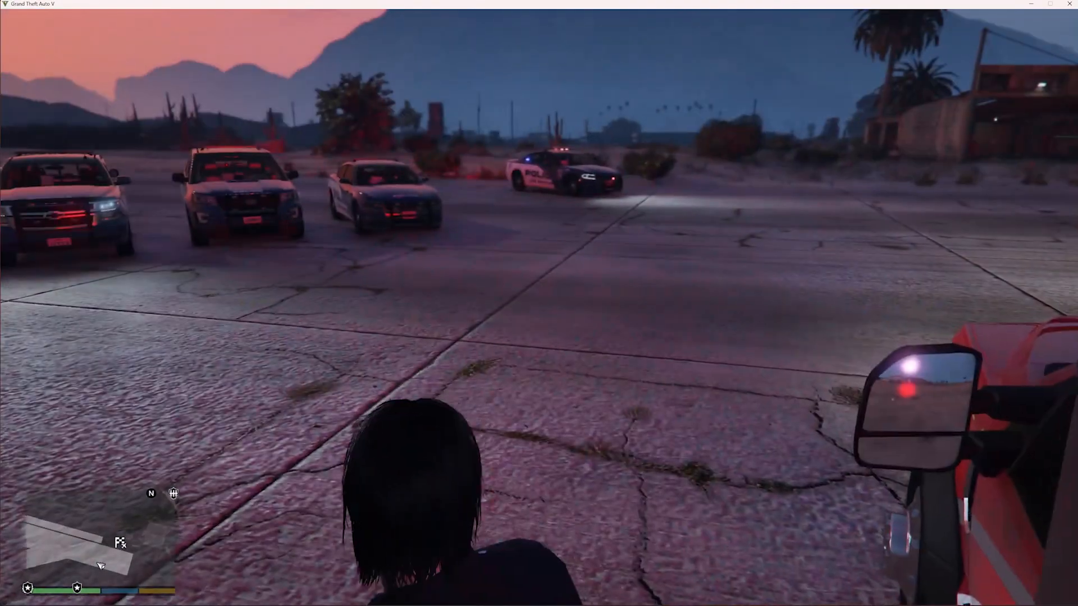
Try the white unmarked SUV in the vehicle row and get into the Sheriff Cruiser near the row's end
key("w")
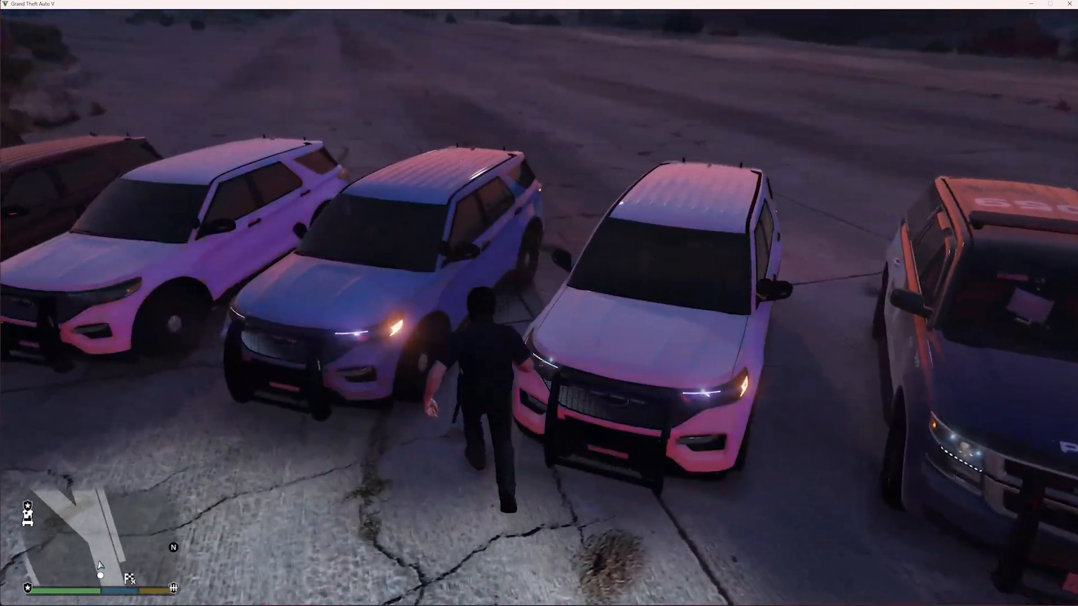
key("f")
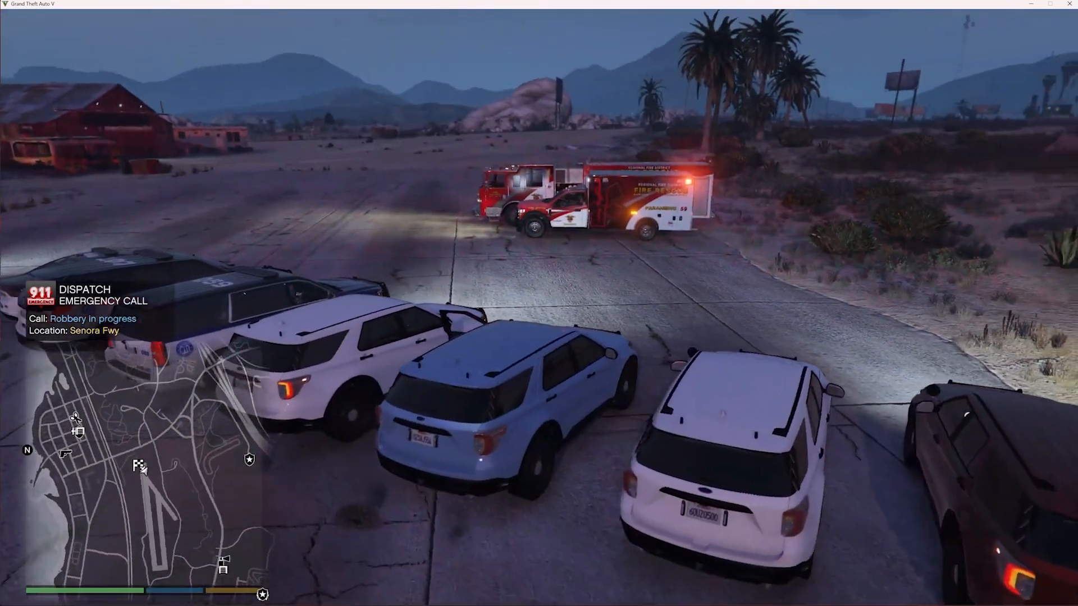
key("w")
key("w")
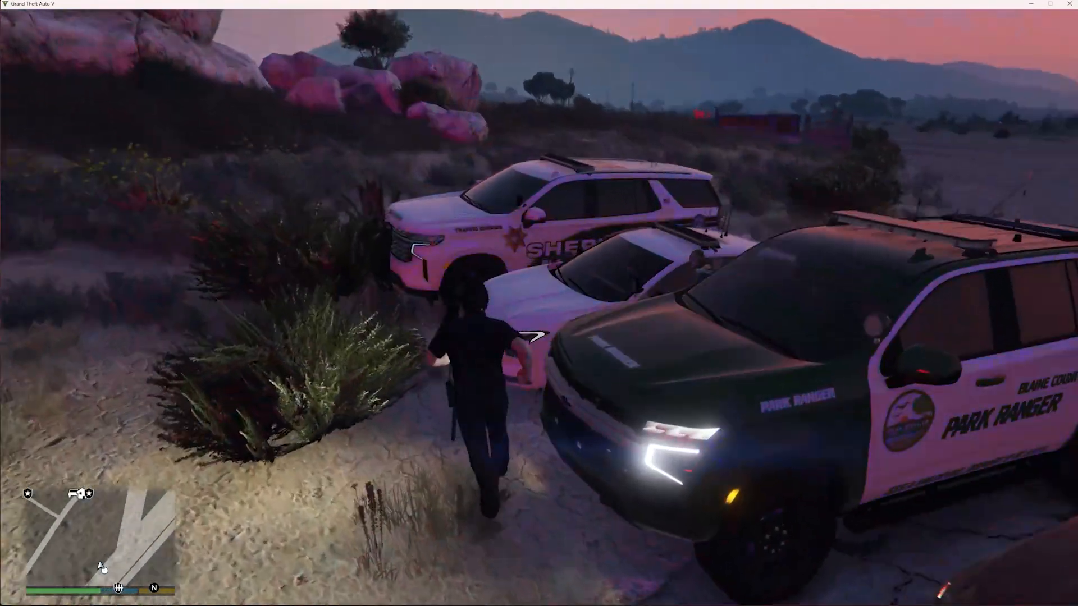
key("w")
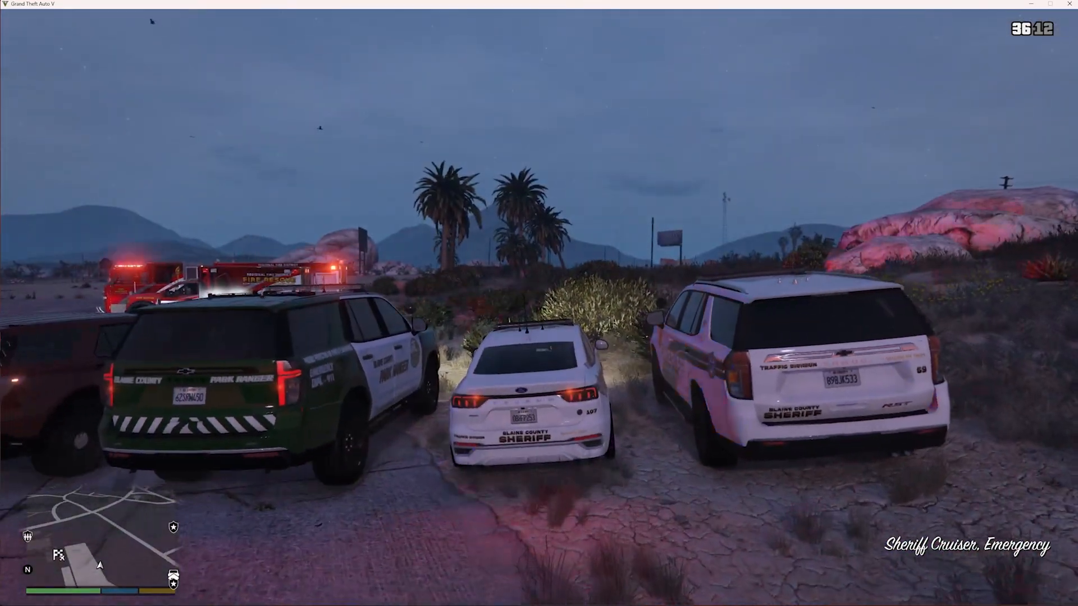
Drive the Sheriff Cruiser out of the row and circle on the runway with its emergency lights on
key("s")
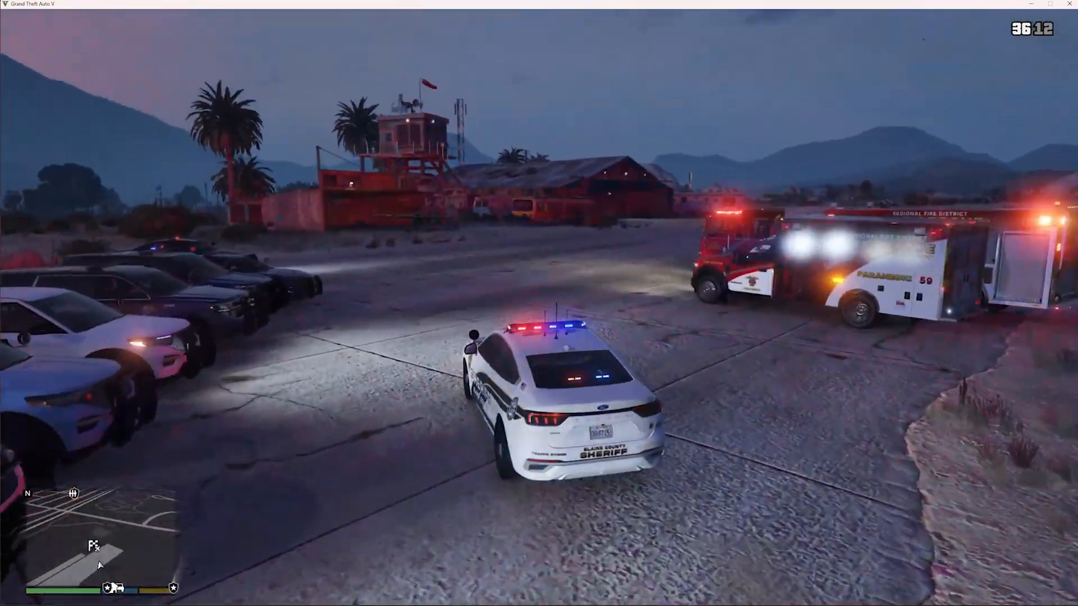
key("s")
key("s")
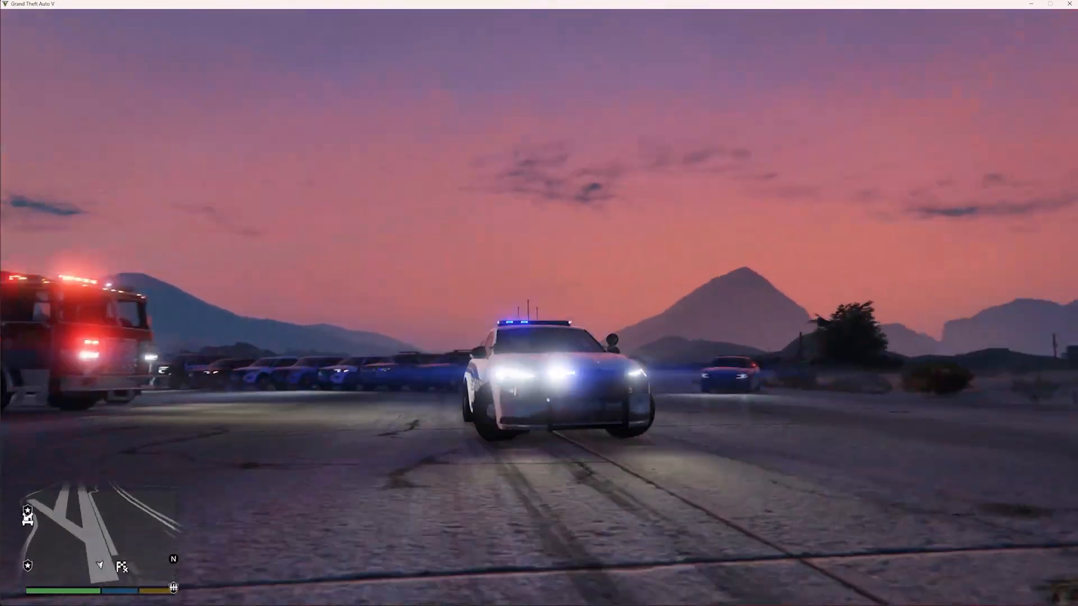
key("w")
key("a")
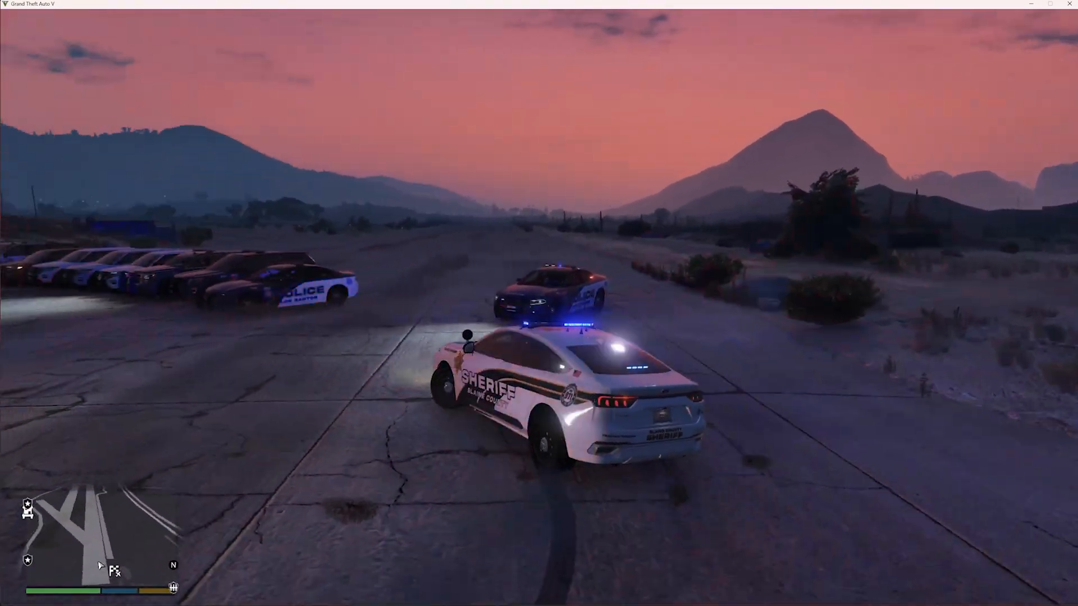
key("w")
key("a")
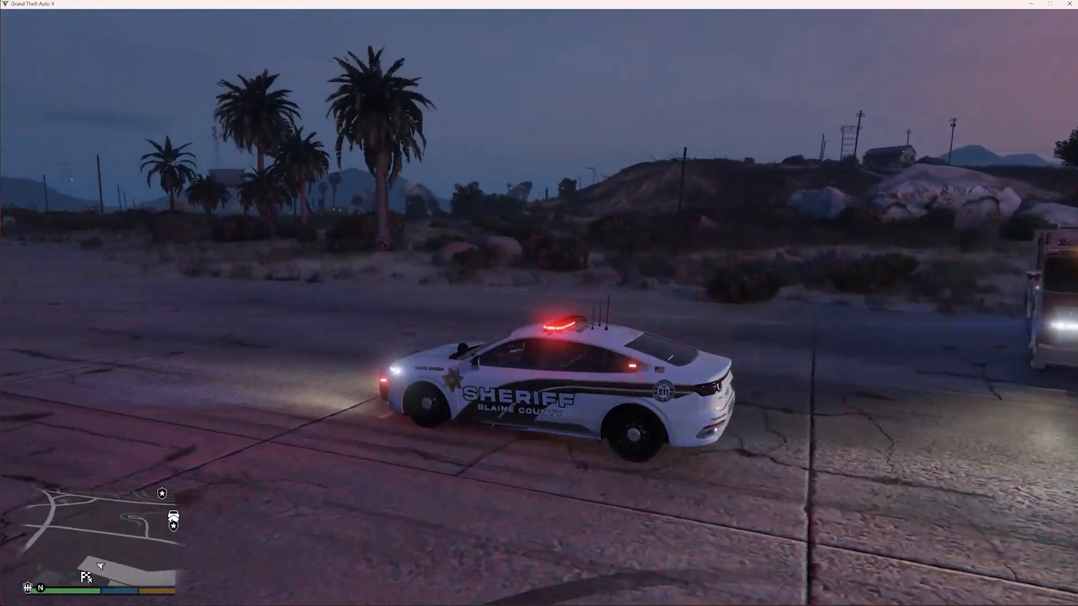
Drive the Sheriff Cruiser off the runway and loop through the dirt area beside the hangar with its lights flashing
key("w")
key("a")
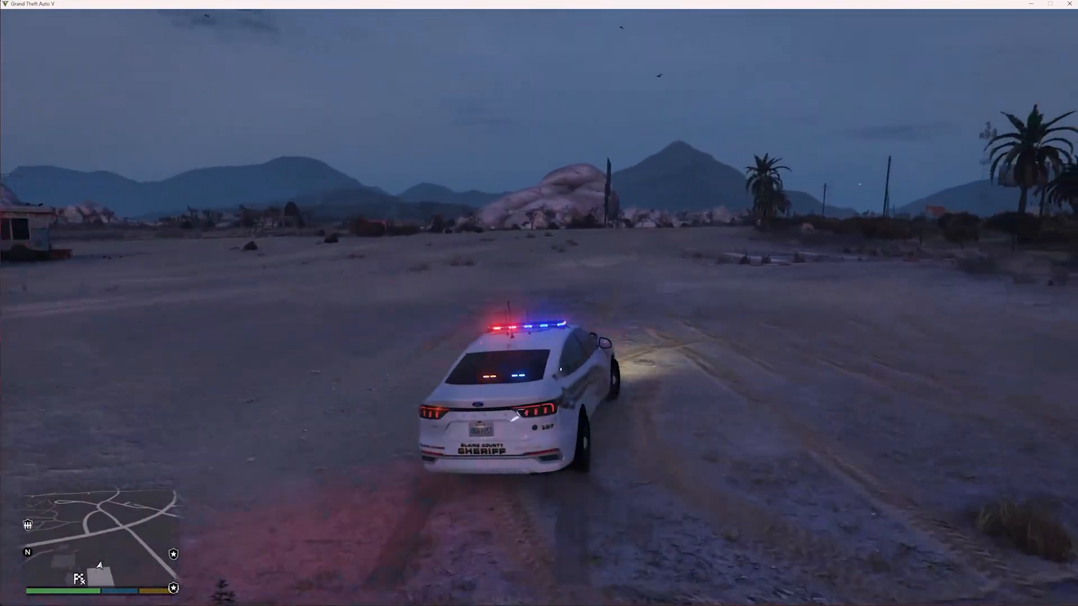
key("w")
key("a")
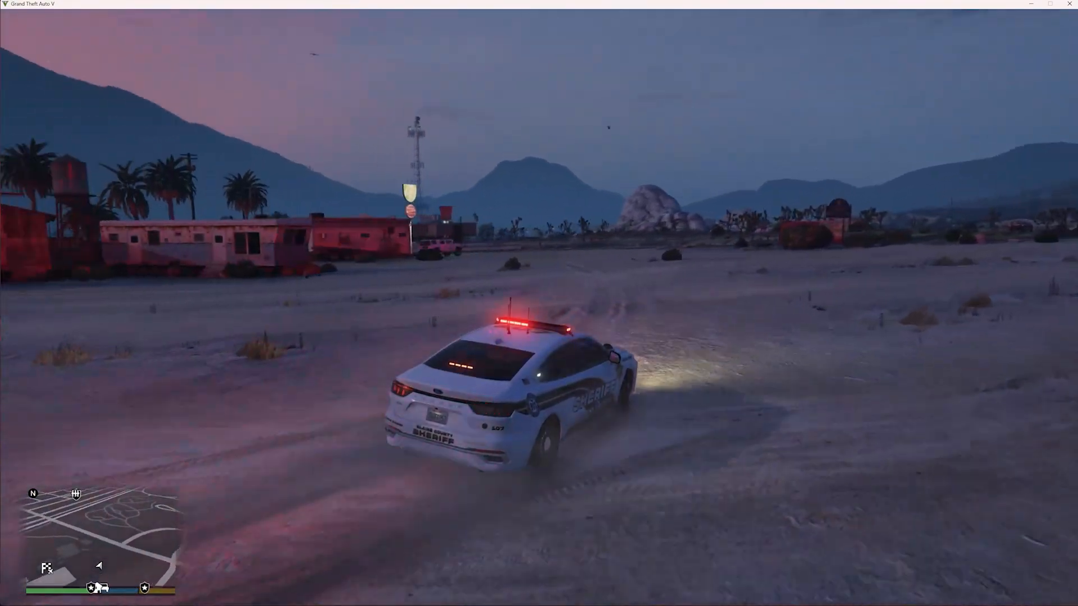
key("w")
key("a")
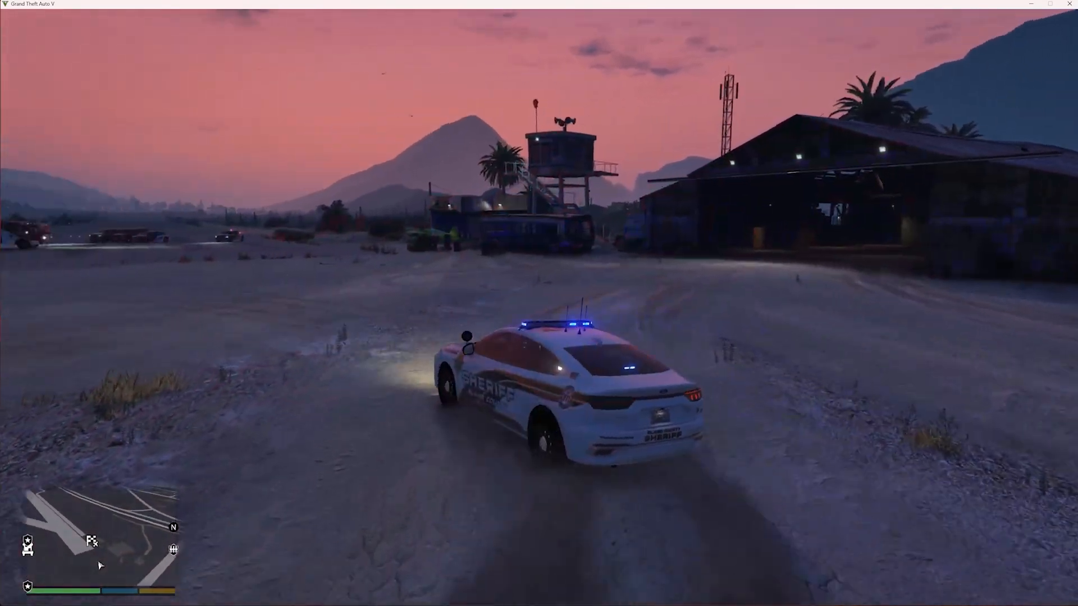
key("w")
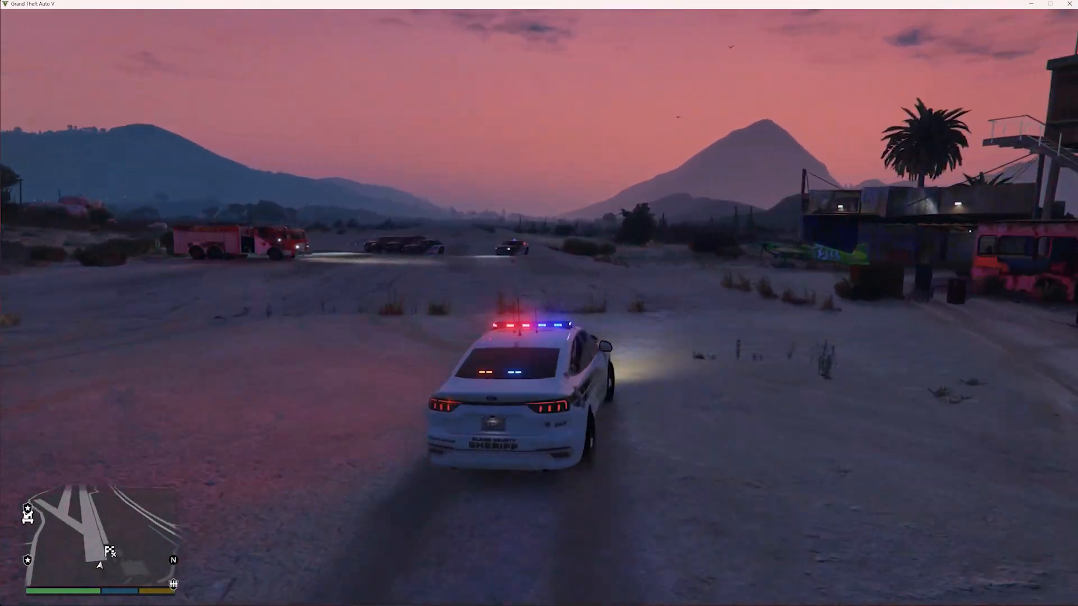
Bring the Sheriff Cruiser back onto the runway, park it facing the other vehicles and get out
key("d")
key("e")
key("w")
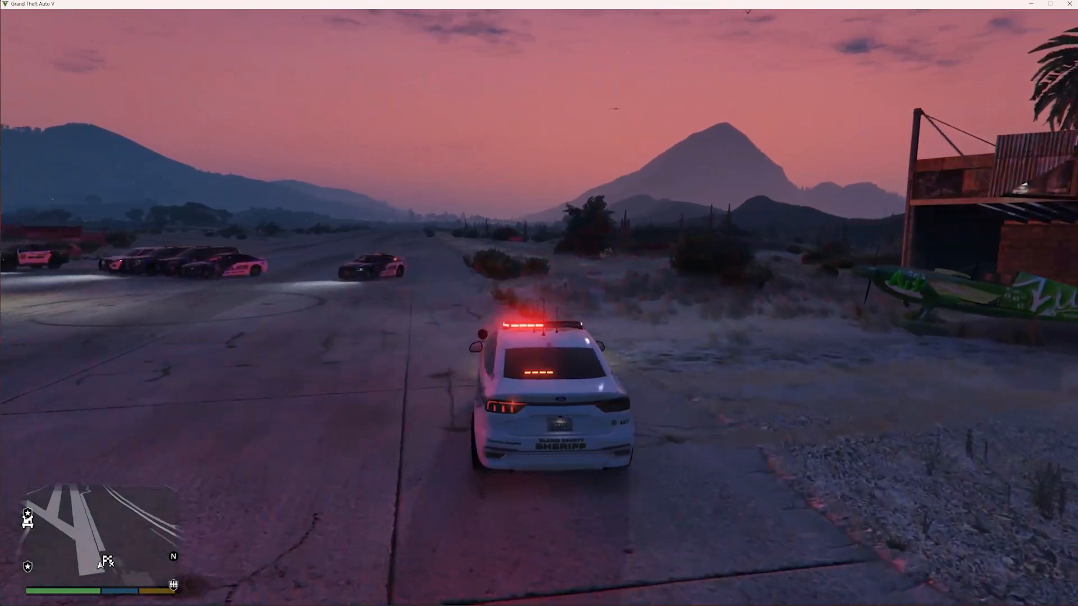
key("a")
key("w")
key("a")
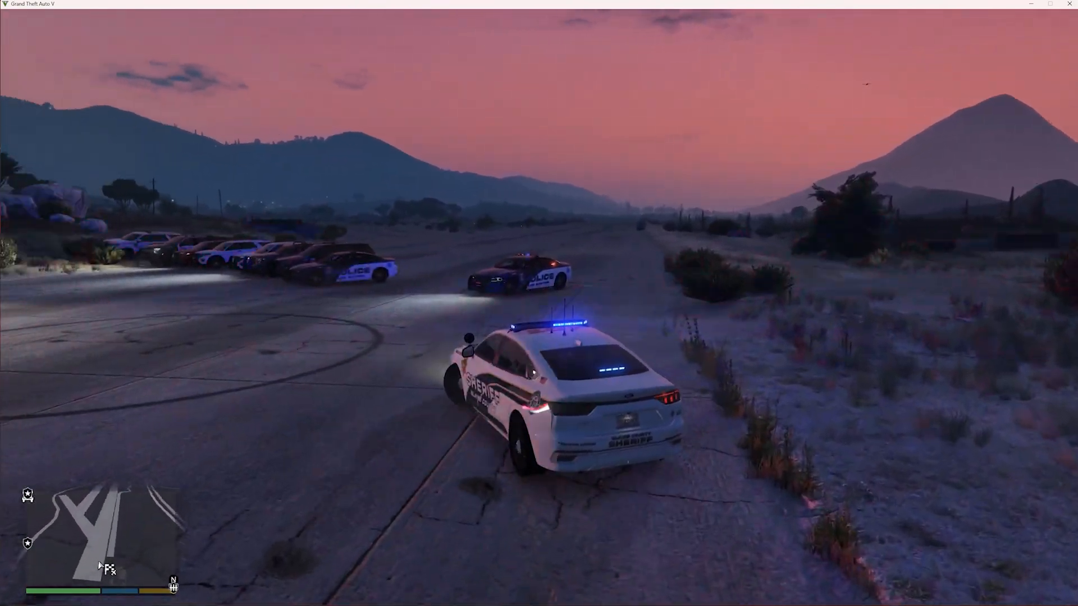
key("f")
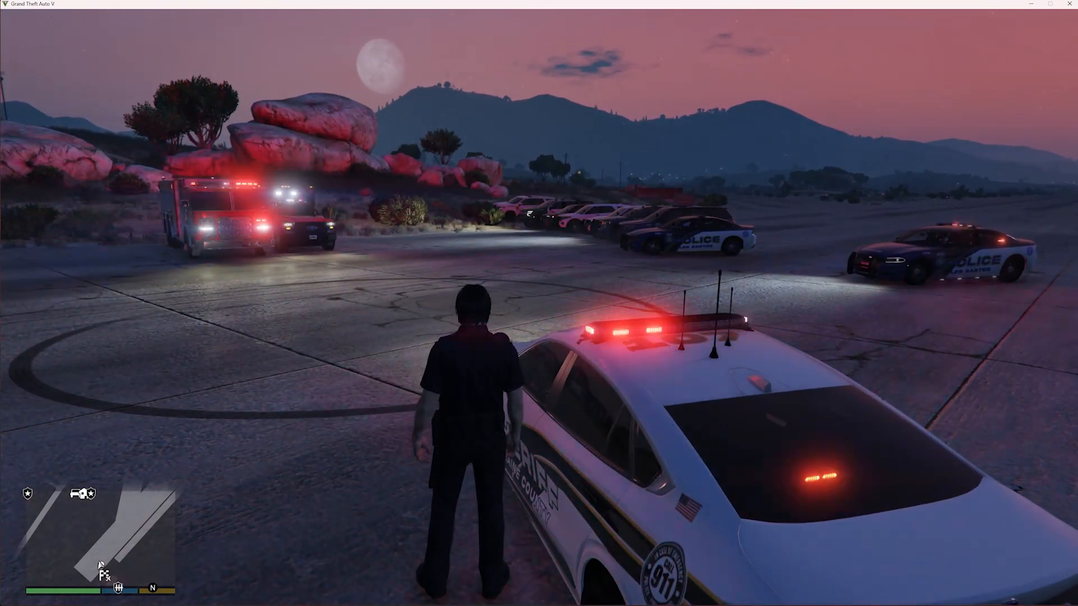
Walk onto the open runway and search the trainer's vehicle spawn list for "speedo"
key("w")
key("F3")
key("KP_5")
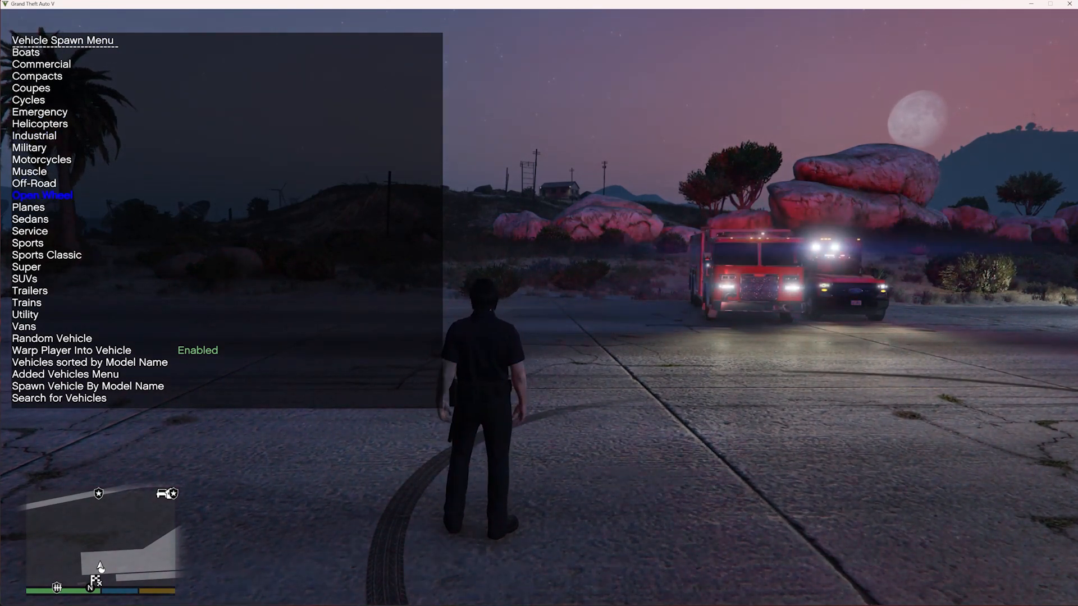
key("KP_2")
key("KP_2")
key("KP_2")
key("KP_5")
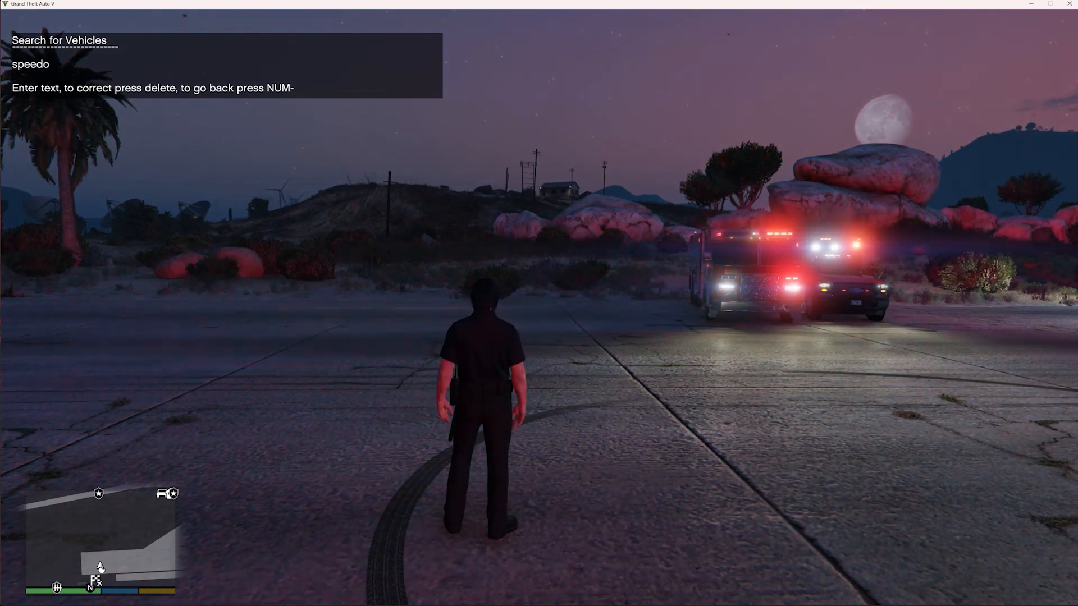
key("Return")
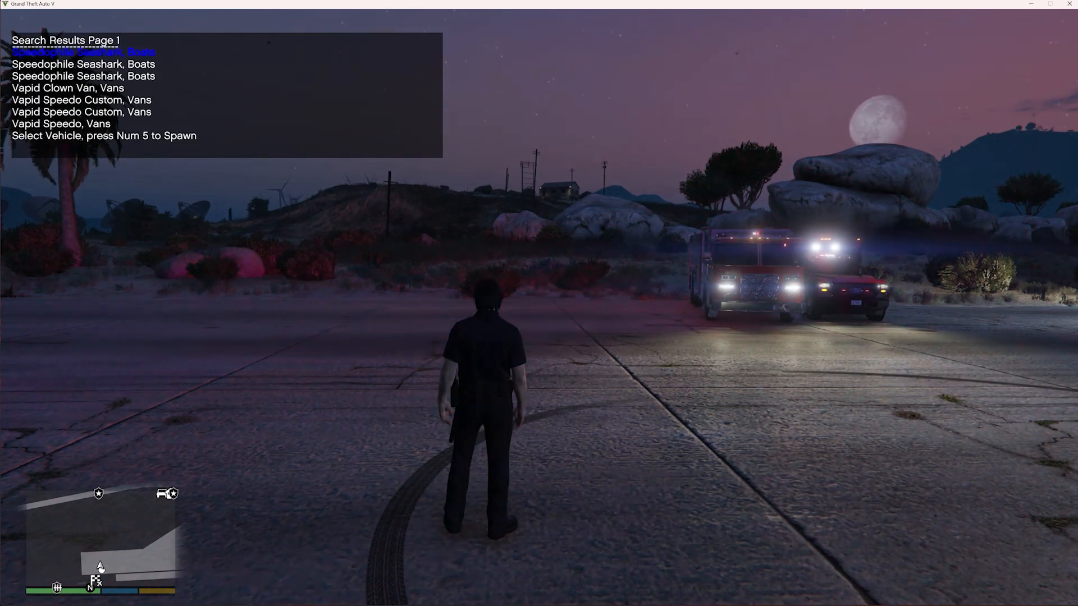
Spawn the Vapid Speedo van from the search results and close the trainer
key("KP_8")
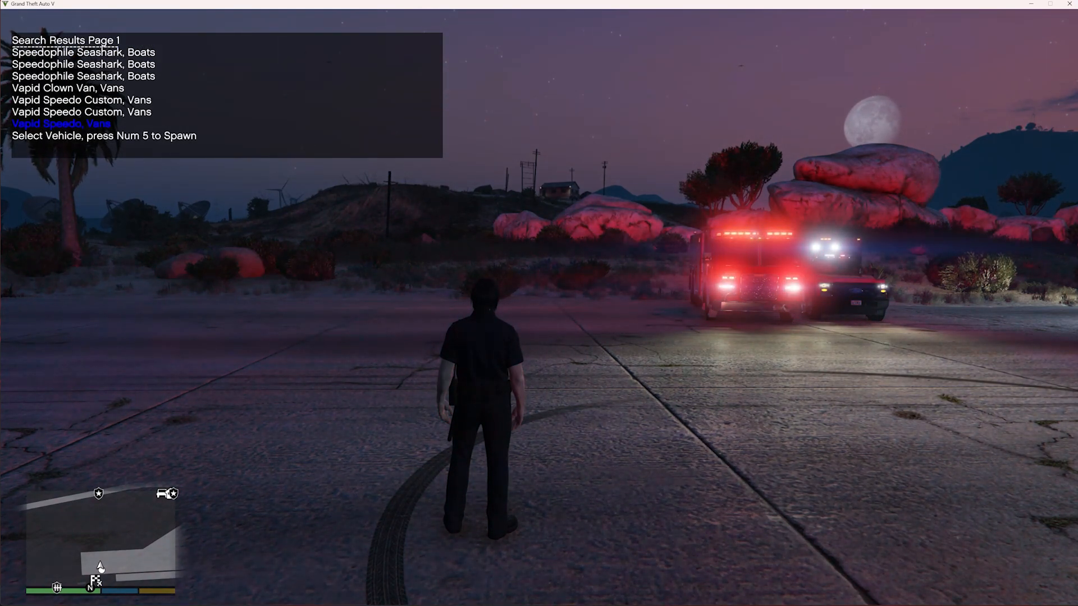
key("KP_5")
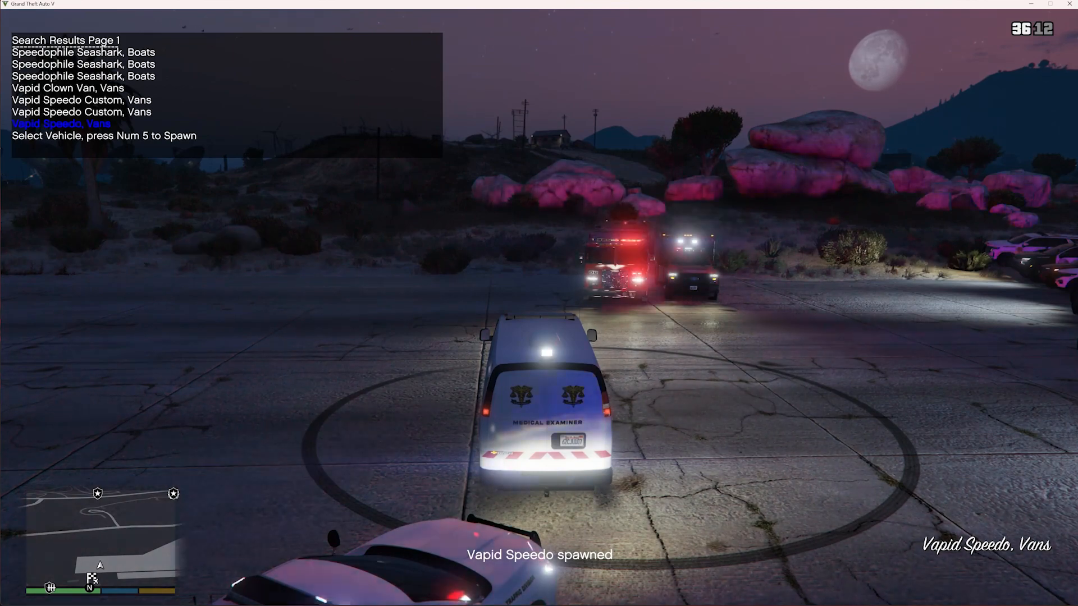
key("F3")
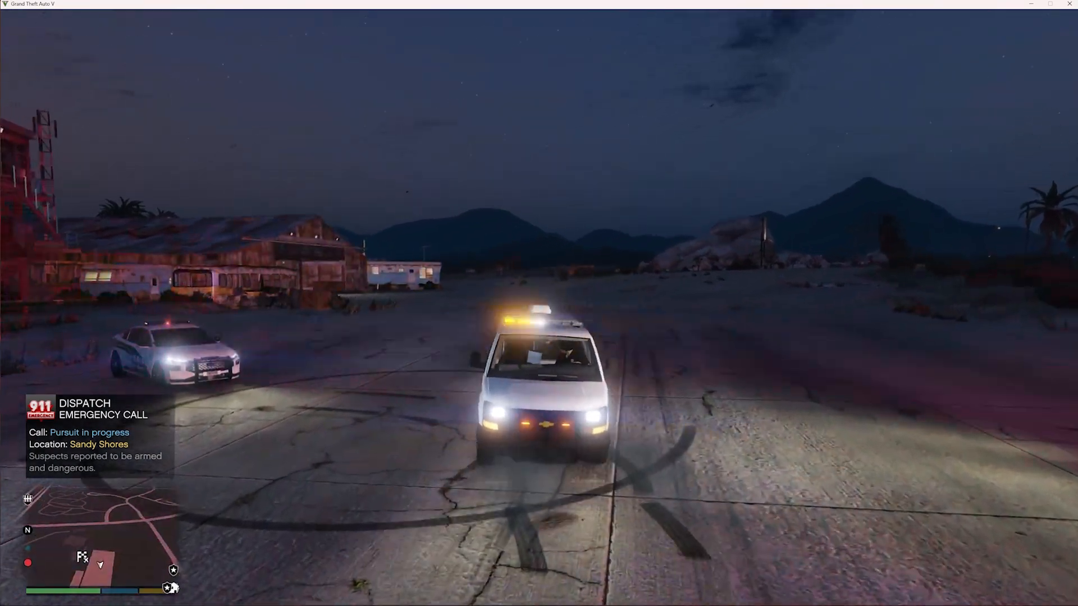
Get out of the medical examiner van and run across the runway towards the parked police vehicles
key("f")
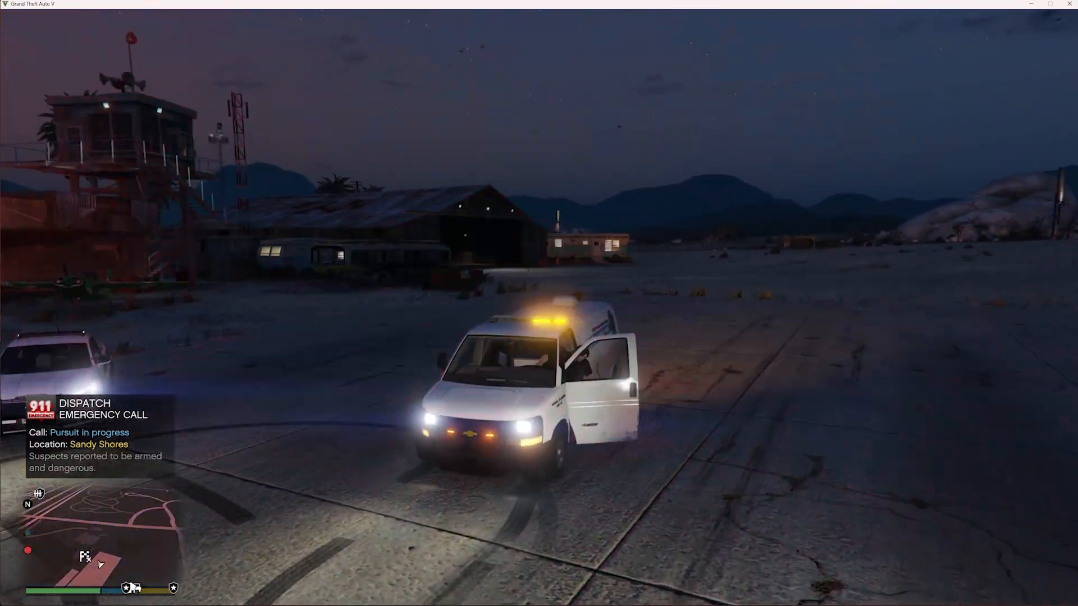
key("w")
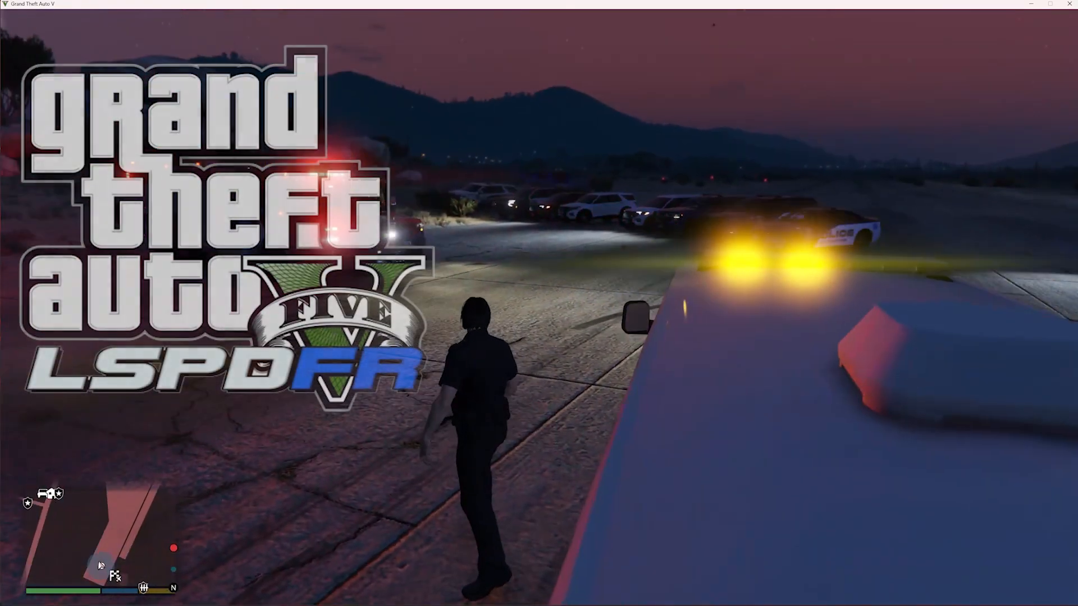
key("shift")
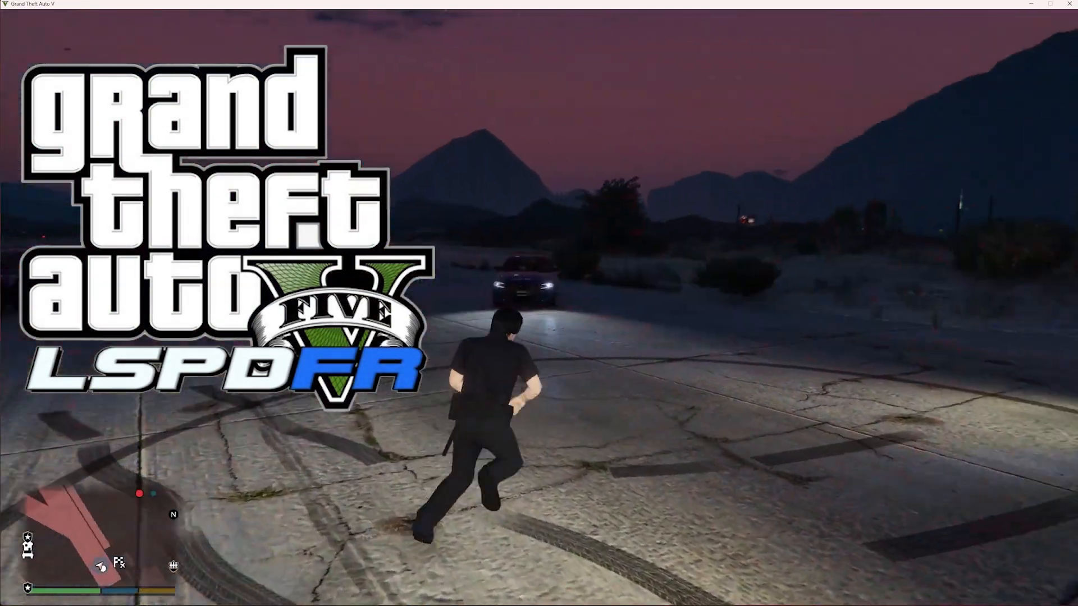
key("w")
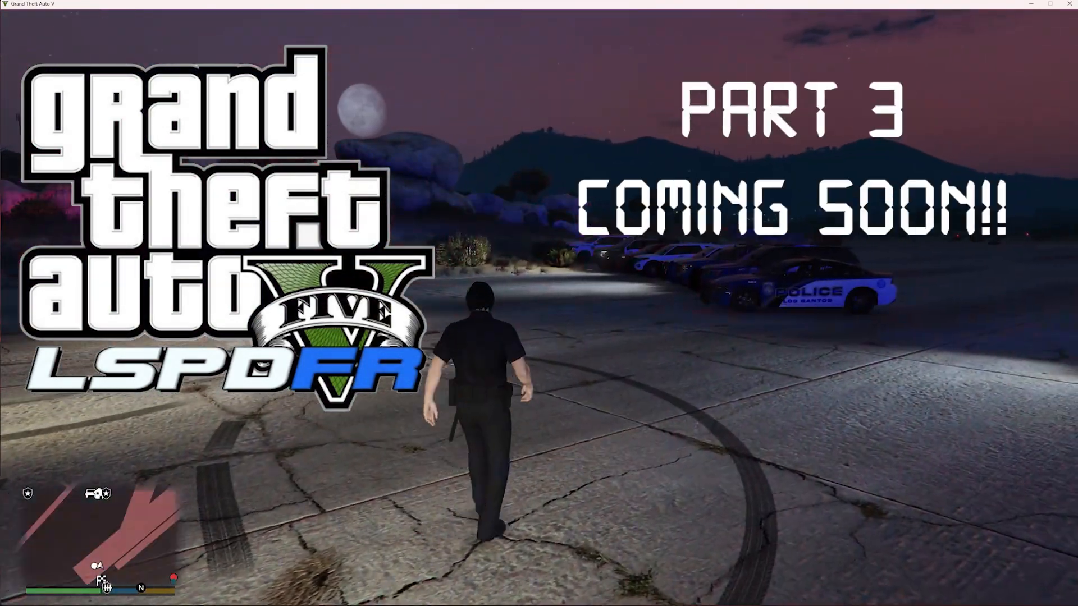
key("space")
key("w")
key("s")
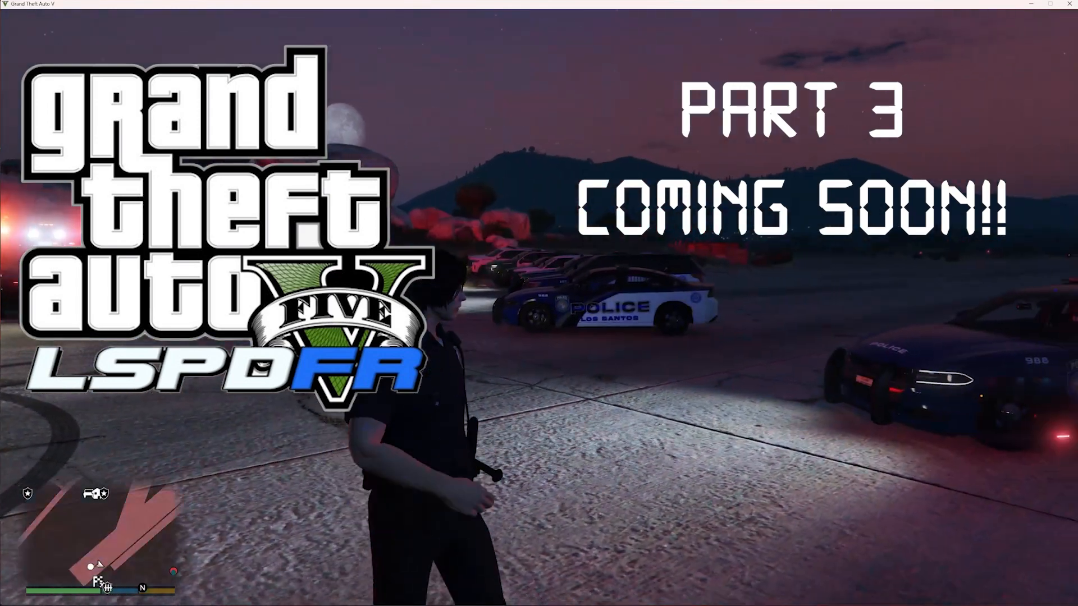
key("w")
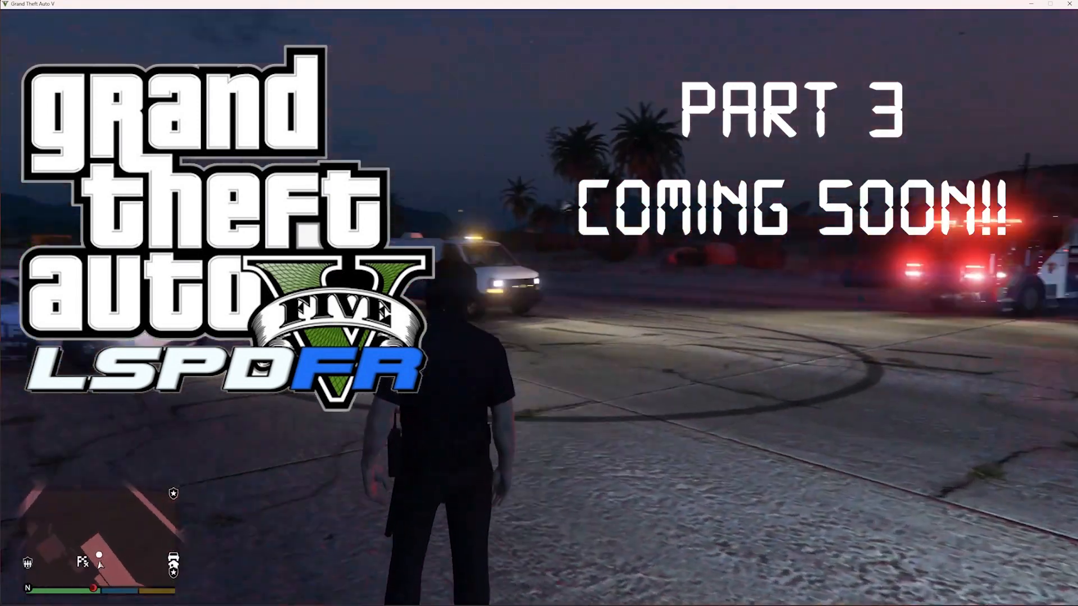
Pause the game and choose to exit to the Windows desktop
key("Escape")
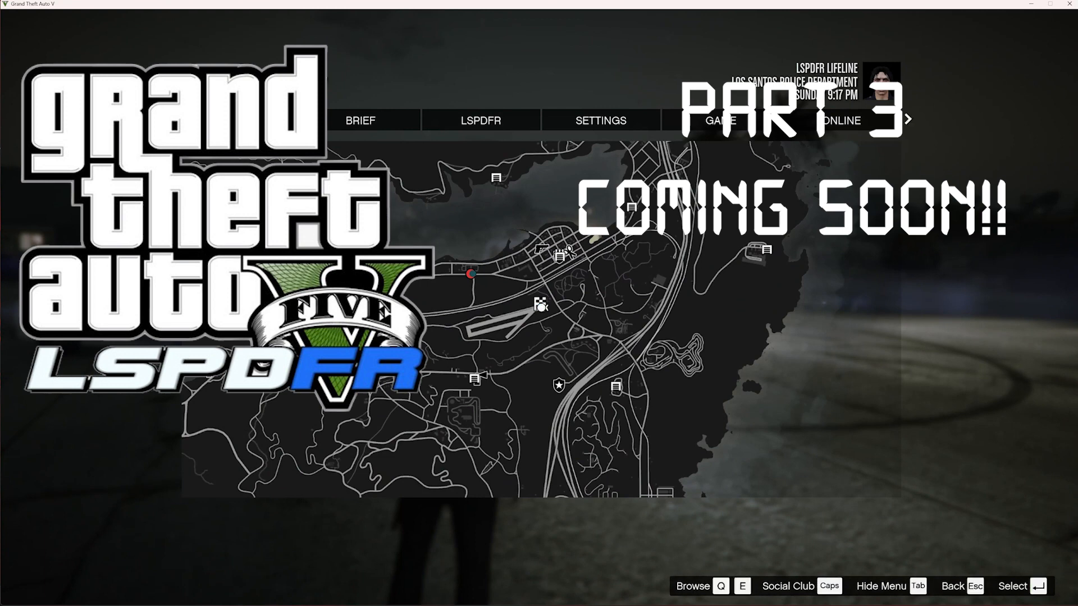
left_click(713, 122)
left_click(326, 264)
key("Return")
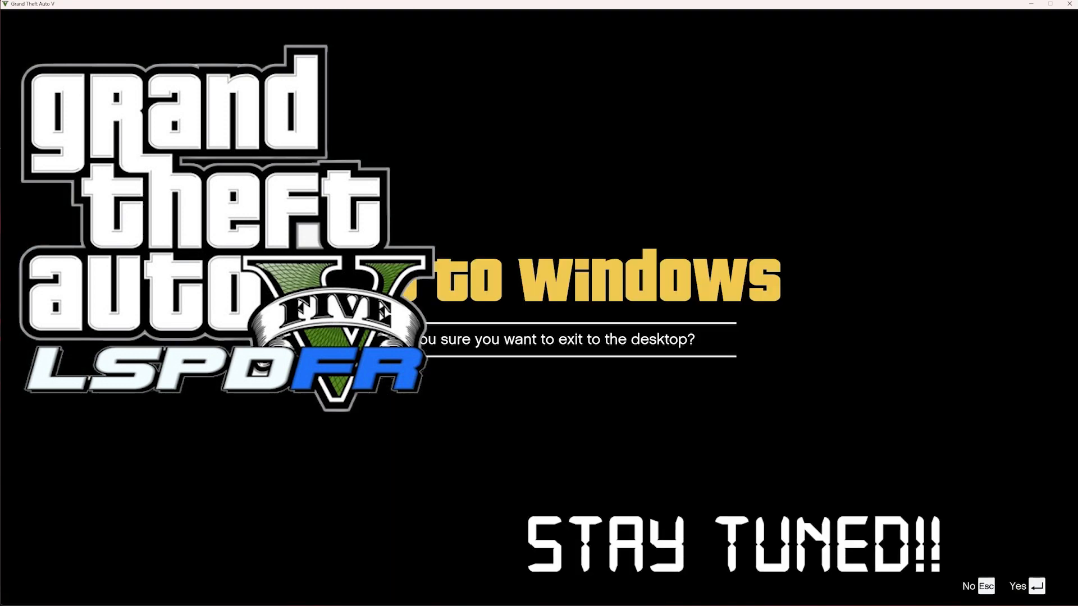